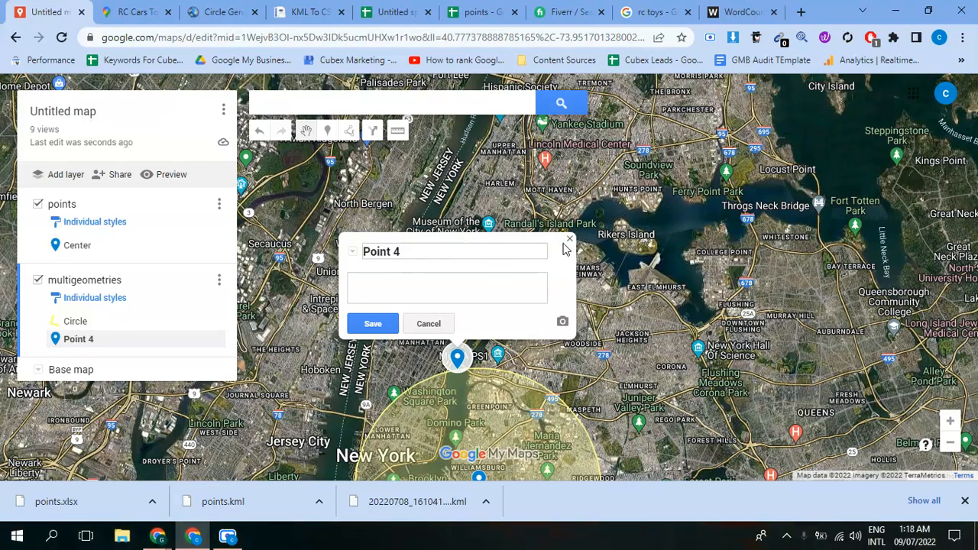
Close the Point 4 details, switch to Fiverr and examine the number of services available for geo tagging
left_click(570, 241)
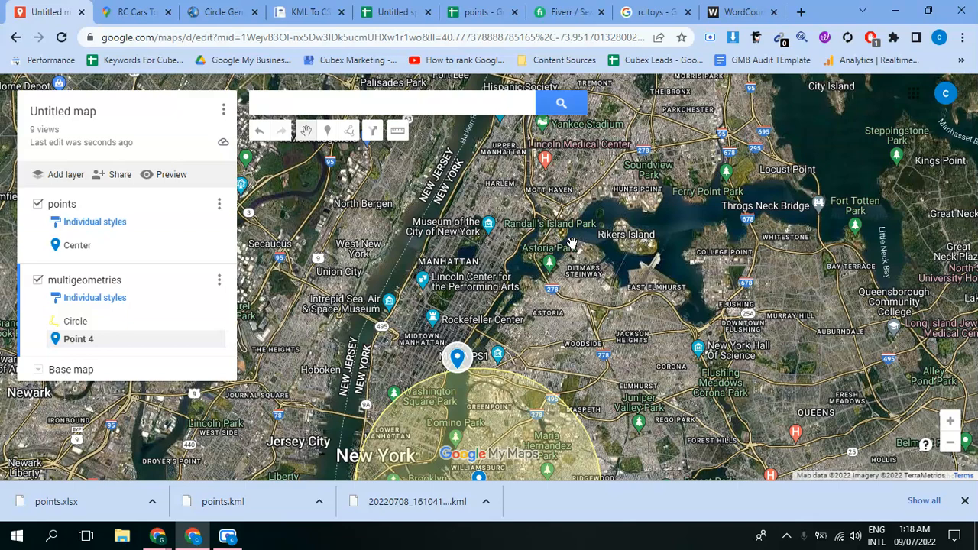
left_click(569, 11)
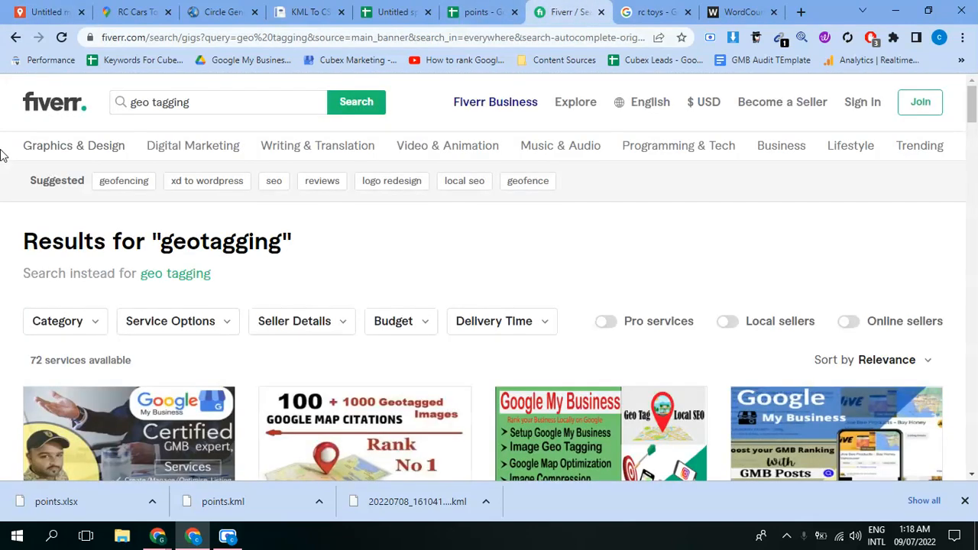
double_click(186, 102)
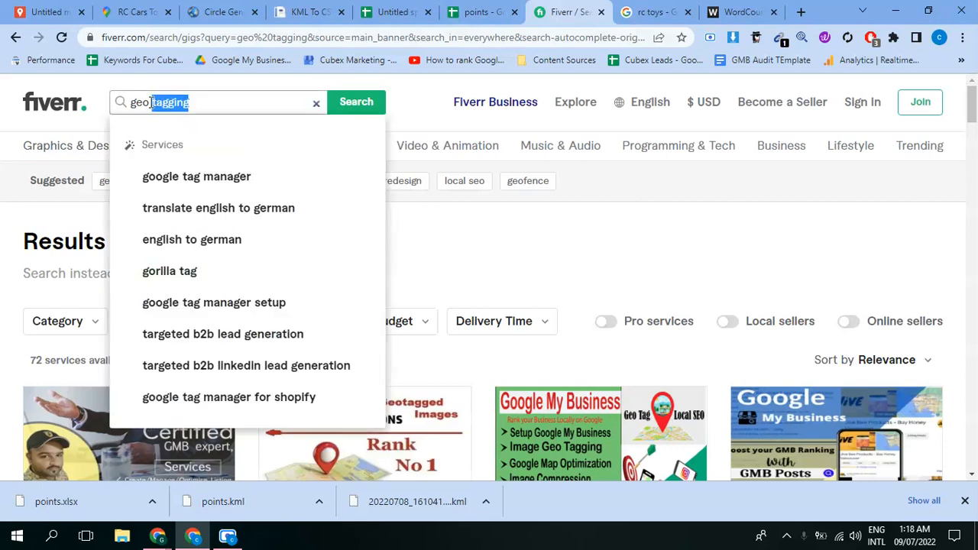
left_click(3, 288)
double_click(33, 361)
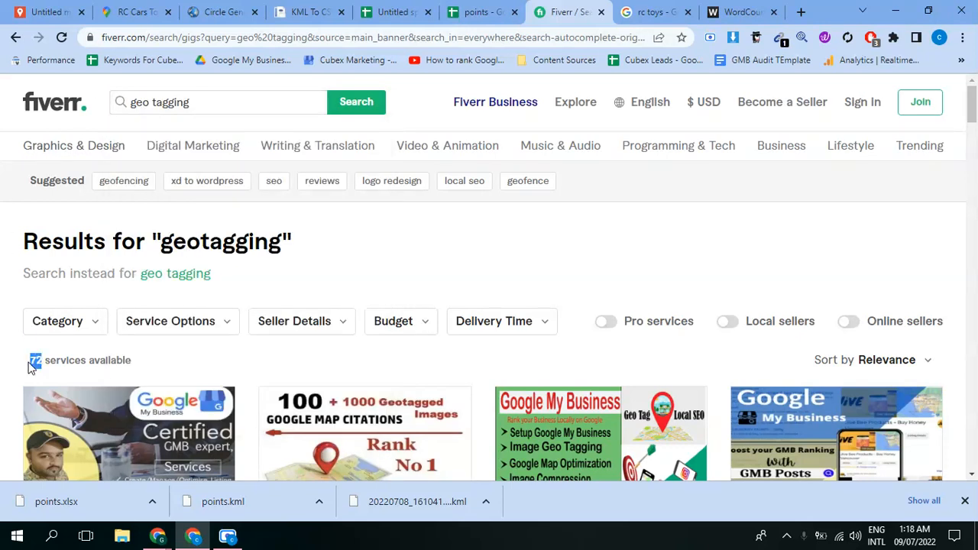
left_click_drag(135, 365, 3, 369)
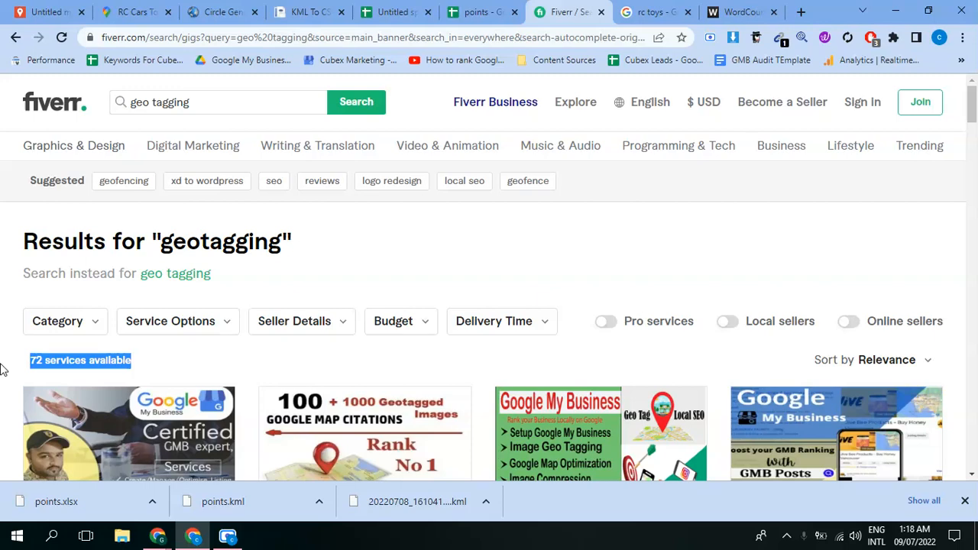
scroll(2, 369, "down", 2)
scroll(2, 369, "down", 2)
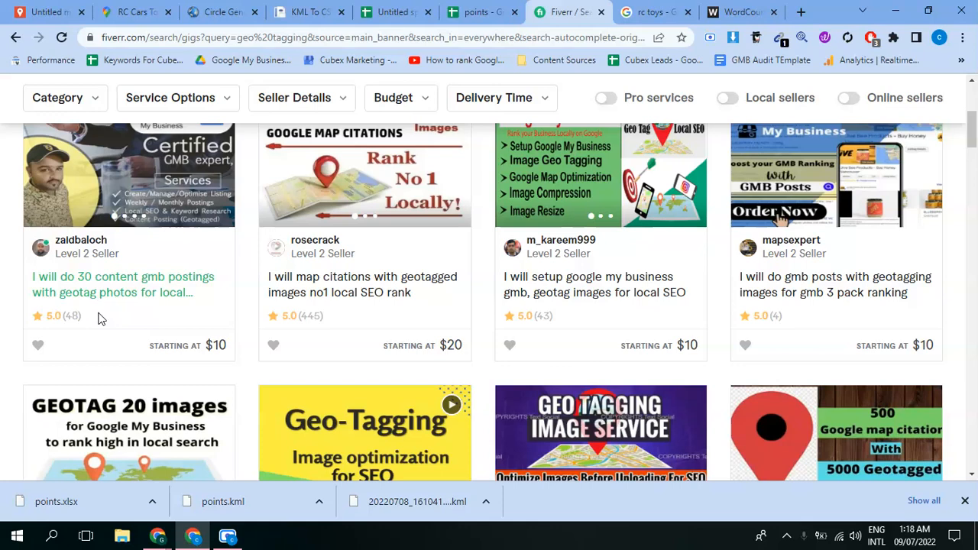
Examine the ratings, review counts and starting prices of the geotagging gigs in the Fiverr results
left_click_drag(77, 317, 64, 320)
left_click(3, 334)
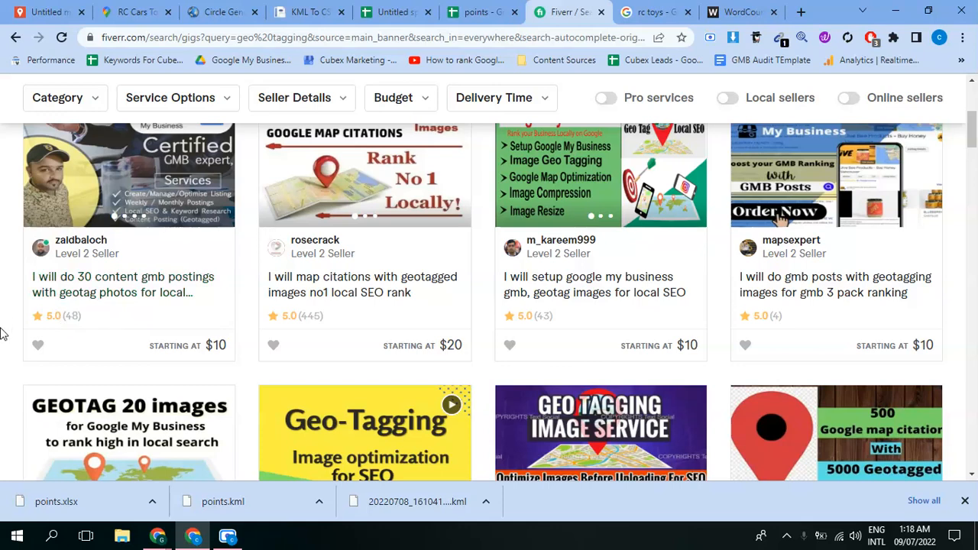
left_click_drag(324, 321, 290, 317)
scroll(290, 316, "down", 1)
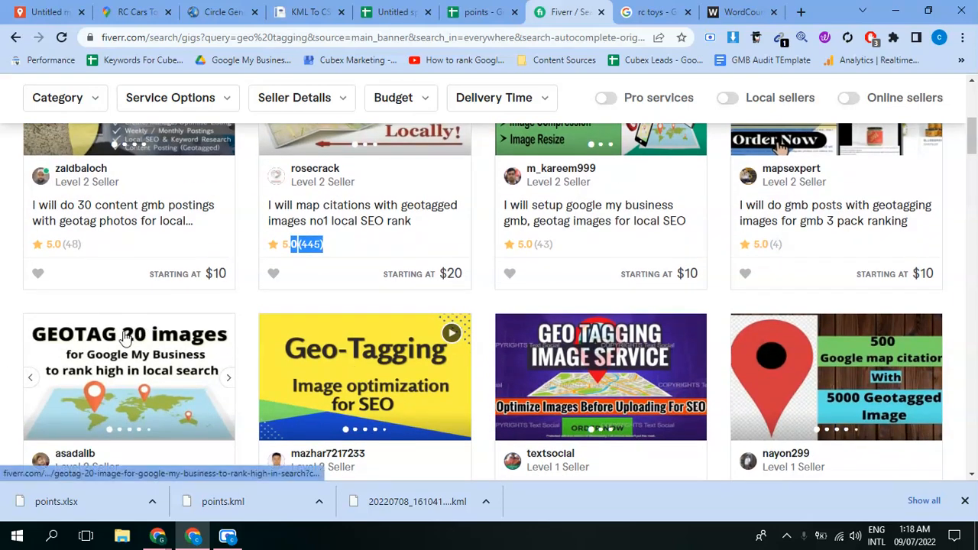
scroll(6, 346, "down", 1)
scroll(160, 313, "down", 1)
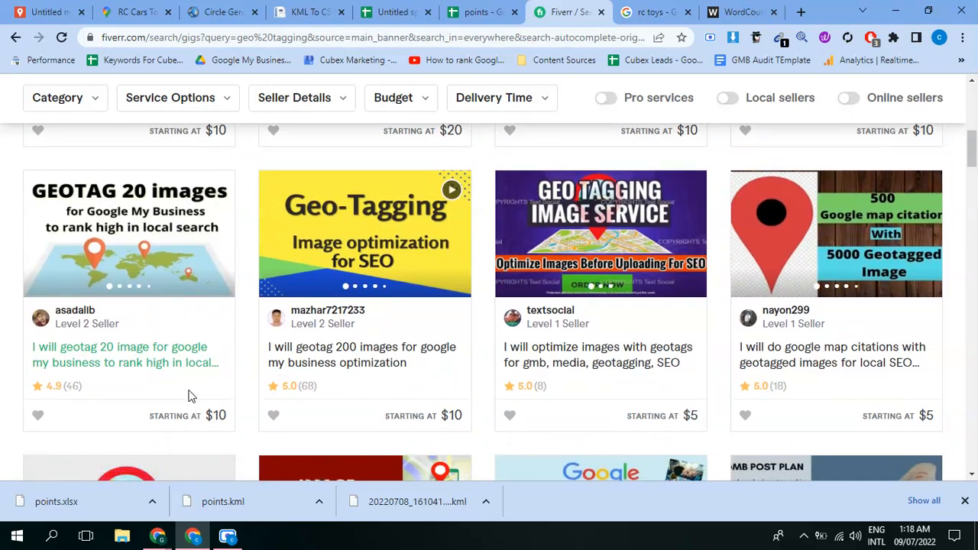
left_click(964, 500)
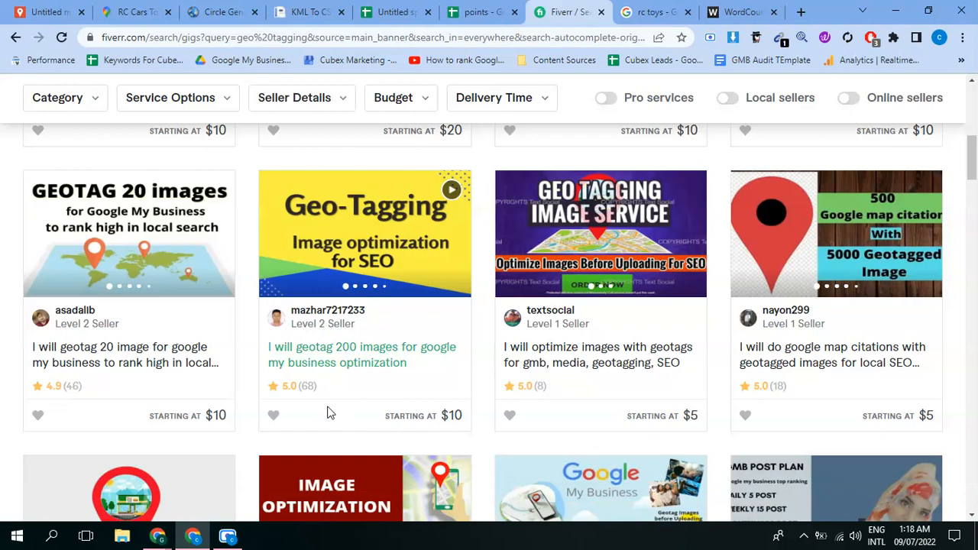
scroll(327, 412, "up", 4)
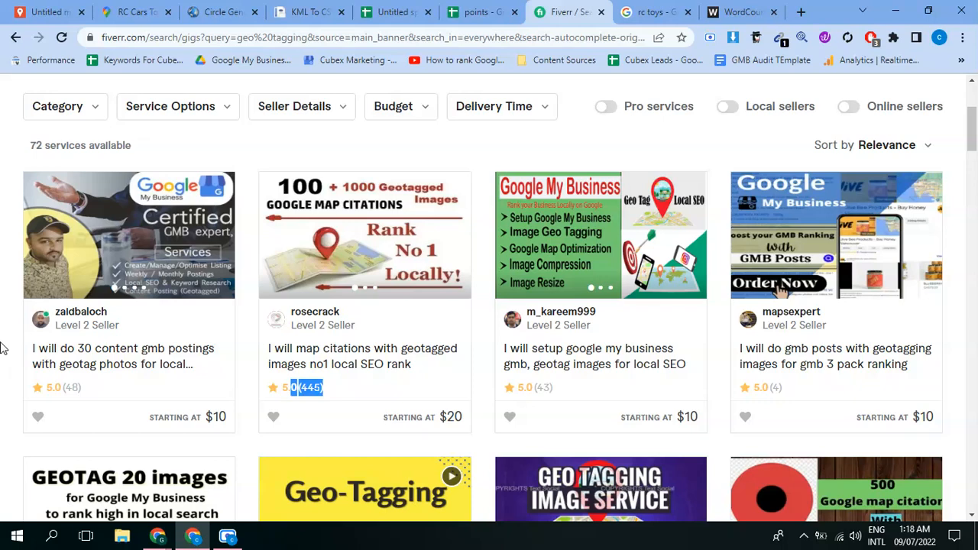
scroll(4, 347, "up", 3)
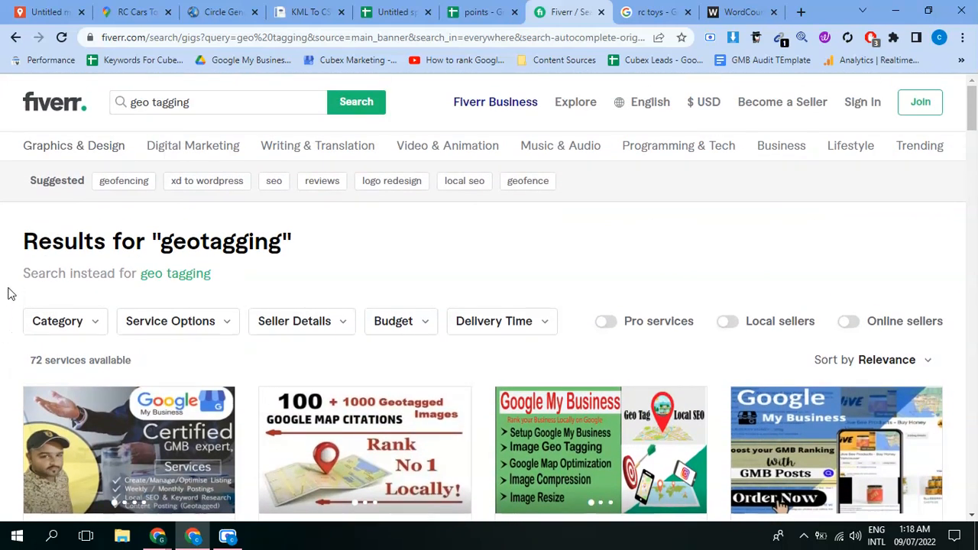
Switch to the untitled map in Google My Maps and delete its points and multigeometries layers
left_click(50, 14)
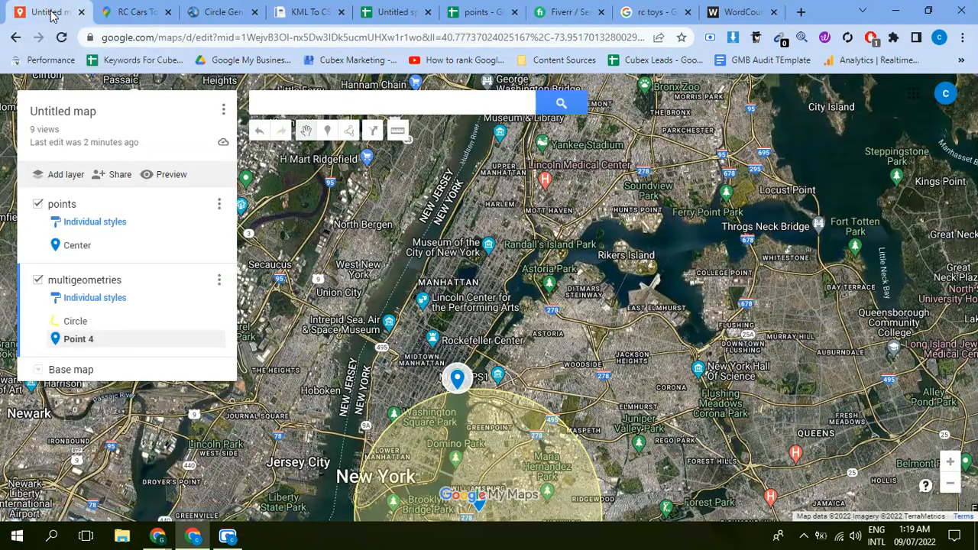
left_click(219, 204)
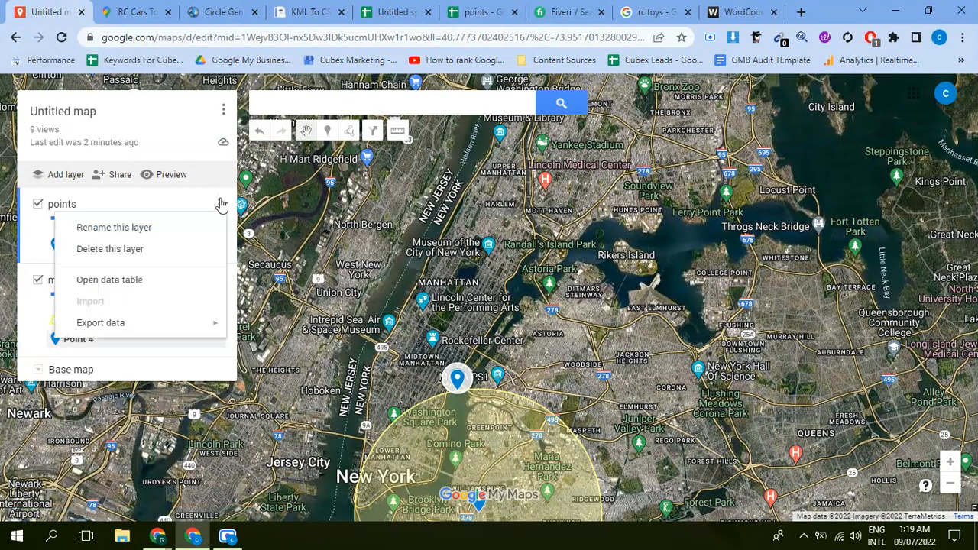
left_click(109, 250)
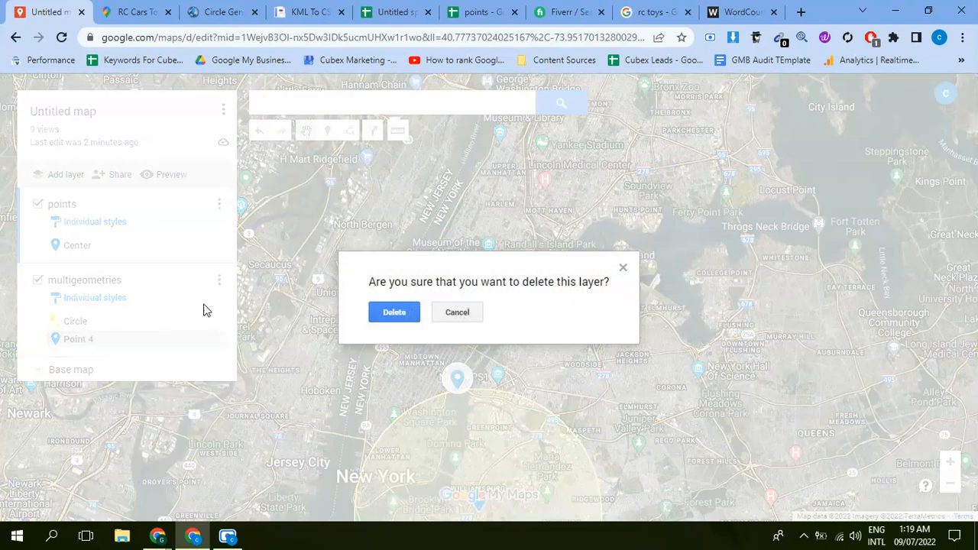
left_click(394, 313)
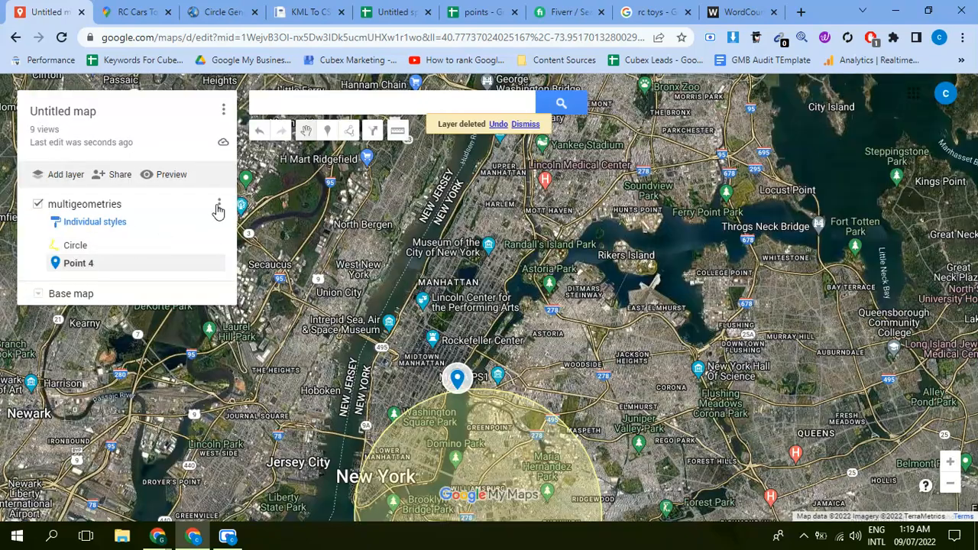
left_click(219, 204)
left_click(129, 250)
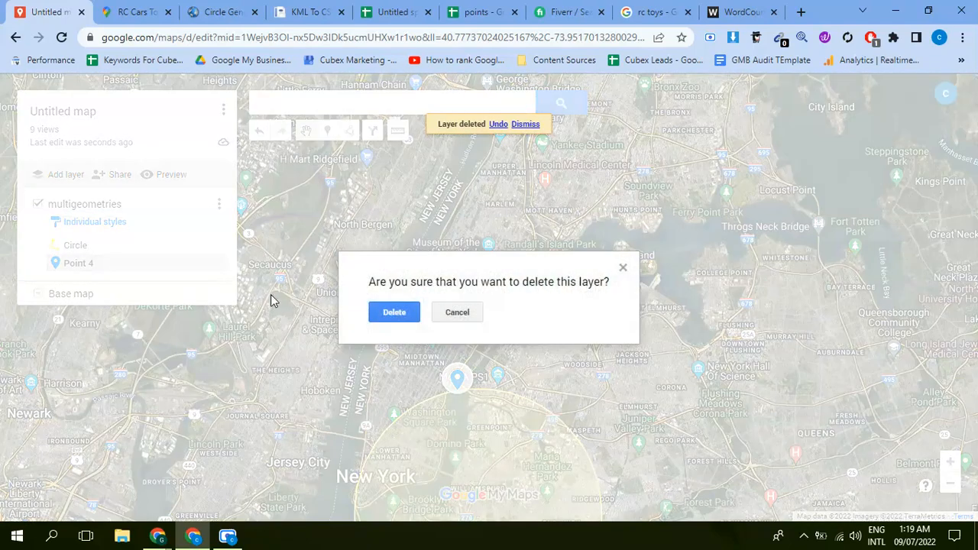
left_click(394, 315)
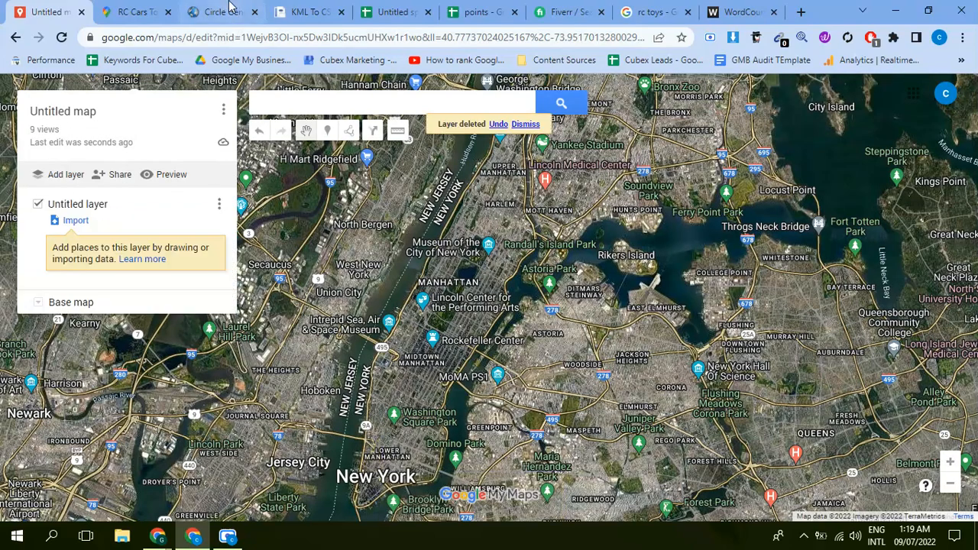
Take the coordinates 40.699538,-73.9569367 from the RC Cars Toys Google Maps address and use them as the center in Circle Generator
left_click(131, 11)
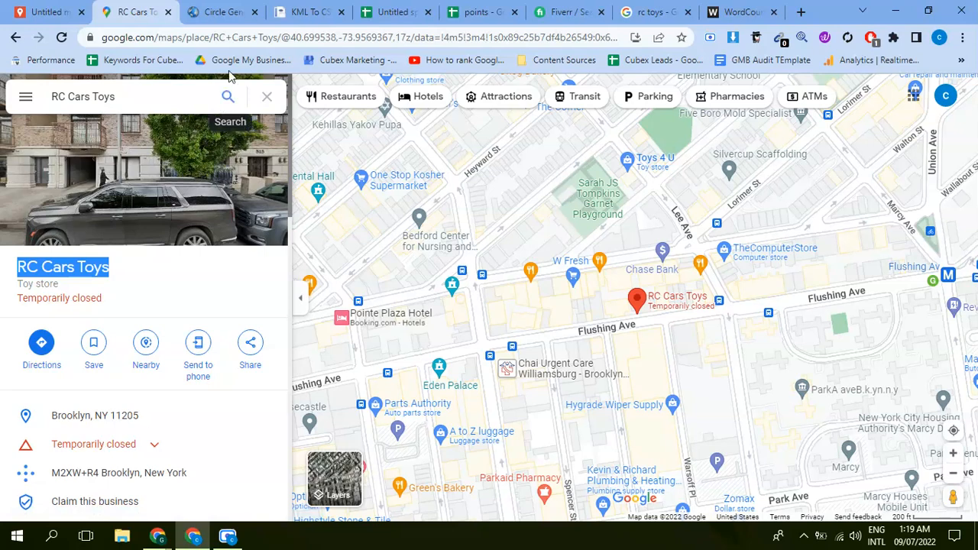
left_click_drag(291, 37, 394, 40)
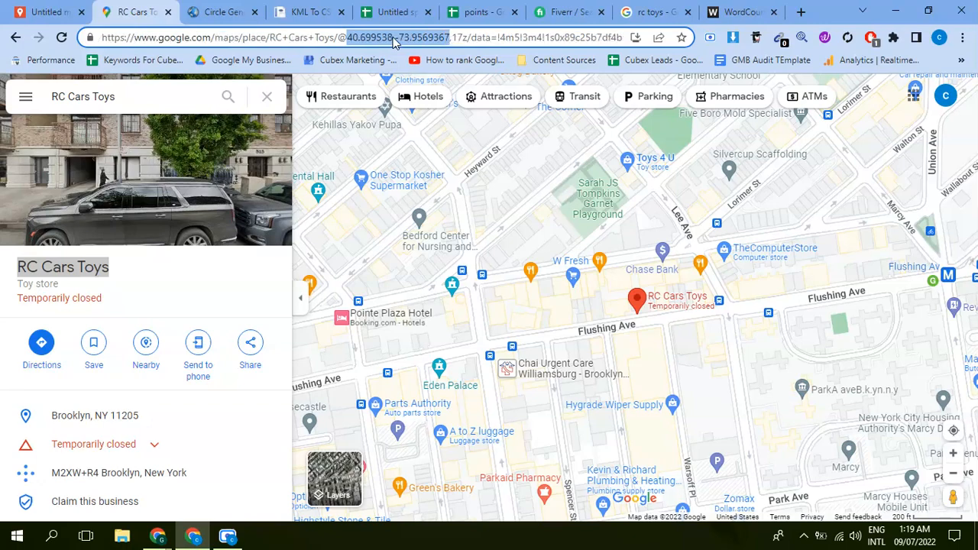
left_click(233, 10)
scroll(4, 191, "down", 3)
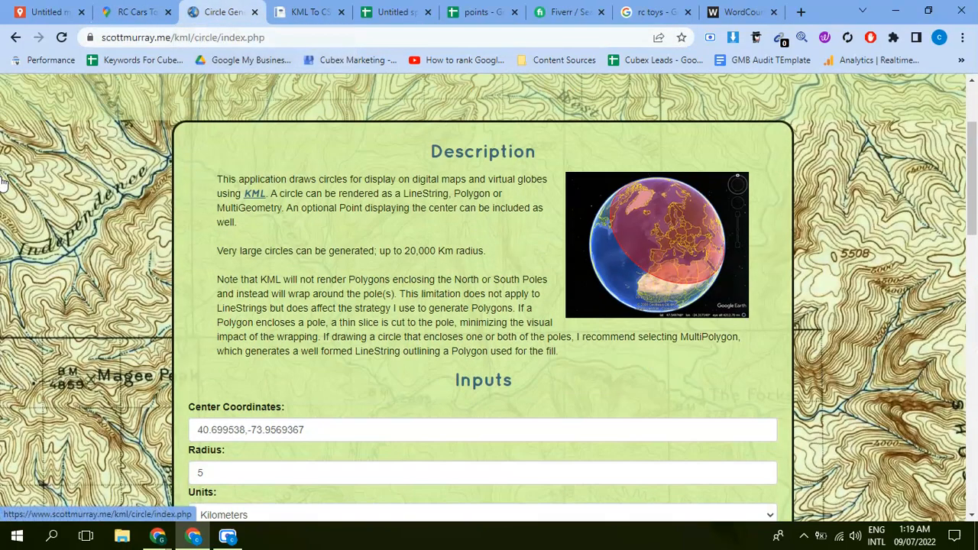
triple_click(321, 354)
key("ctrl+c")
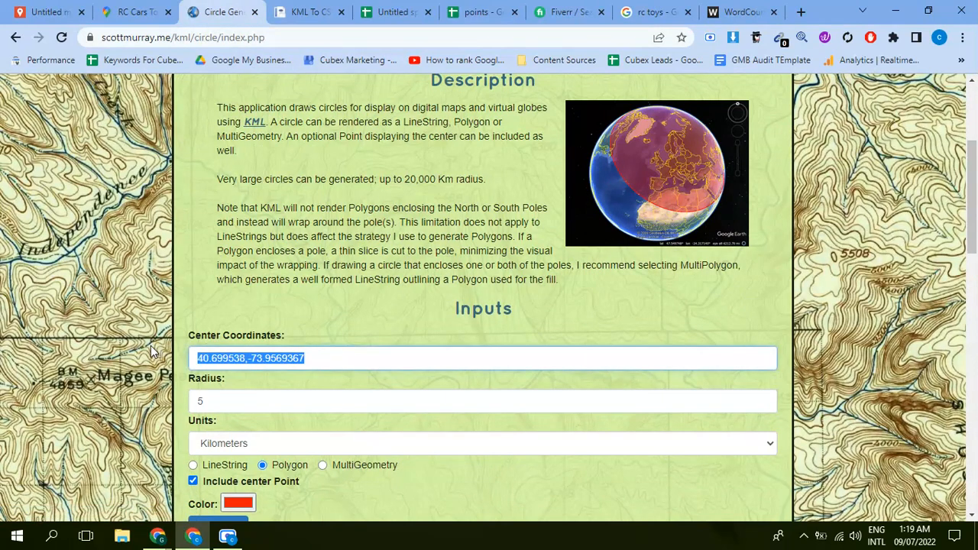
scroll(53, 324, "down", 2)
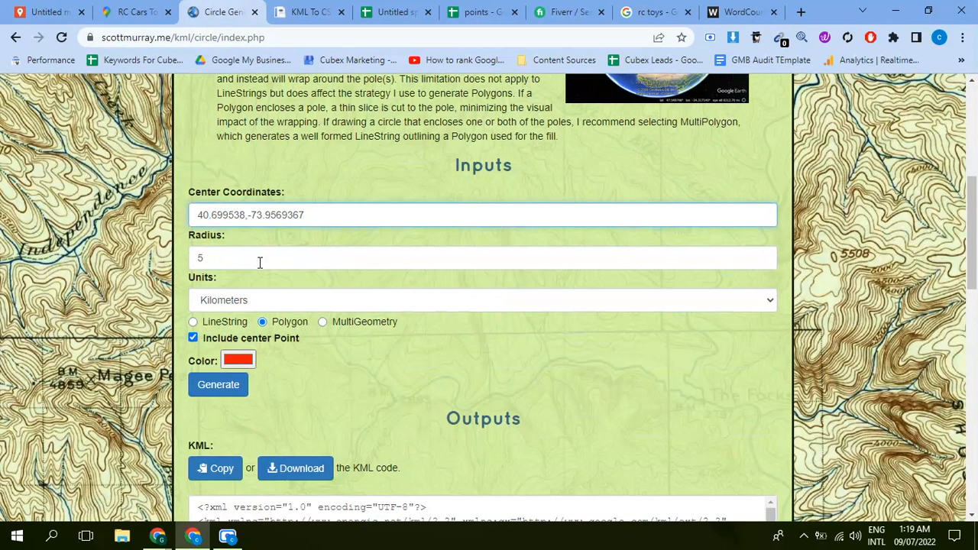
Set the circle's radius to 3 kilometers, with Polygon as the shape type
double_click(196, 258)
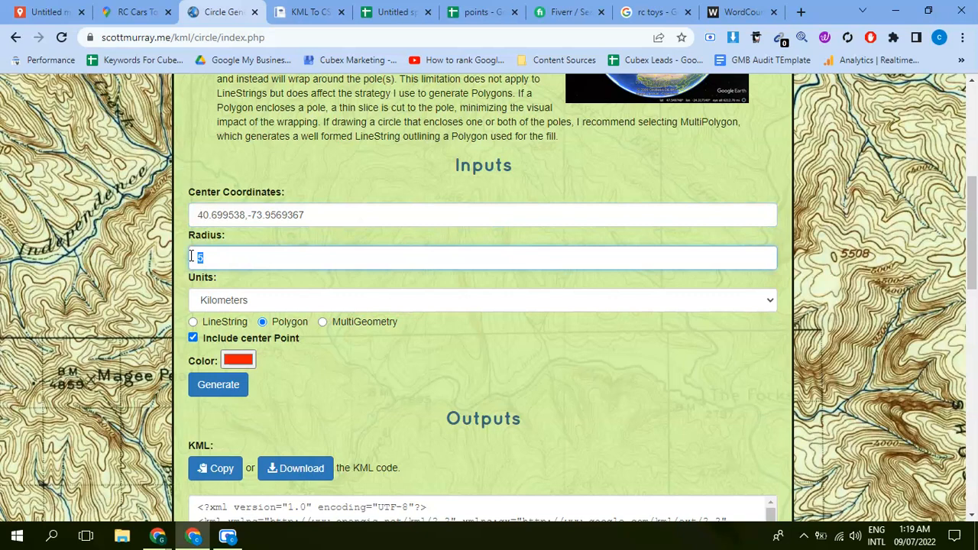
left_click(216, 301)
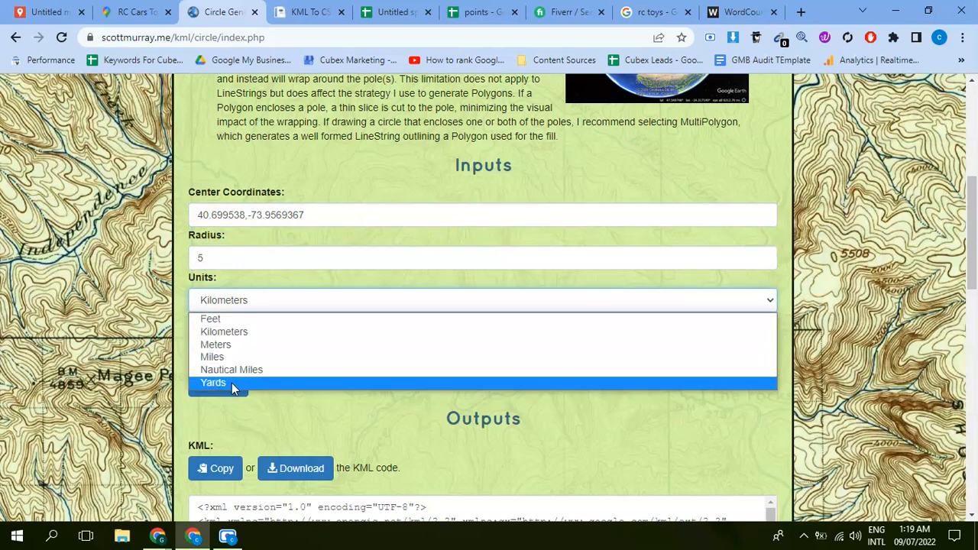
left_click(132, 314)
double_click(197, 259)
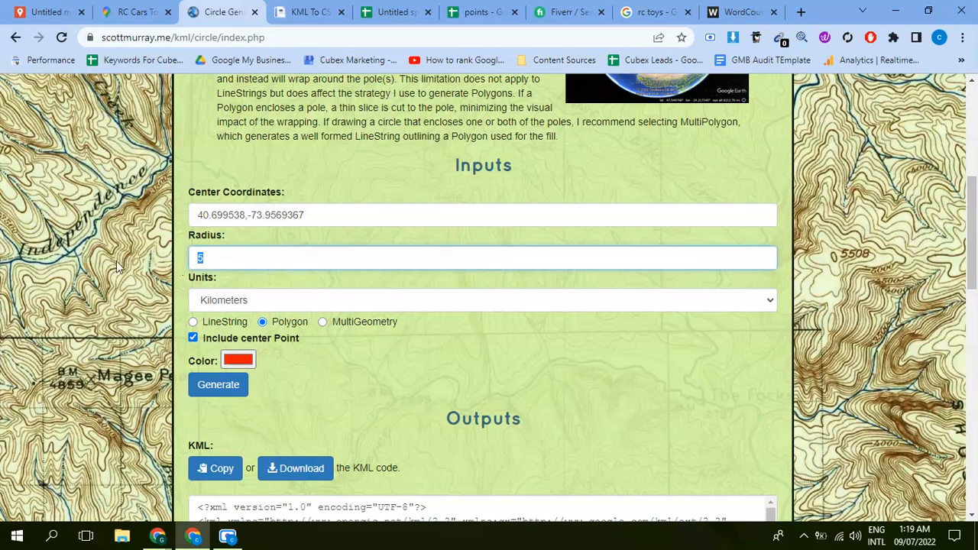
key("BackSpace")
type("3")
left_click(193, 323)
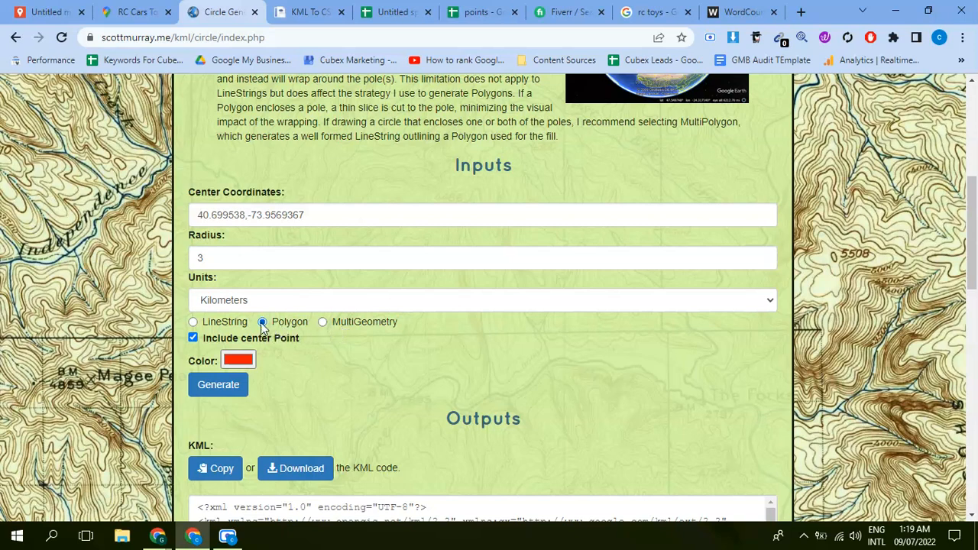
Set the circle's color to green with RGB 148, 242, 7 and generate the circle
left_click(237, 360)
left_click_drag(370, 287, 357, 293)
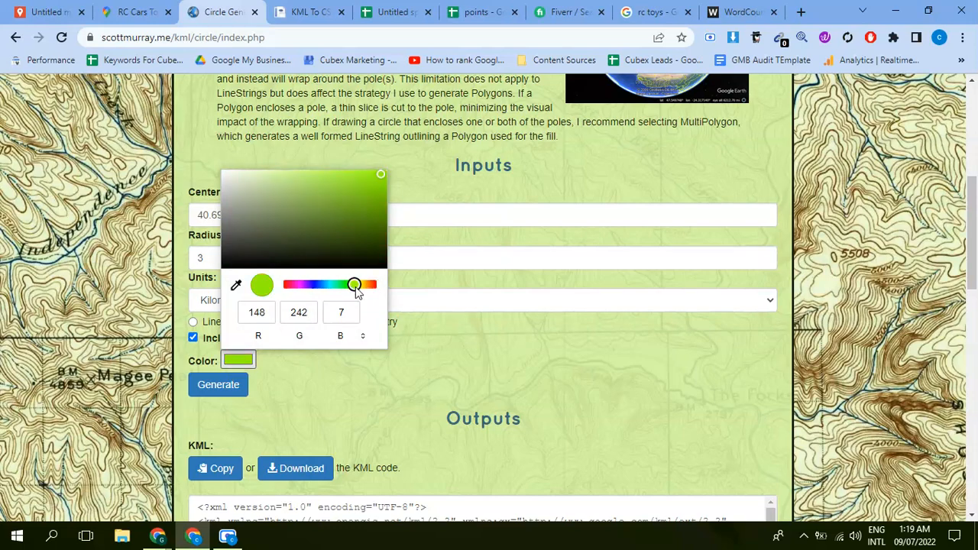
left_click(300, 382)
left_click(214, 388)
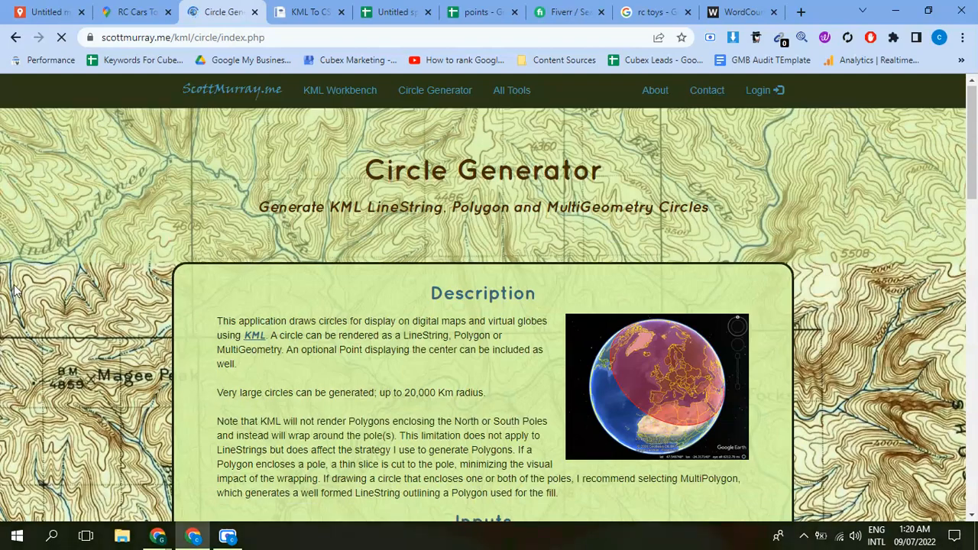
Download the generated circle's KML code as a file
scroll(15, 290, "down", 5)
scroll(15, 290, "down", 3)
scroll(324, 202, "down", 1)
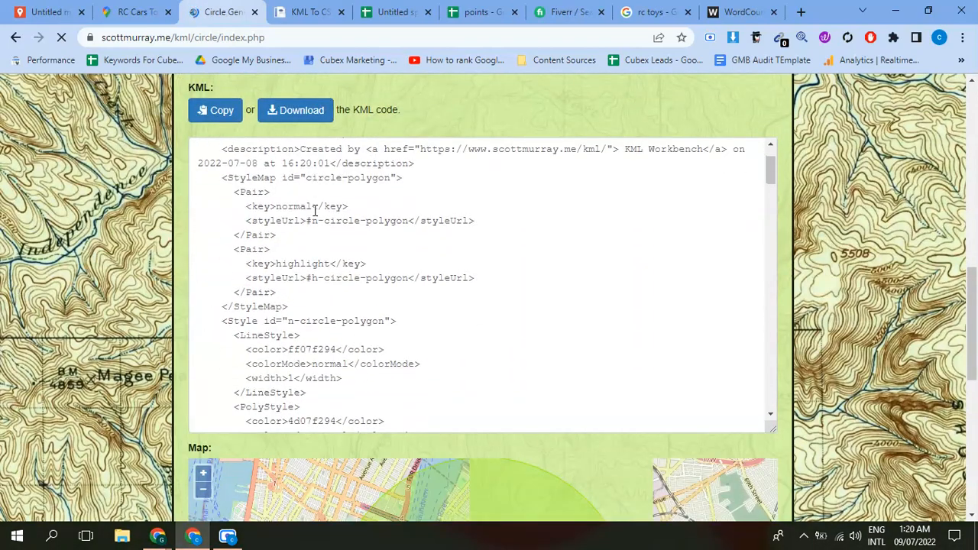
left_click(309, 121)
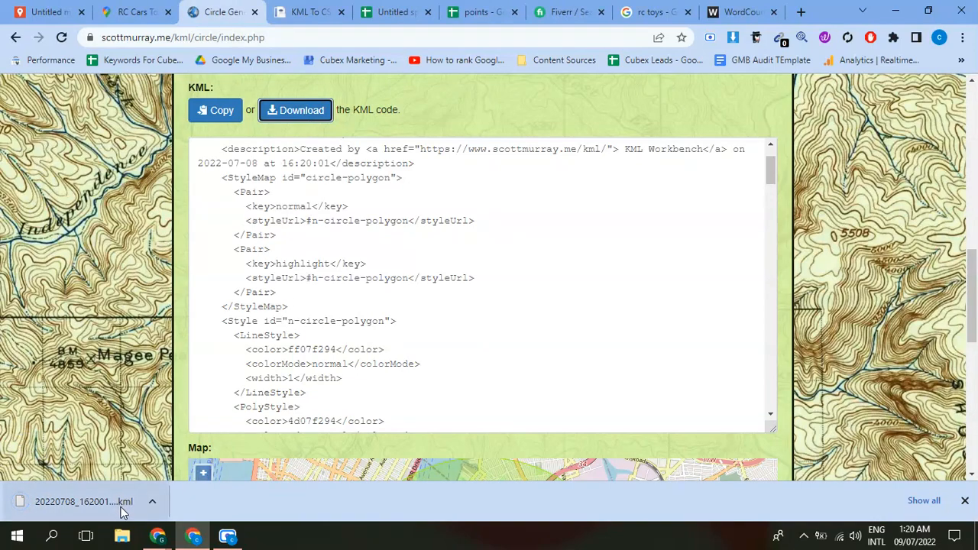
Rename the untitled layer in My Maps to RC Cars Toys, copying the business name from its Google Maps listing
left_click(46, 11)
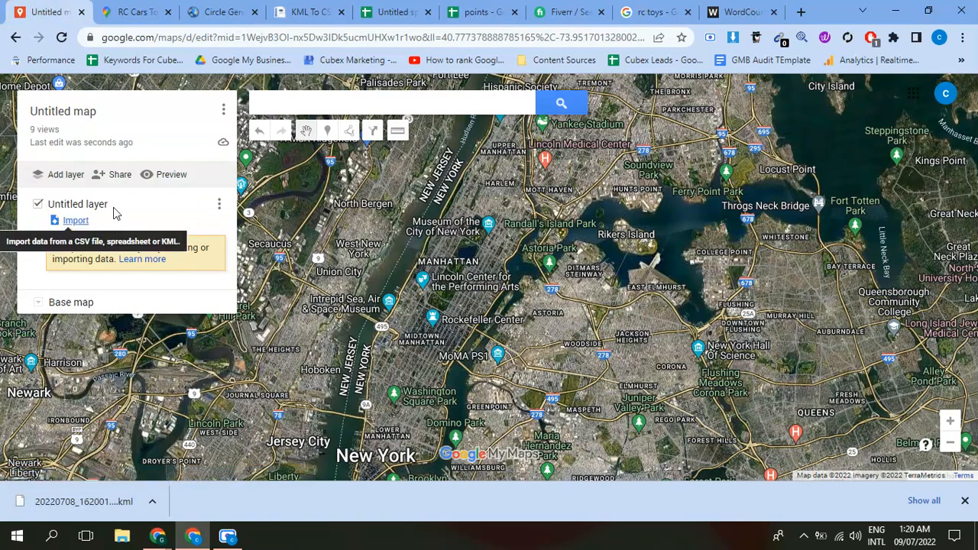
left_click(219, 204)
left_click(167, 229)
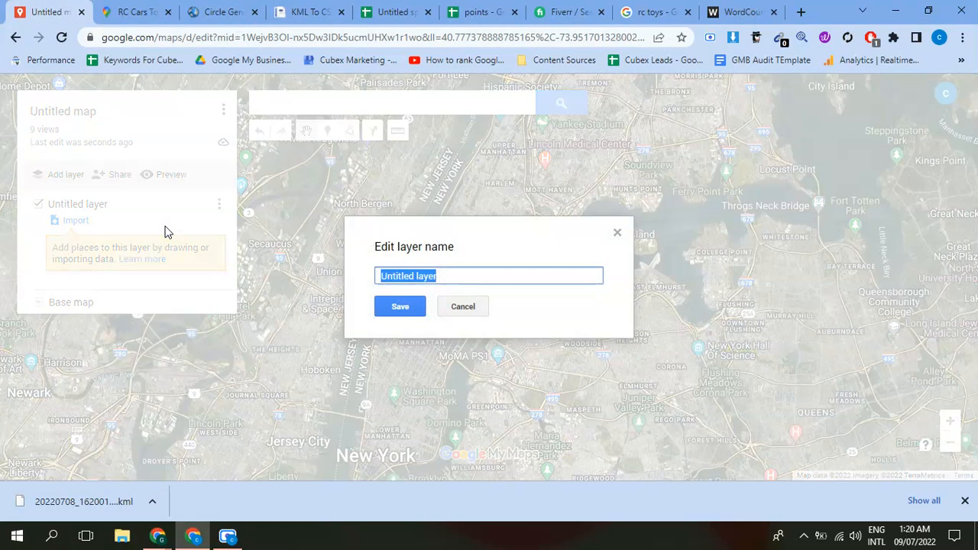
left_click(137, 11)
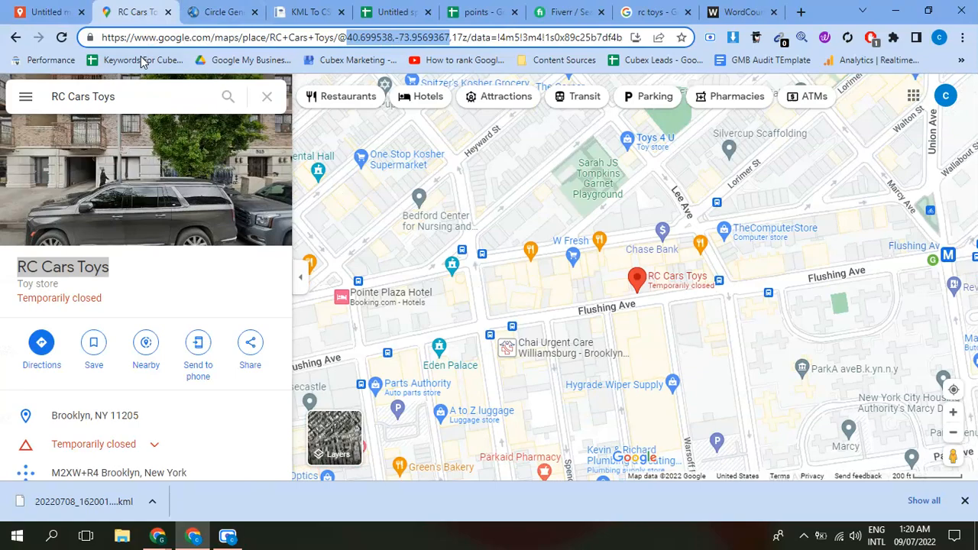
left_click(76, 9)
key("BackSpace")
key("ctrl+v")
key("ctrl+a")
key("BackSpace")
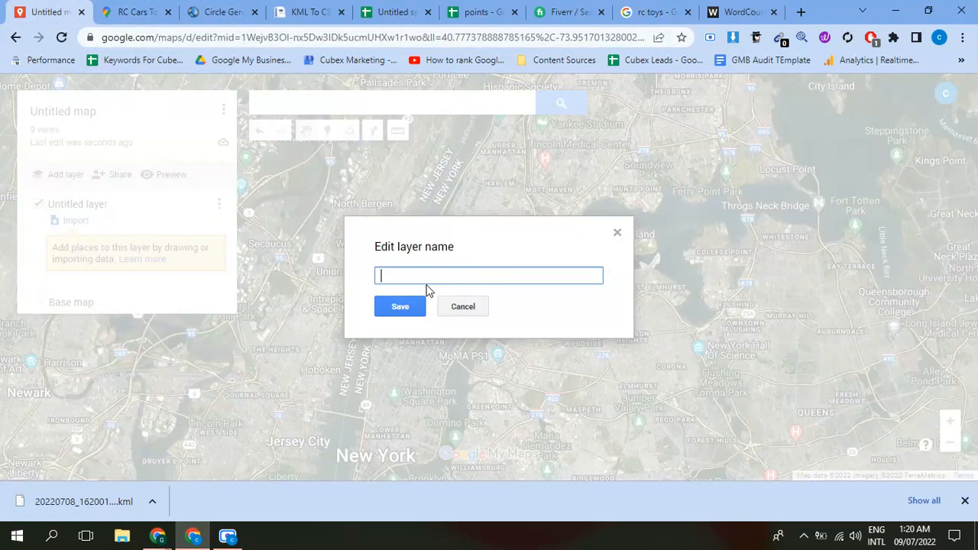
left_click(132, 11)
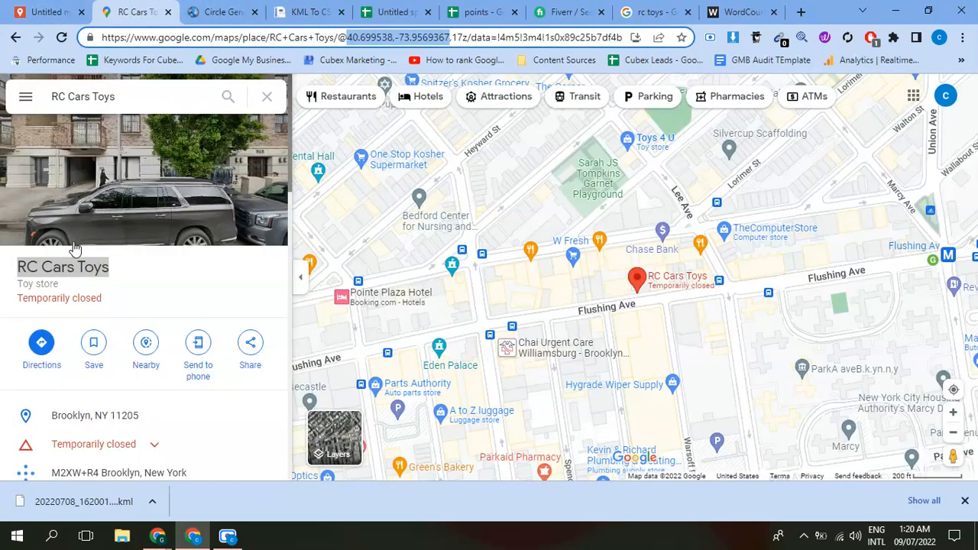
triple_click(77, 266)
right_click(77, 266)
left_click(107, 277)
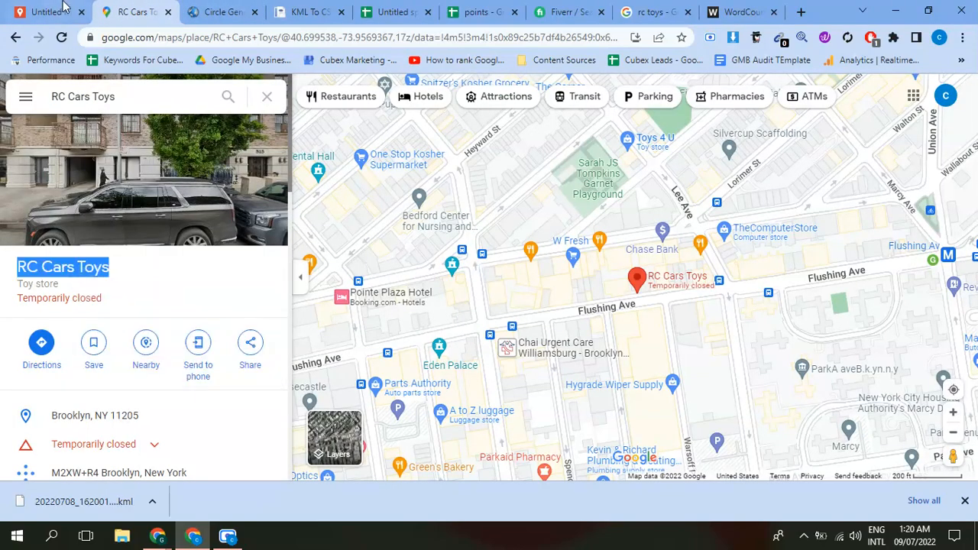
key("ctrl+1")
key("ctrl+v")
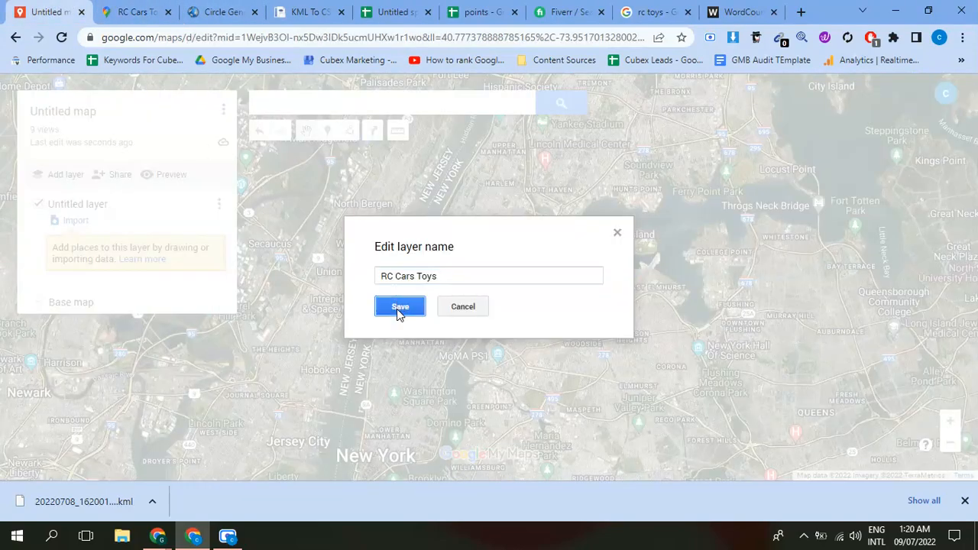
left_click(399, 309)
Import the downloaded circle KML file into the RC Cars Toys layer
left_click(70, 220)
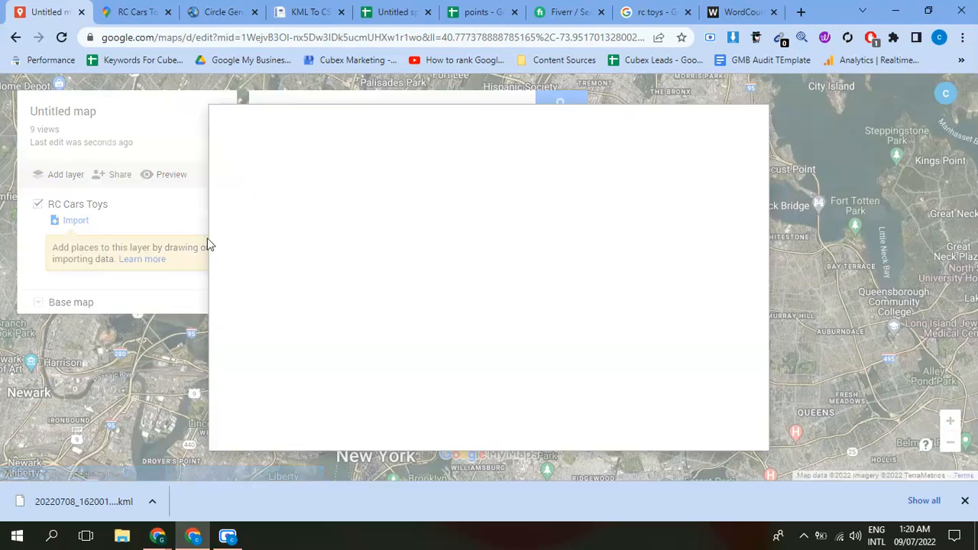
left_click(456, 311)
left_click_drag(107, 500, 449, 304)
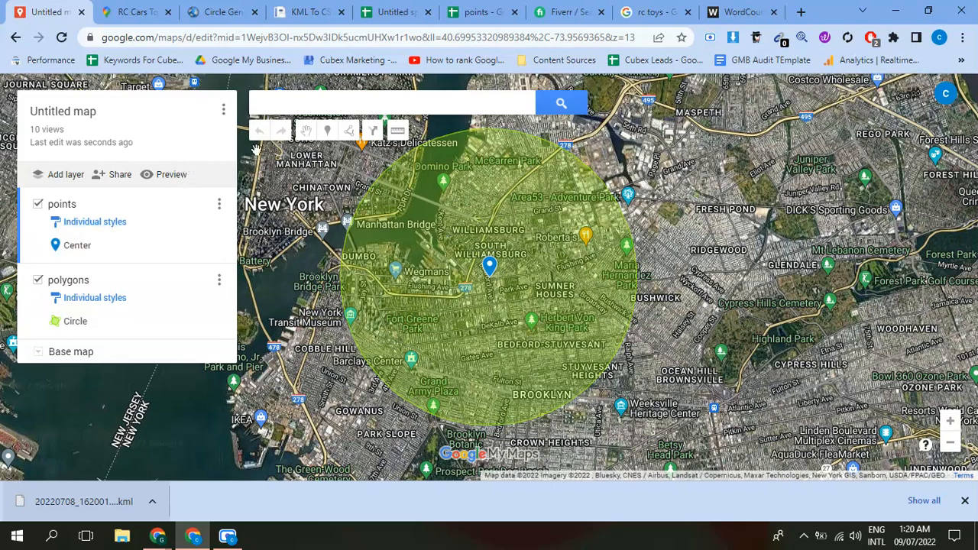
Add a new marker just outside the circle's northern edge and start its description
left_click(337, 130)
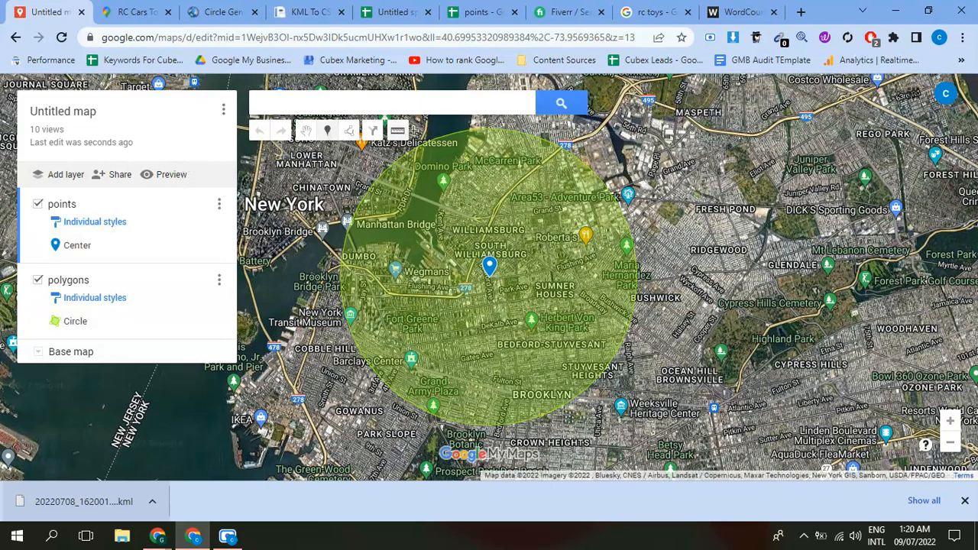
left_click(449, 136)
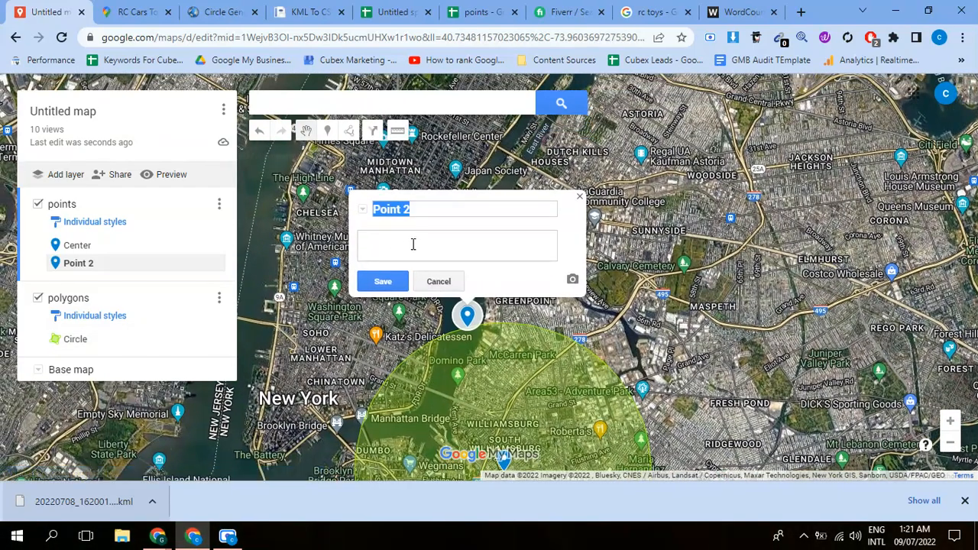
left_click(412, 244)
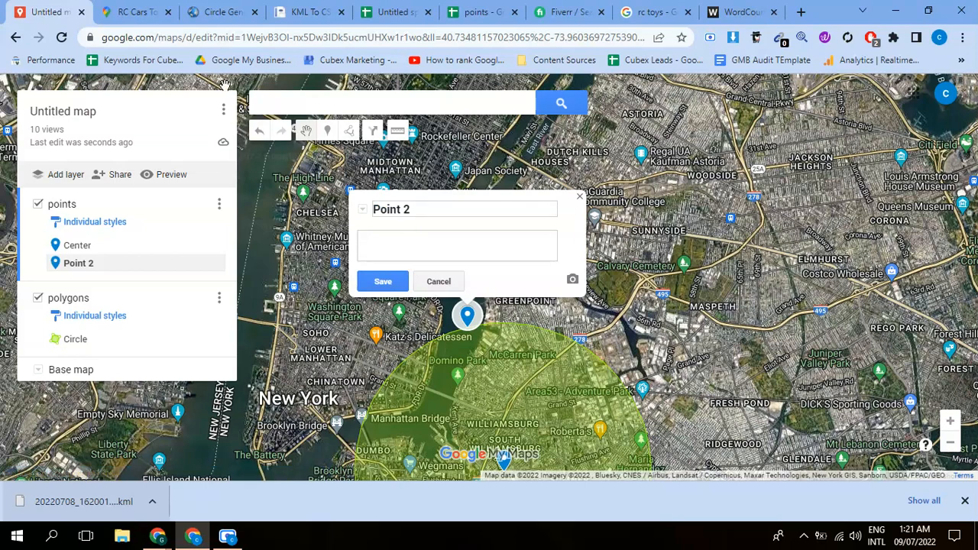
Examine the address and contact details in the RC Cars Toys listing on Google Maps
left_click(146, 8)
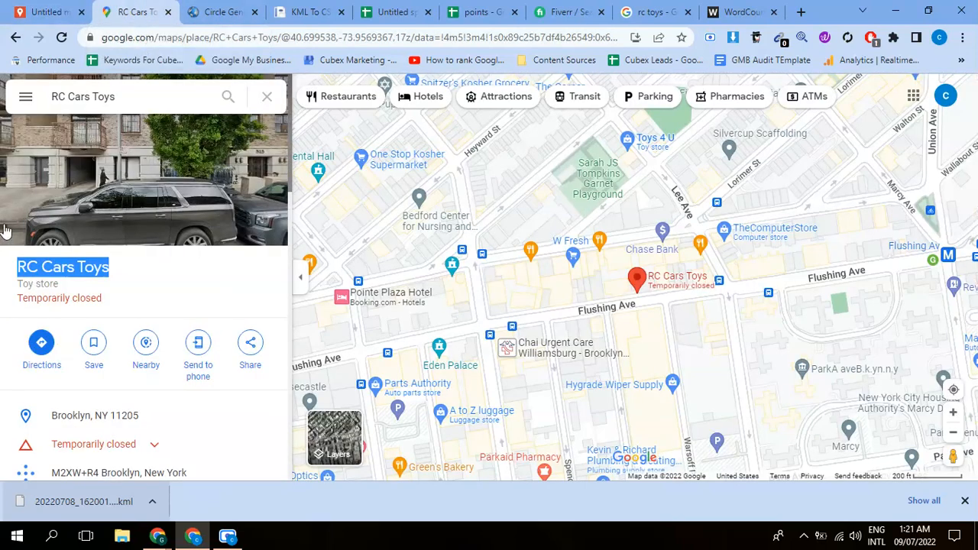
scroll(103, 348, "down", 1)
scroll(107, 369, "down", 2)
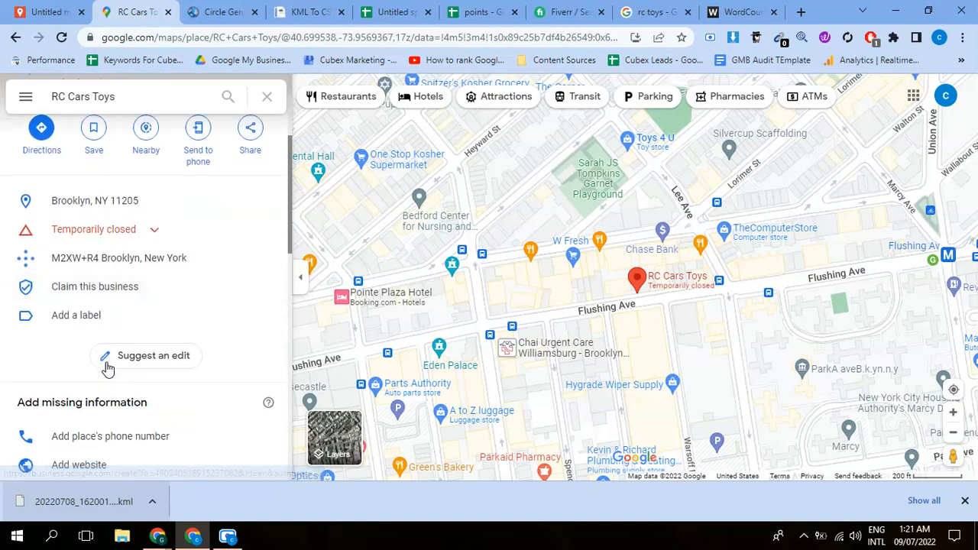
scroll(107, 369, "down", 2)
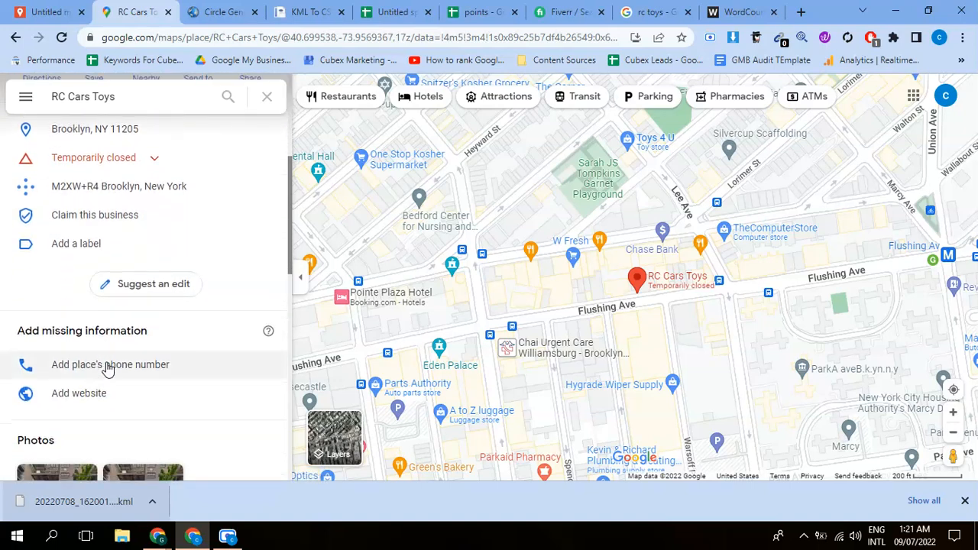
scroll(106, 363, "up", 2)
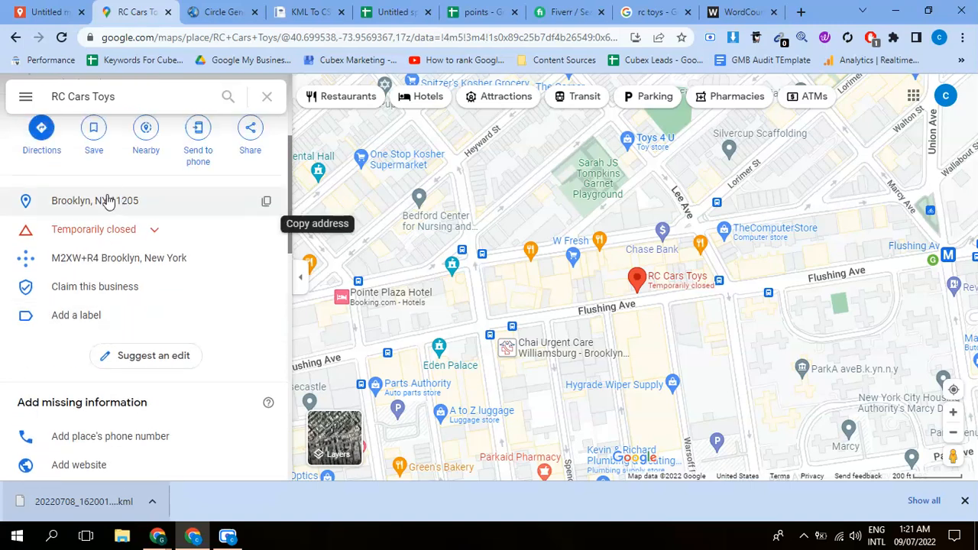
scroll(22, 231, "up", 2)
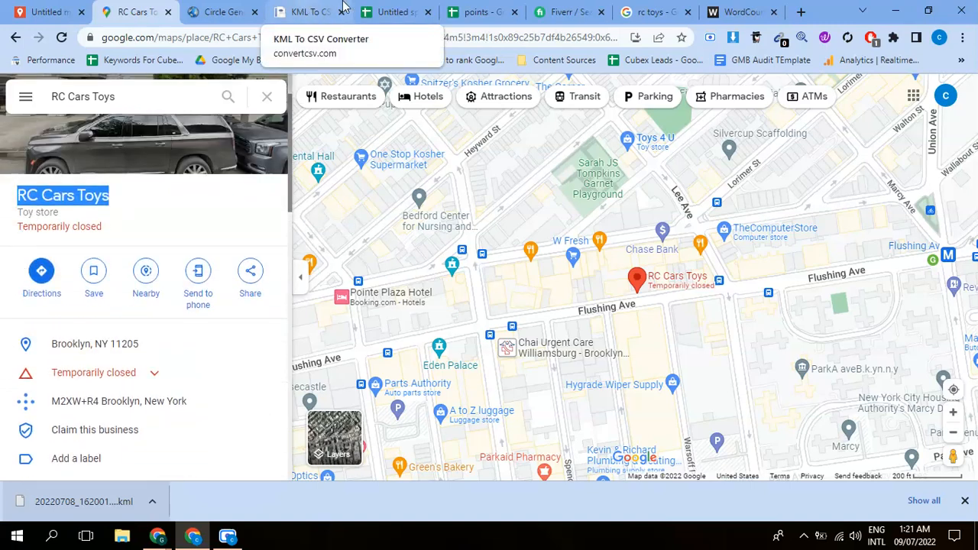
Review the business details, keywords and hashtags prepared in WordCounter and copy the entire text
left_click(728, 9)
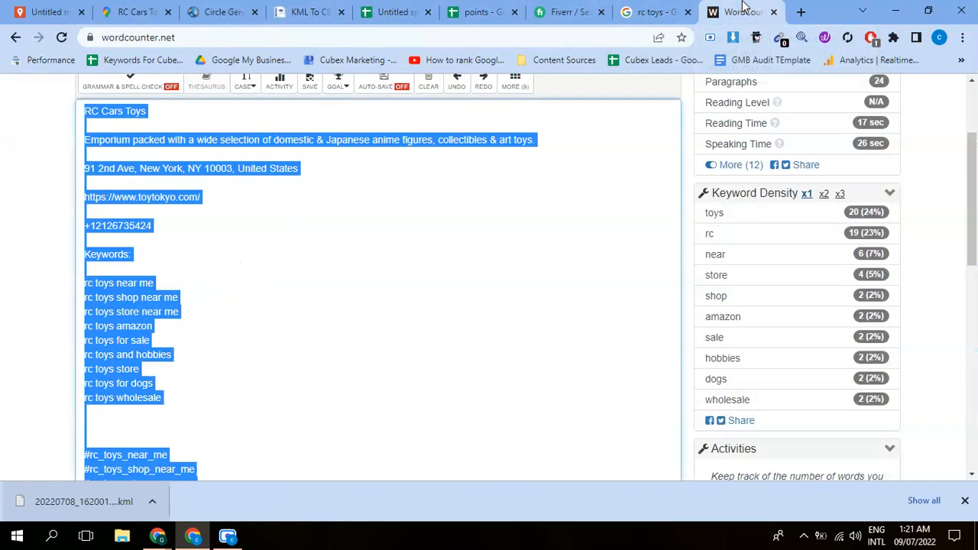
scroll(225, 316, "up", 2)
left_click(205, 331)
scroll(183, 359, "down", 5)
scroll(138, 307, "up", 2)
scroll(138, 308, "up", 1)
left_click_drag(174, 229, 87, 225)
left_click(172, 197)
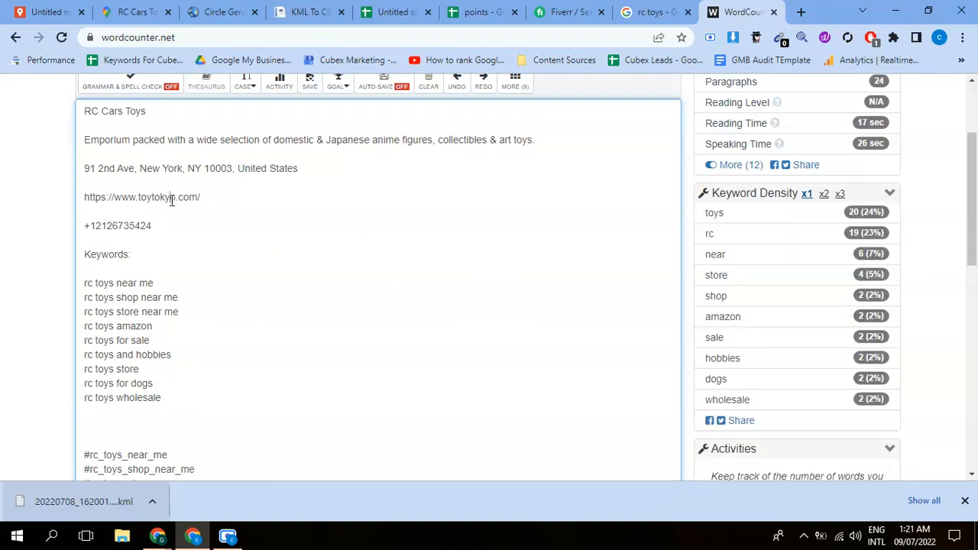
scroll(147, 242, "up", 1)
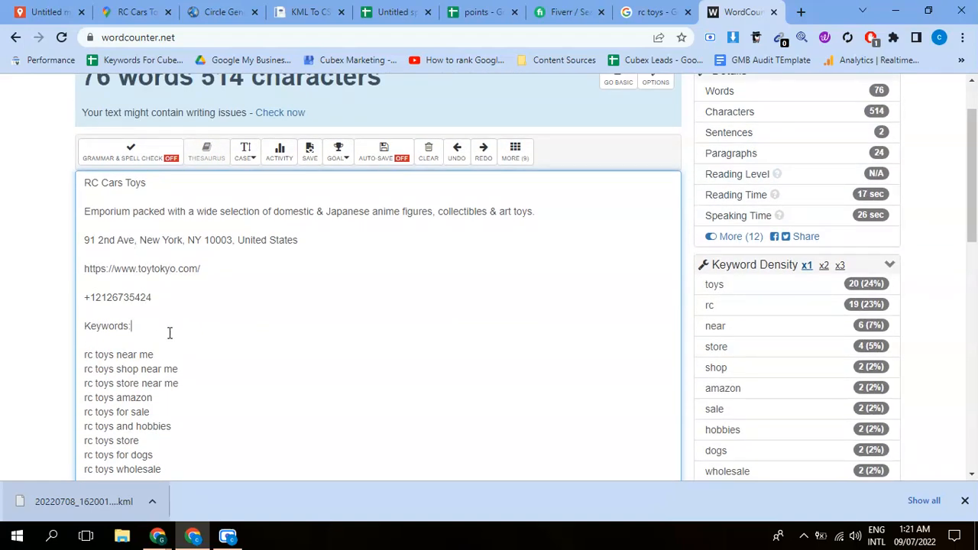
key("ctrl+a")
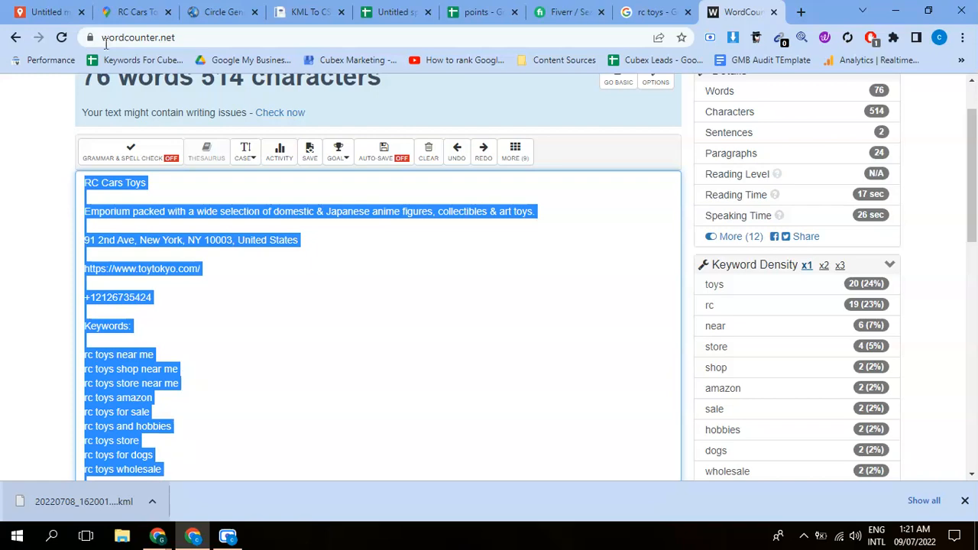
Paste the copied business text into Point 2's description in My Maps and save the marker
left_click(46, 11)
key("ctrl+v")
left_click(382, 282)
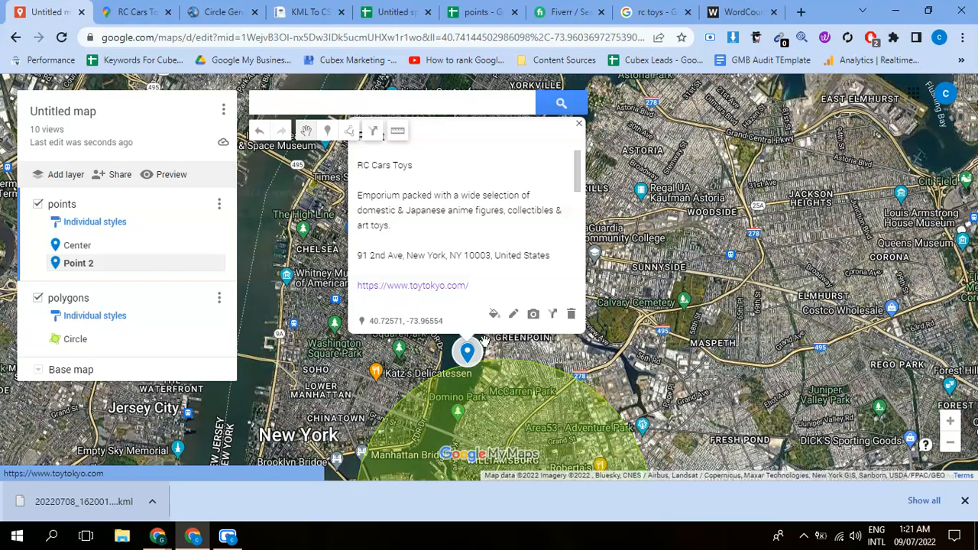
Add another marker right beside Point 2, fill its description with the same business text and save it
left_click(325, 132)
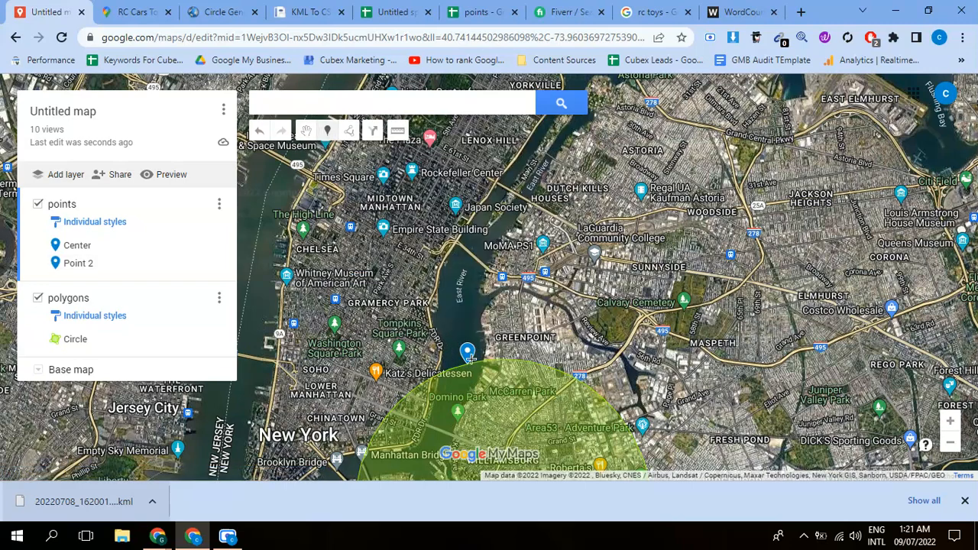
left_click(474, 360)
left_click(476, 279)
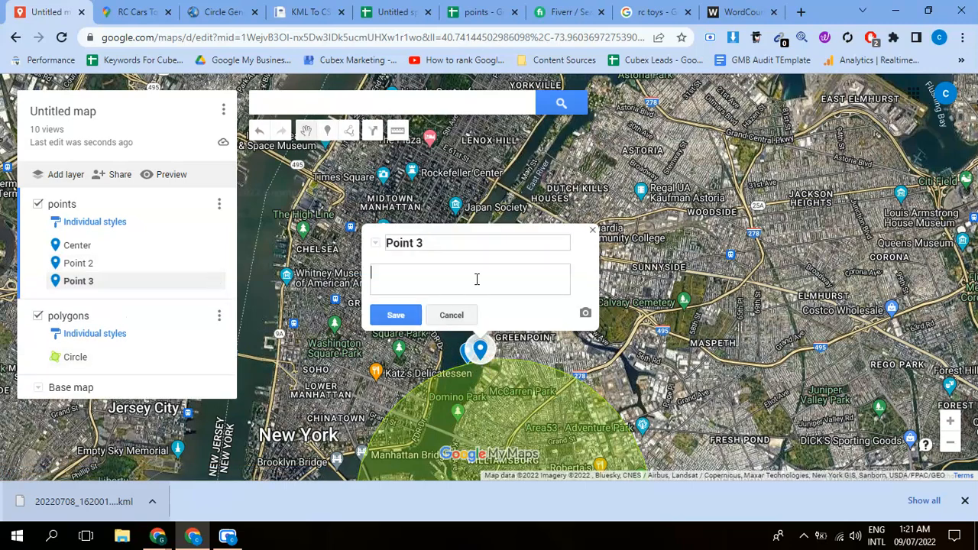
key("ctrl+v")
left_click(395, 315)
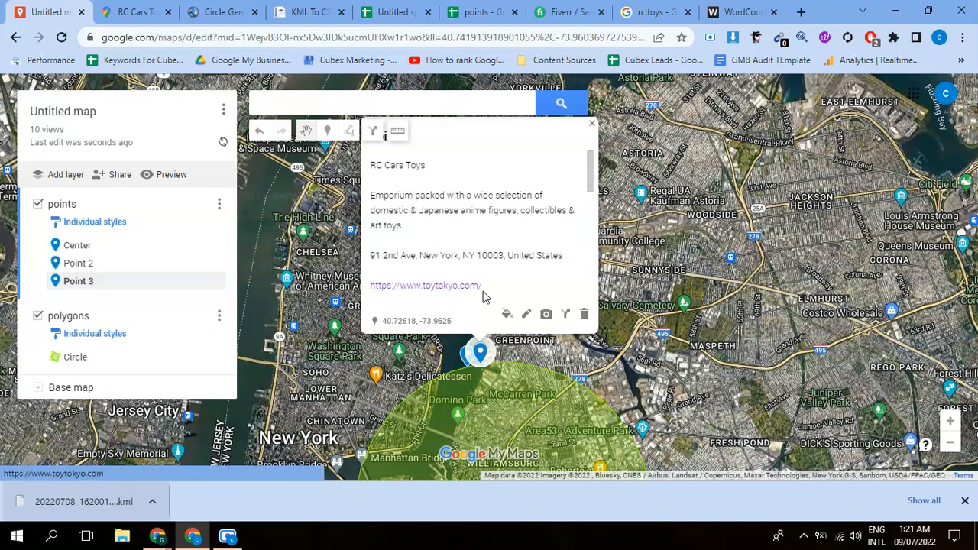
left_click(592, 125)
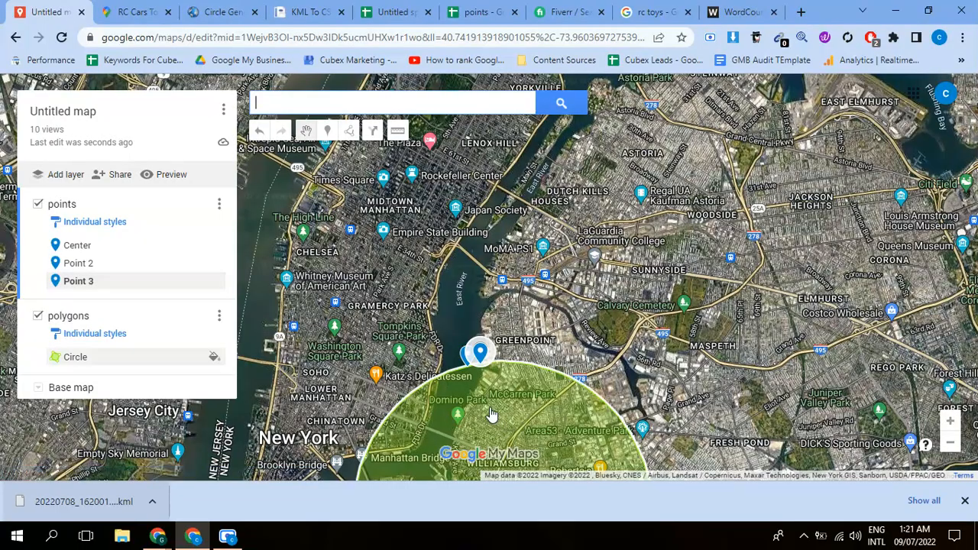
Review the circle's inputs in Circle Generator and Point 3's saved description in My Maps
scroll(491, 404, "down", 2)
scroll(496, 458, "up", 2)
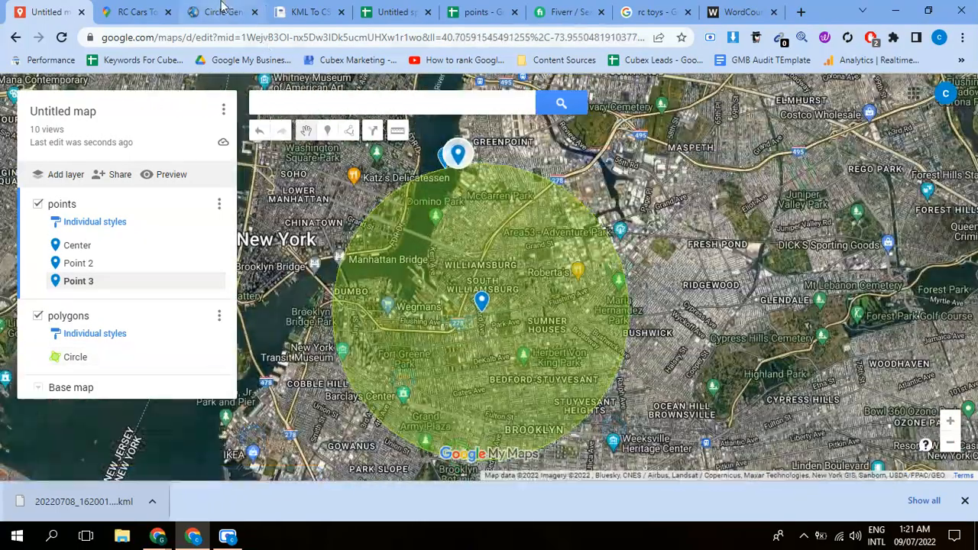
left_click(221, 12)
scroll(316, 262, "up", 4)
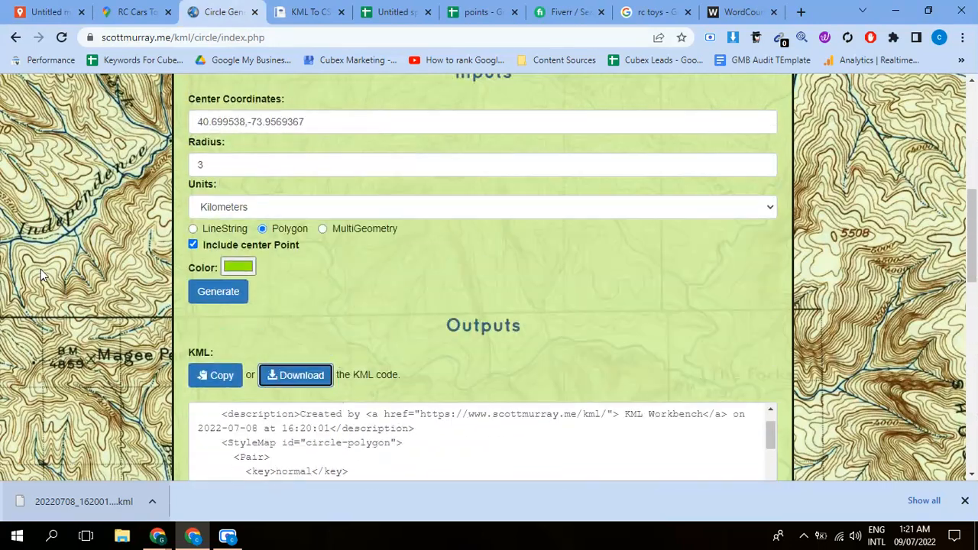
left_click(45, 11)
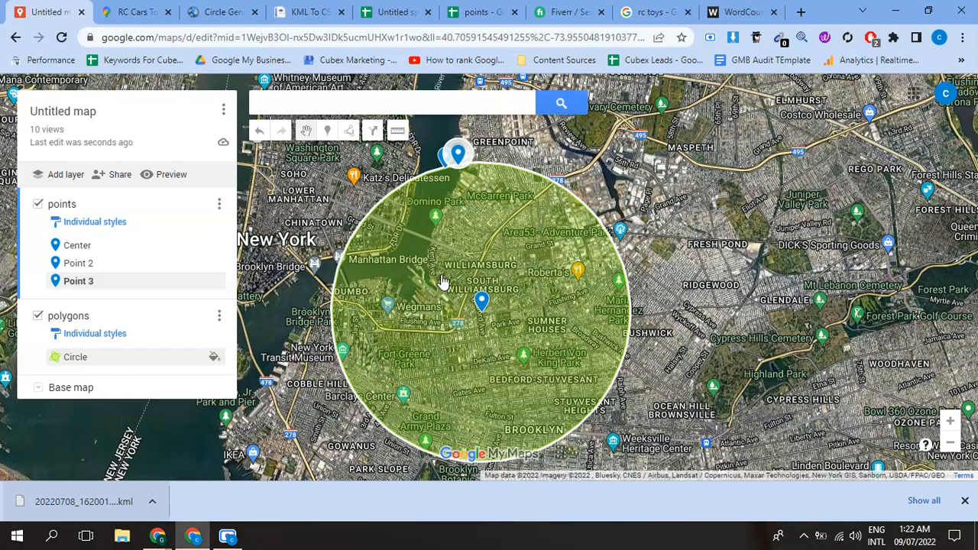
left_click(460, 157)
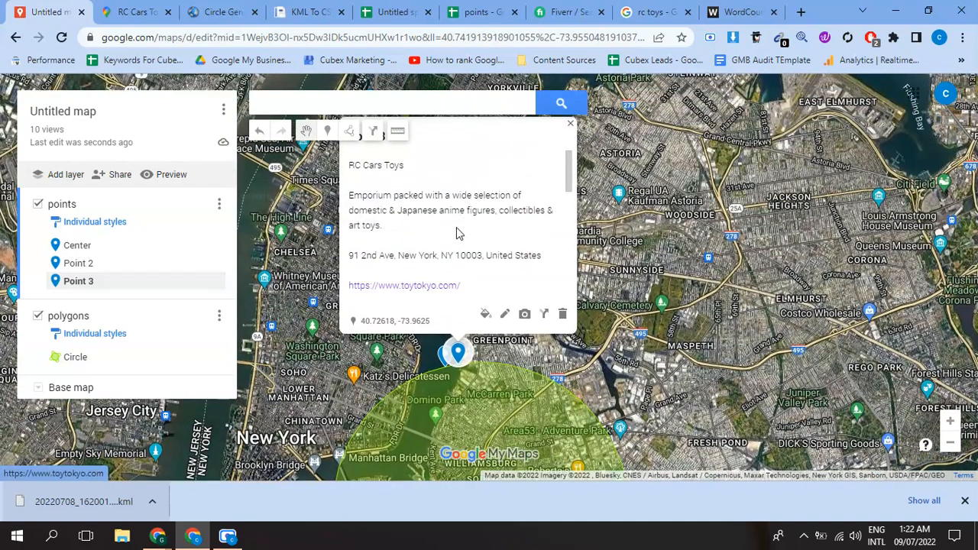
left_click(571, 124)
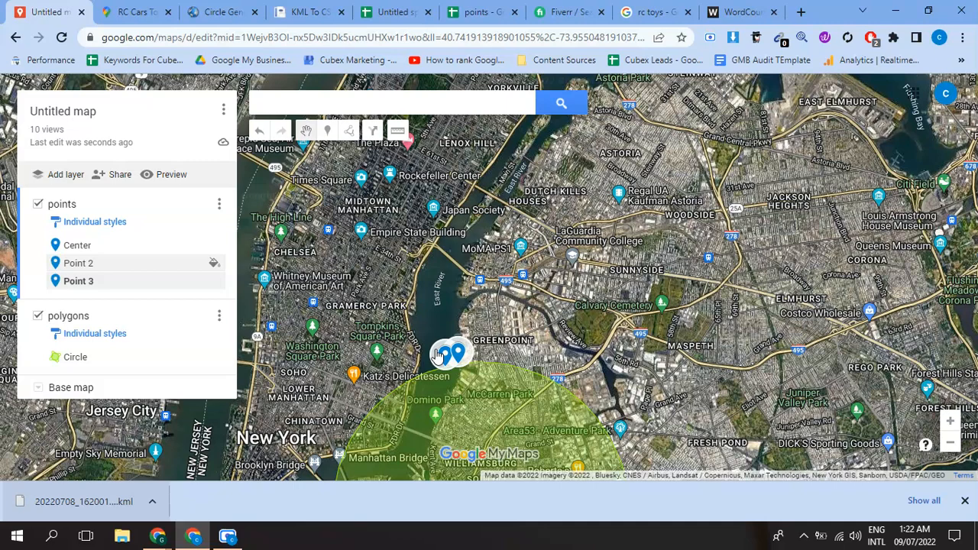
Set the map title to RC Cars Toys and save it
left_click(100, 114)
key("BackSpace")
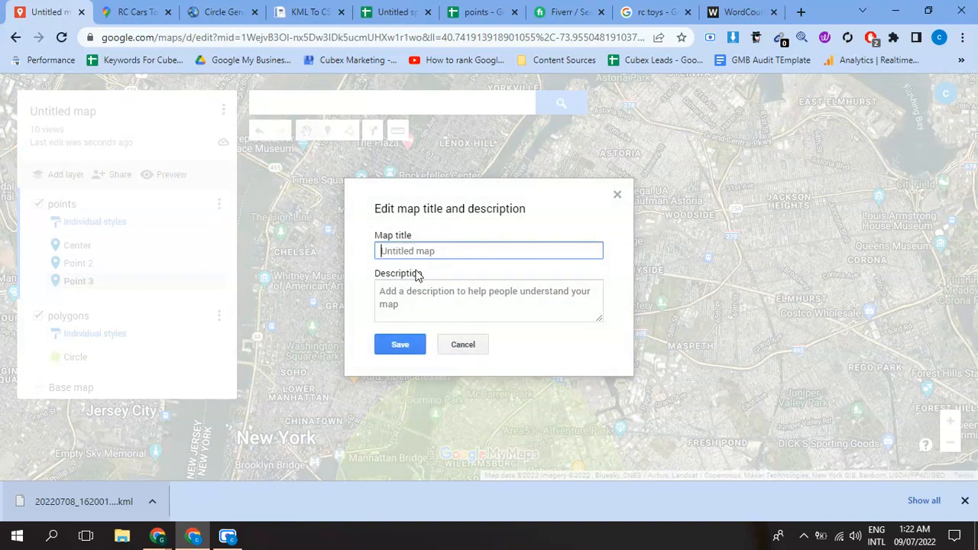
left_click(167, 8)
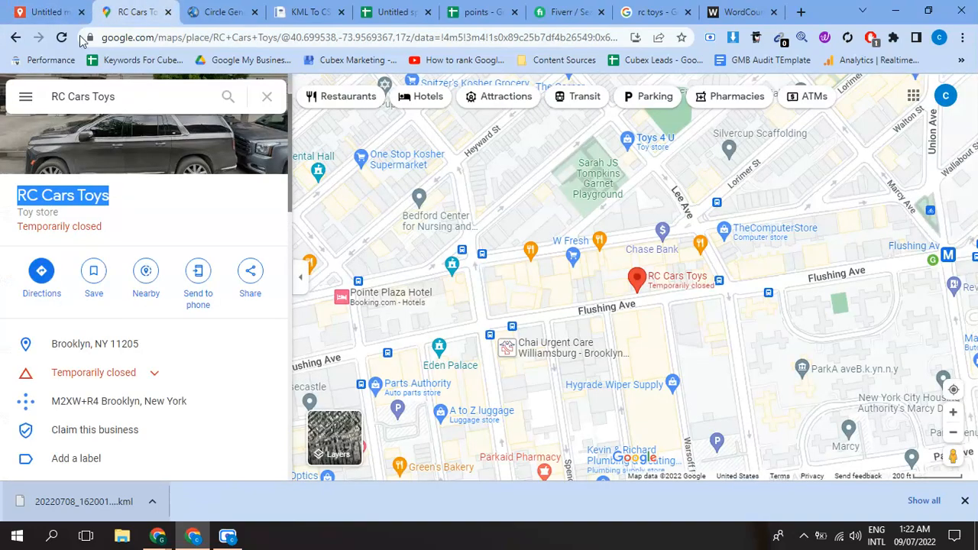
left_click(54, 12)
type("RC Cars Toys")
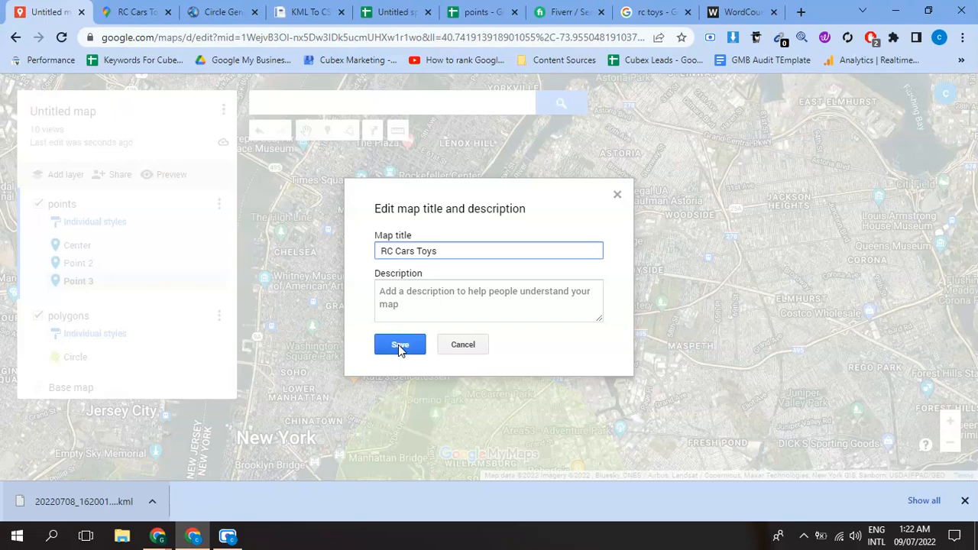
left_click(400, 343)
Paste the copied RC Cars Toys business text and keywords into the map's description and save it
left_click(223, 111)
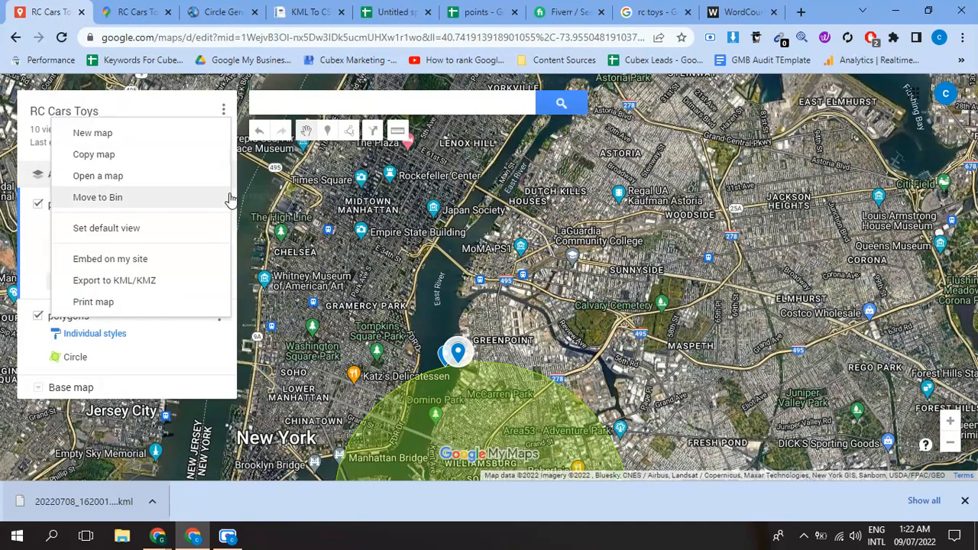
left_click(42, 117)
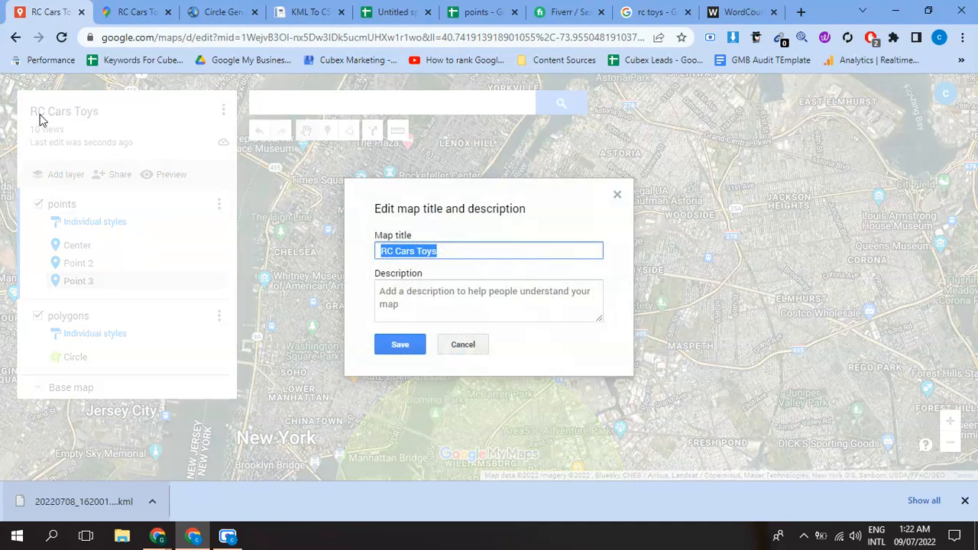
left_click(372, 273)
left_click(738, 11)
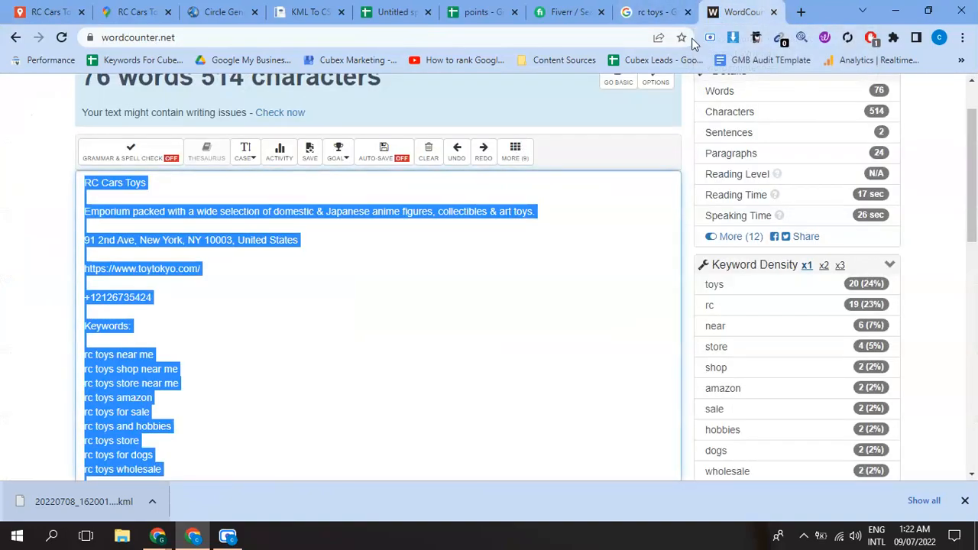
left_click(51, 11)
key("ctrl+v")
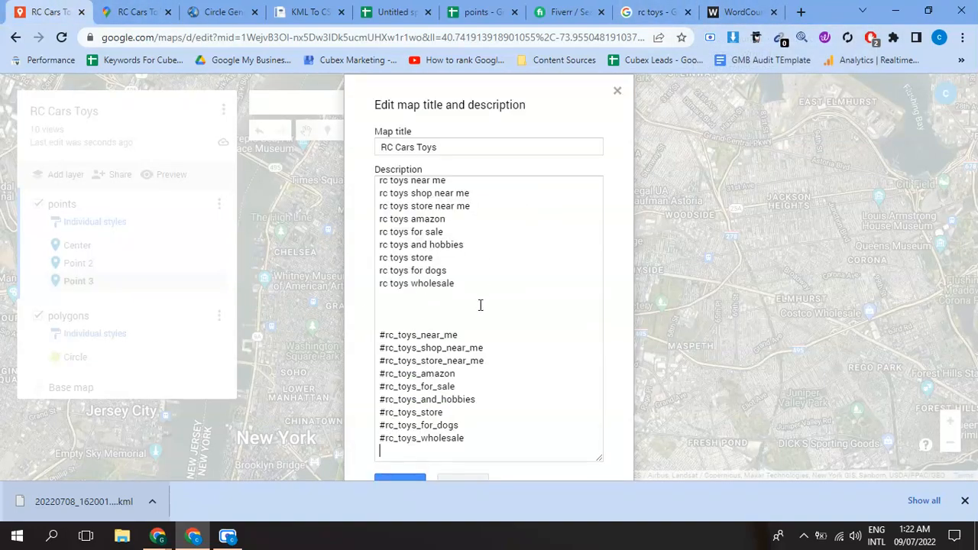
left_click(398, 477)
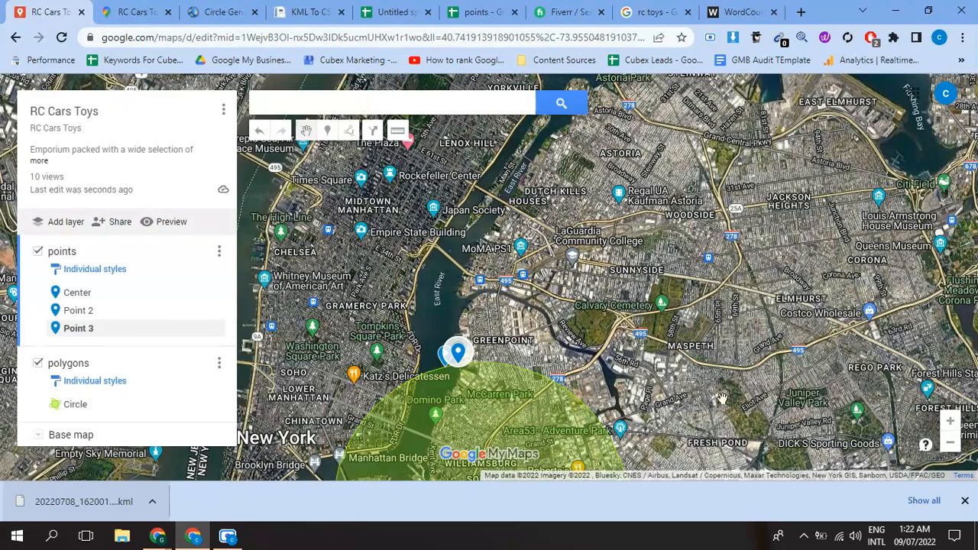
left_click(964, 501)
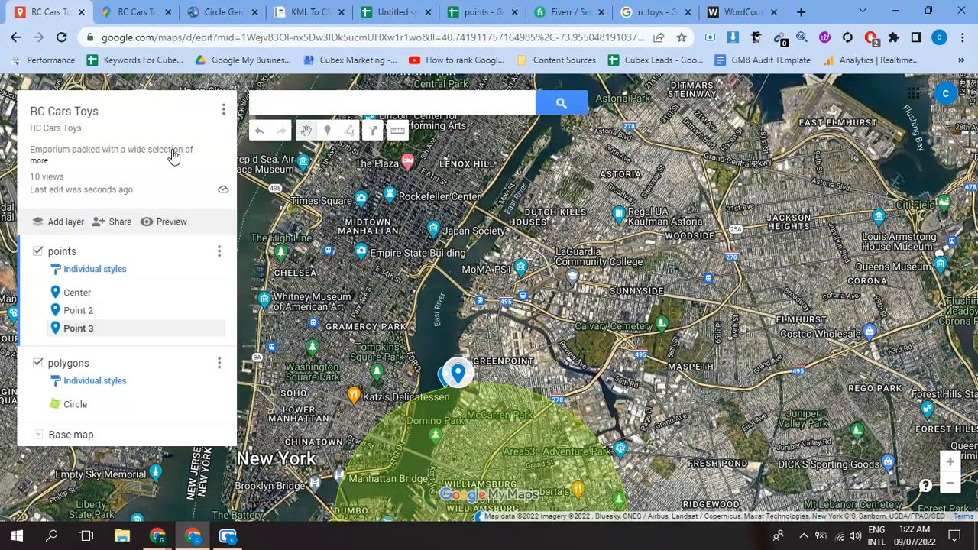
Export only the points layer as KML instead of KMZ and download it
left_click(224, 109)
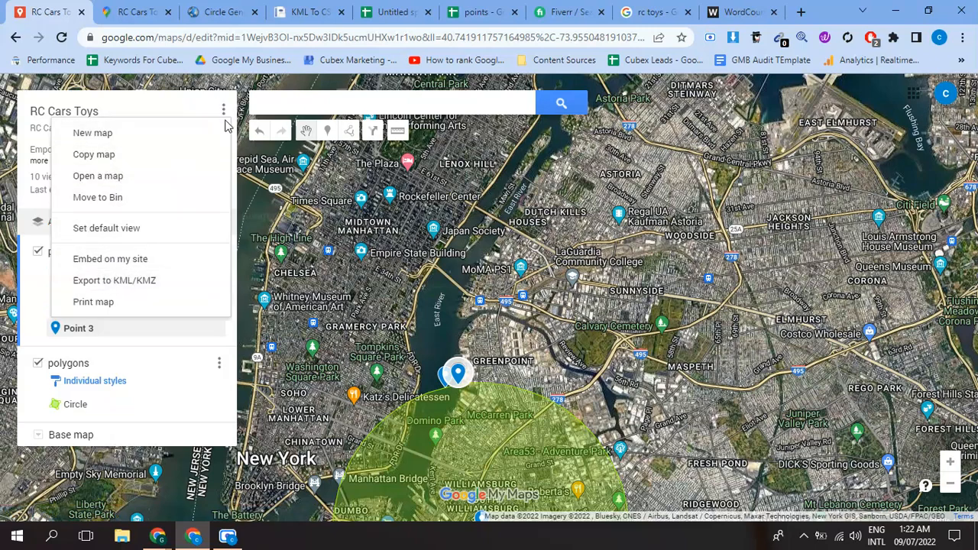
left_click(110, 283)
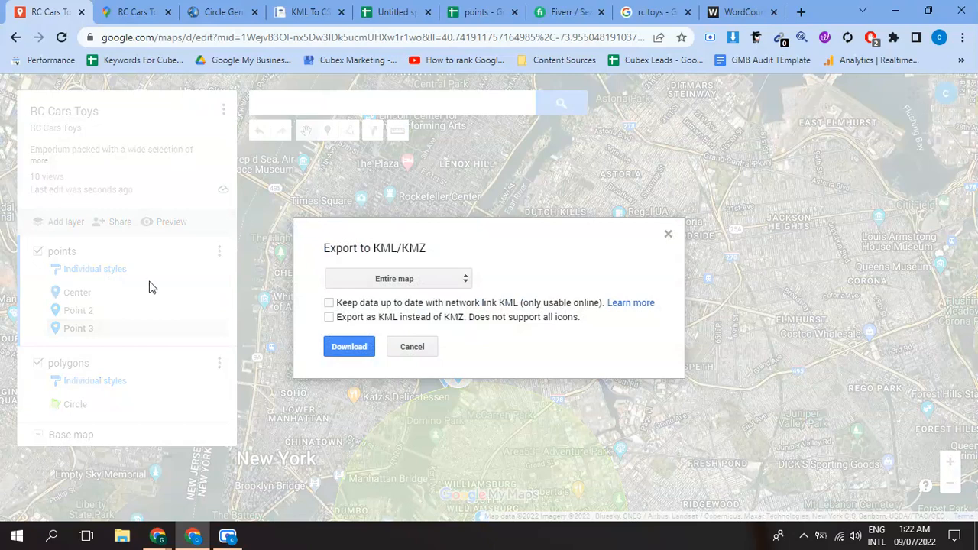
left_click(359, 288)
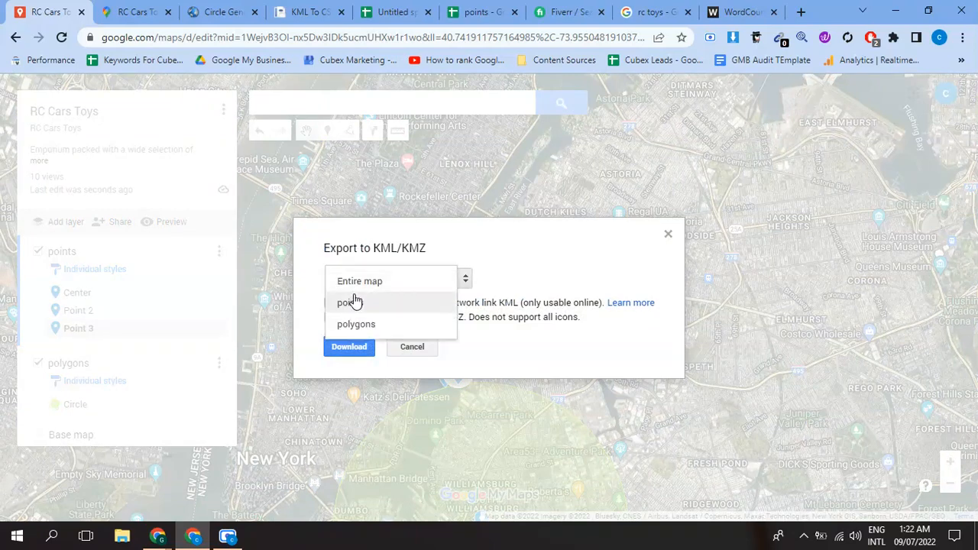
left_click(354, 302)
left_click(330, 316)
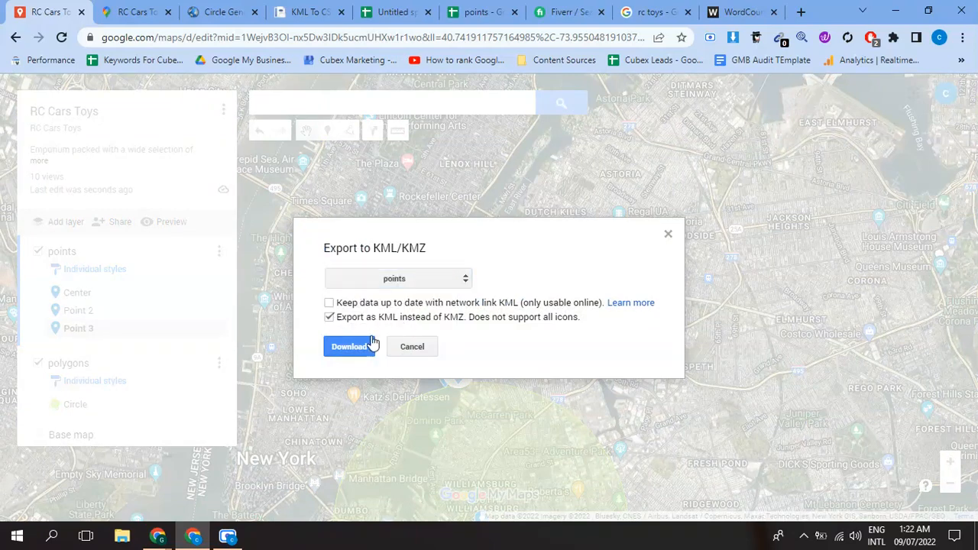
left_click(348, 346)
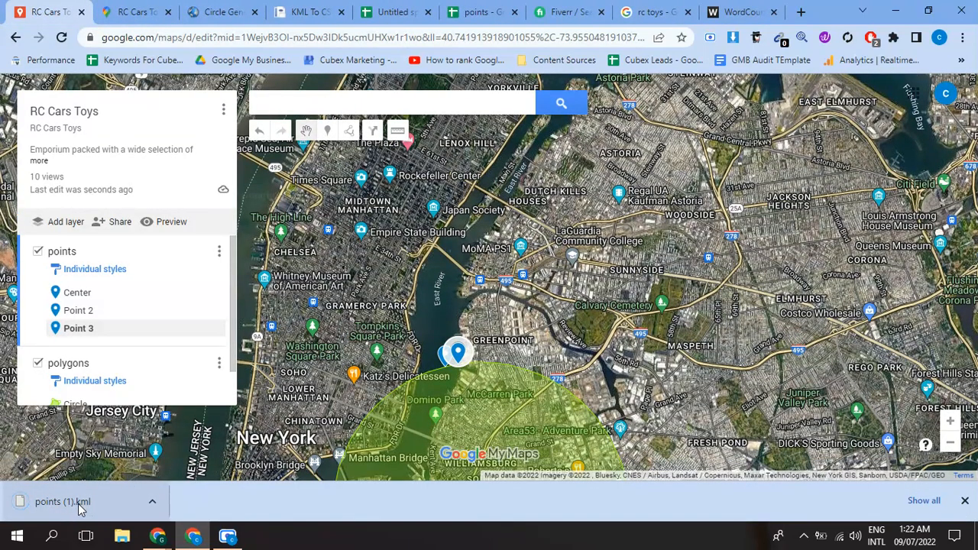
Switch to the KML To CSV converter, load points (1).kml and convert it to an Excel file
left_click(310, 6)
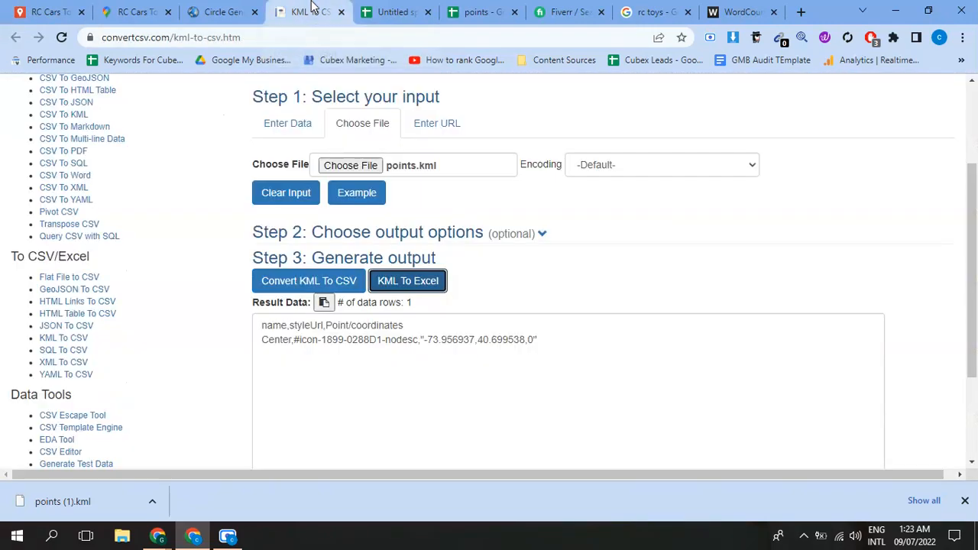
left_click(345, 168)
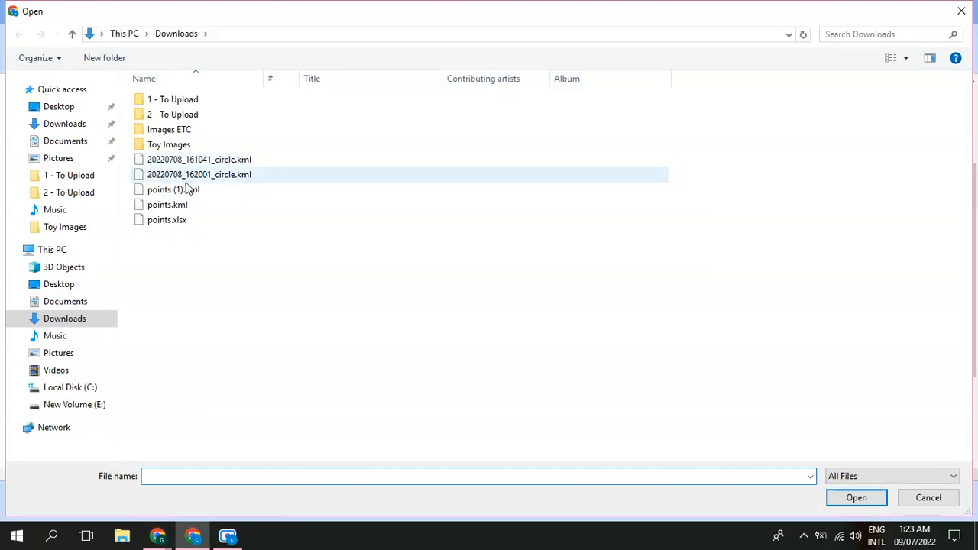
double_click(181, 191)
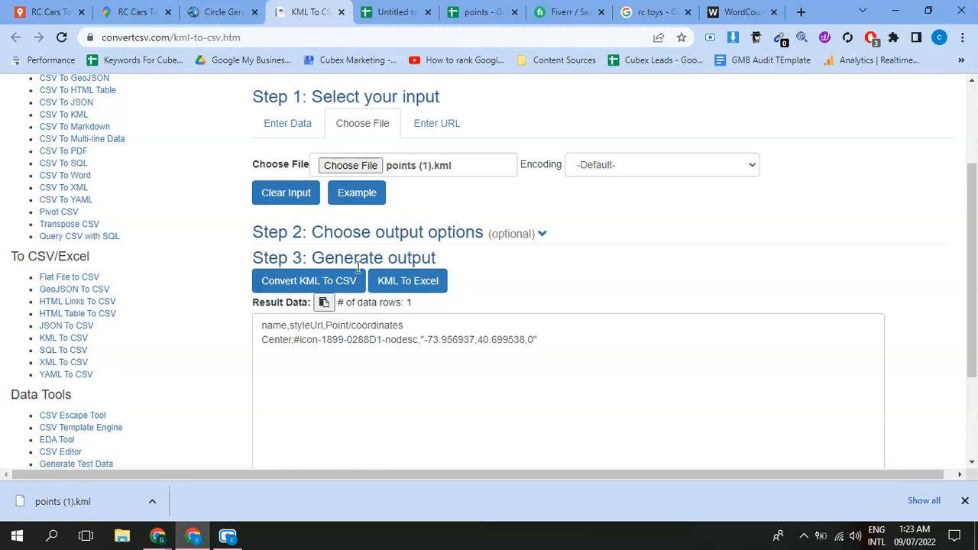
left_click(405, 283)
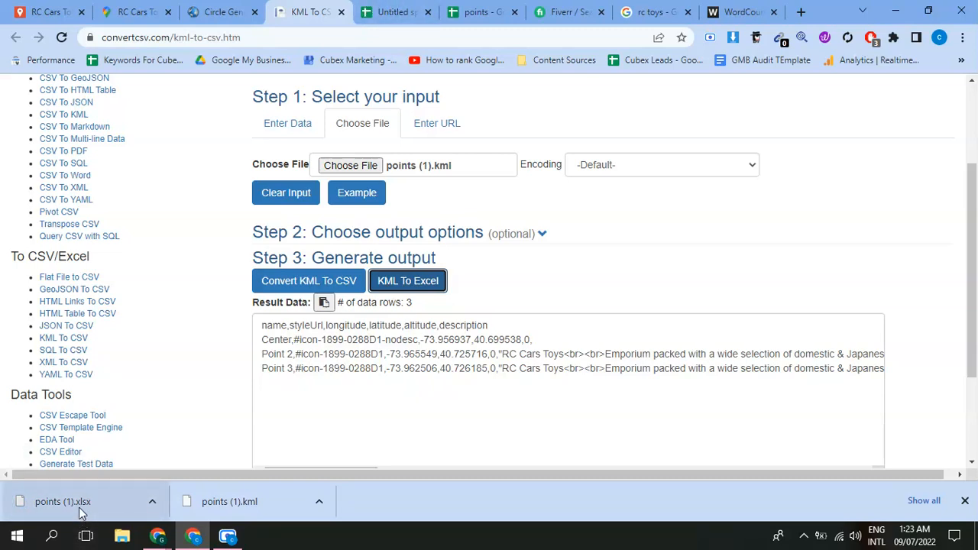
Switch to Google Sheets, upload points (1).xlsx as a new spreadsheet and widen the styleUrl column
left_click(393, 12)
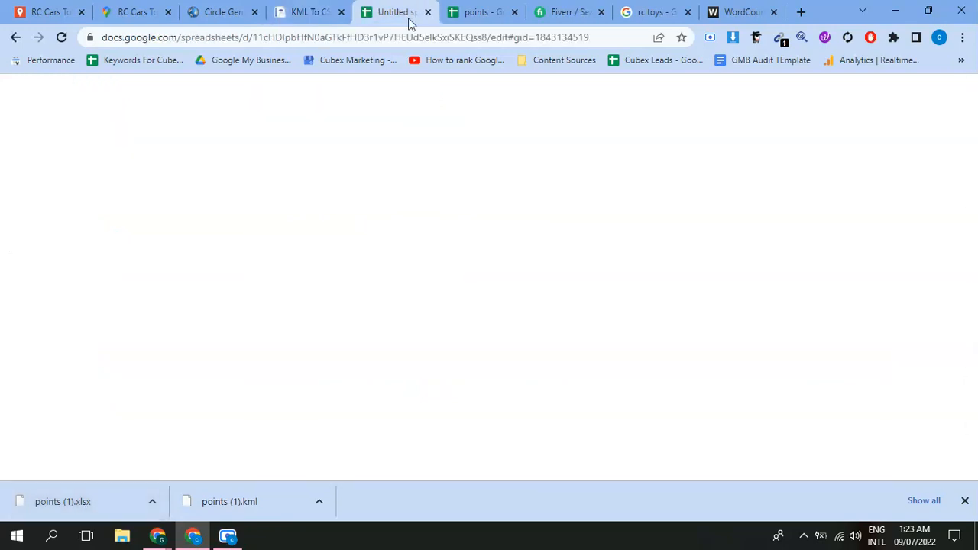
left_click(146, 233)
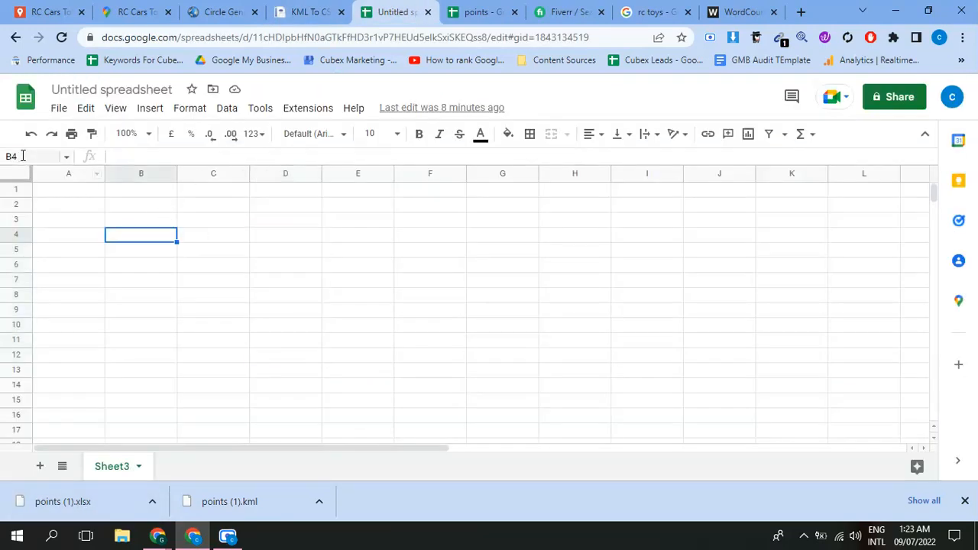
left_click(55, 112)
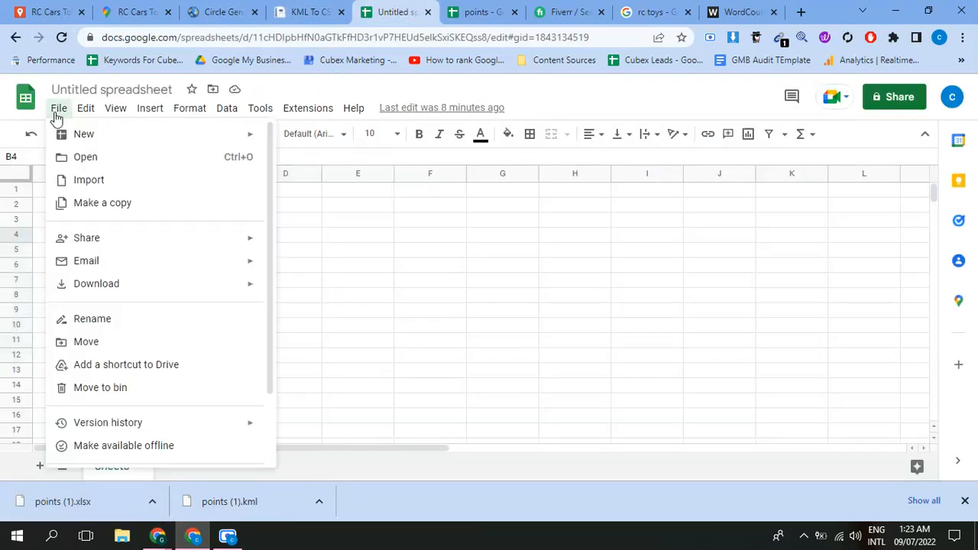
left_click(77, 159)
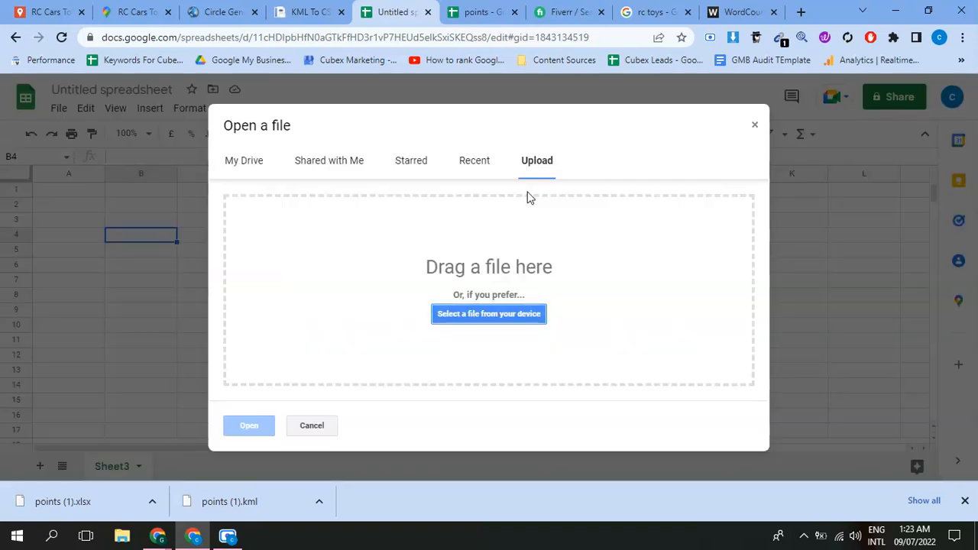
left_click_drag(62, 508, 410, 295)
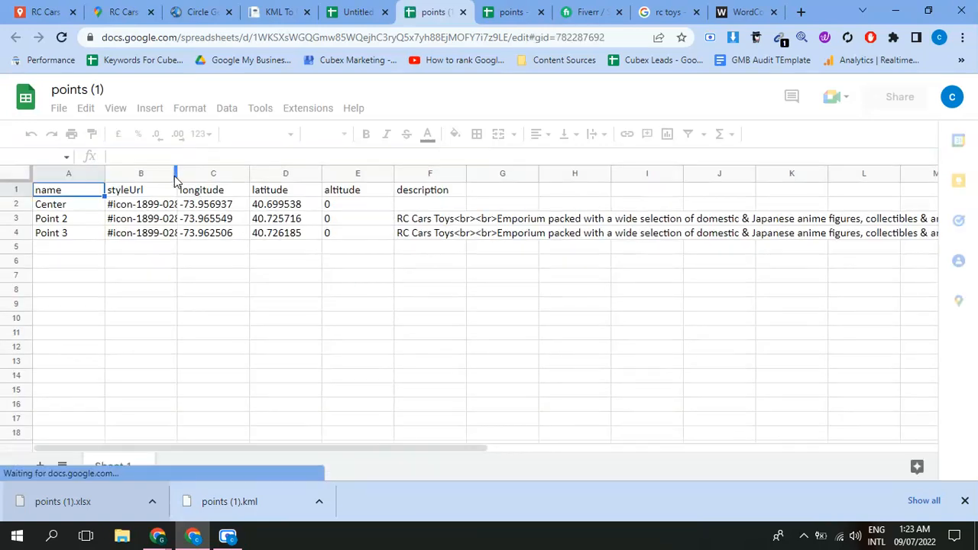
left_click_drag(177, 174, 215, 175)
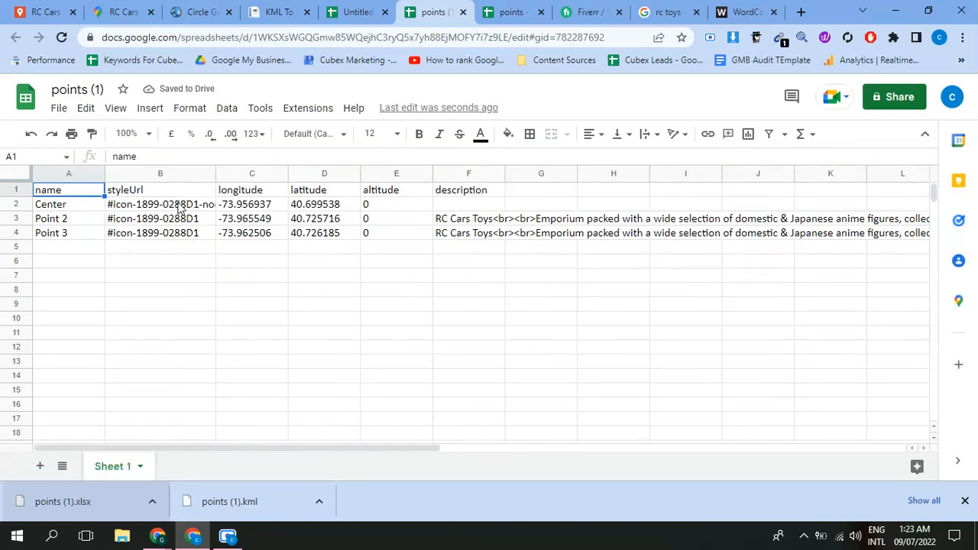
Examine the name, styleUrl, coordinate and description cells of the exported points
left_click(440, 221)
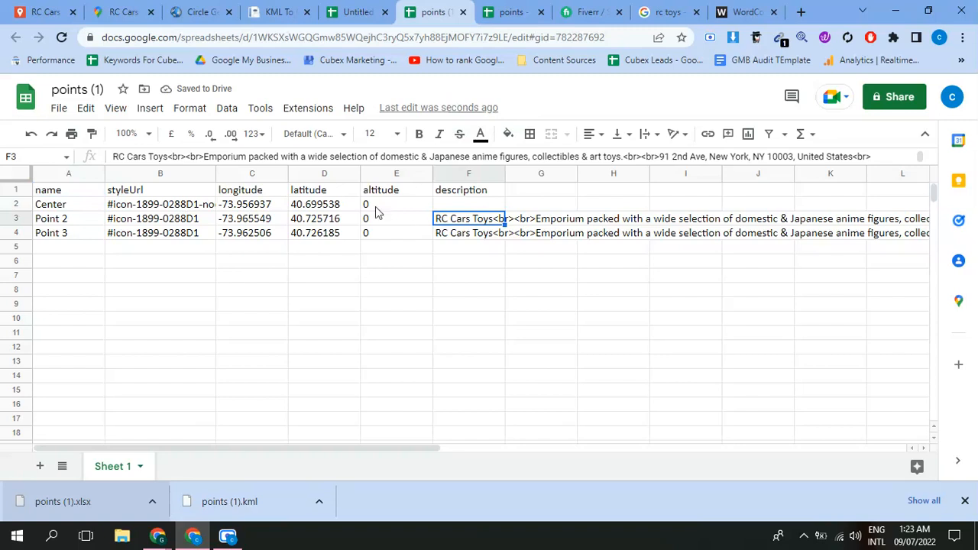
left_click(255, 204)
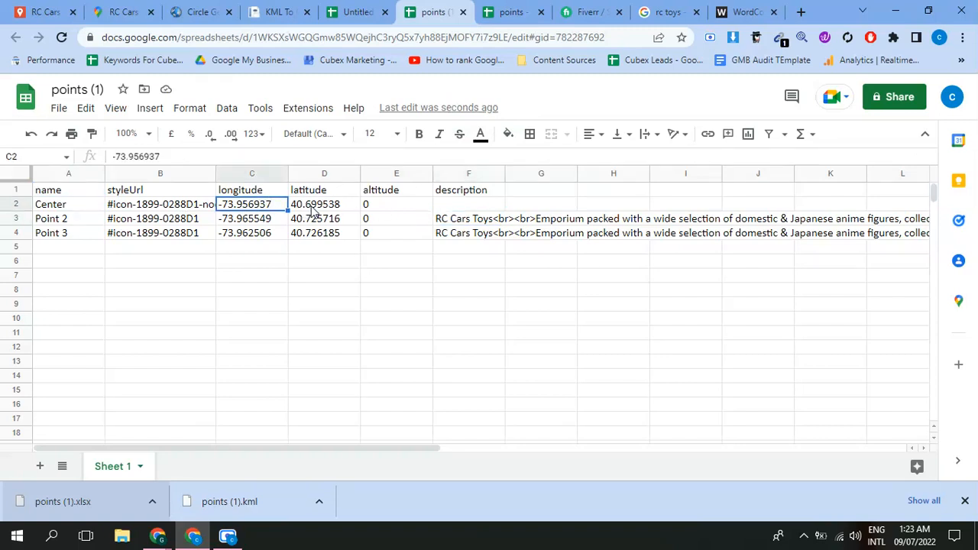
left_click(313, 208)
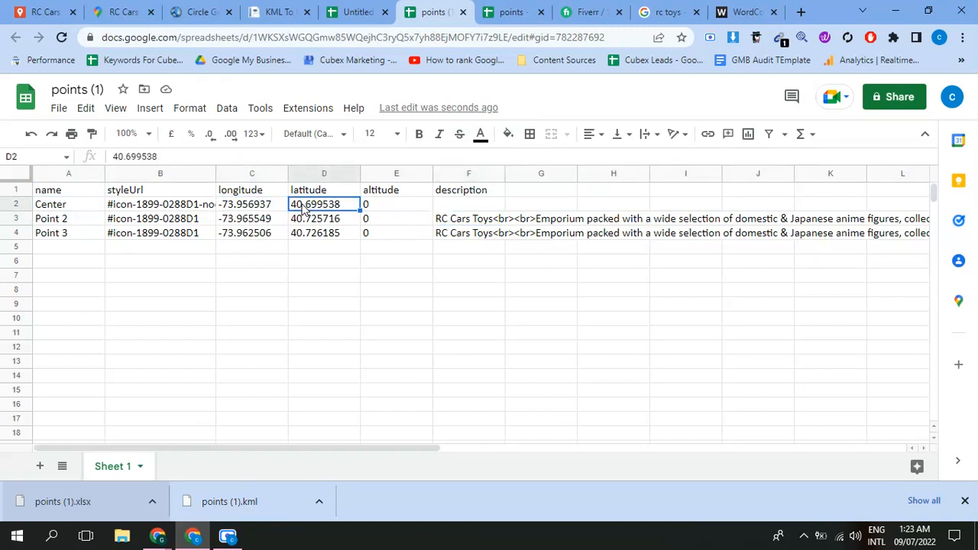
left_click(122, 205)
left_click(80, 208)
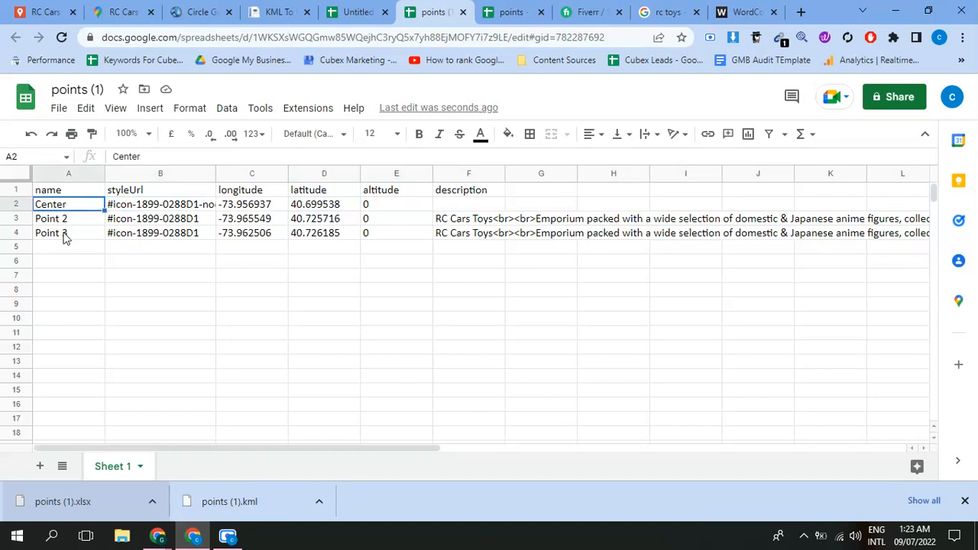
left_click(64, 235)
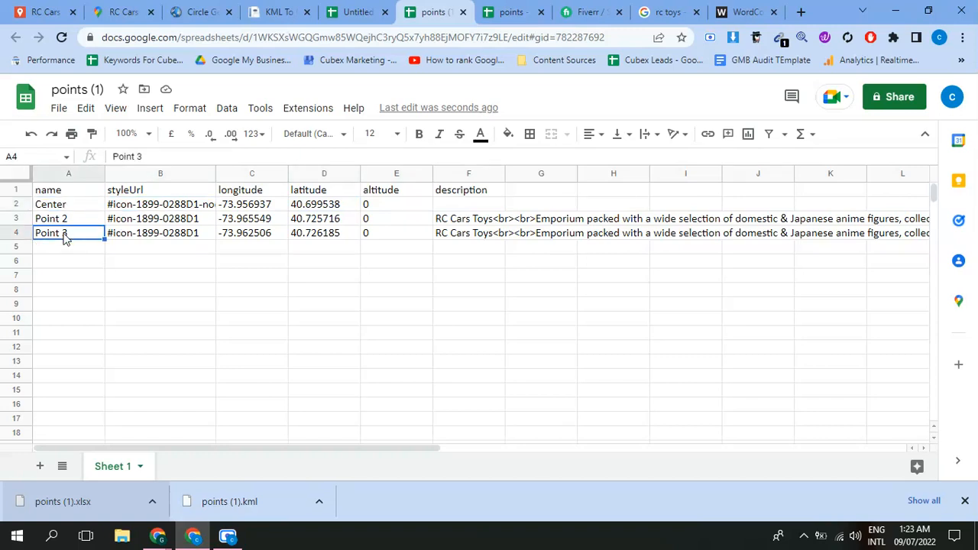
Switch to Circle Generator and insert a line break after the polygon's opening coordinates tag in the KML output
left_click(200, 12)
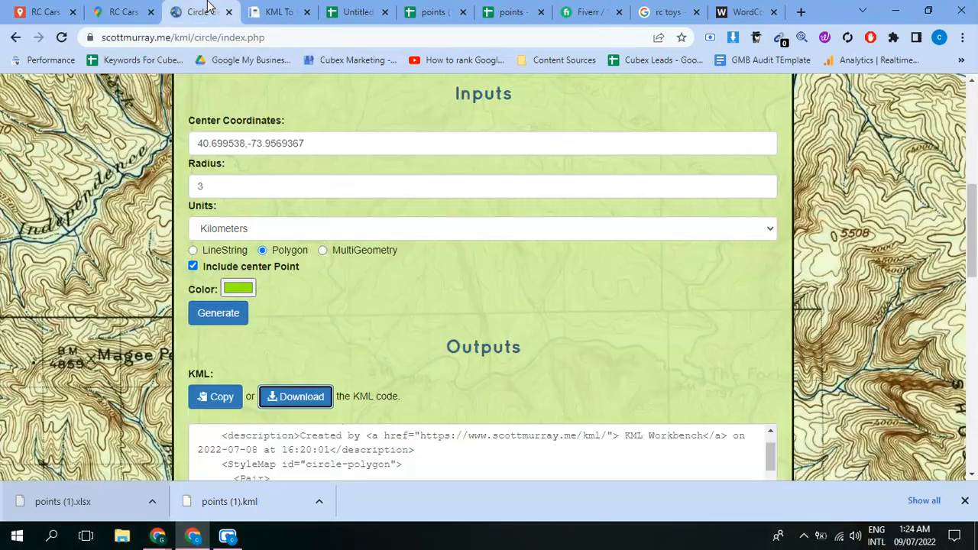
scroll(320, 260, "down", 2)
scroll(362, 294, "down", 2)
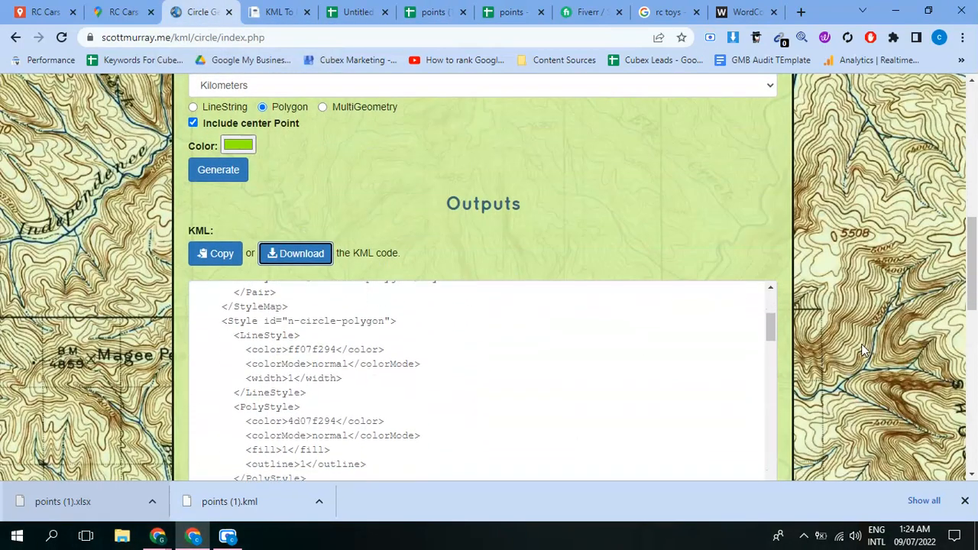
scroll(863, 343, "down", 1)
scroll(421, 283, "down", 10)
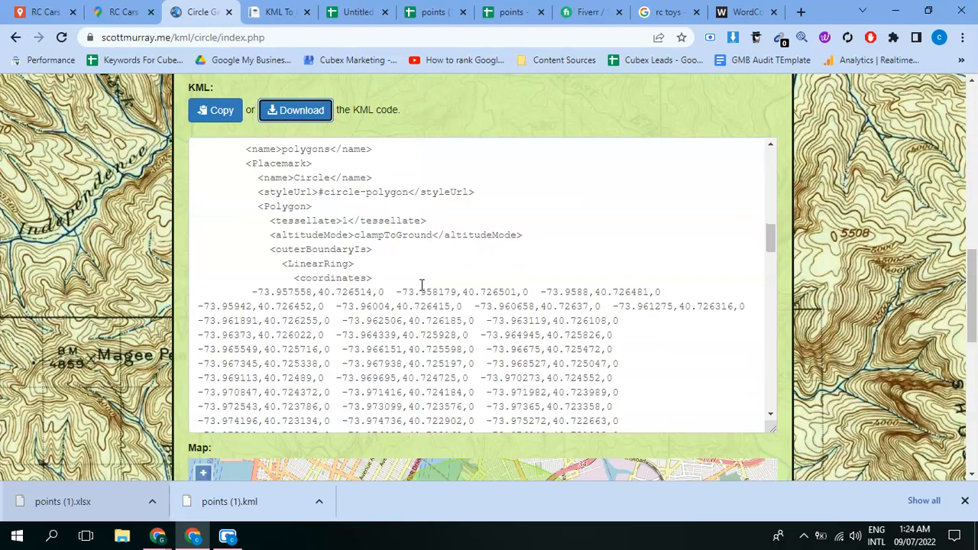
scroll(259, 274, "up", 3)
left_click_drag(252, 292, 270, 292)
left_click(281, 291)
left_click(374, 276)
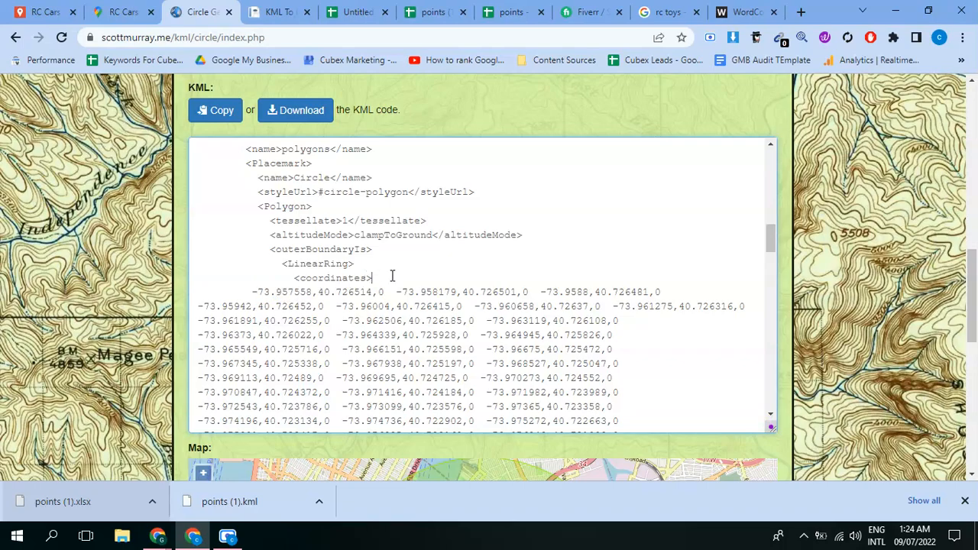
key("Return")
scroll(392, 275, "down", 2)
scroll(392, 276, "up", 3)
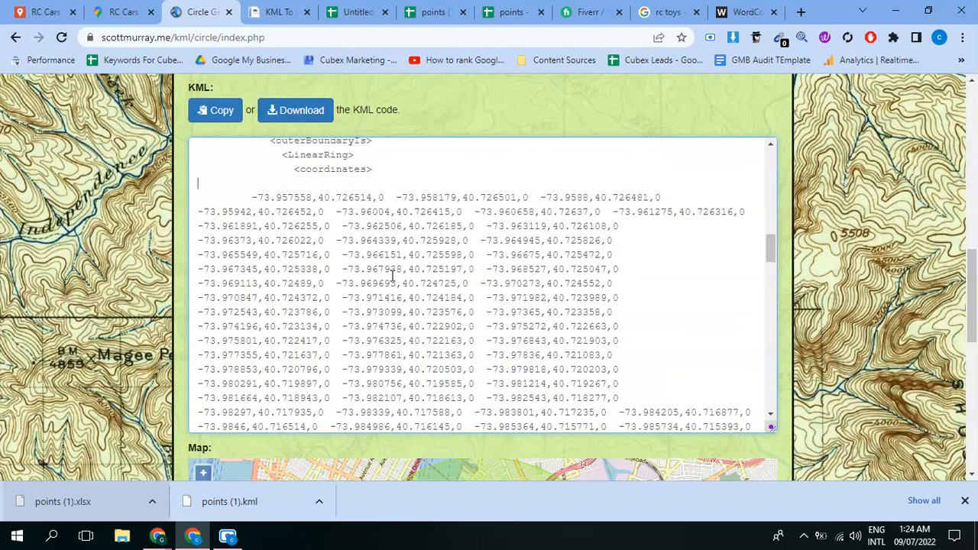
Copy the polygon's full coordinate list from the KML output and switch back to the points (1) spreadsheet
left_click_drag(239, 301, 632, 309)
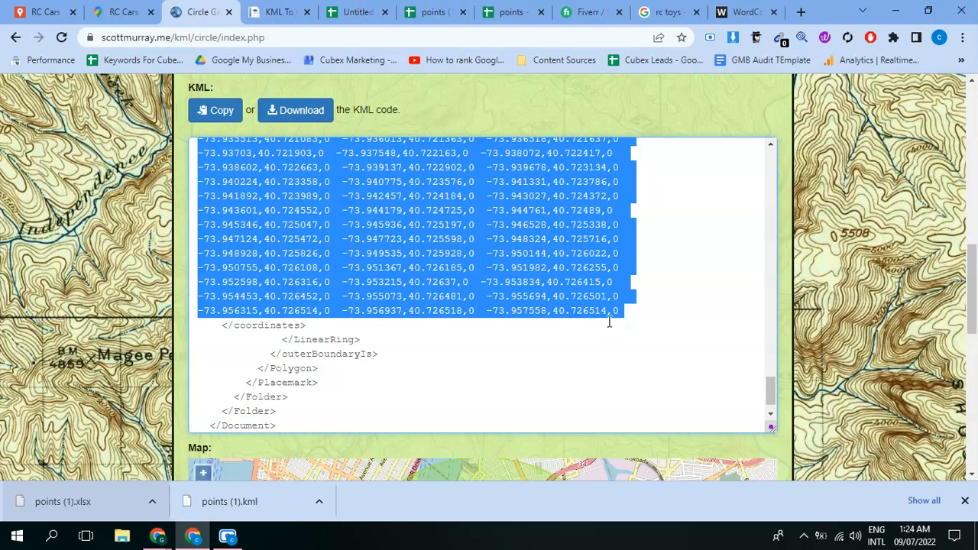
scroll(219, 318, "down", 2)
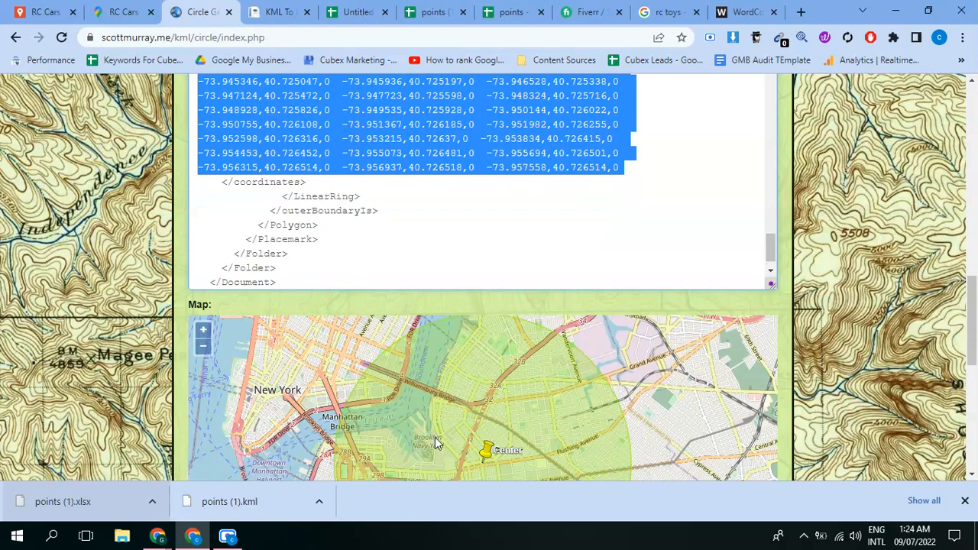
right_click(374, 167)
left_click(403, 185)
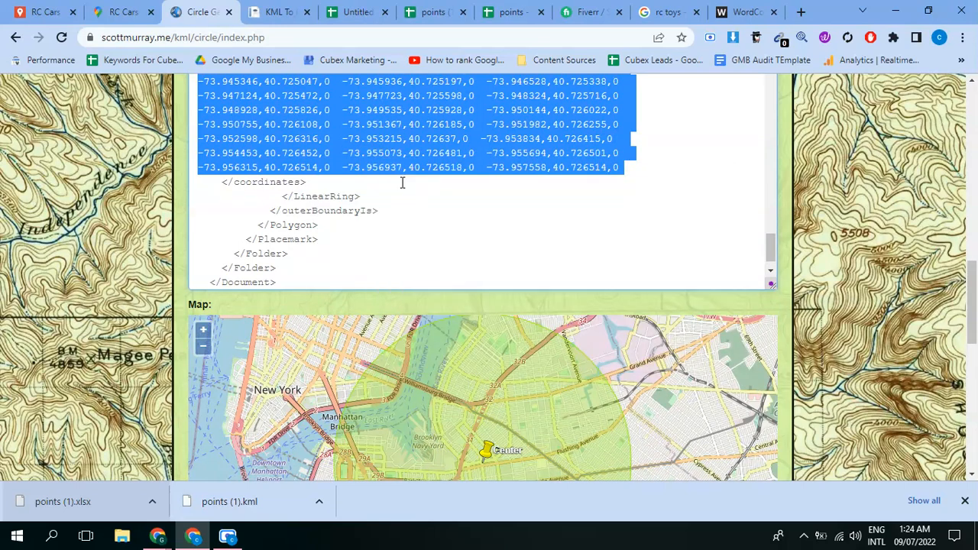
left_click(438, 8)
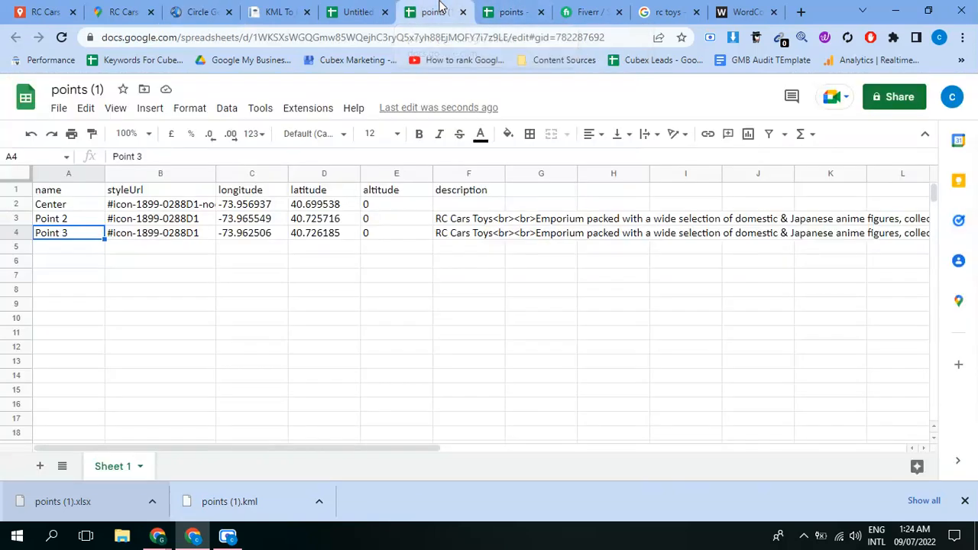
Close the duplicate points spreadsheet tab and return to the points (1) spreadsheet
left_click(374, 9)
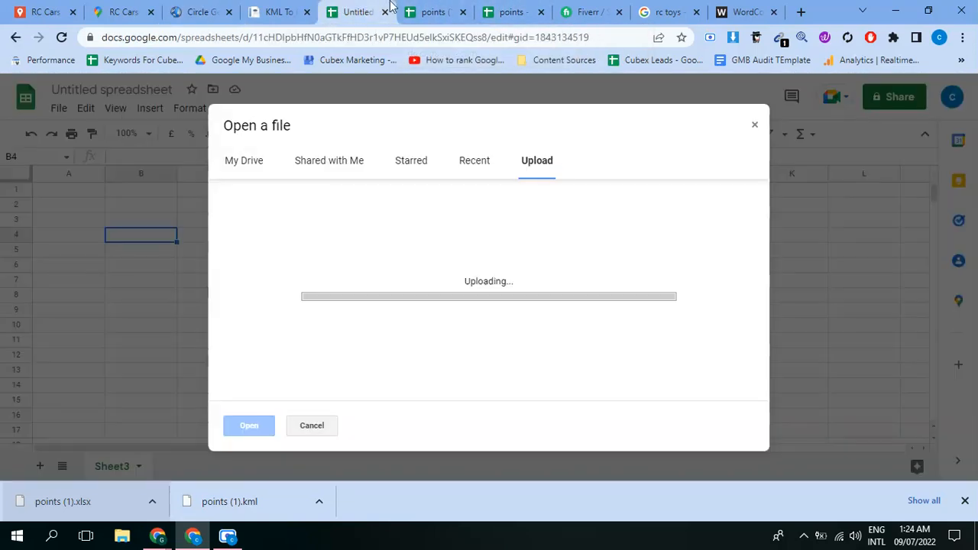
left_click(449, 9)
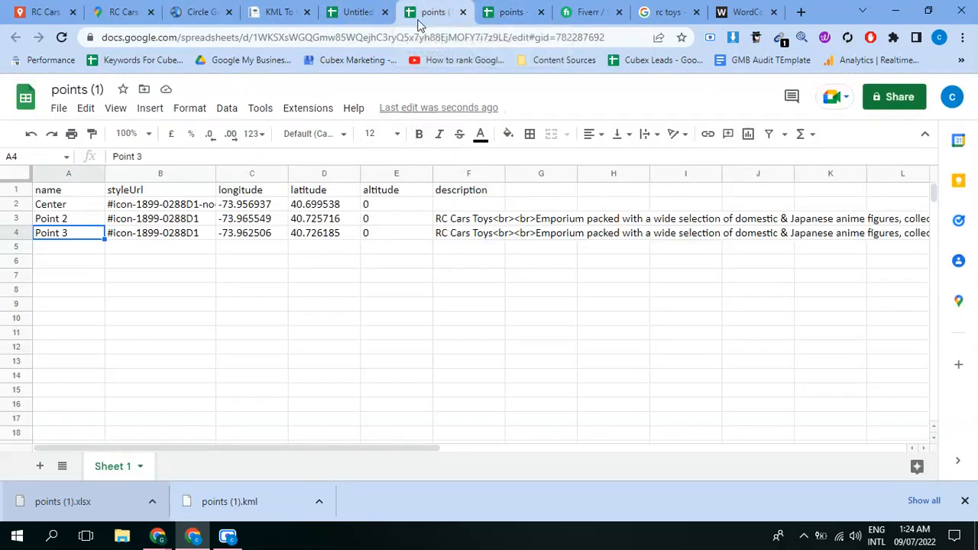
left_click(523, 10)
left_click(541, 13)
left_click(437, 9)
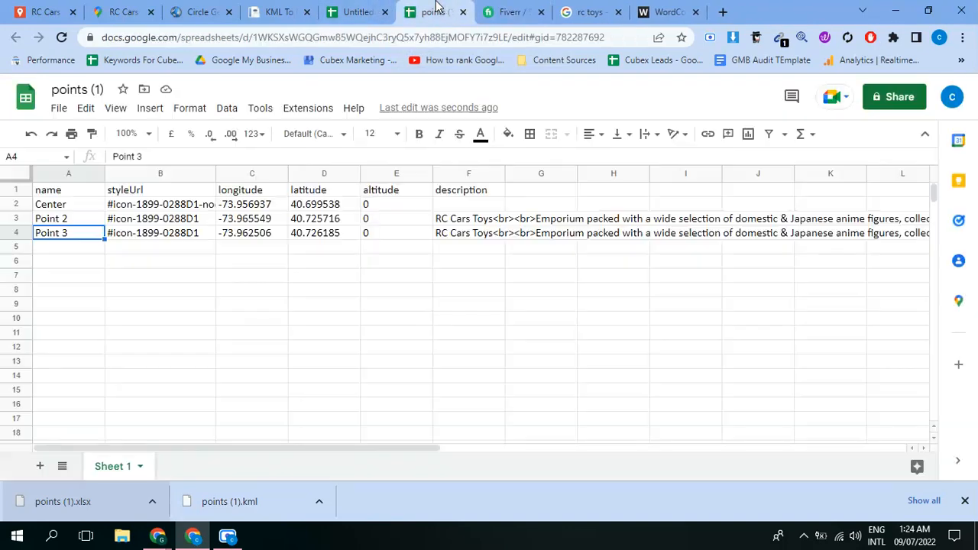
Add a new sheet to points (1) and paste the copied coordinate list as values only into cell A1
left_click(40, 468)
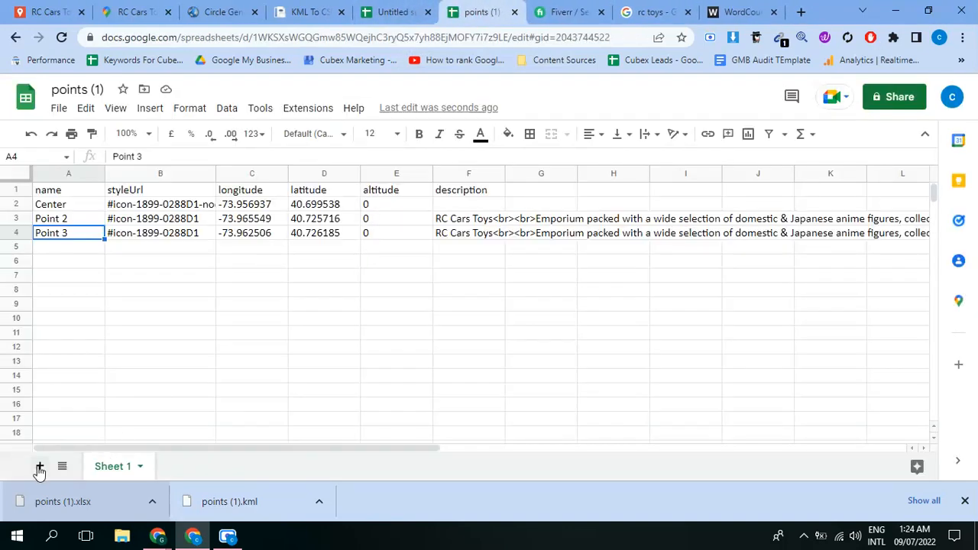
right_click(76, 192)
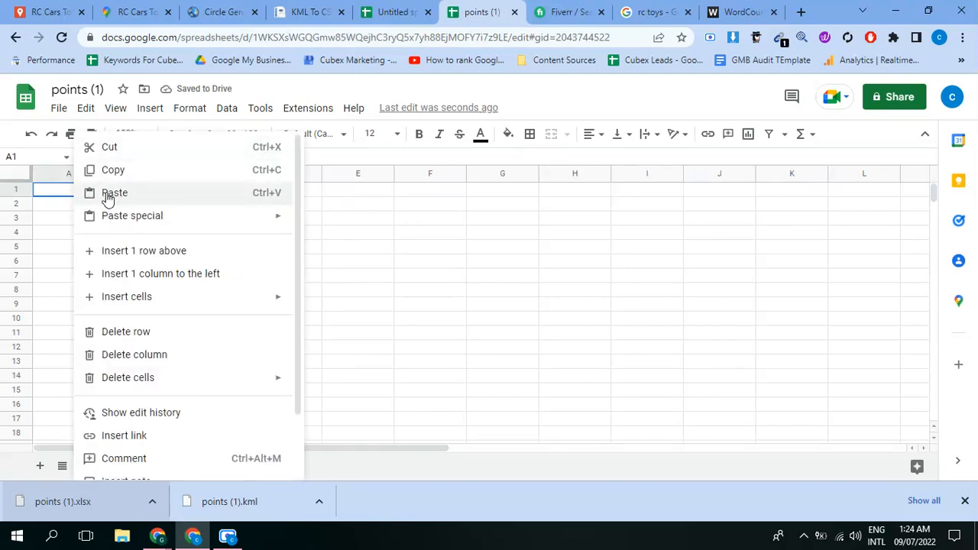
mouse_move(121, 221)
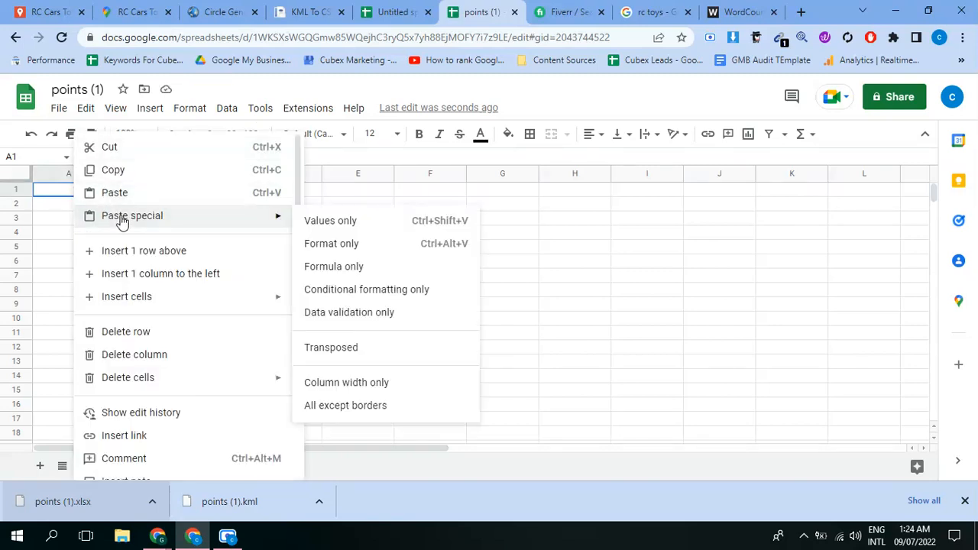
left_click(341, 226)
left_click(300, 261)
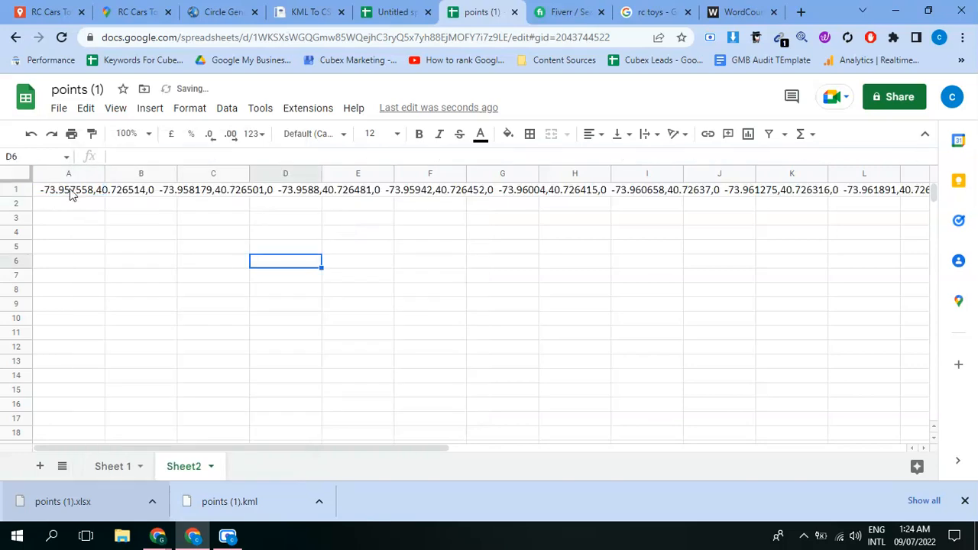
Try to paste the full coordinate text from cell A1 transposed into cell A2
double_click(68, 193)
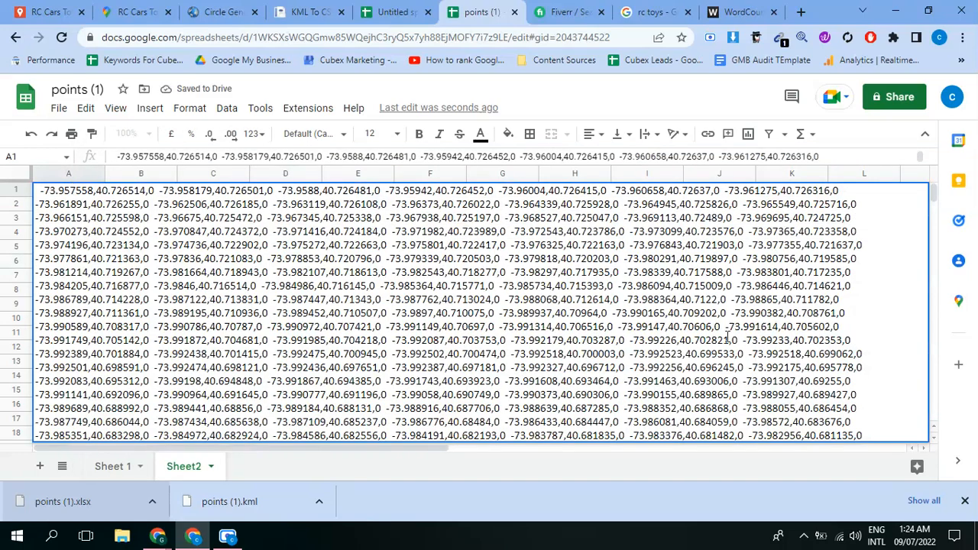
key("ctrl+a")
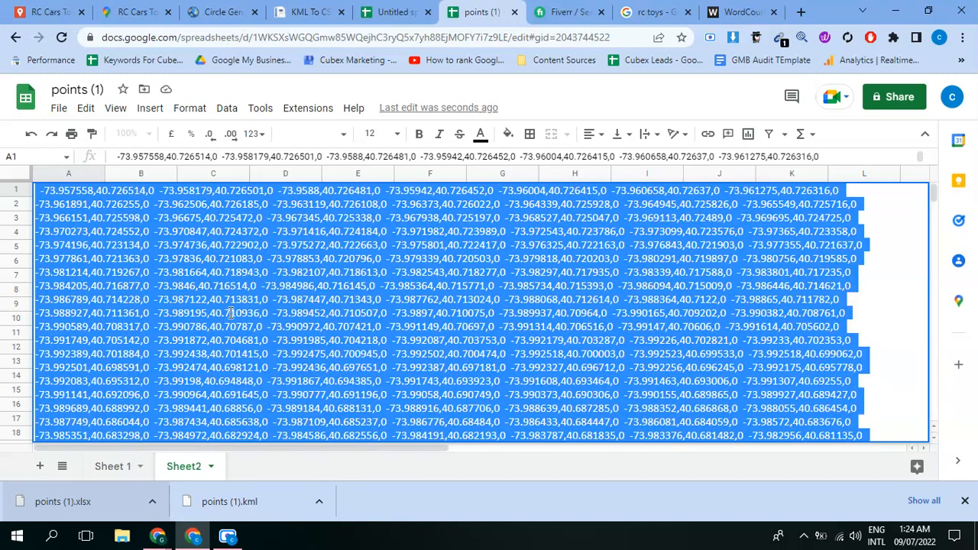
left_click(12, 203)
left_click(68, 206)
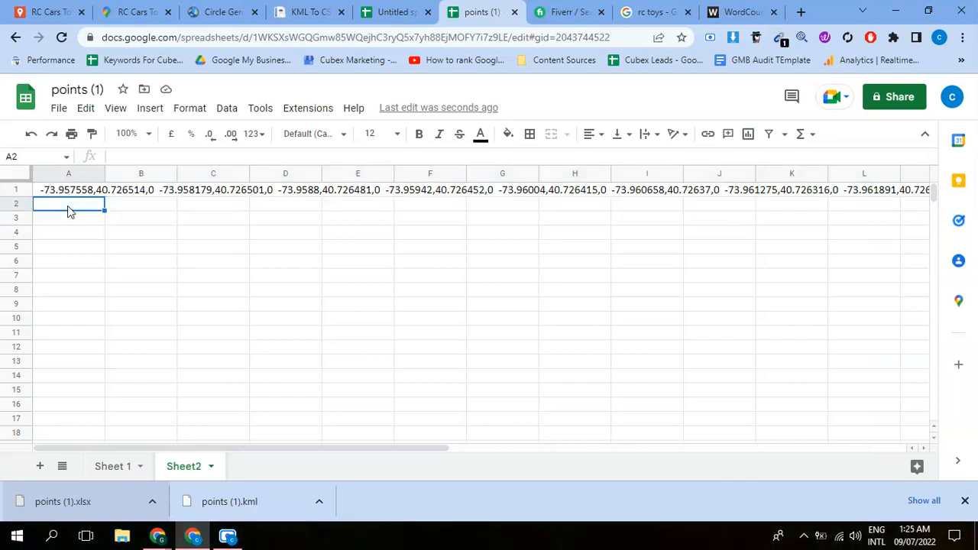
right_click(67, 207)
mouse_move(112, 288)
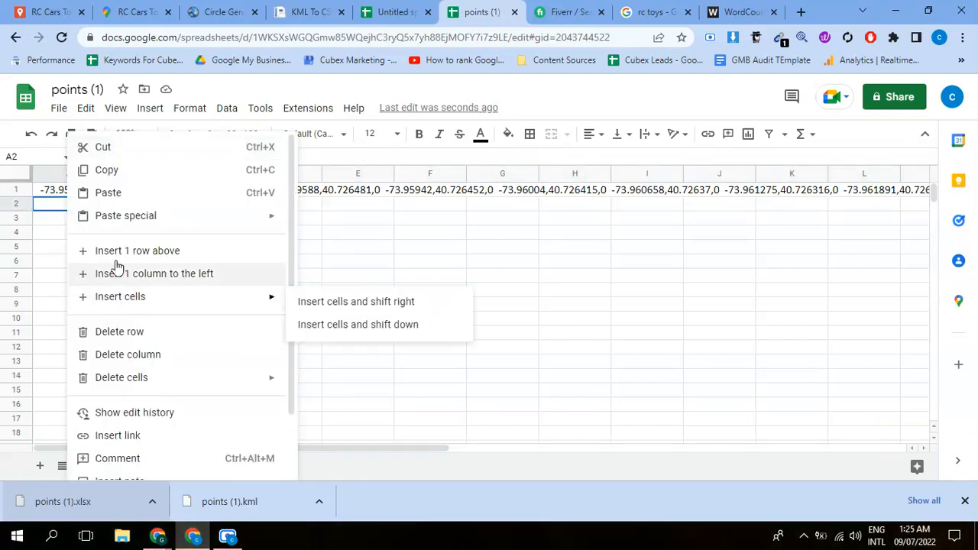
mouse_move(116, 219)
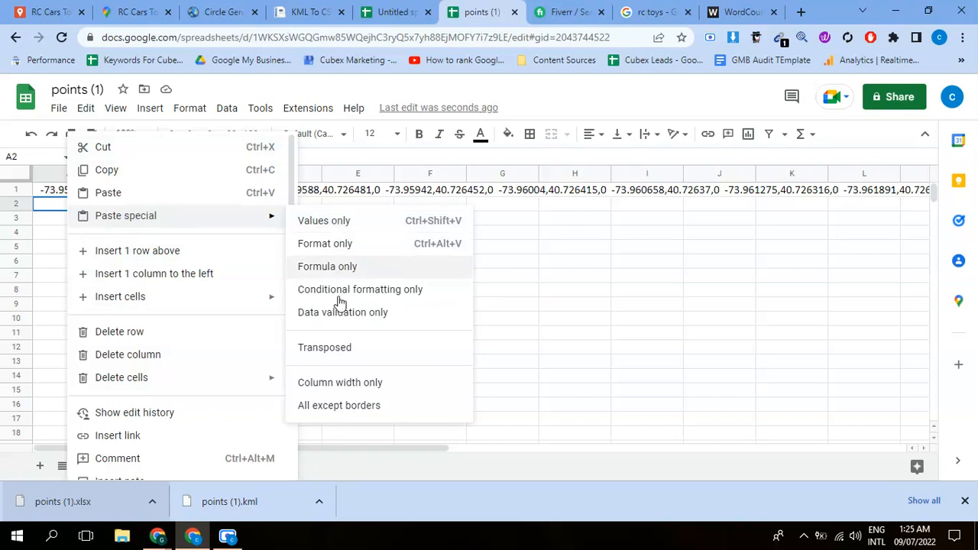
left_click(332, 354)
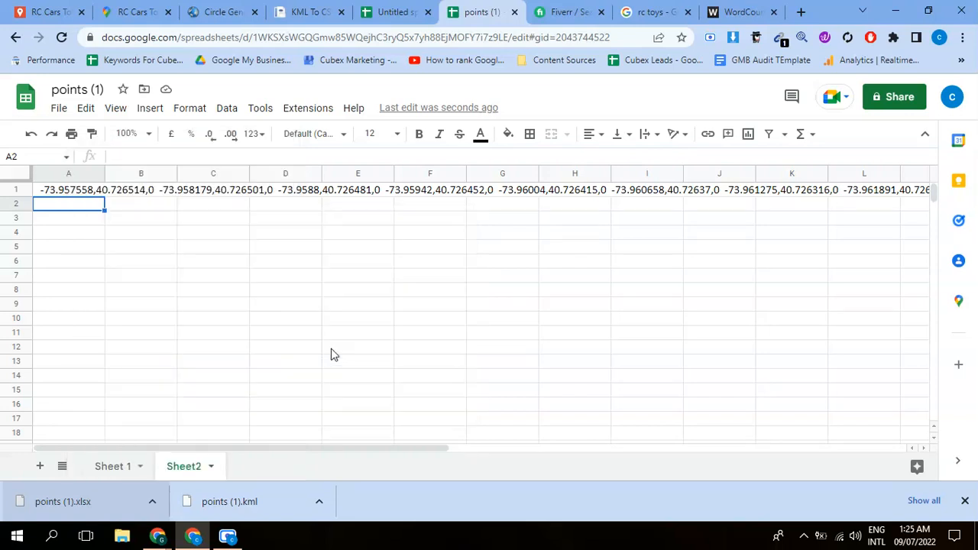
right_click(64, 208)
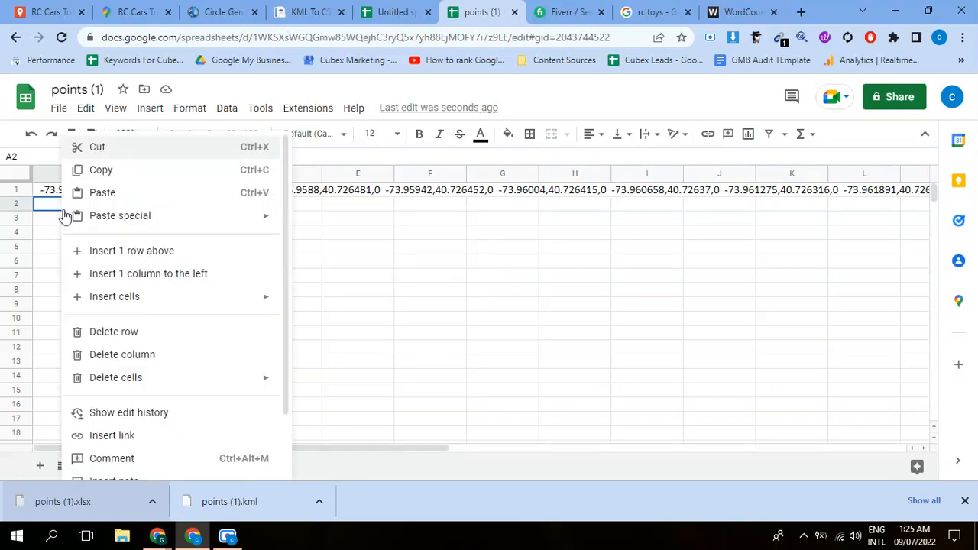
mouse_move(142, 220)
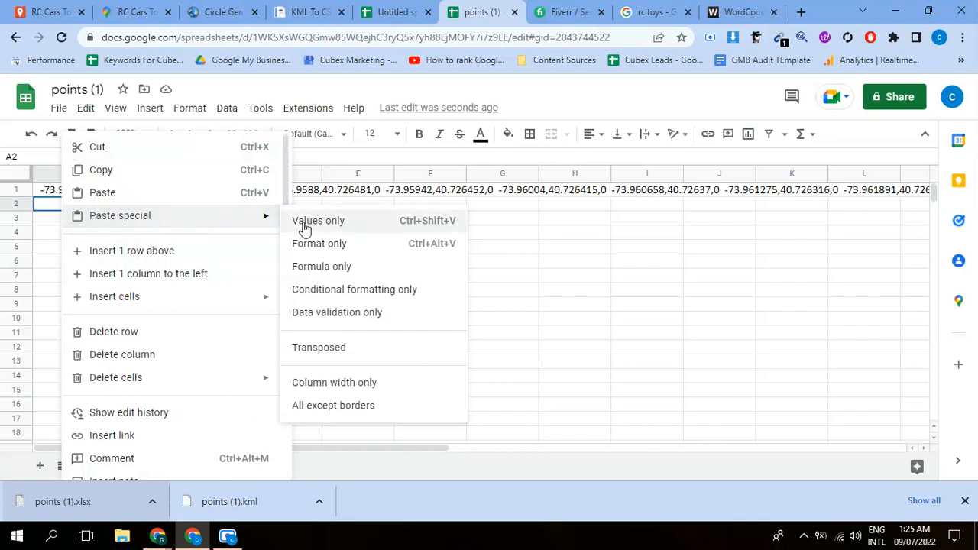
Copy cell A1's coordinate list into A2 as values only and split the pasted text into columns with automatic separator detection
left_click(48, 195)
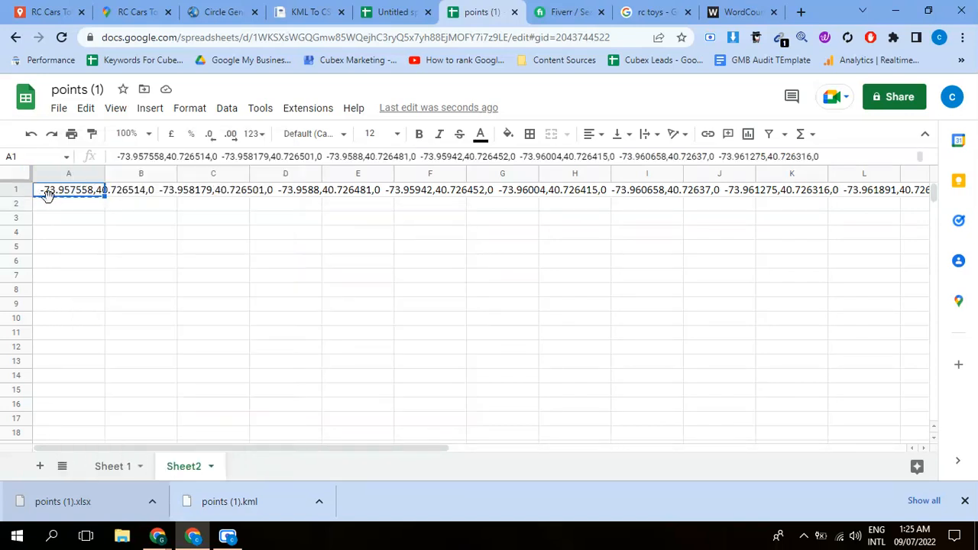
left_click(53, 206)
right_click(53, 206)
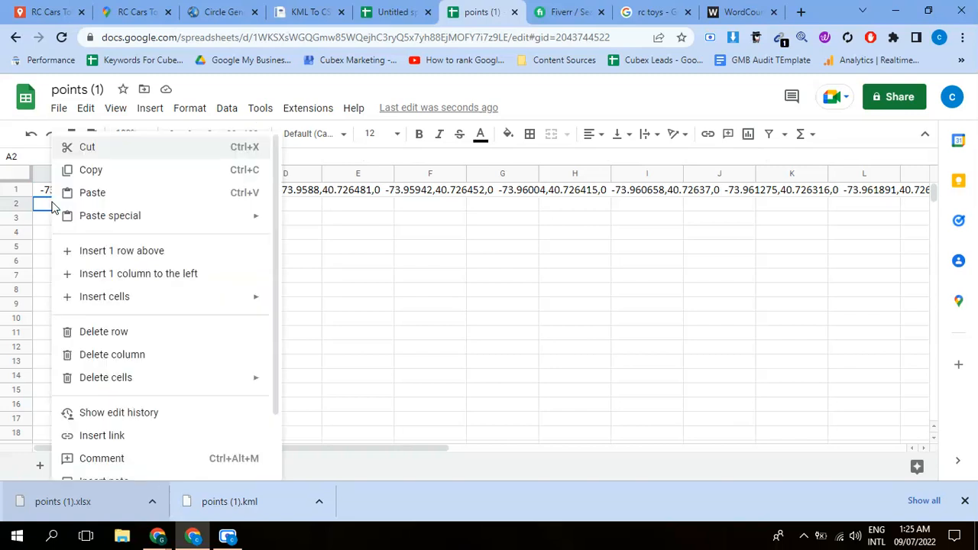
mouse_move(109, 220)
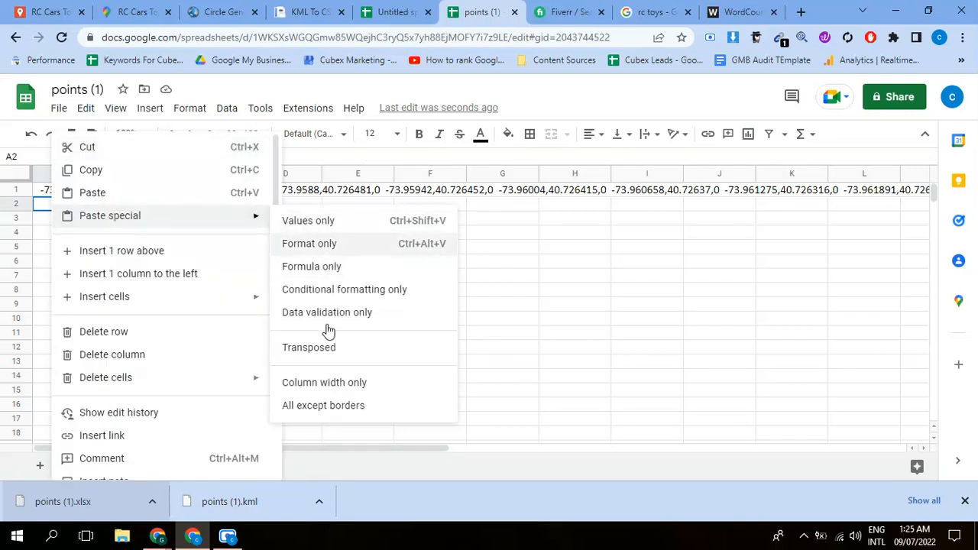
left_click(323, 221)
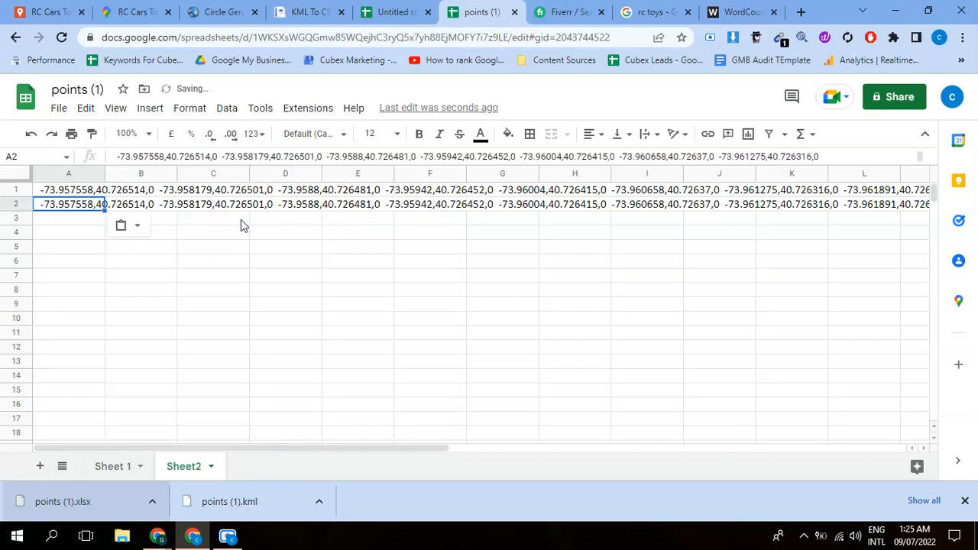
left_click(138, 226)
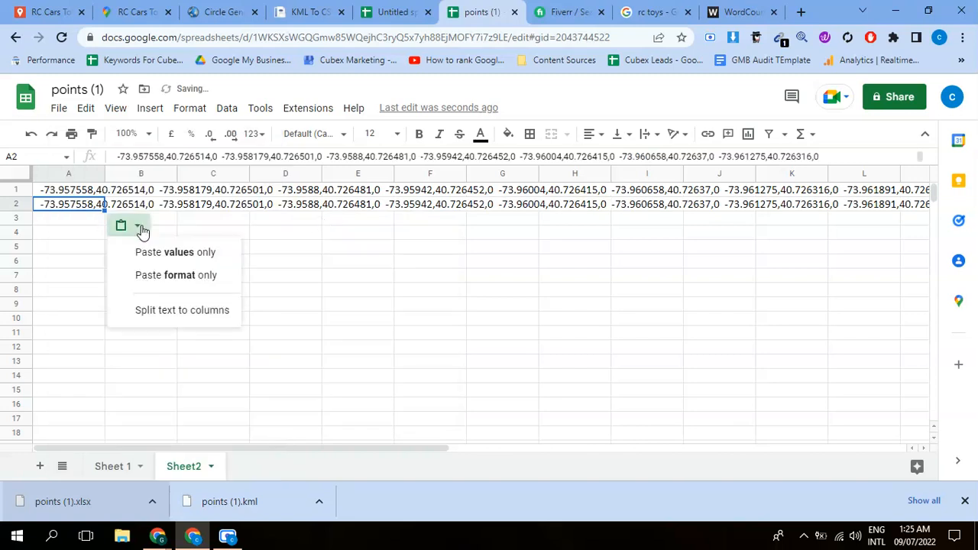
left_click(152, 311)
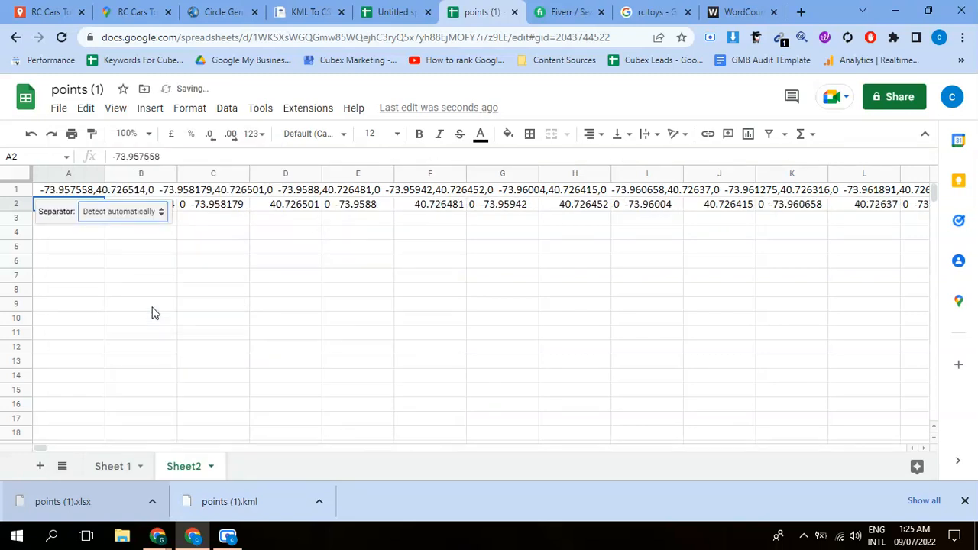
left_click(152, 312)
Delete row 1 holding the unsplit coordinate list from Sheet2
left_click(16, 189)
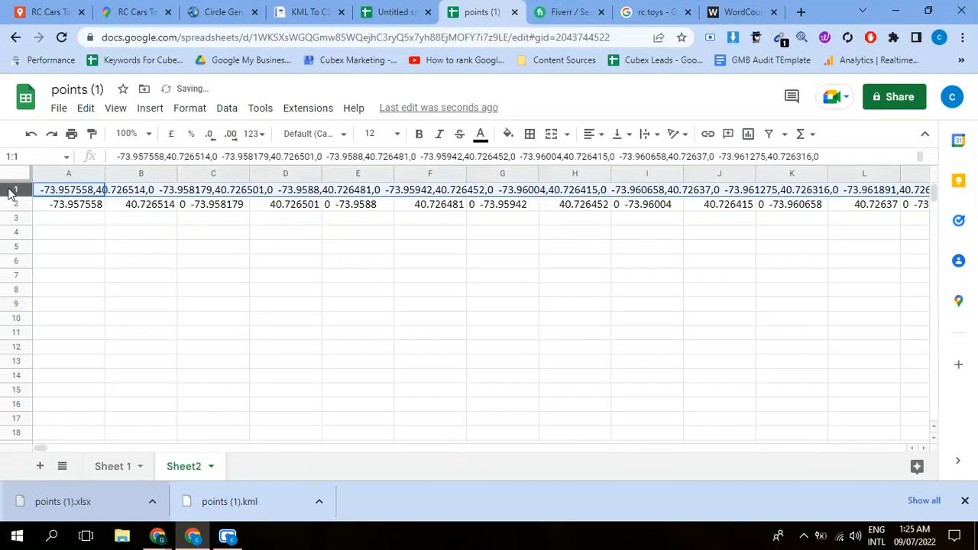
right_click(16, 190)
left_click(62, 306)
left_click(301, 276)
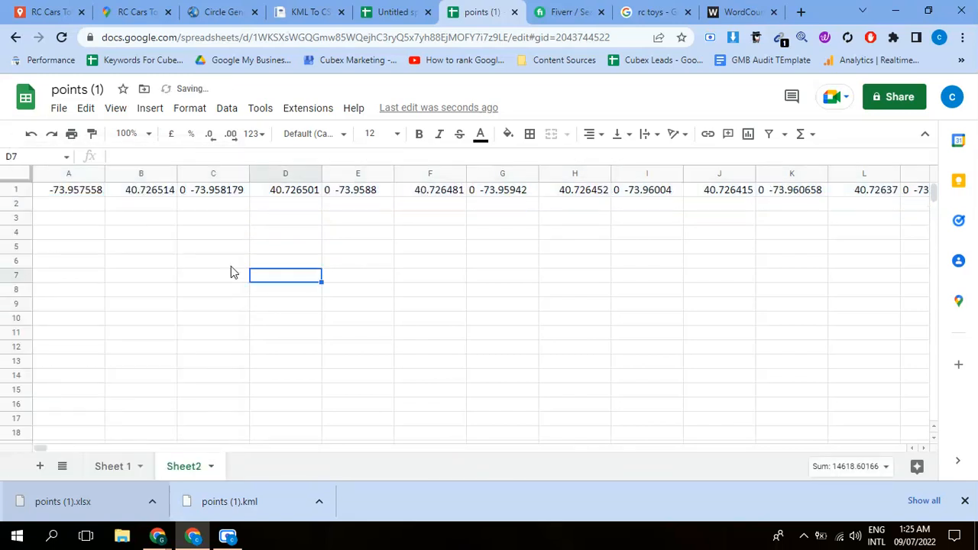
left_click(80, 191)
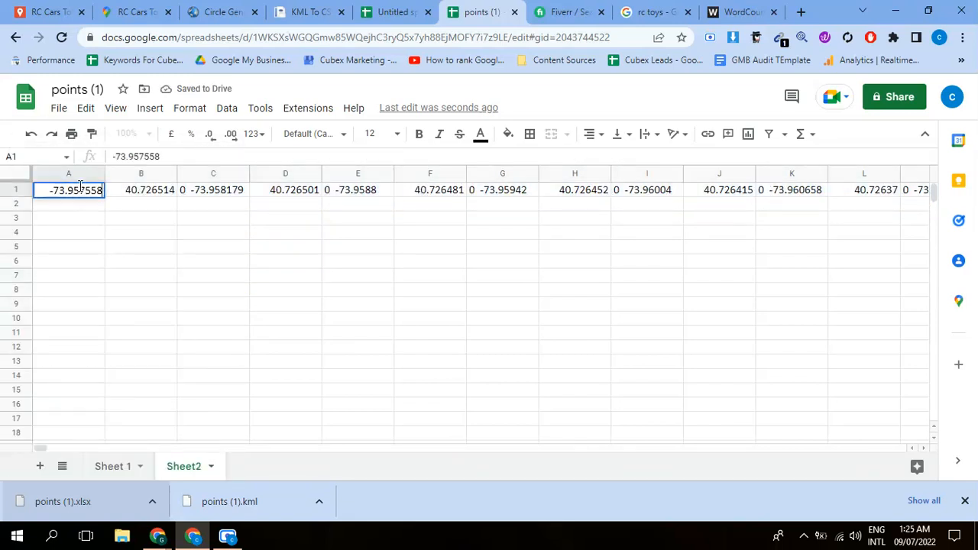
left_click(170, 230)
left_click(153, 191)
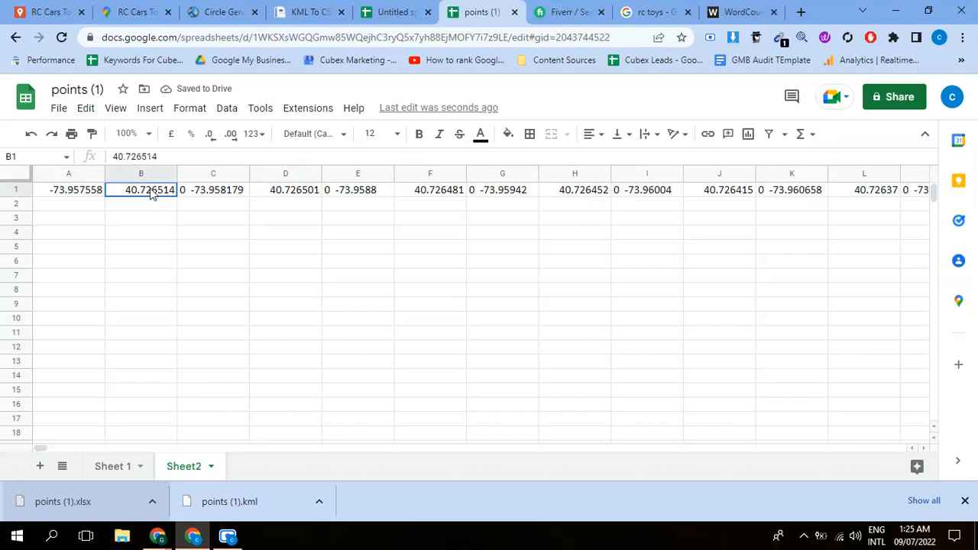
left_click(279, 249)
left_click(338, 247)
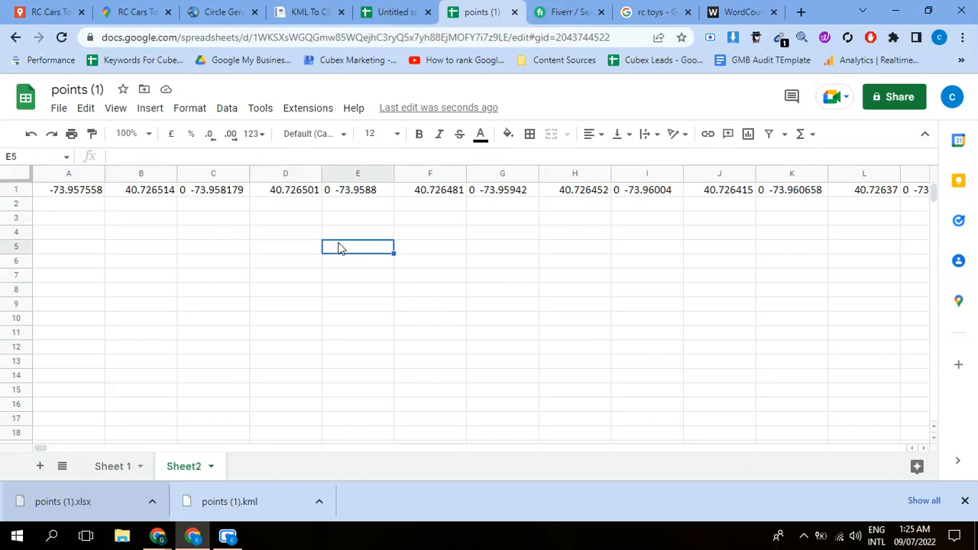
Copy the whole row of split coordinates and paste it transposed starting at cell A2
left_click(56, 191)
left_click(16, 189)
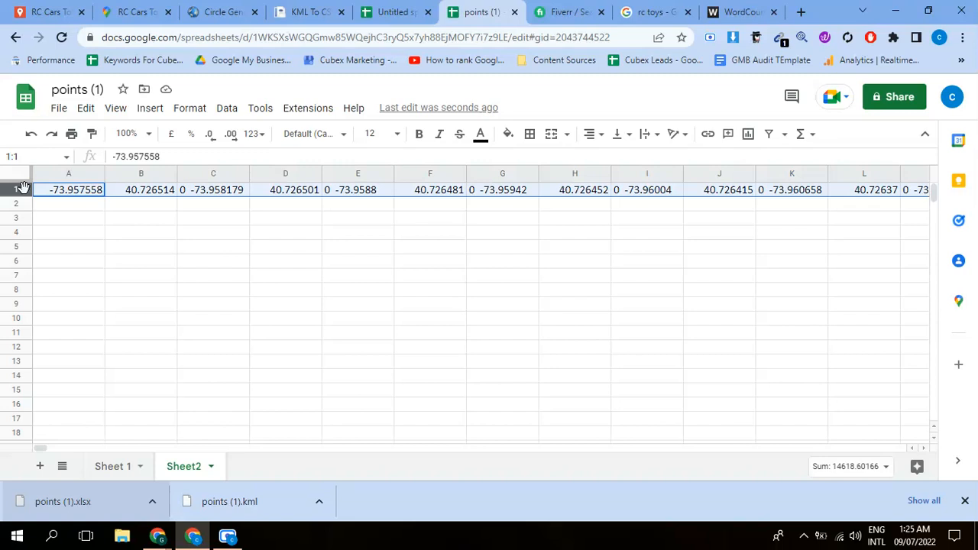
key("ctrl+c")
left_click(42, 206)
right_click(43, 206)
mouse_move(75, 217)
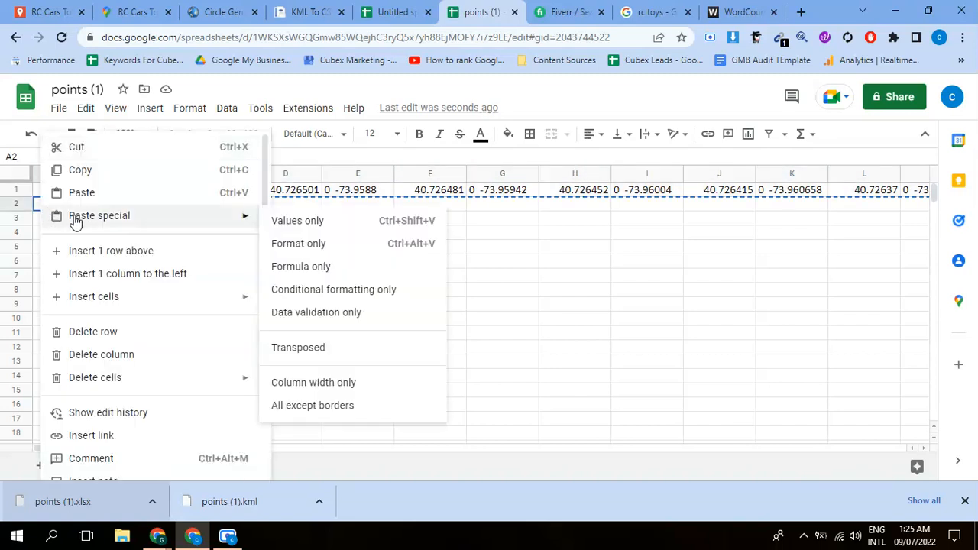
left_click(298, 347)
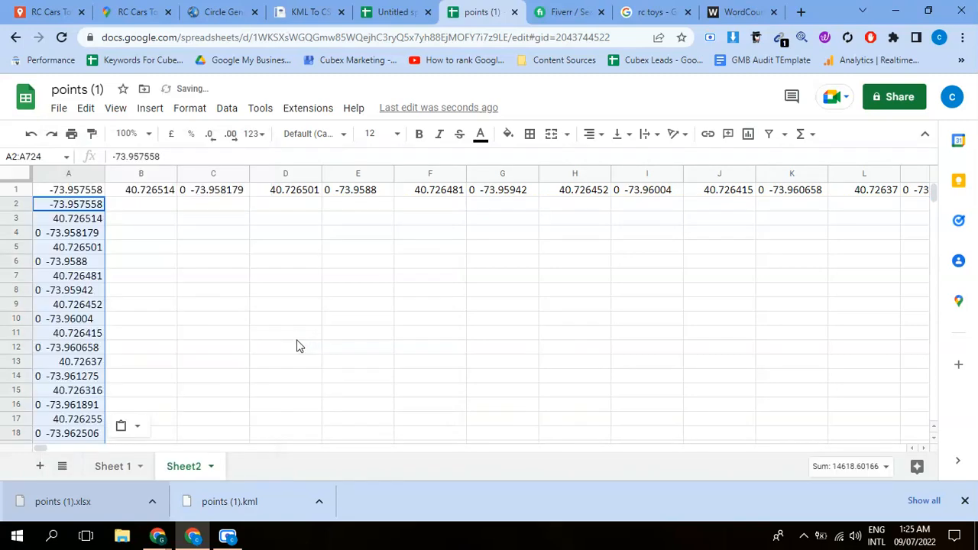
Delete the original horizontal coordinate row above the transposed column
left_click(10, 190)
right_click(11, 189)
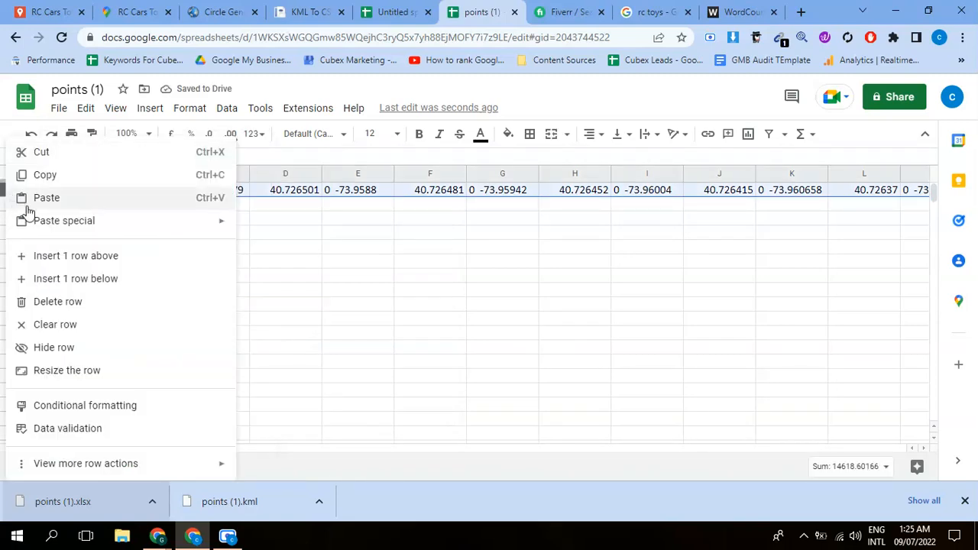
left_click(61, 301)
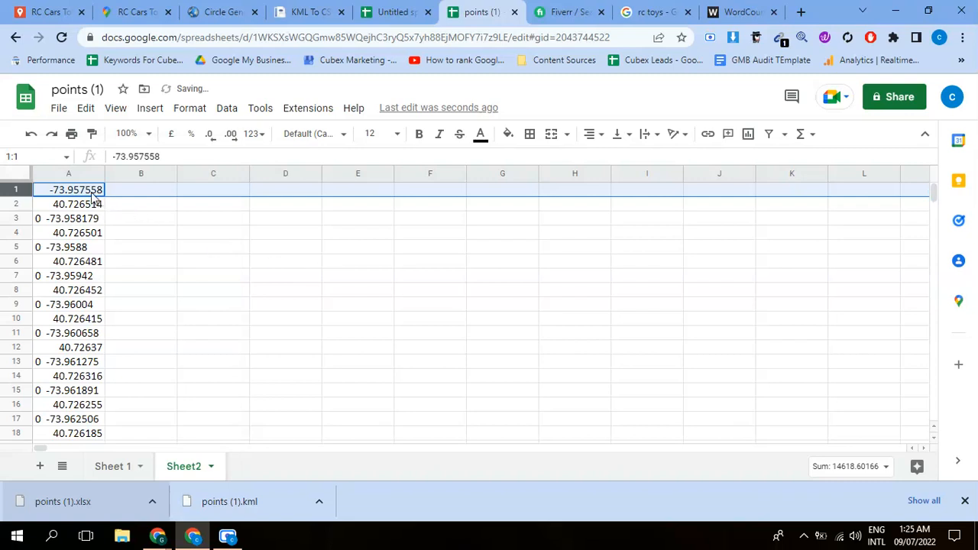
left_click(194, 221)
left_click(79, 174)
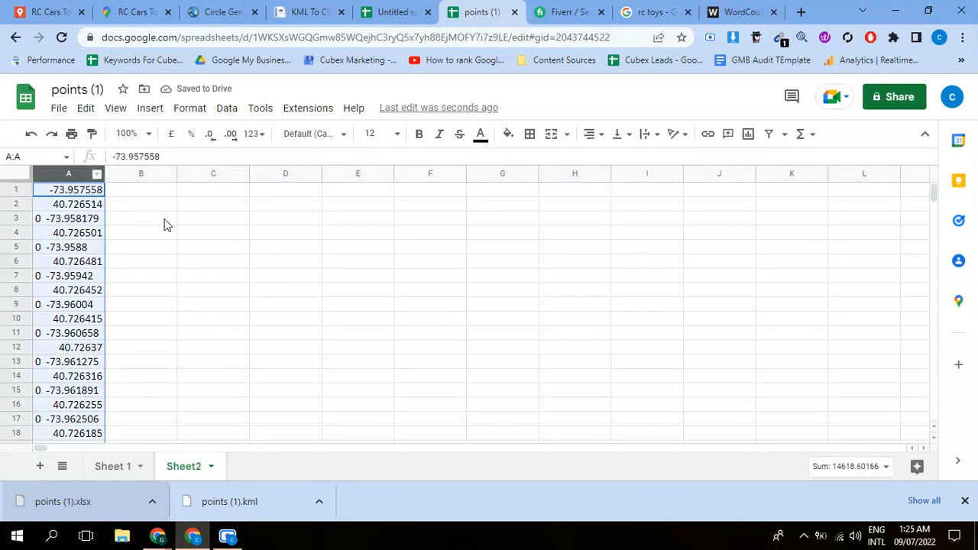
left_click(166, 223)
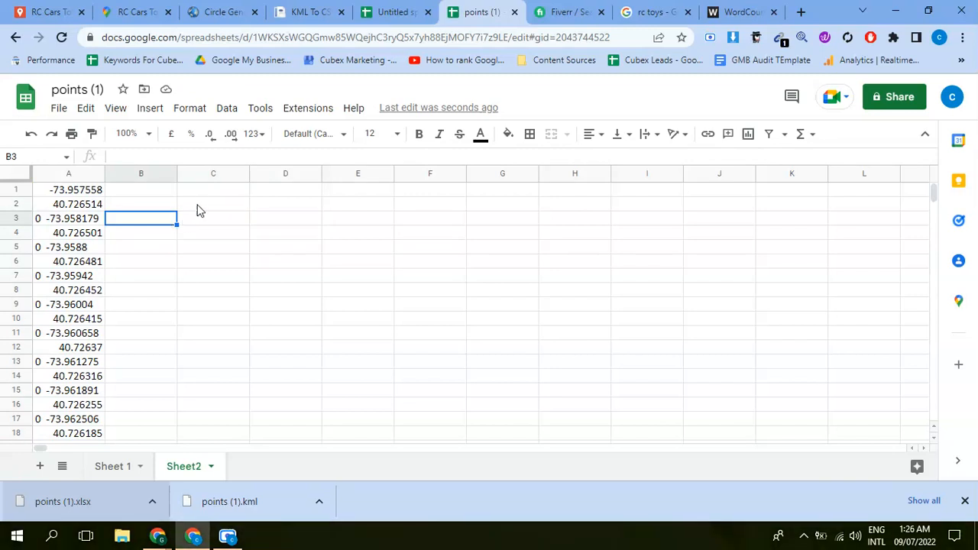
left_click(75, 193)
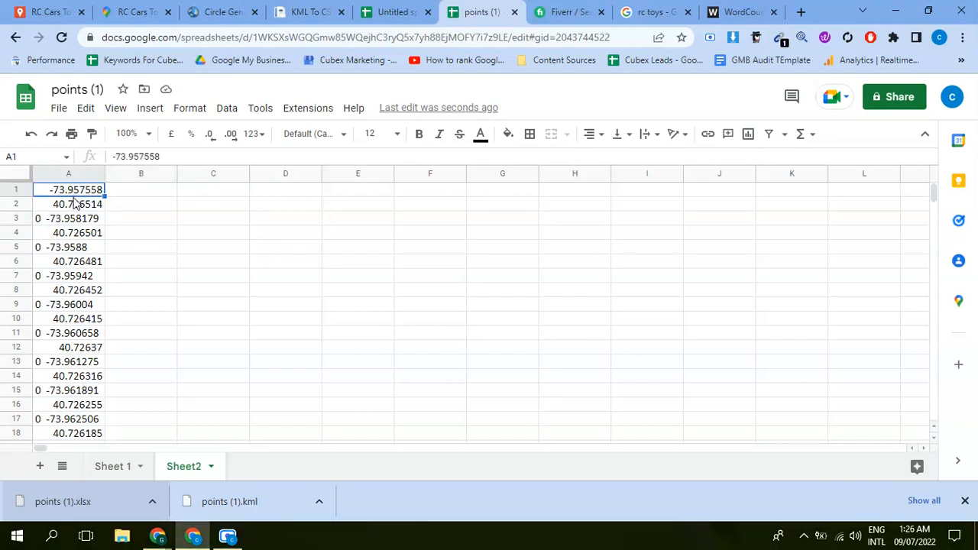
left_click(76, 204)
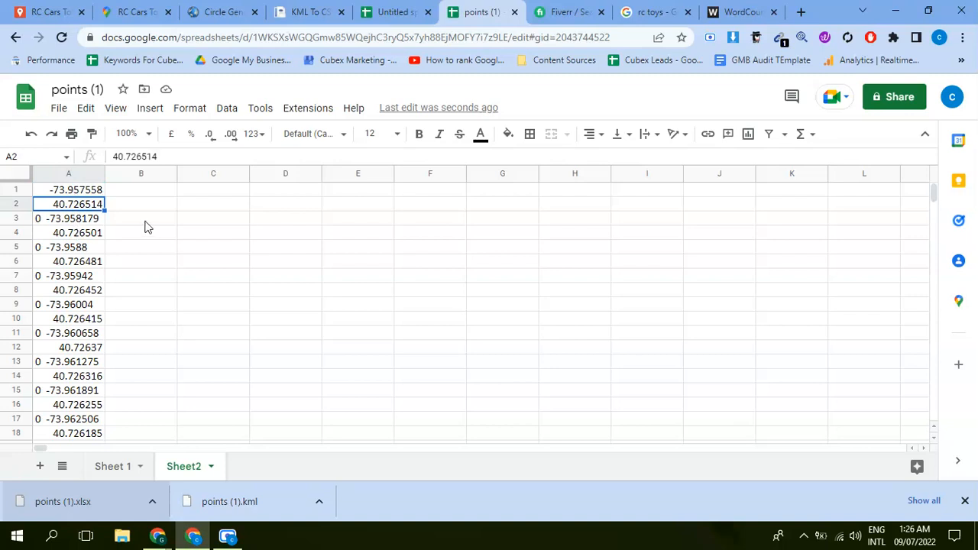
Replace every "0 " (zero plus trailing space) prefix with nothing, limiting the search to this sheet
double_click(42, 219)
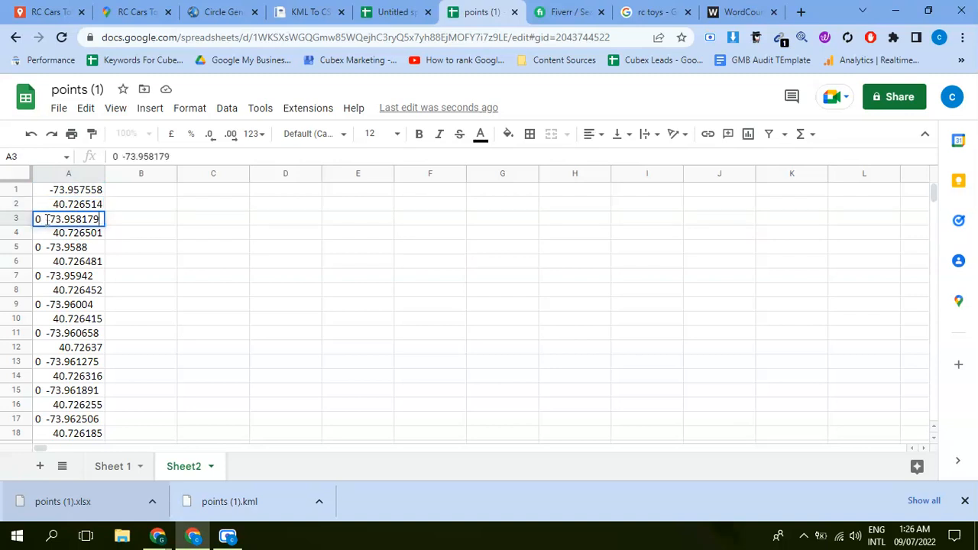
left_click_drag(47, 219, 35, 219)
left_click(149, 251)
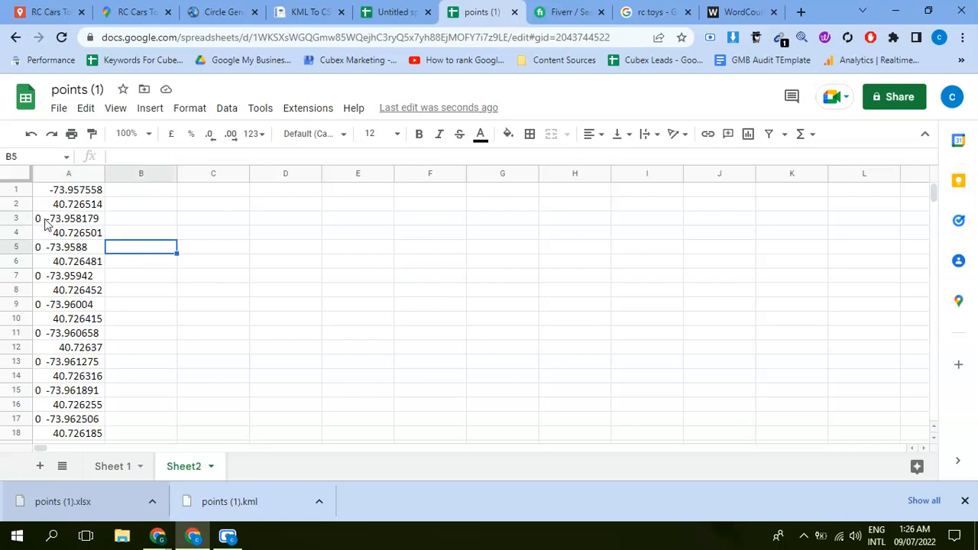
double_click(46, 221)
left_click_drag(47, 219, 33, 219)
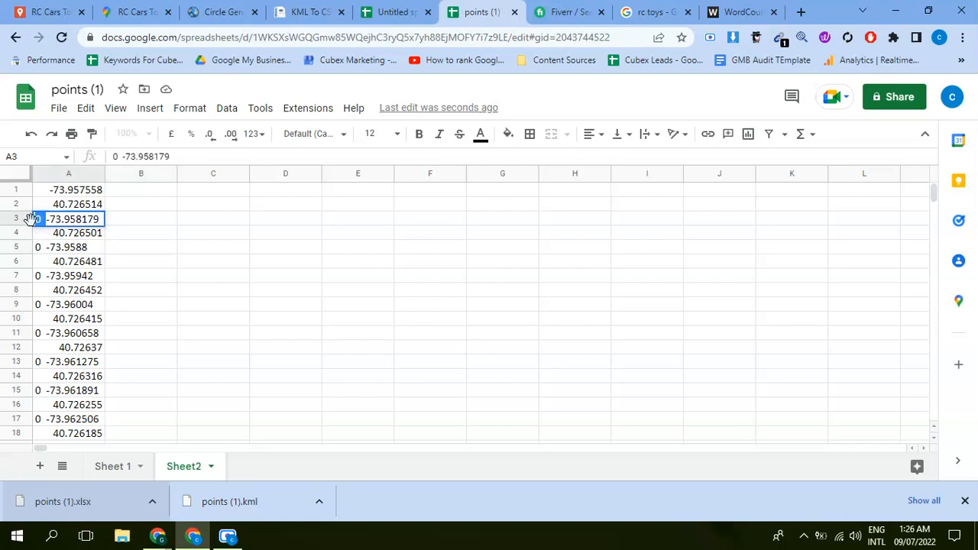
left_click(197, 249)
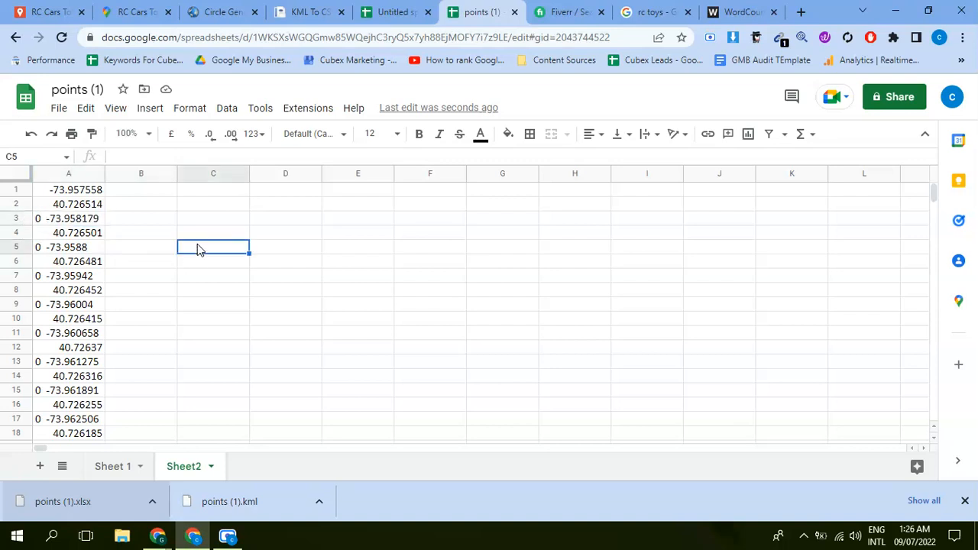
key("ctrl+h")
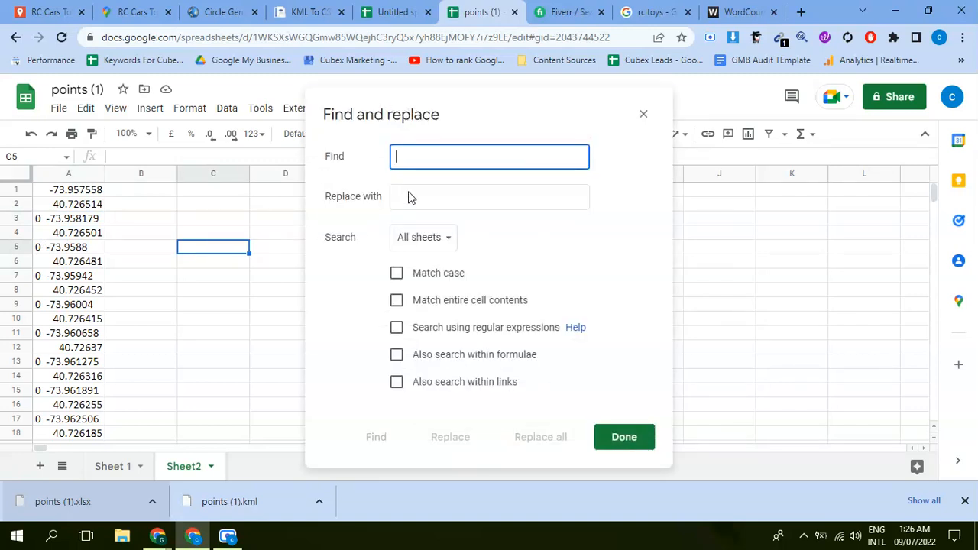
type("0")
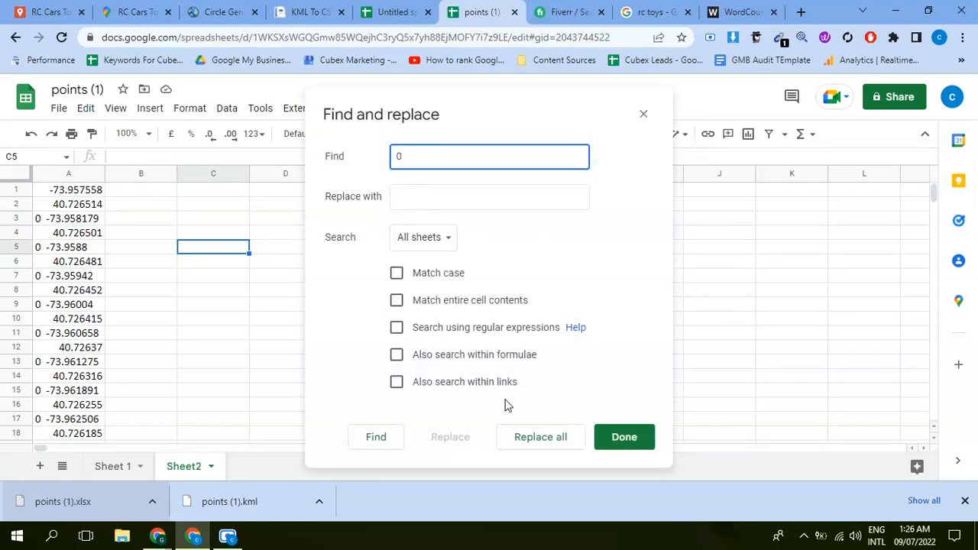
left_click(405, 243)
left_click(409, 263)
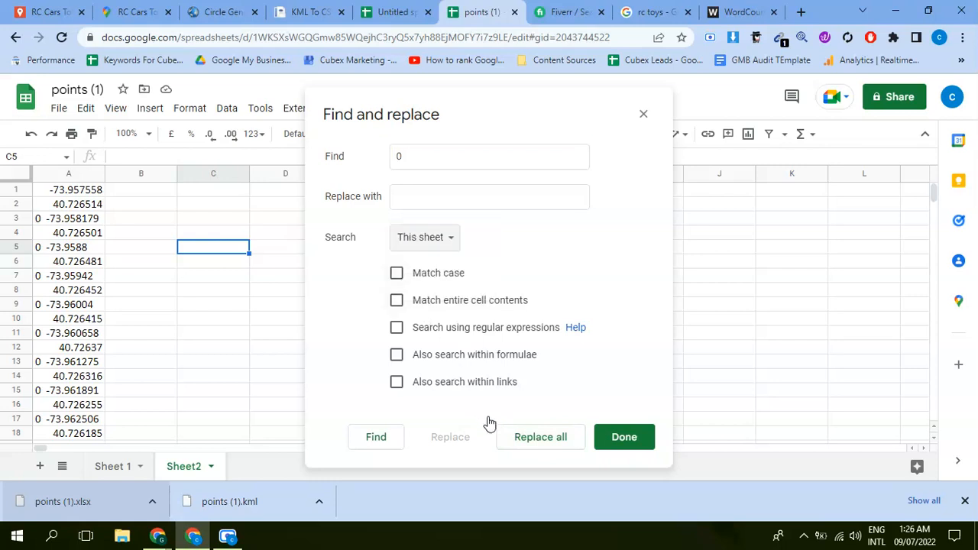
left_click(519, 439)
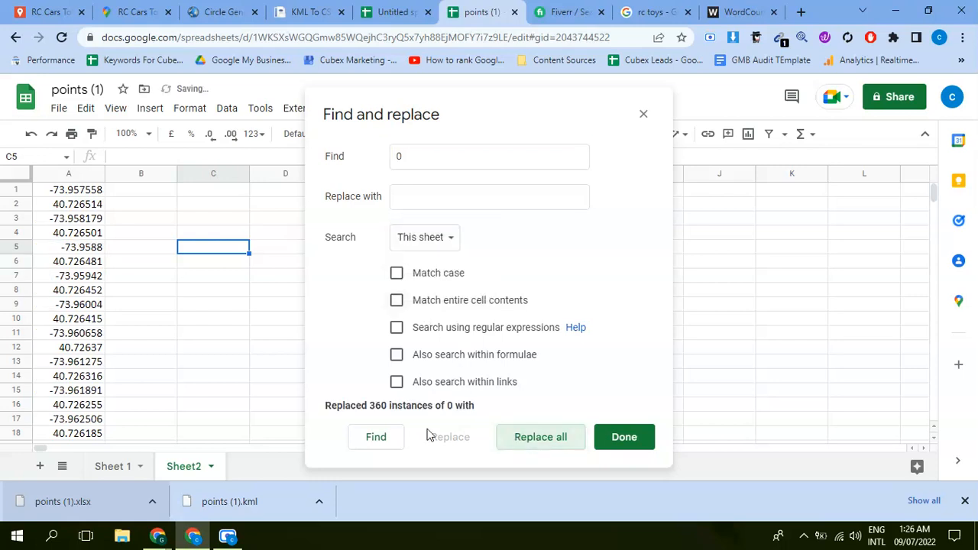
left_click(387, 403)
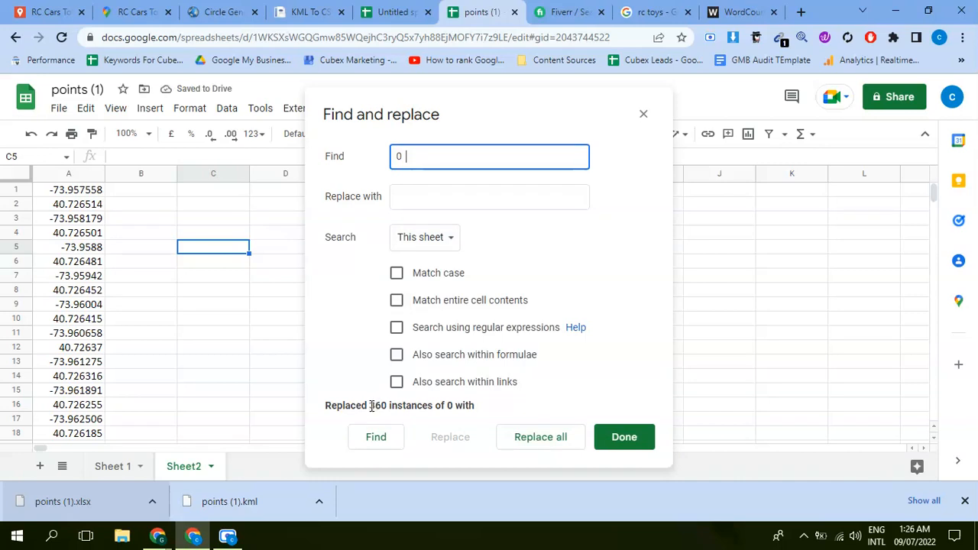
left_click(623, 438)
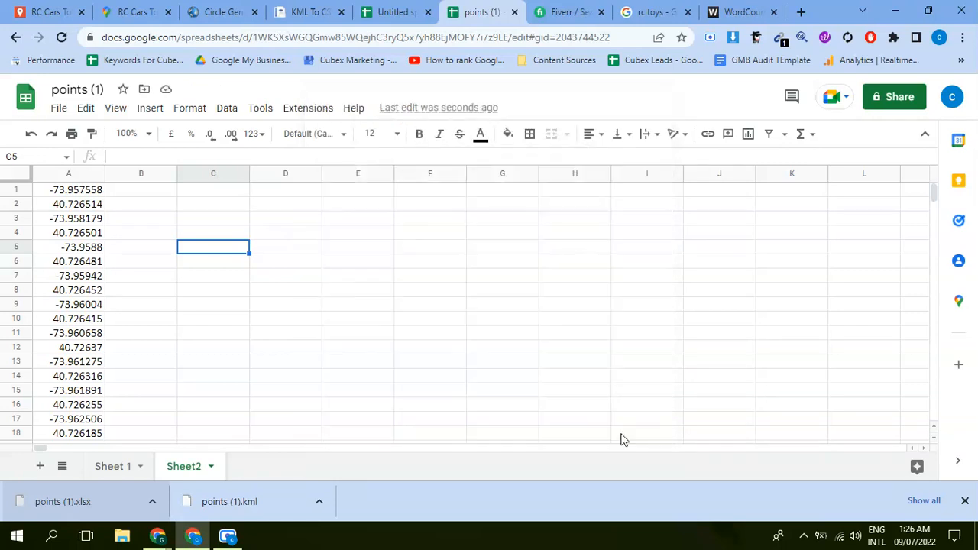
Enter the headers Lat in cell B1 and Long in cell C1
left_click(350, 319)
left_click(158, 192)
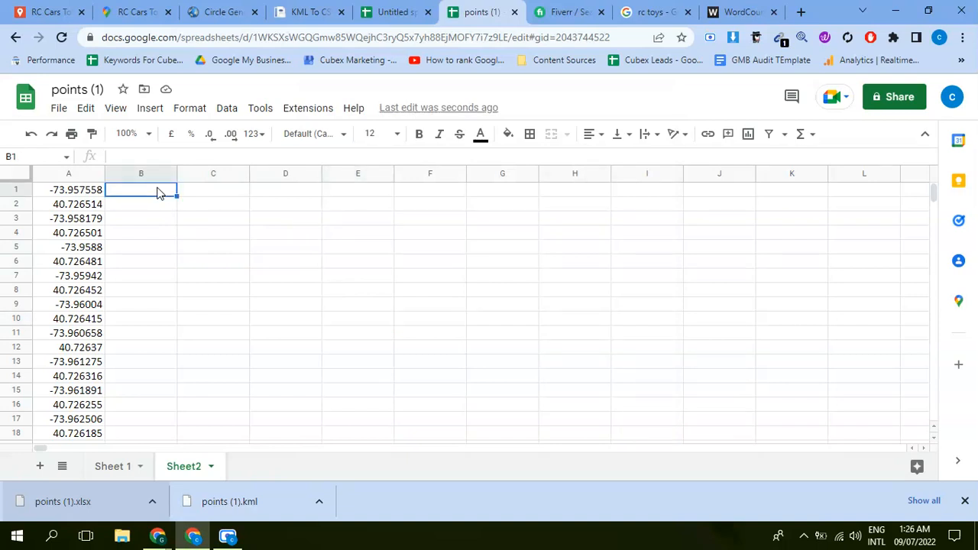
key("ctrl+f")
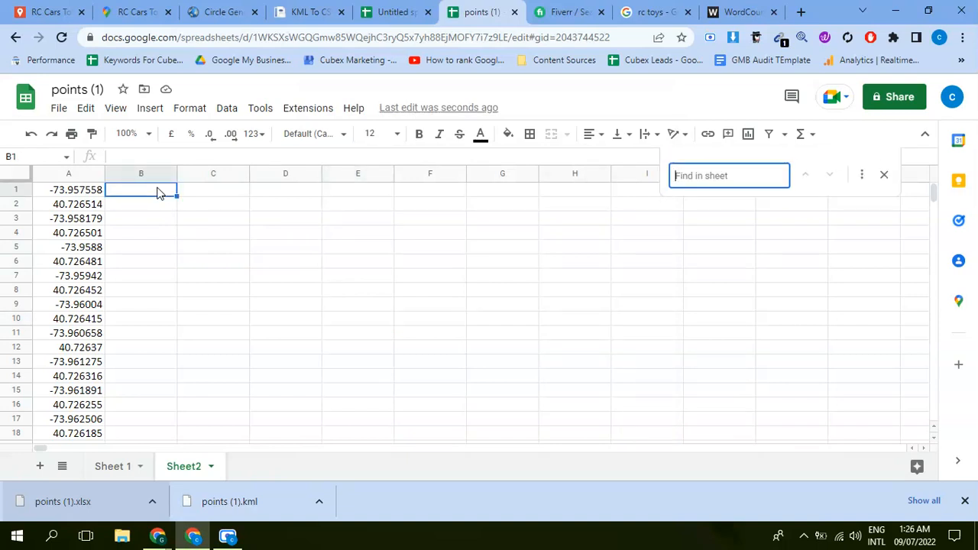
key("Escape")
double_click(158, 190)
type("Lat")
key("Tab")
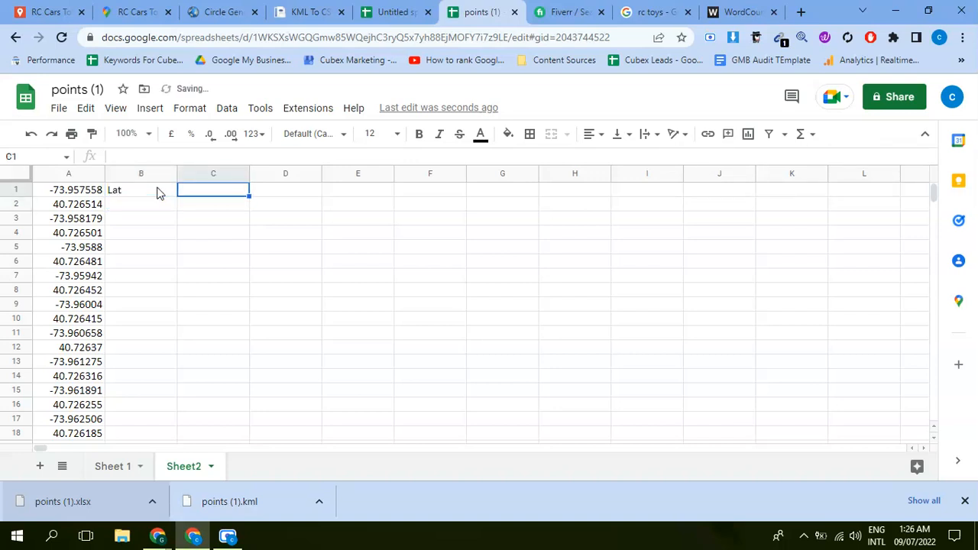
type("Long")
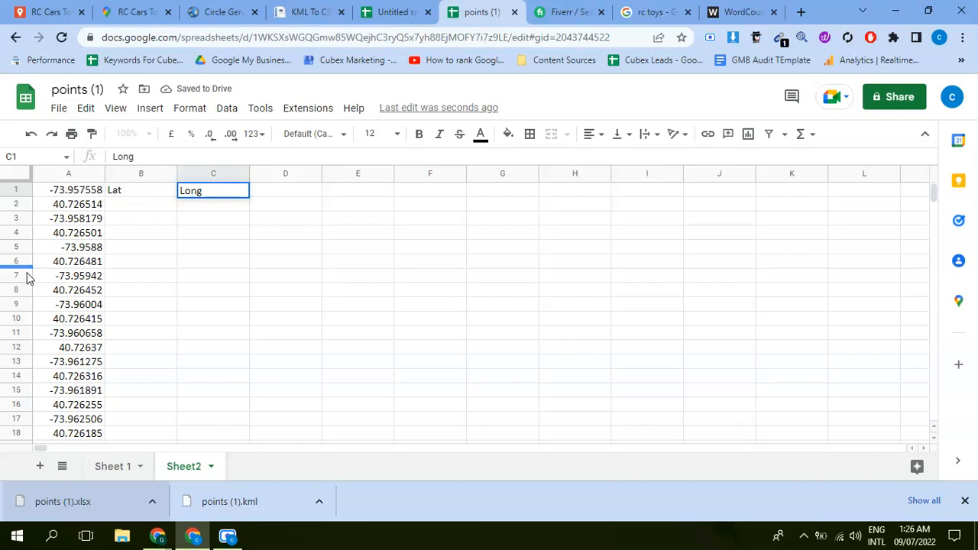
left_click(120, 221)
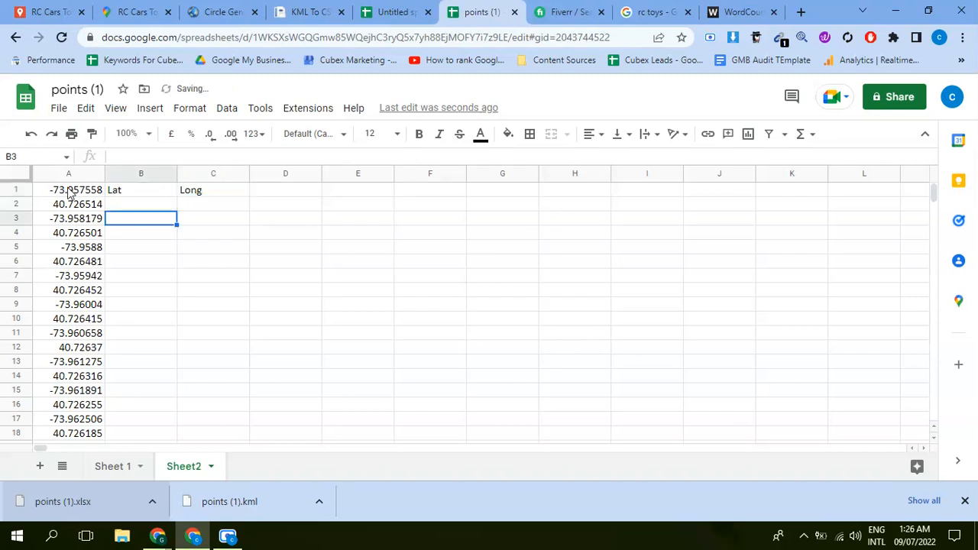
Examine the order of the coordinate values in column A against the Lat and Long columns
left_click(27, 188)
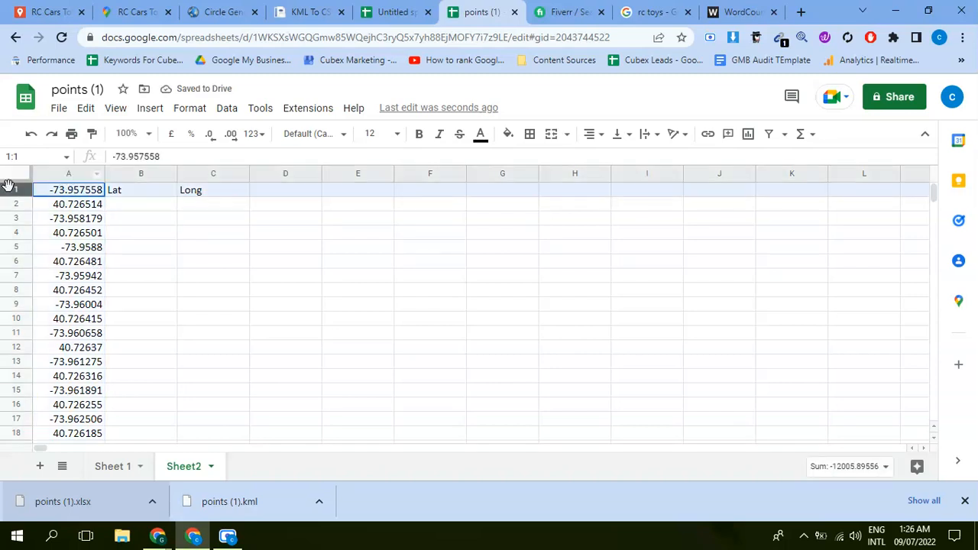
left_click(123, 209)
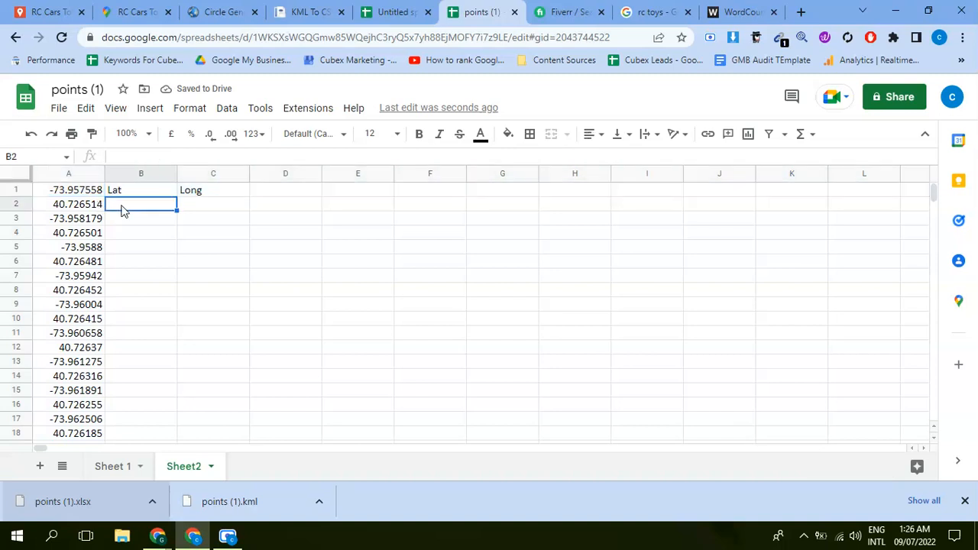
left_click(184, 206)
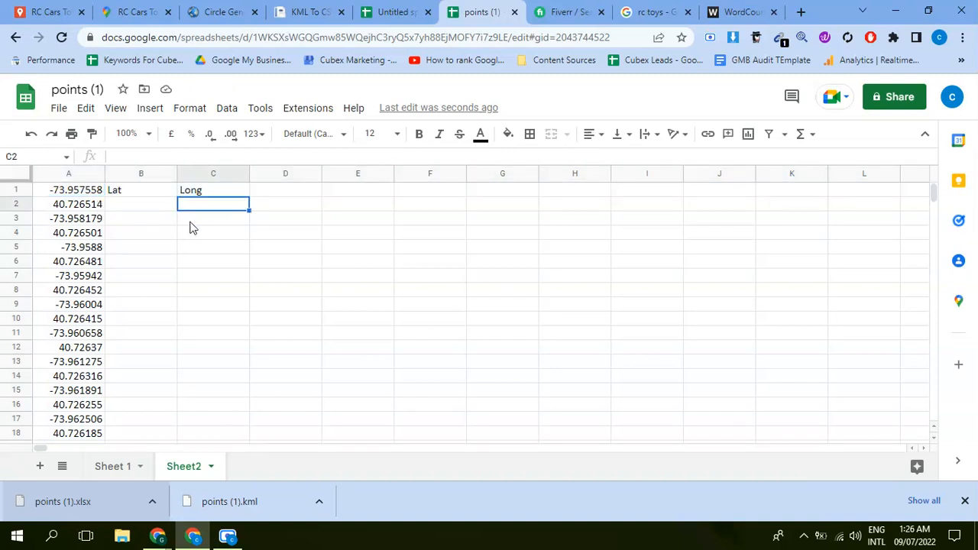
left_click(197, 224)
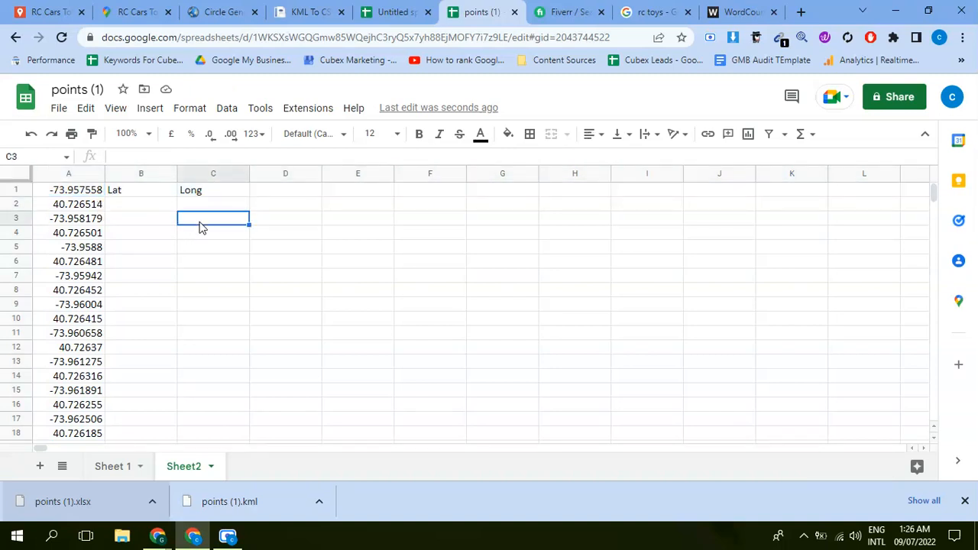
left_click(76, 193)
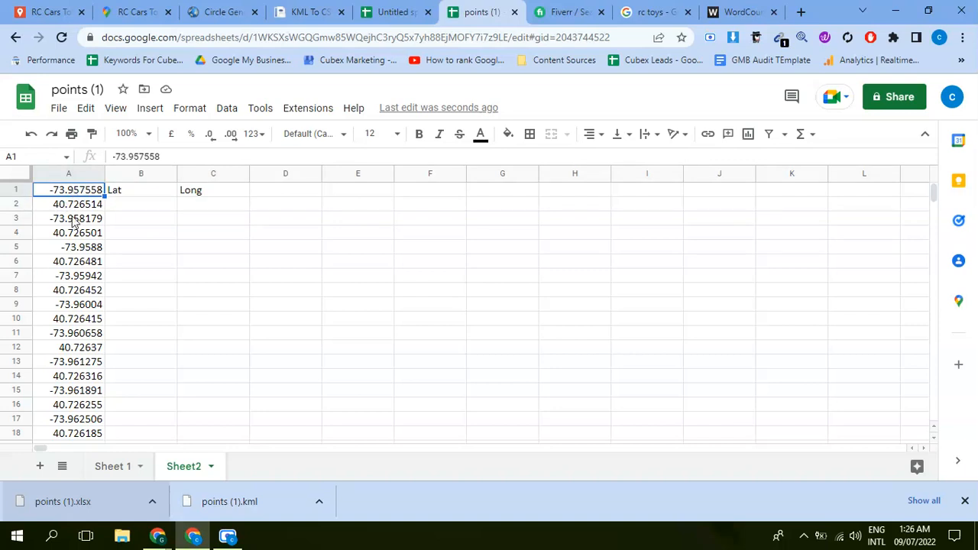
left_click(75, 223)
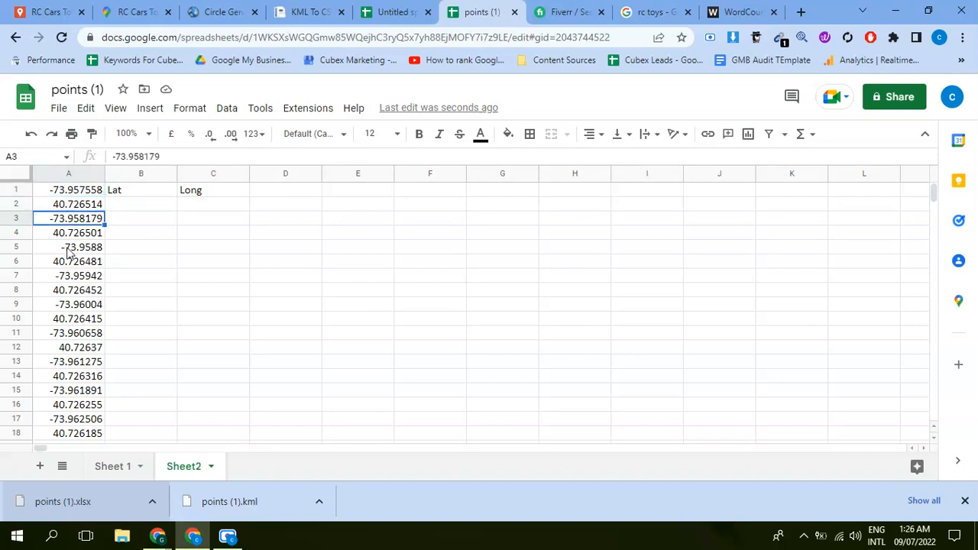
left_click(67, 250)
left_click(68, 278)
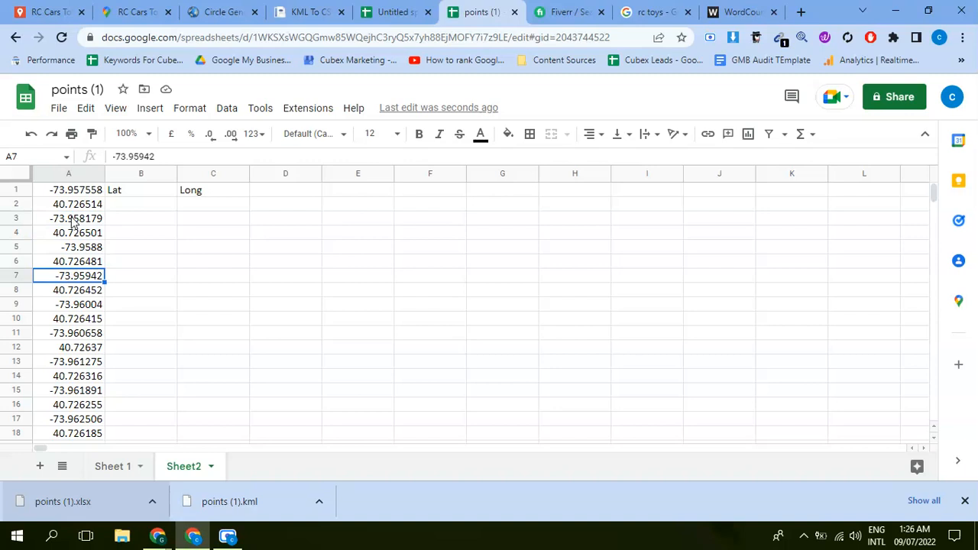
left_click(72, 208)
left_click(124, 206)
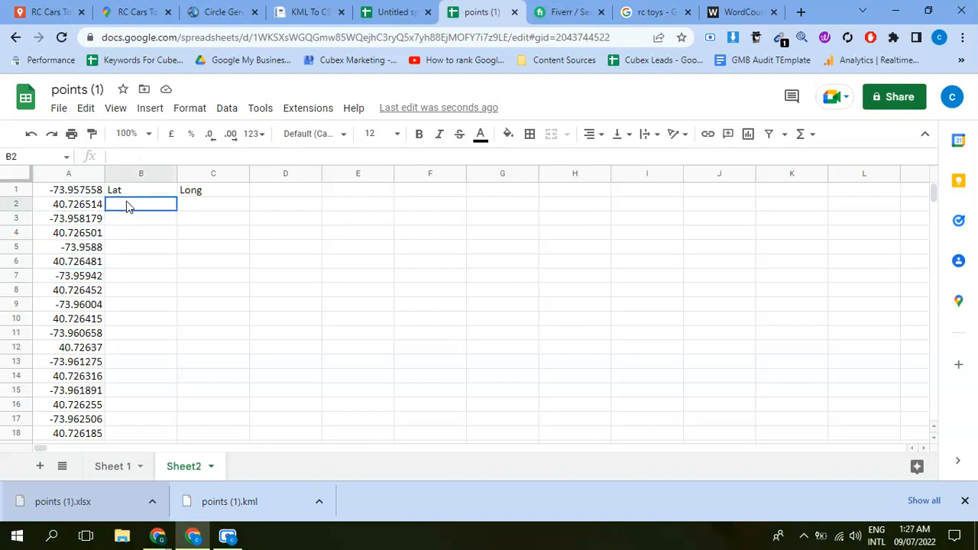
left_click(86, 177)
Enter the reference texts a1 and a2 in B2:C2, and a3 and a4 in B3:C3
left_click(120, 213)
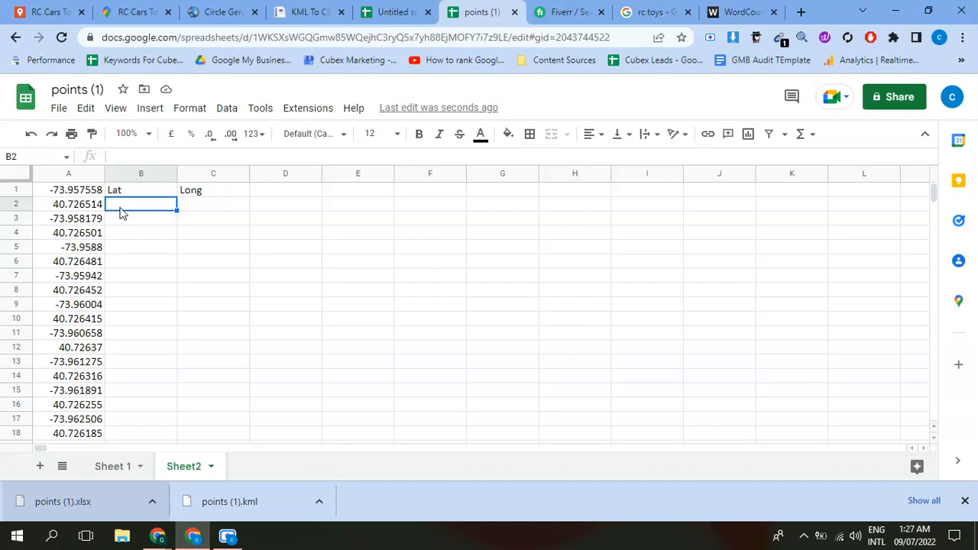
type("a1")
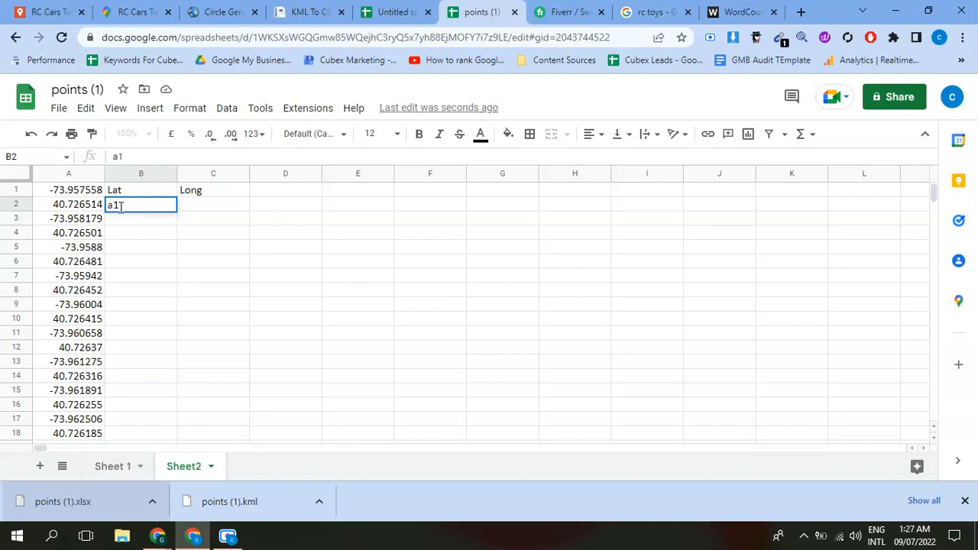
key("Tab")
type("a2")
key("Return")
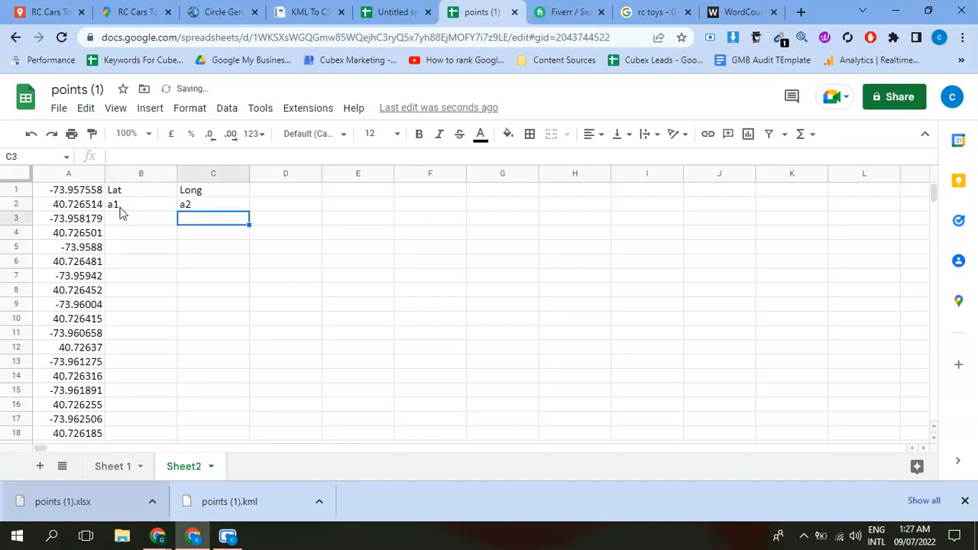
key("Left")
type("a")
key("Tab")
type("a4")
key("Return")
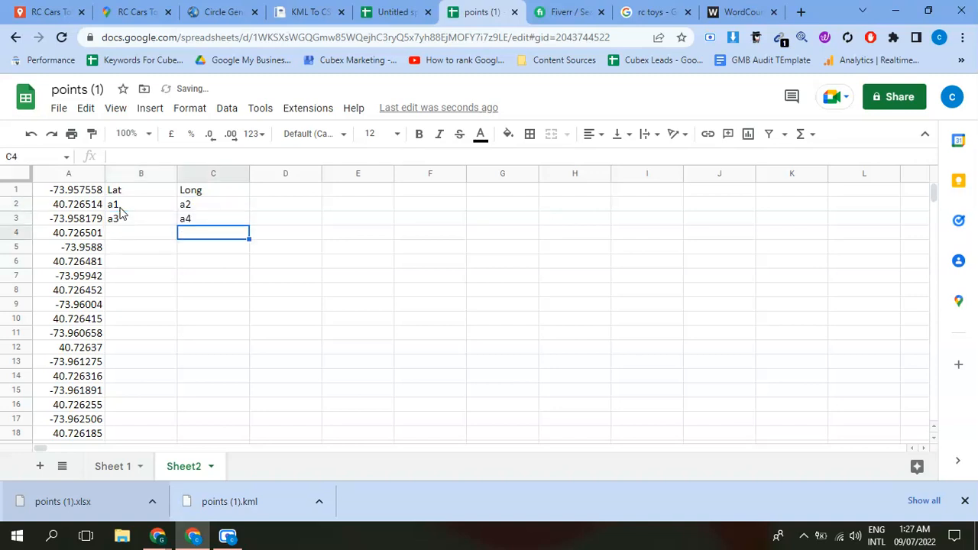
Extend the a1–a4 reference pattern from B2:C3 down through row 722
left_click_drag(131, 208, 246, 224)
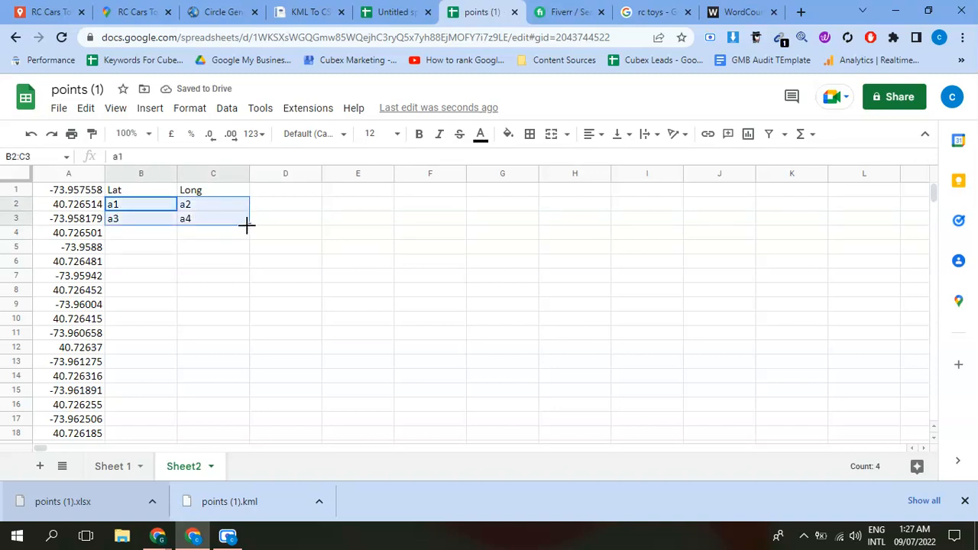
left_click(239, 263)
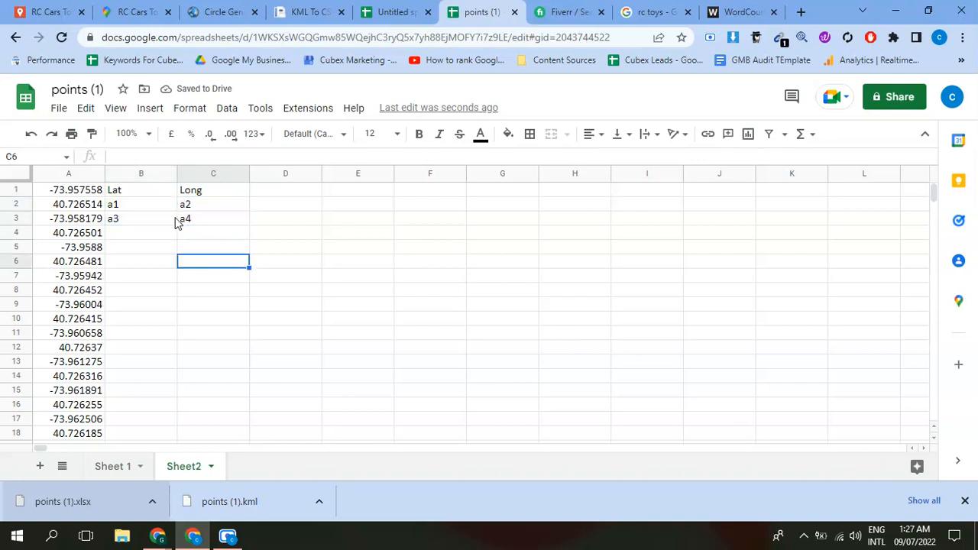
left_click_drag(127, 209, 239, 220)
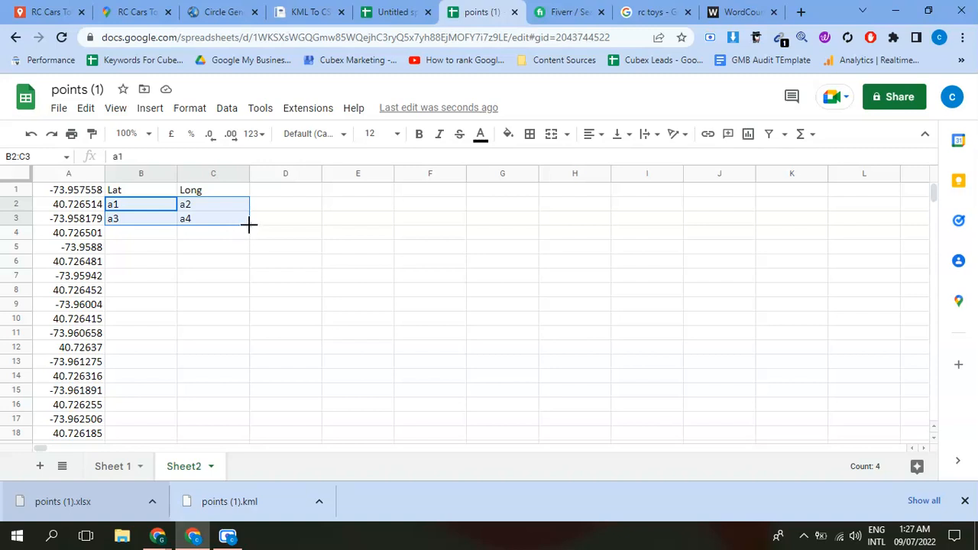
left_click_drag(249, 224, 251, 252)
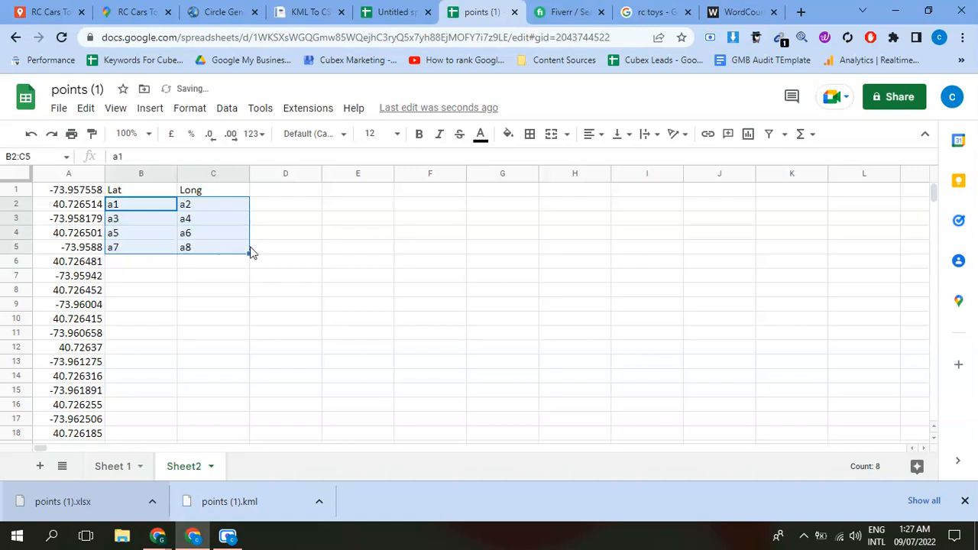
left_click_drag(249, 253, 163, 324)
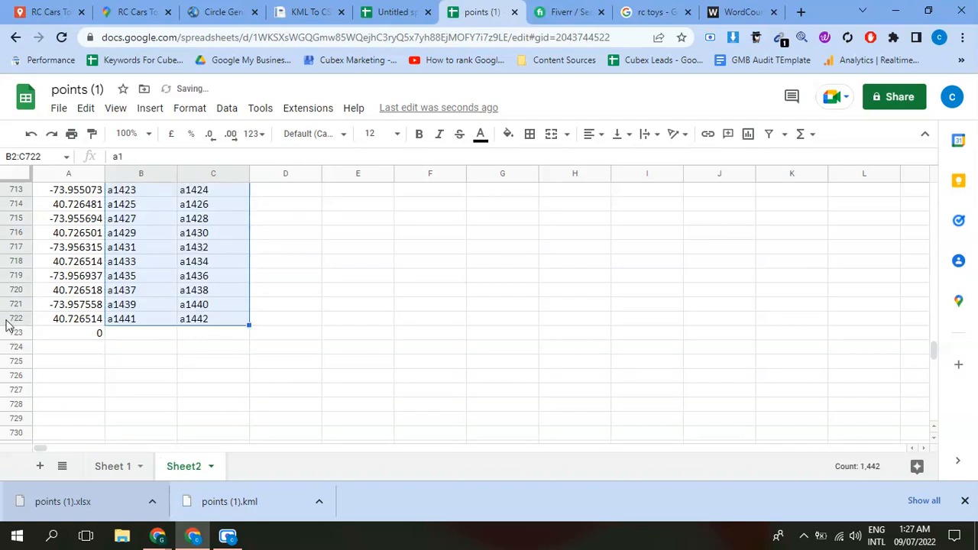
Clear the stray 0 from cell A723 below the last coordinate
left_click(68, 348)
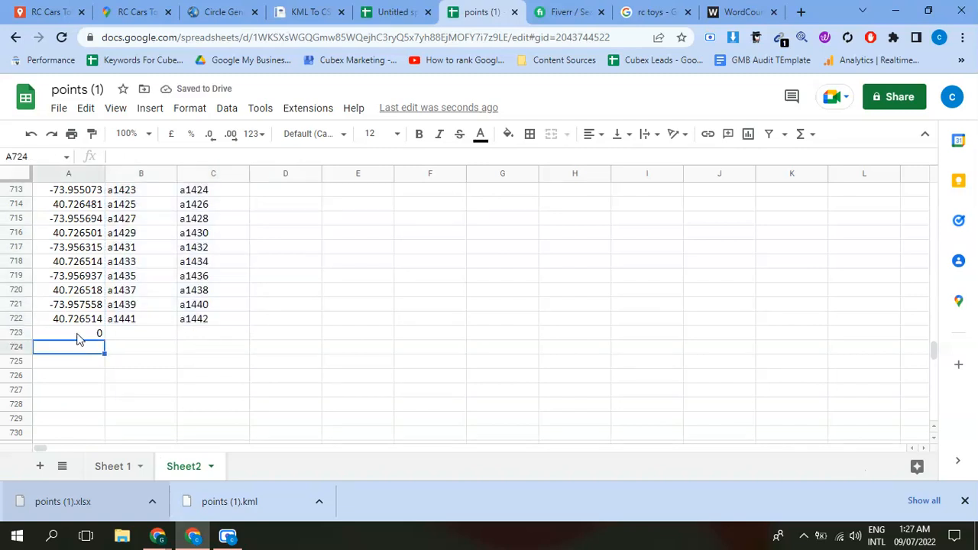
left_click(79, 334)
key("Delete")
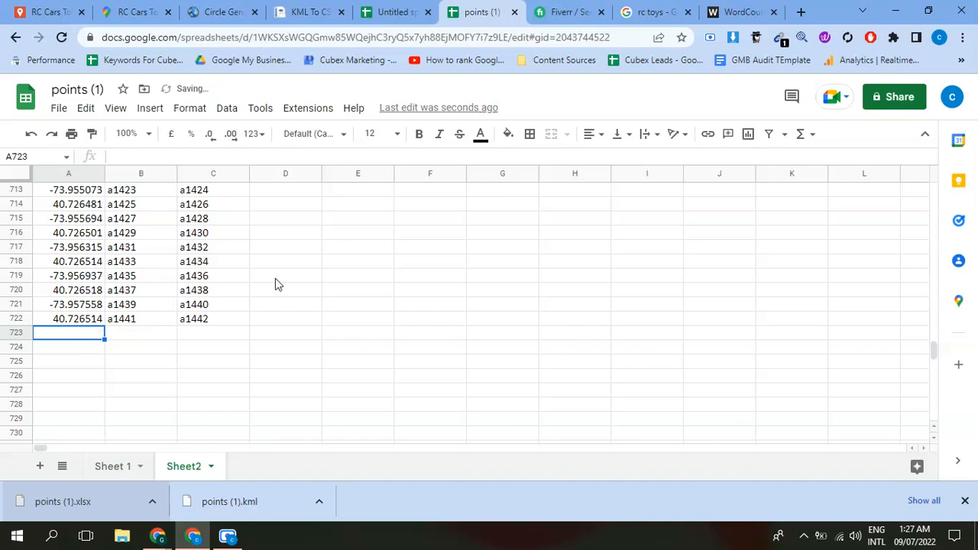
scroll(282, 291, "up", 3)
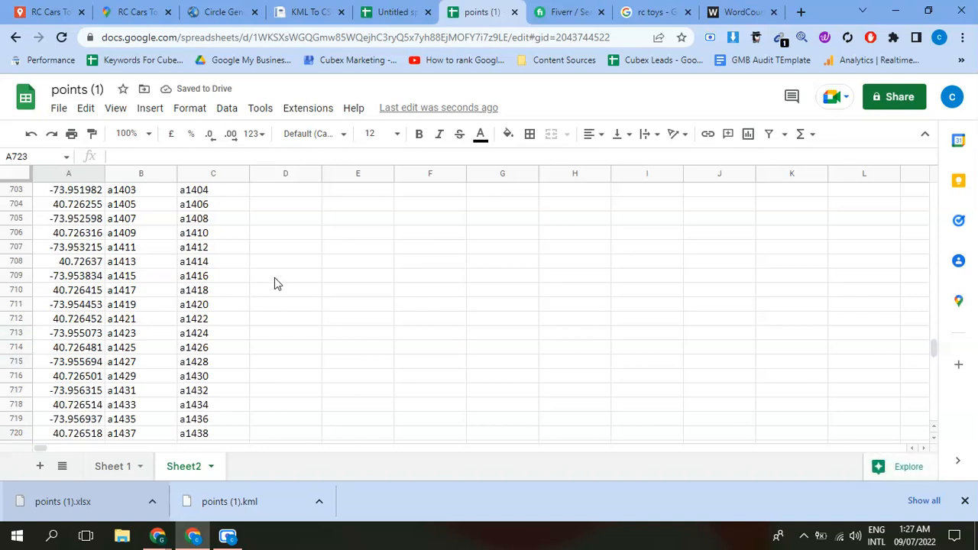
Replace all occurrences of "a" with "=a" in this sheet only, turning the reference texts into formulas
key("ctrl+h")
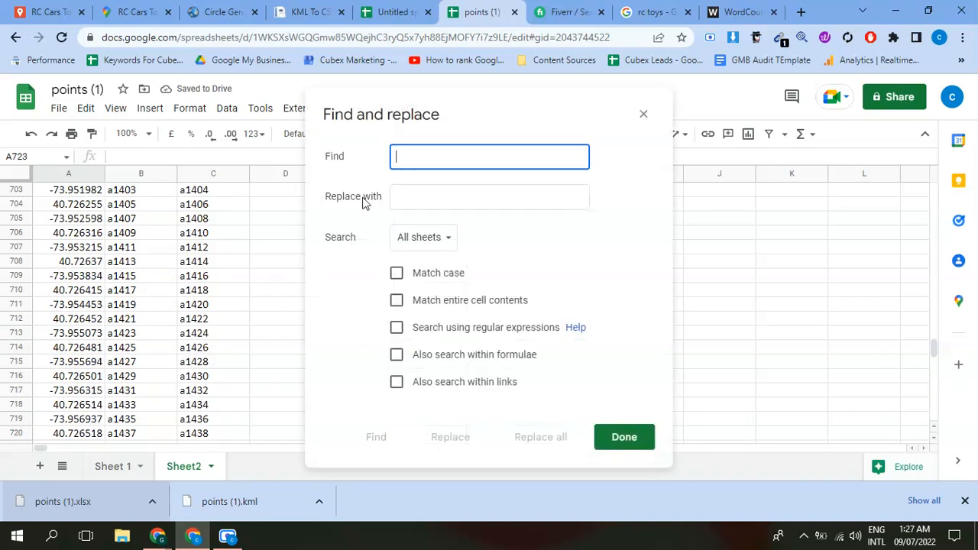
type("a")
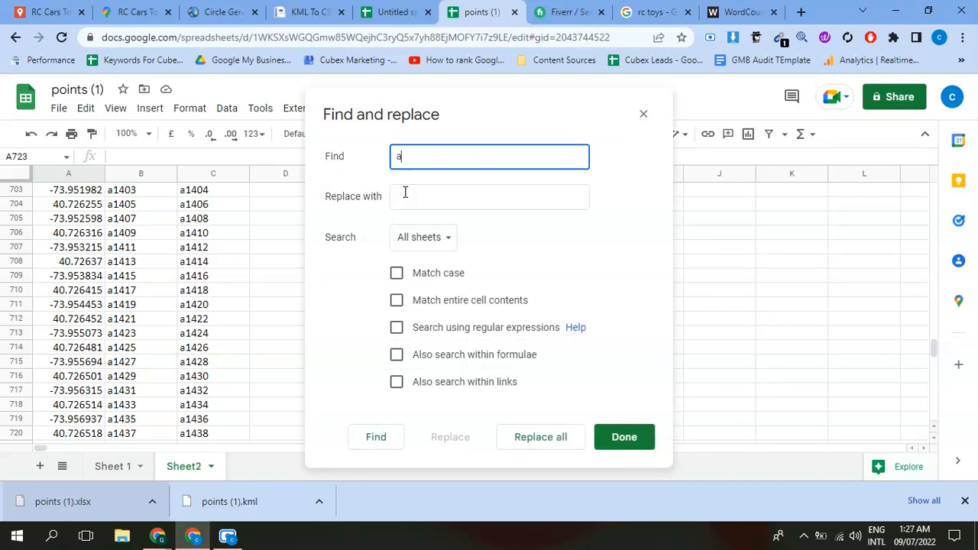
left_click(406, 194)
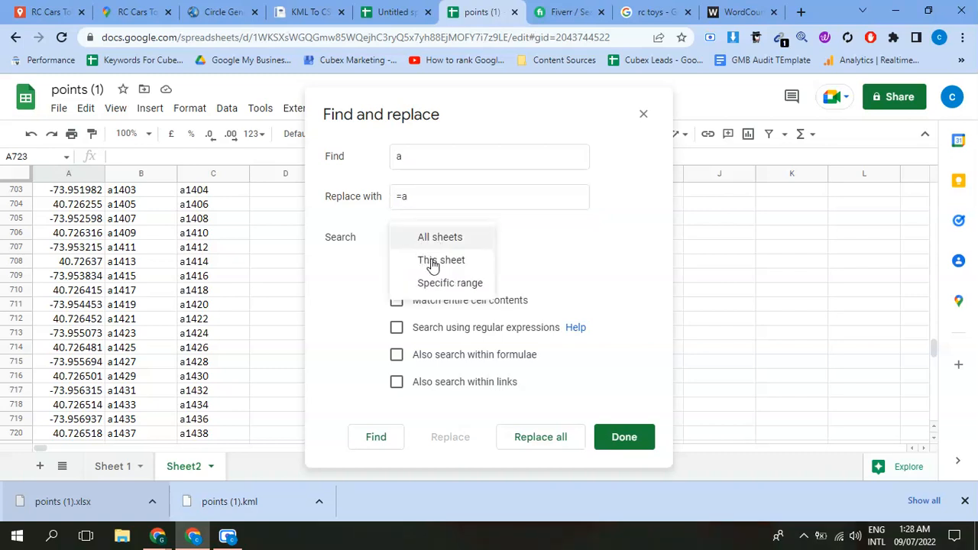
left_click(432, 261)
left_click(540, 439)
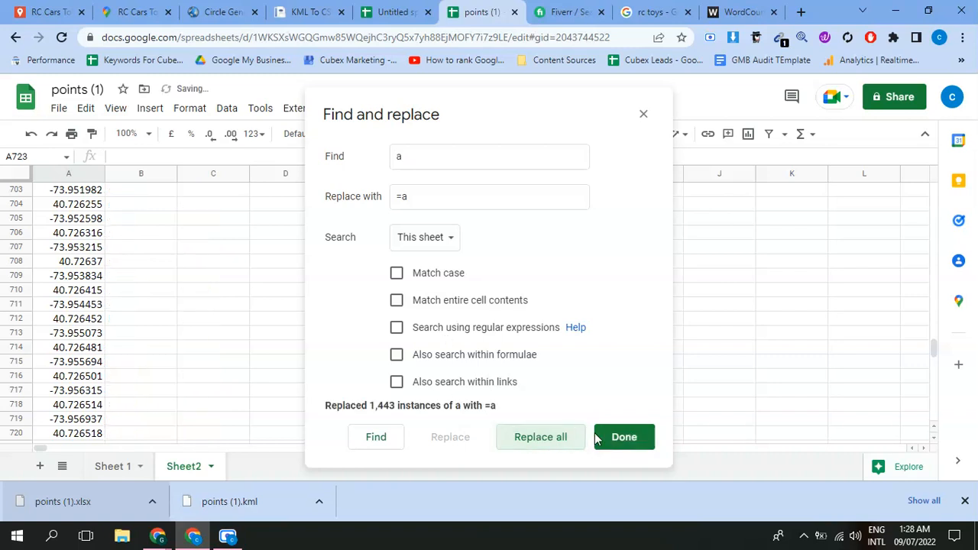
left_click(622, 437)
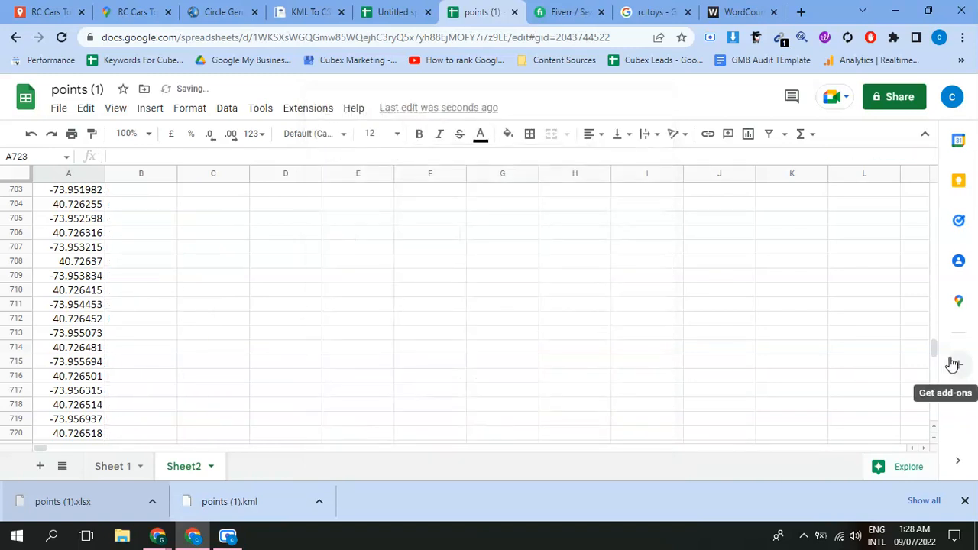
Compare the first Lat and Long results in B2 and C2 with their source cells A1 and A2
left_click_drag(936, 347, 931, 186)
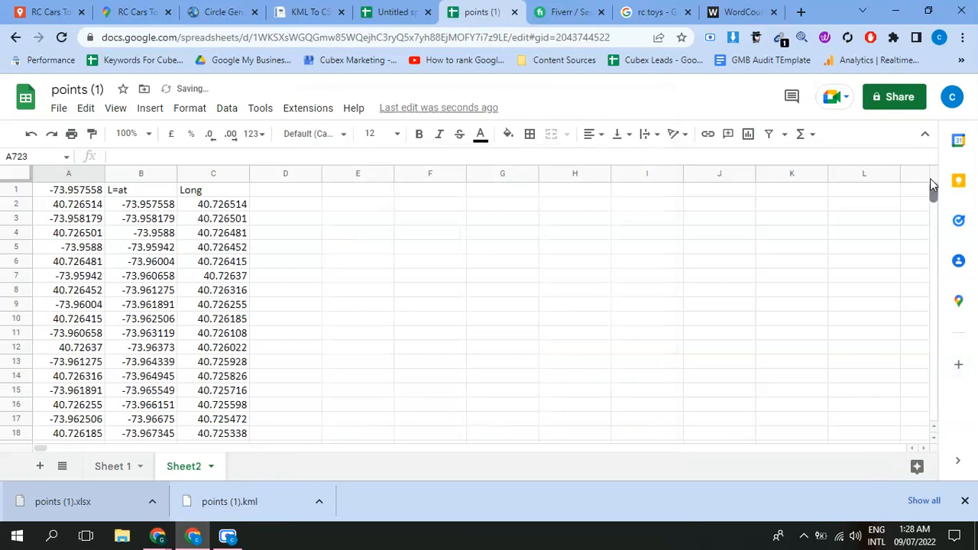
left_click(388, 219)
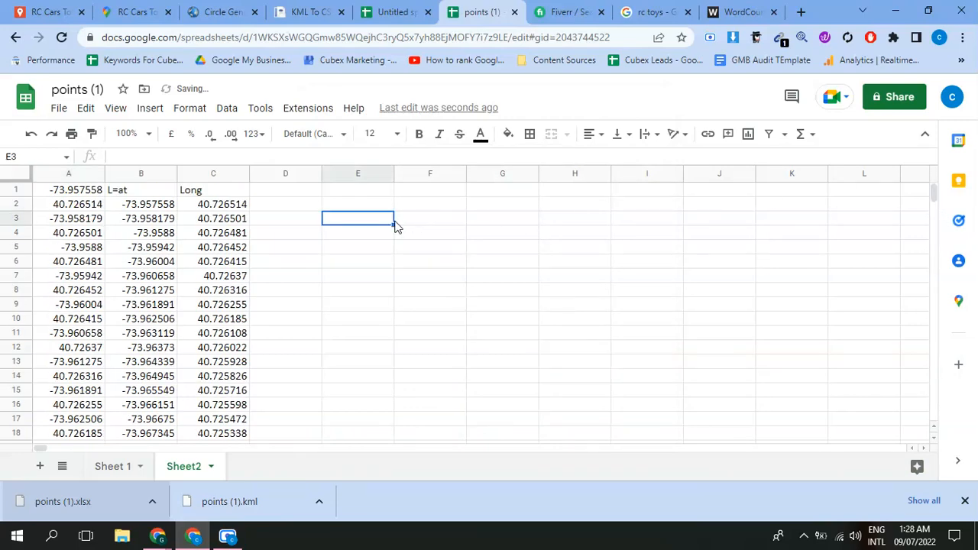
left_click(62, 193)
left_click(120, 206)
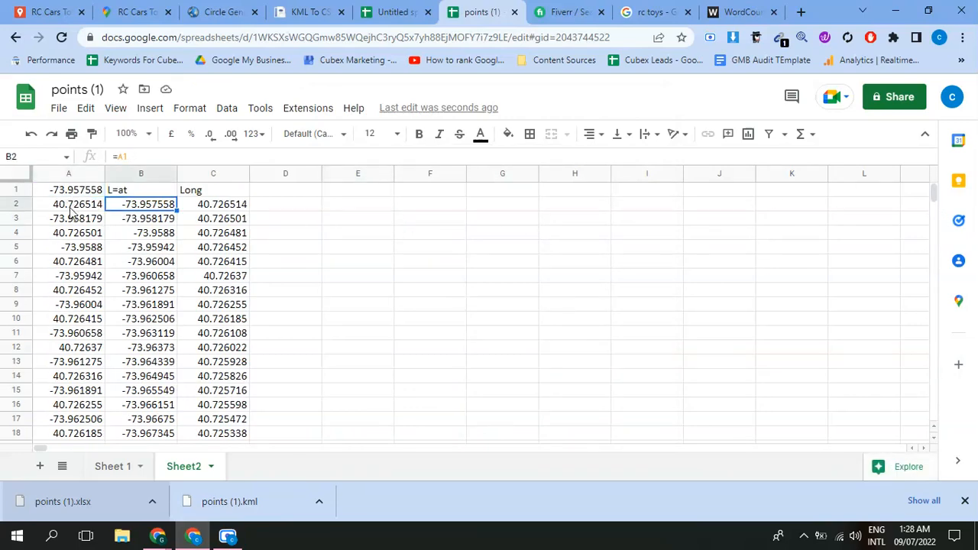
left_click(66, 208)
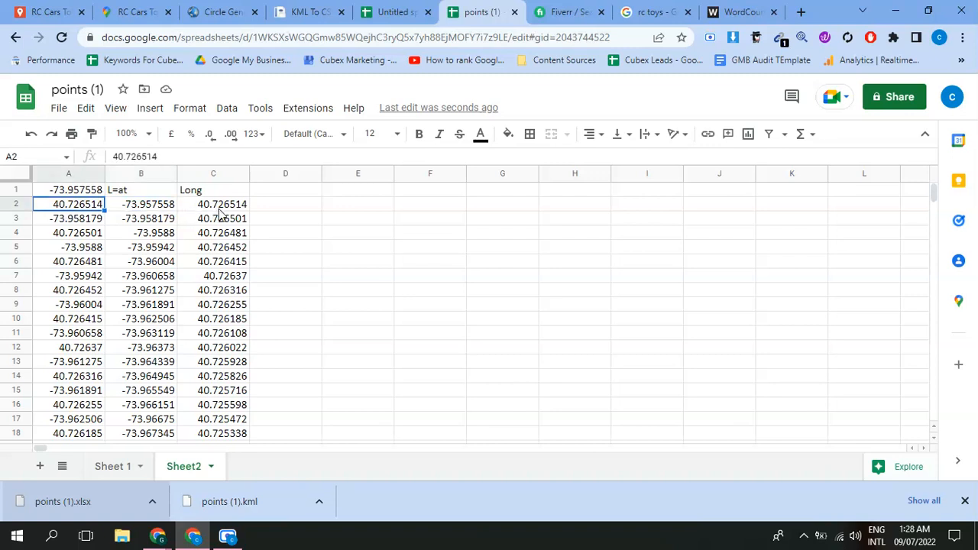
left_click(220, 210)
Copy the Lat and Long columns B:C into columns A:B of a new sheet, pasting values only
left_click(127, 169)
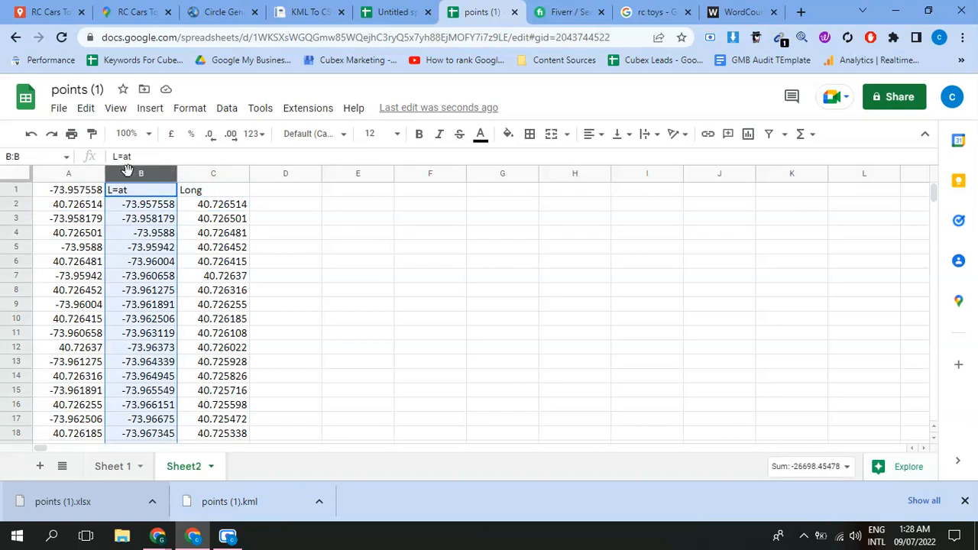
key("shift+Right")
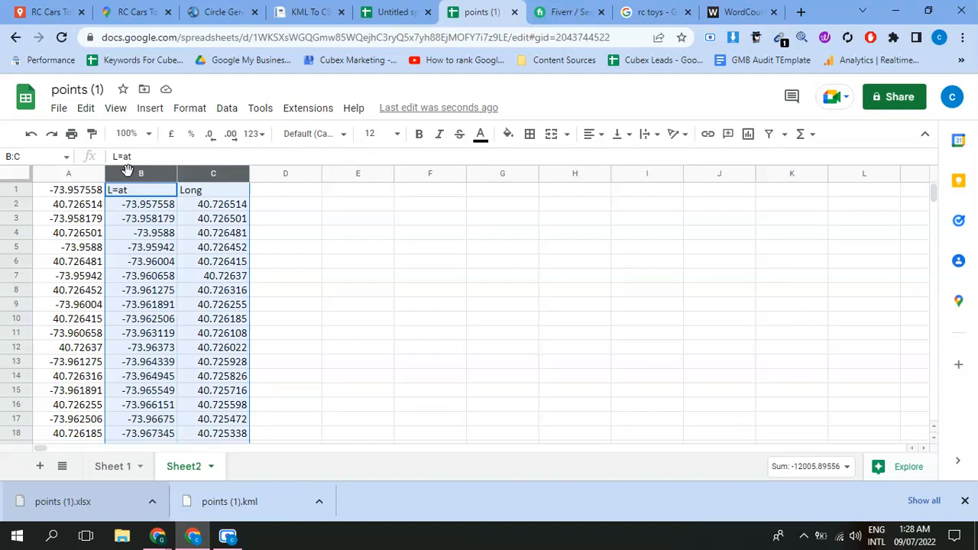
left_click(39, 466)
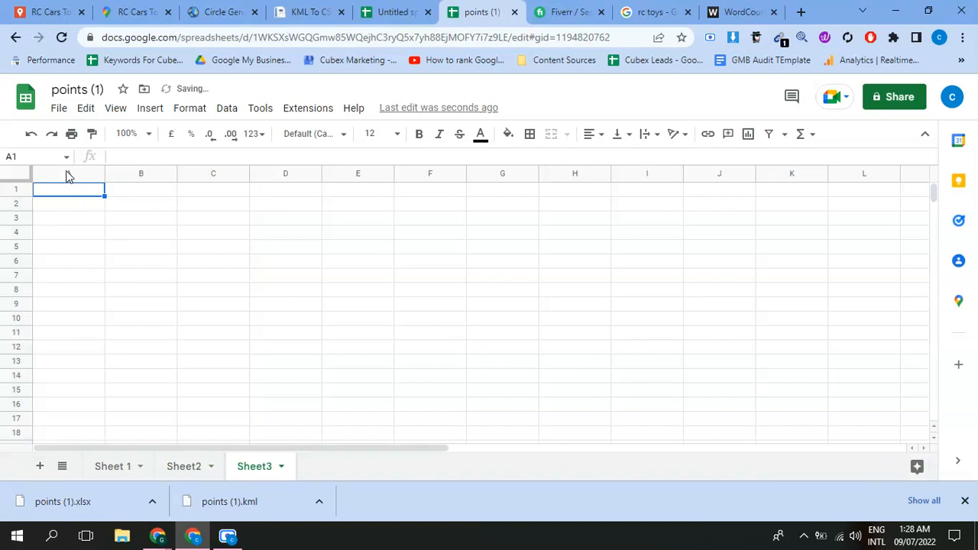
left_click(66, 176)
key("shift+Right")
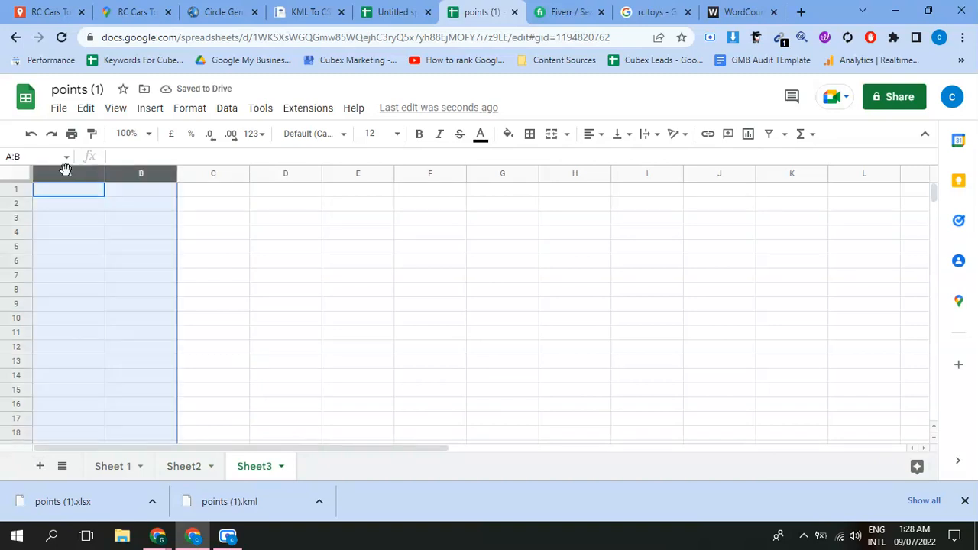
right_click(67, 173)
mouse_move(127, 218)
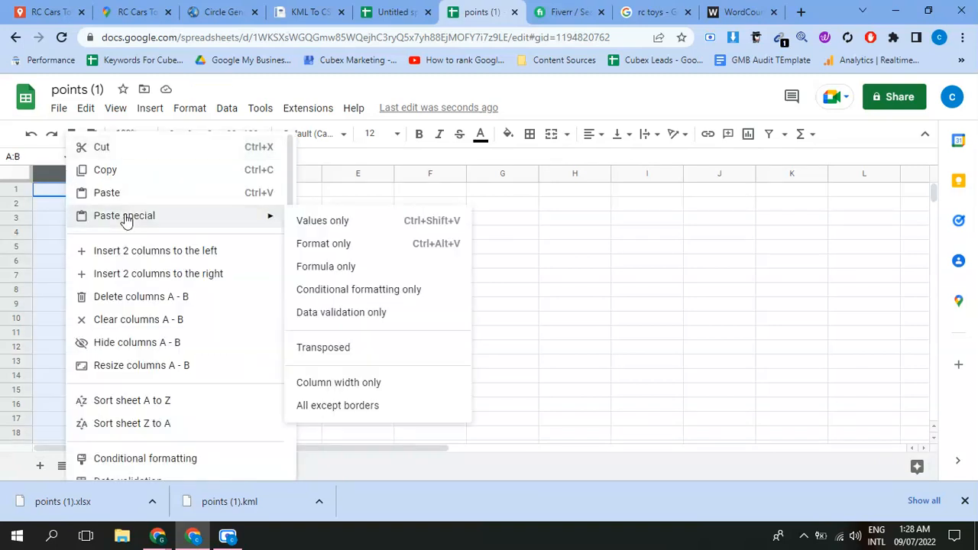
left_click(325, 223)
left_click(432, 241)
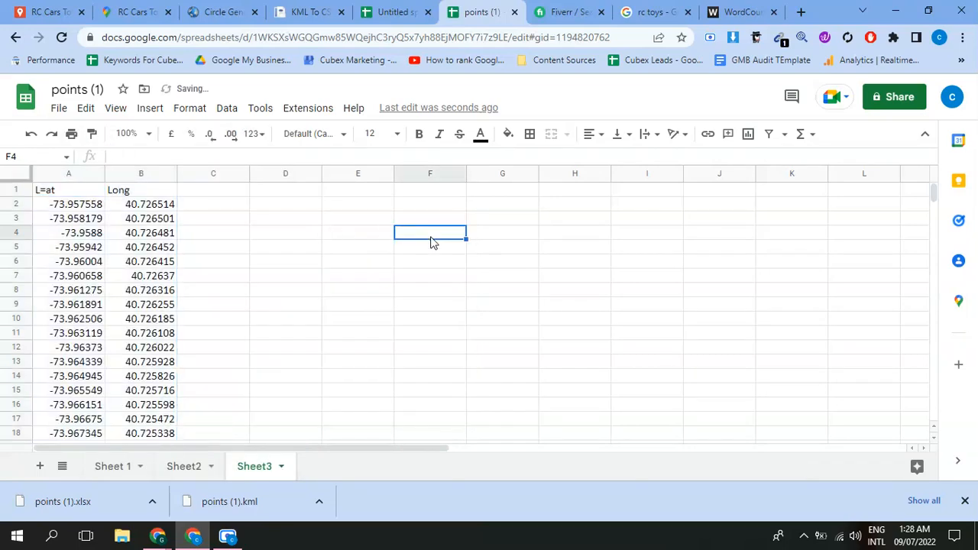
Delete Sheet2 from the points spreadsheet
left_click(185, 467)
right_click(187, 469)
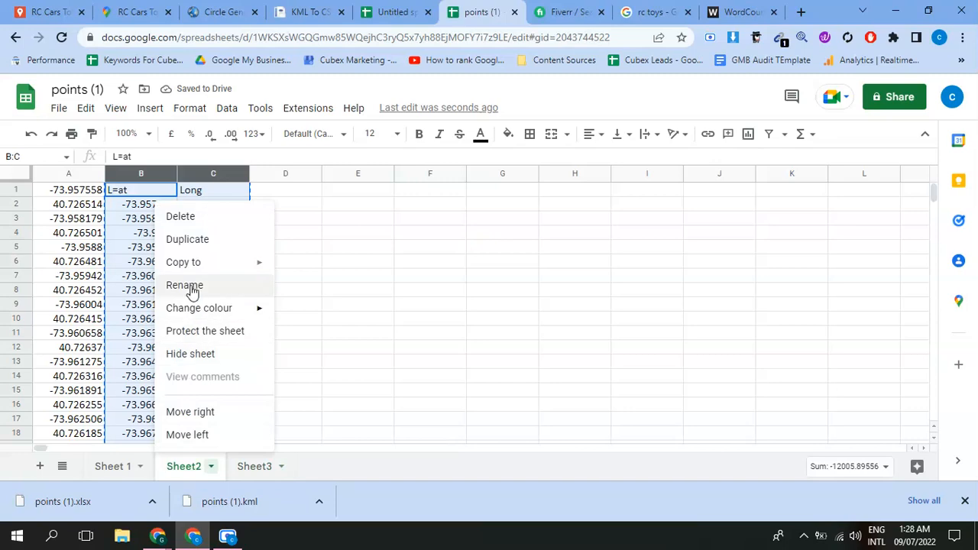
left_click(191, 217)
left_click(647, 309)
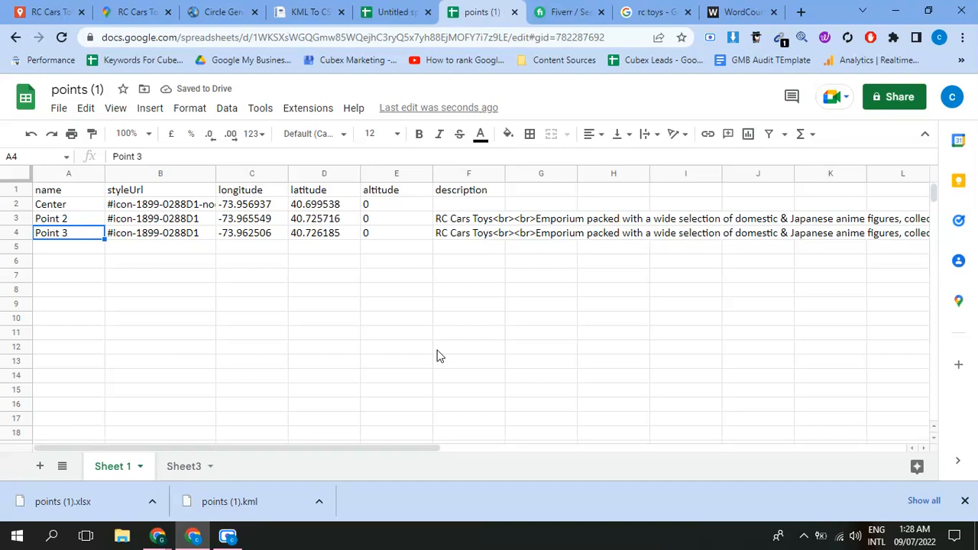
left_click(169, 310)
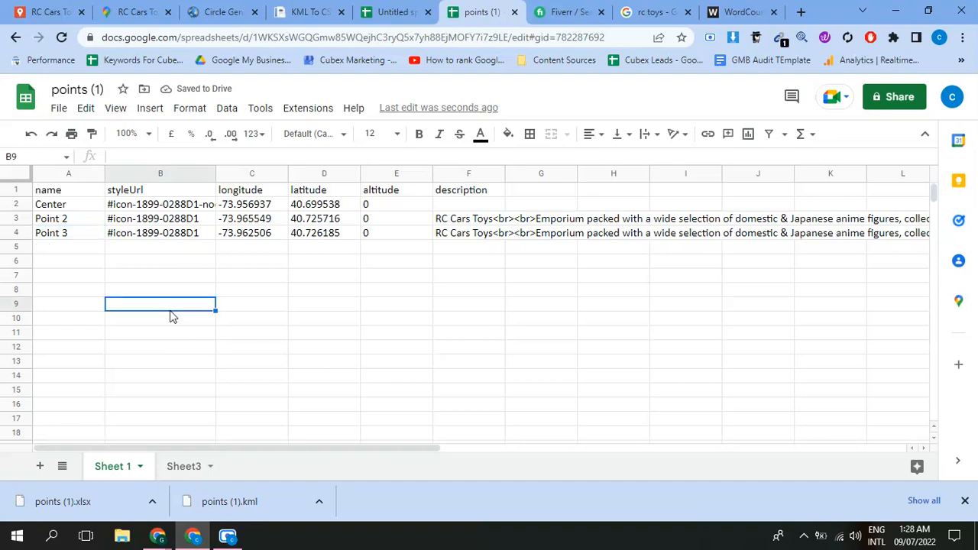
key("ctrl+1")
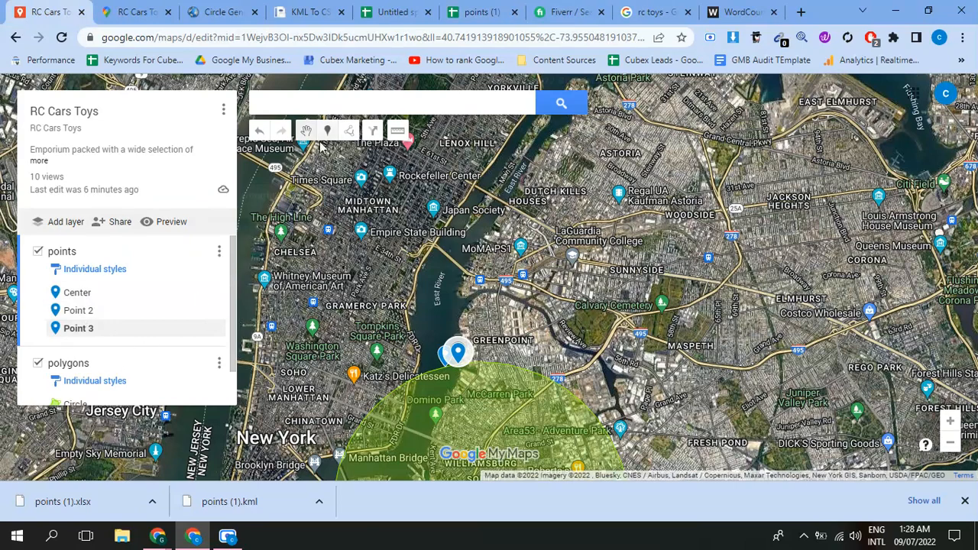
left_click(462, 11)
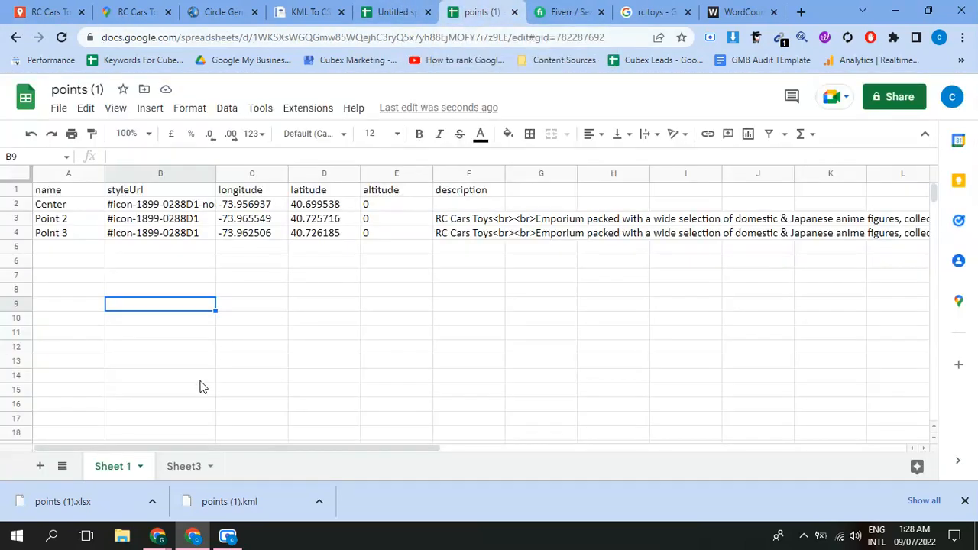
Copy the coordinates A2:B362 from Sheet3 into the longitude and latitude columns of Sheet 1, starting at C5
left_click(183, 471)
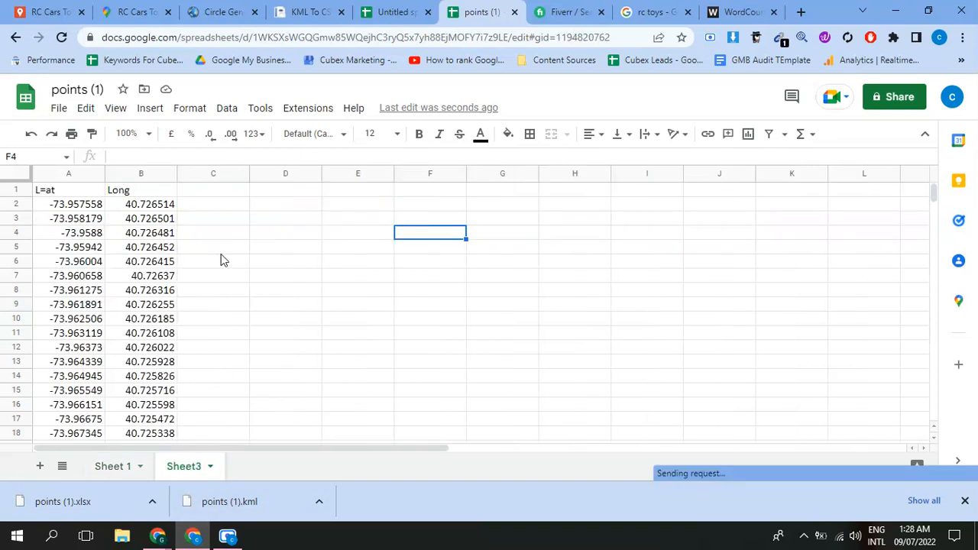
left_click_drag(69, 204, 152, 255)
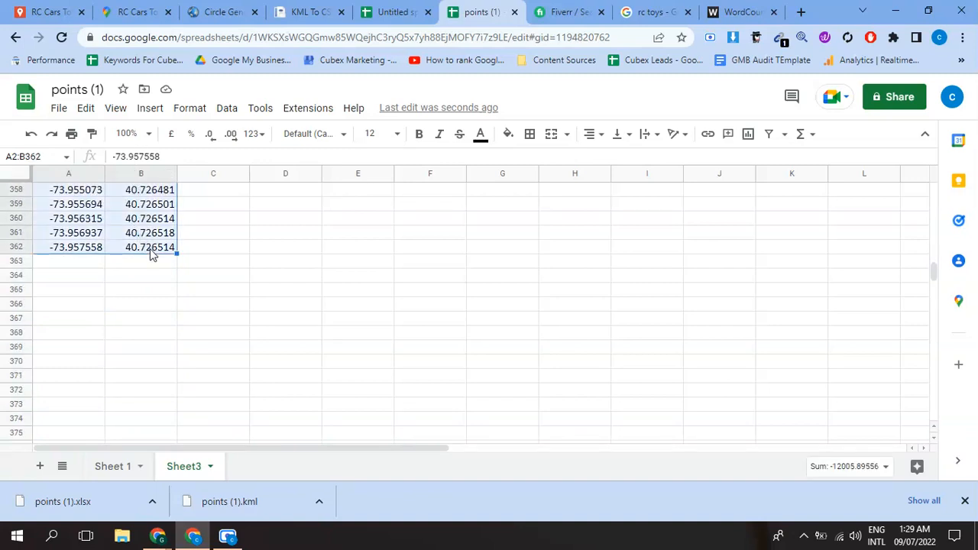
left_click(106, 466)
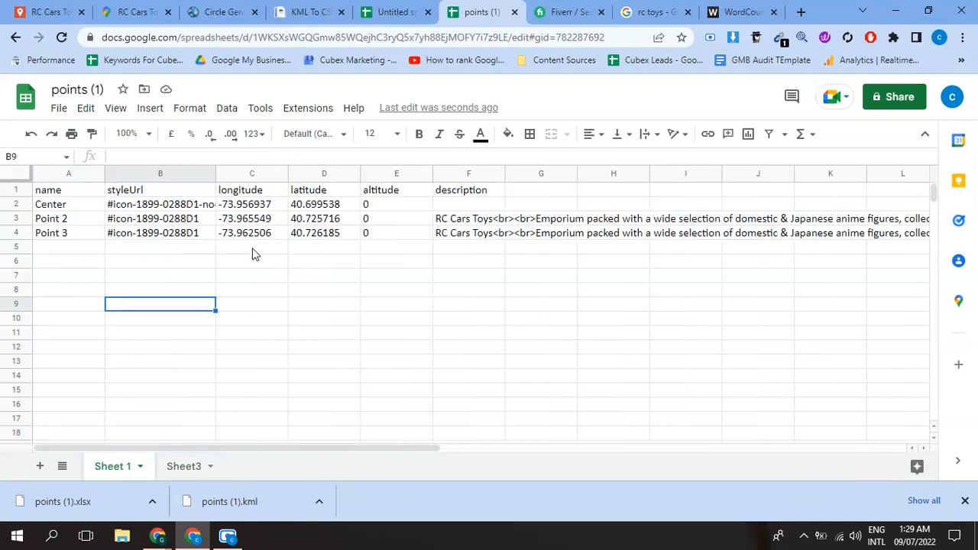
left_click(255, 248)
key("shift+Right")
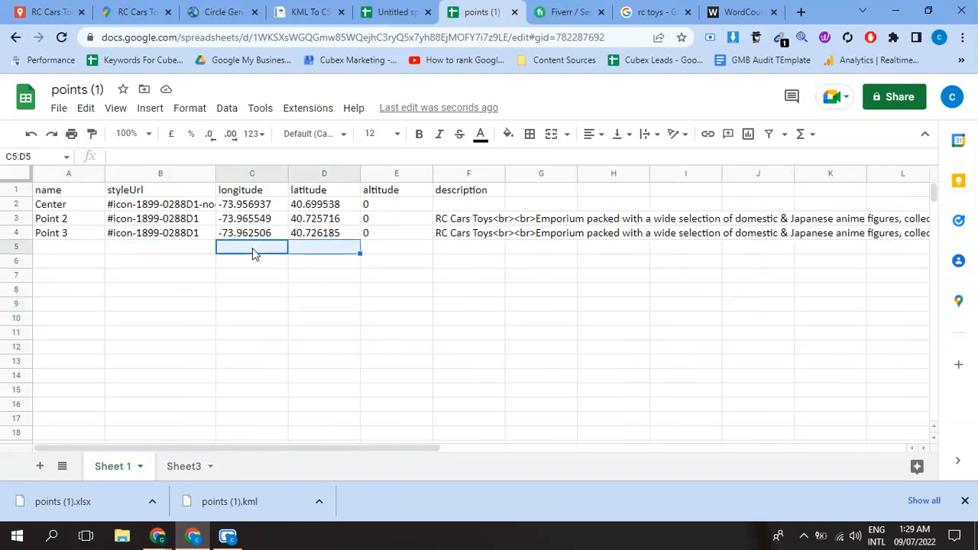
key("ctrl+v")
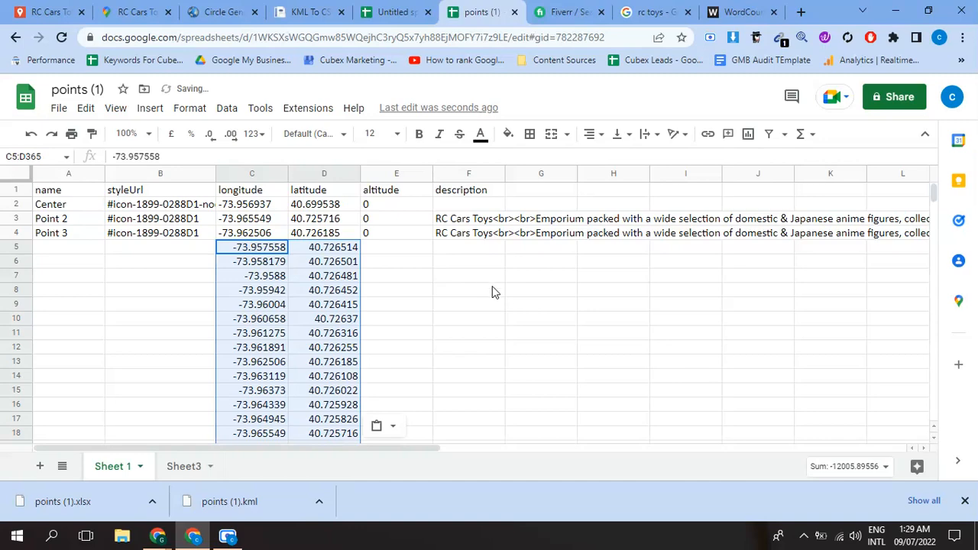
left_click(498, 294)
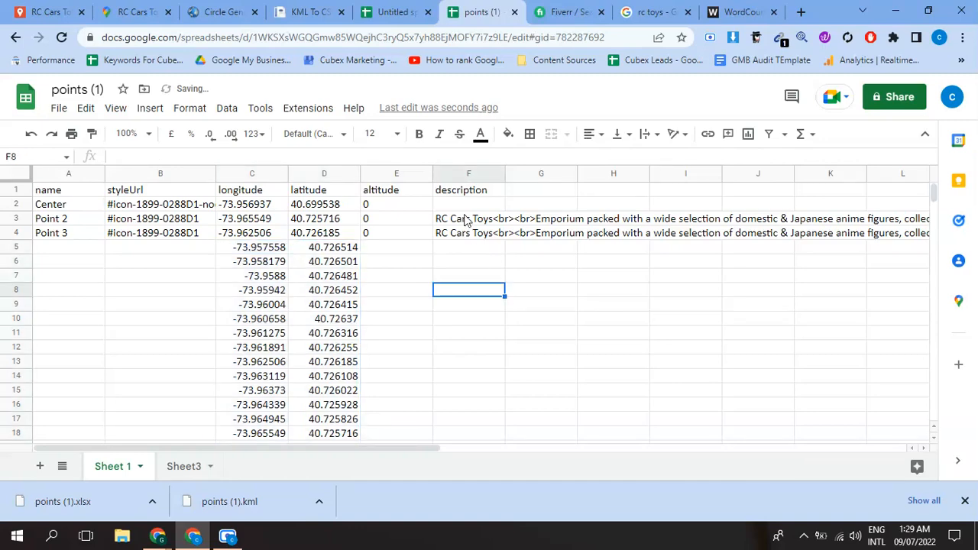
Copy the full RC Cars Toys text from WordCounter and paste it as the replacement text in the spreadsheet's Find and replace
left_click(465, 220)
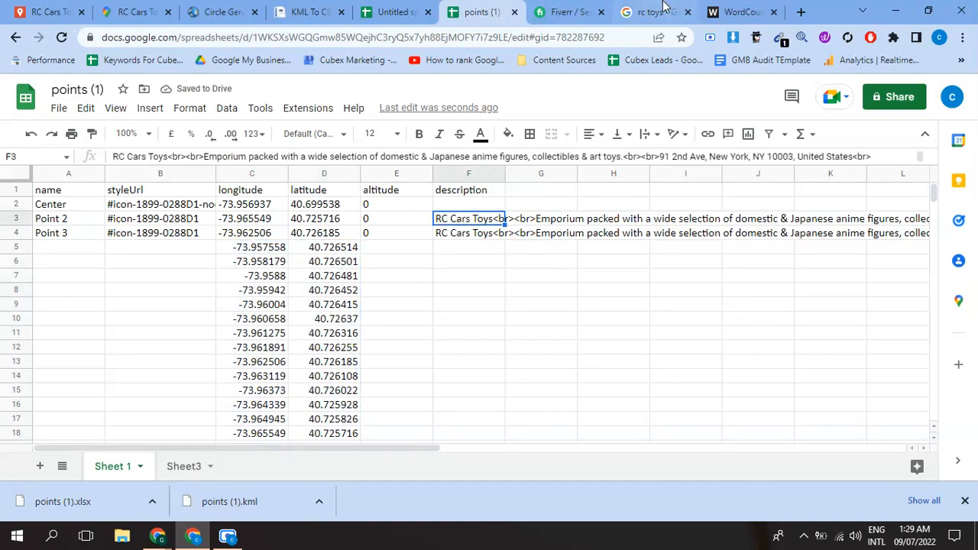
left_click(726, 7)
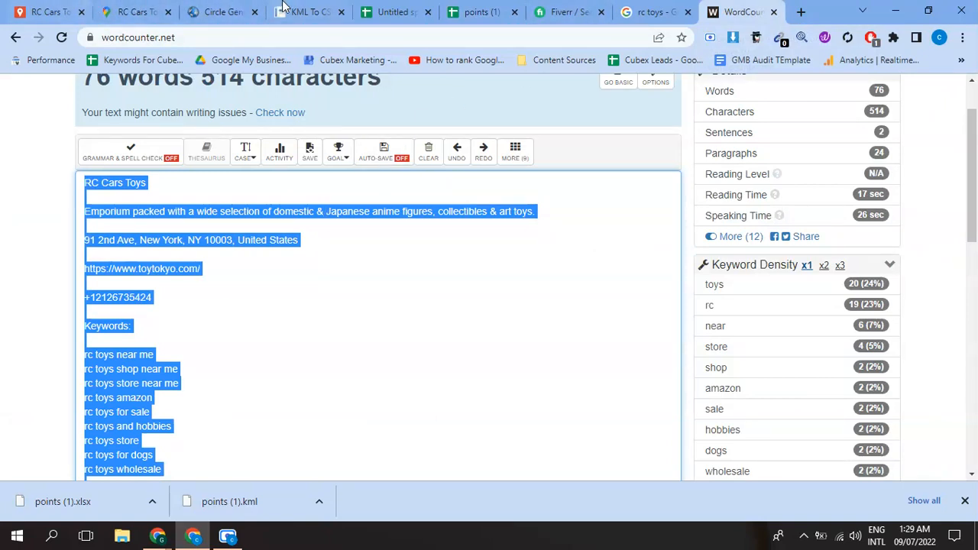
left_click(504, 8)
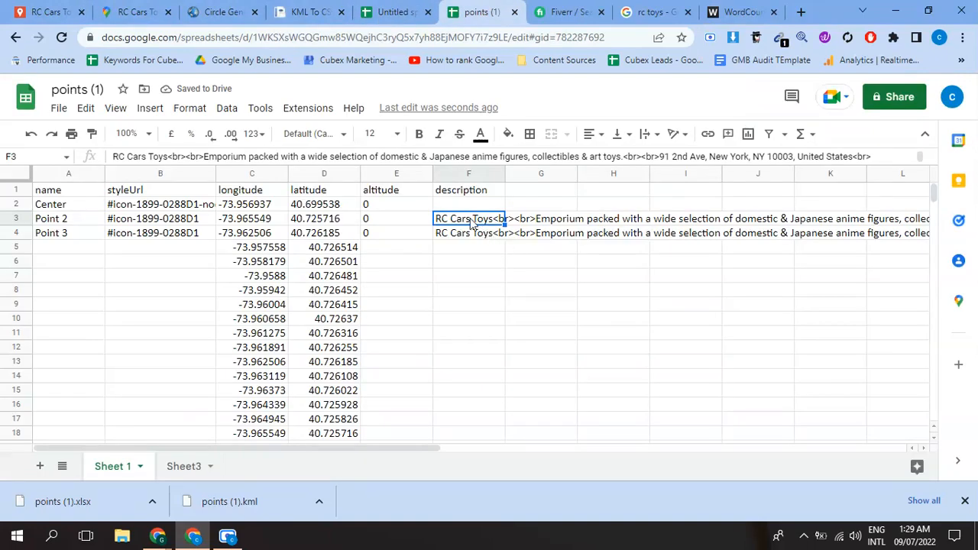
left_click(469, 263)
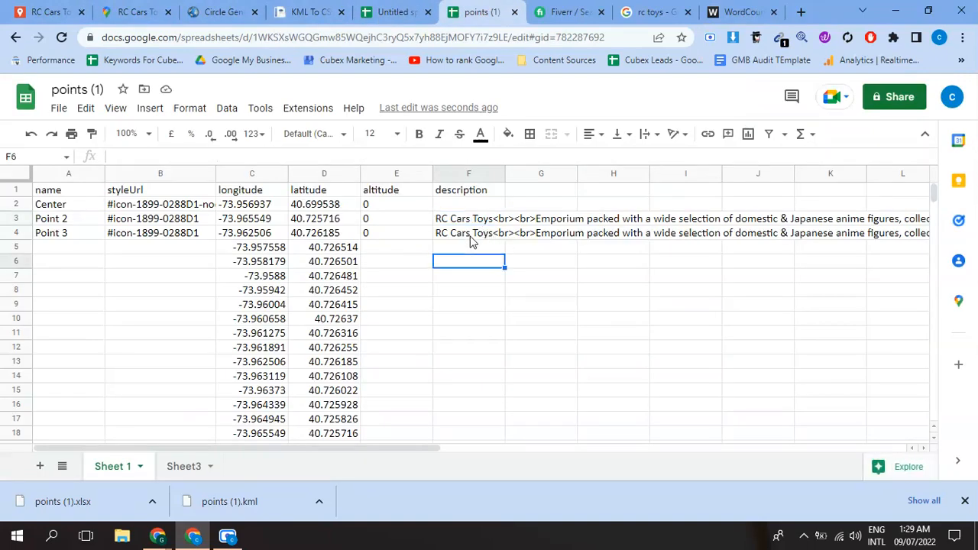
left_click(472, 237)
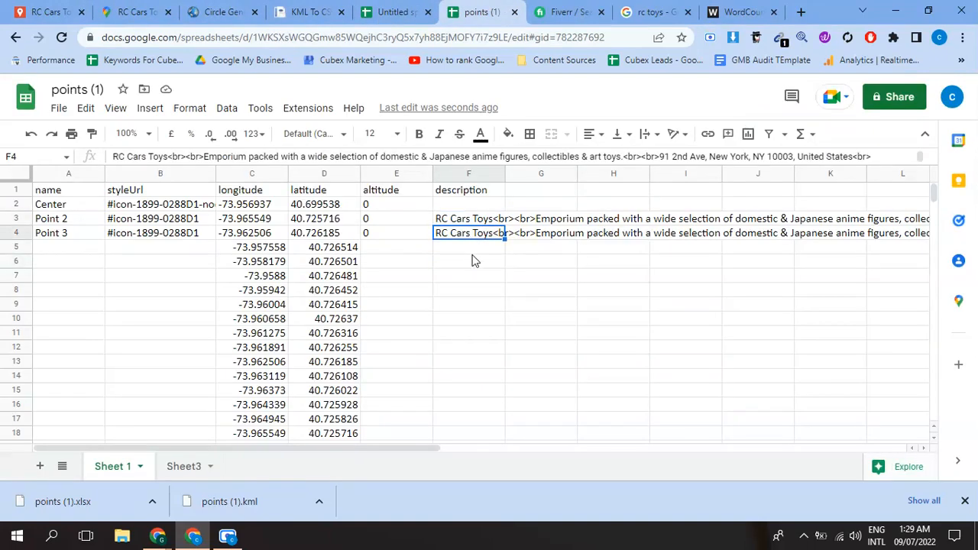
key("ctrl+h")
left_click(433, 197)
key("ctrl+v")
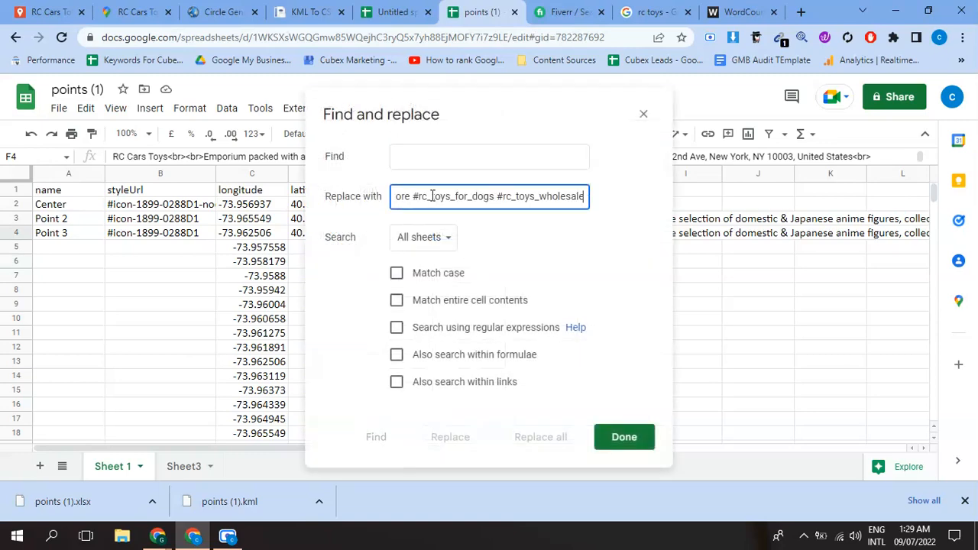
Set the Find text to the <br>-tagged description from cell F3, and inspect the tags in that cell
left_click_drag(388, 124, 528, 136)
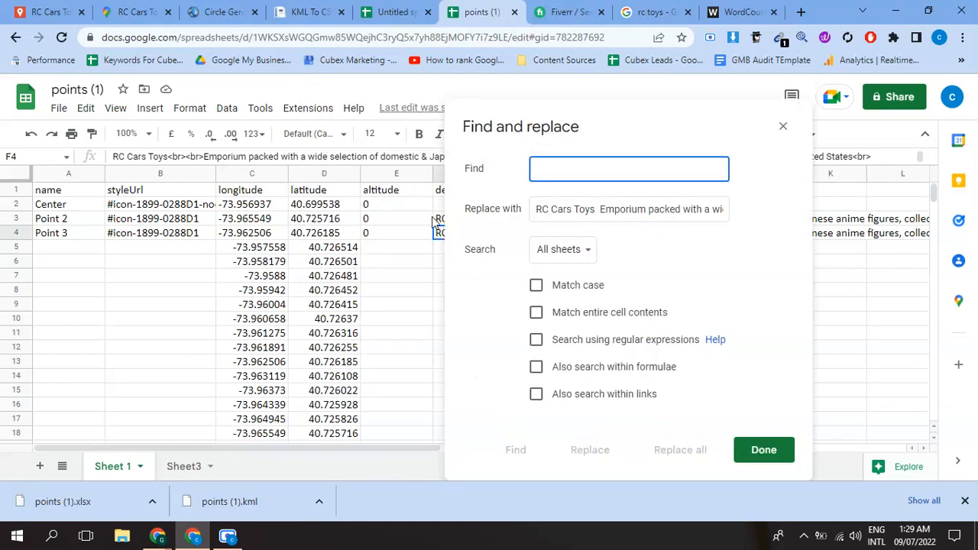
left_click(438, 220)
left_click(534, 172)
type("#rc_toys_for_dogs<br>#rc_toys_wholesale")
left_click_drag(600, 112, 689, 113)
double_click(468, 220)
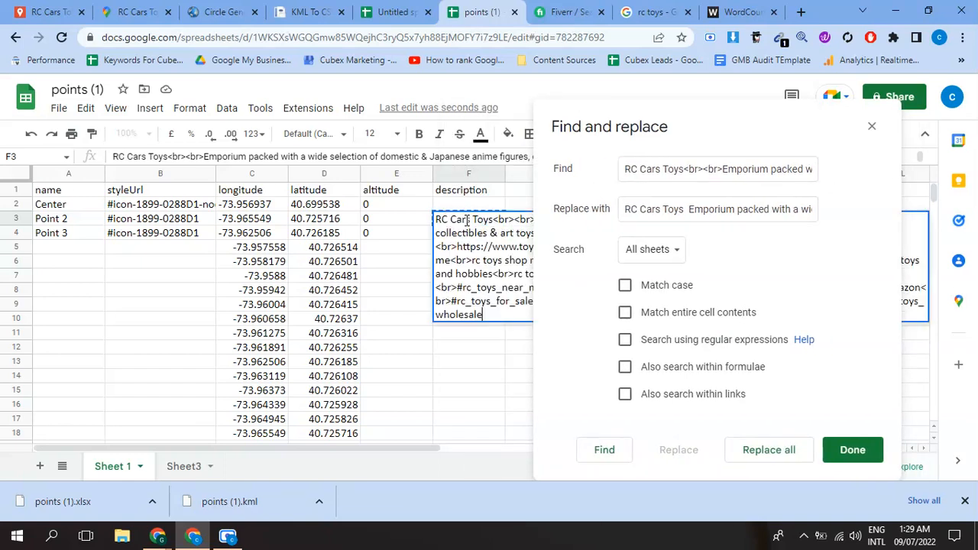
left_click_drag(514, 220, 494, 220)
left_click(447, 369)
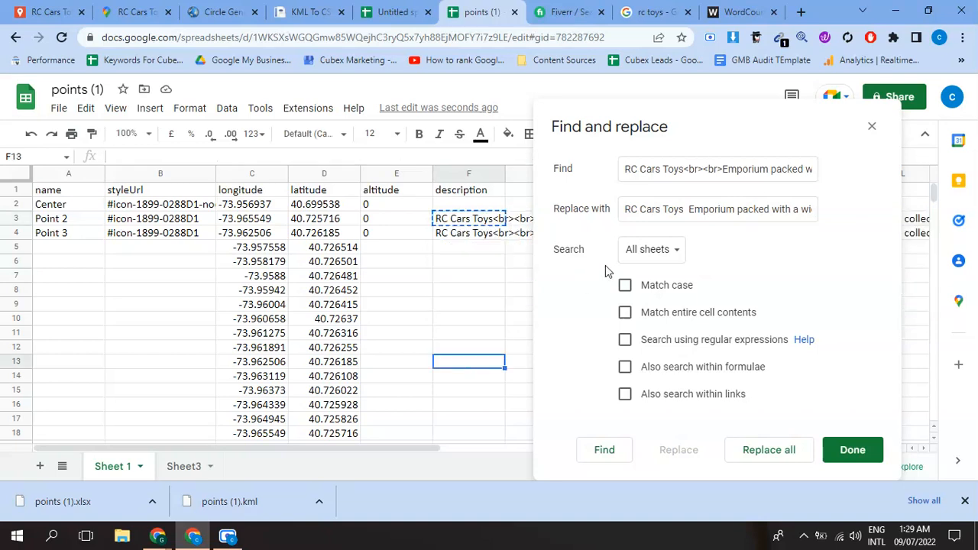
Limit Find and replace to this sheet, replace all occurrences of the <br>-tagged description, and close the dialog
left_click(646, 259)
left_click(654, 273)
left_click(760, 452)
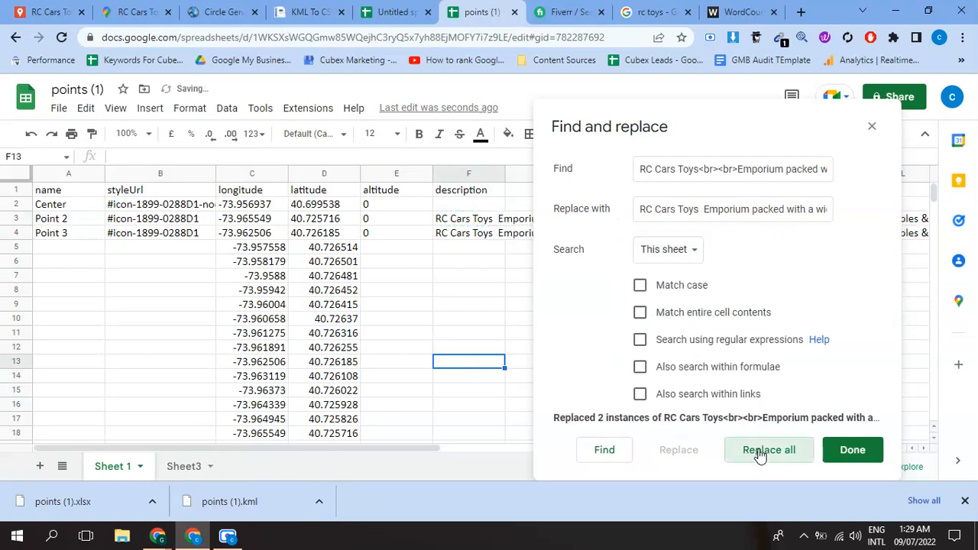
left_click(850, 452)
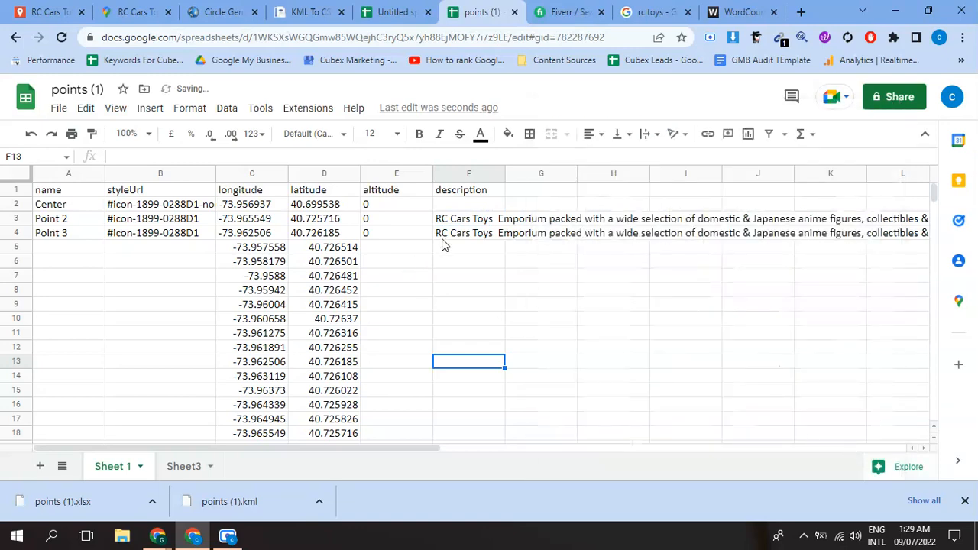
Extend the point names from A3:A4 down to A365, and fill the styleUrl value #icon-1899-0288D1 from B4 unchanged down to B365
left_click_drag(66, 220, 103, 394)
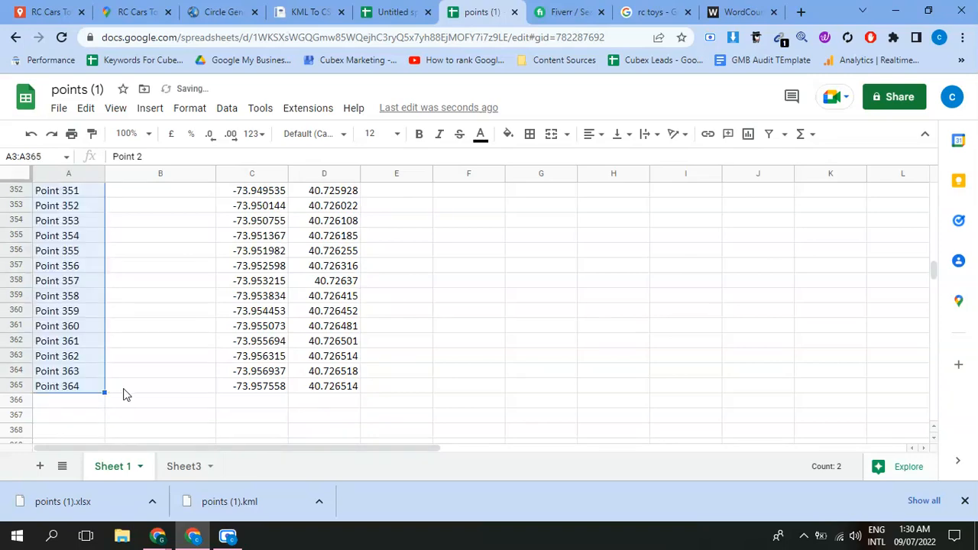
left_click(127, 388)
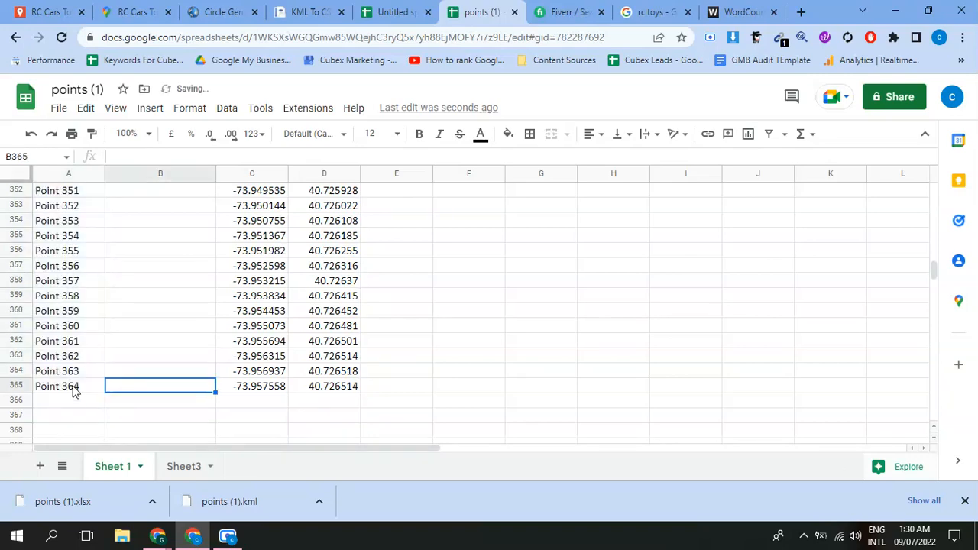
scroll(259, 361, "up", 6)
scroll(939, 263, "up", 20)
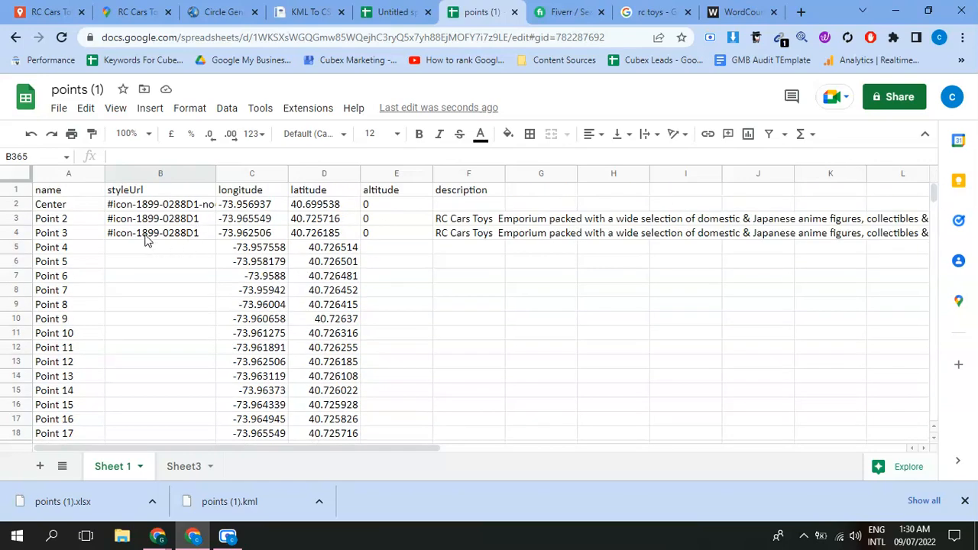
left_click(153, 233)
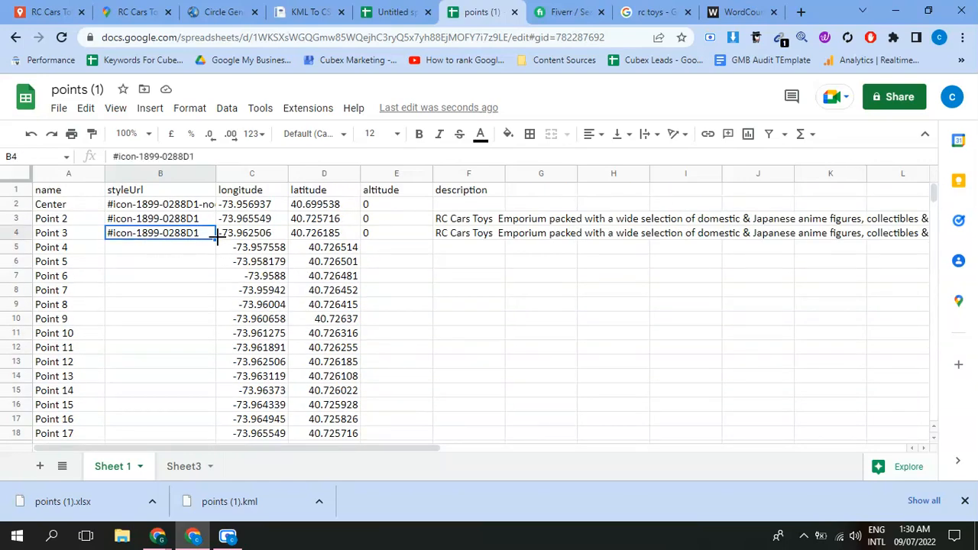
left_click_drag(217, 236, 176, 342)
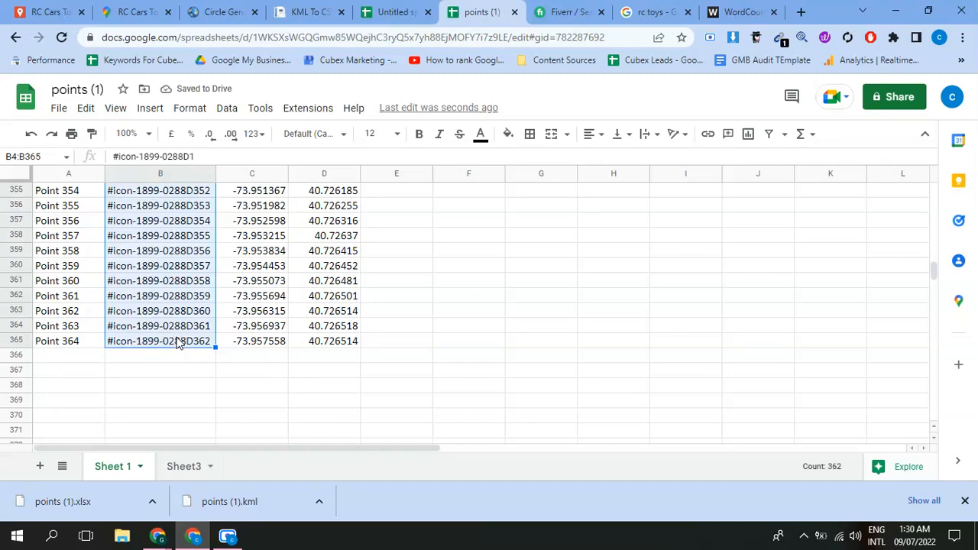
key("ctrl+d")
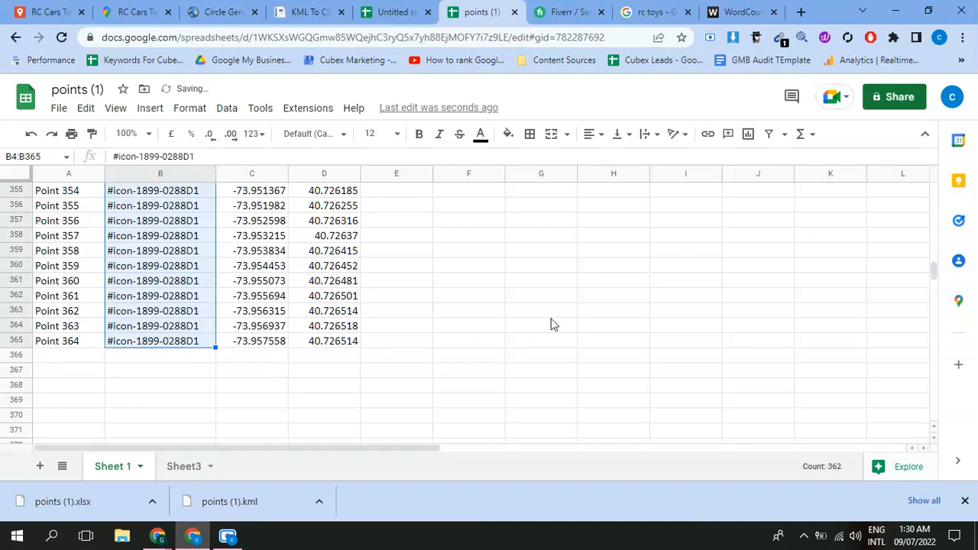
left_click(552, 319)
Fill the RC Cars Toys description from F4 down the description column to F365
scroll(550, 323, "up", 8)
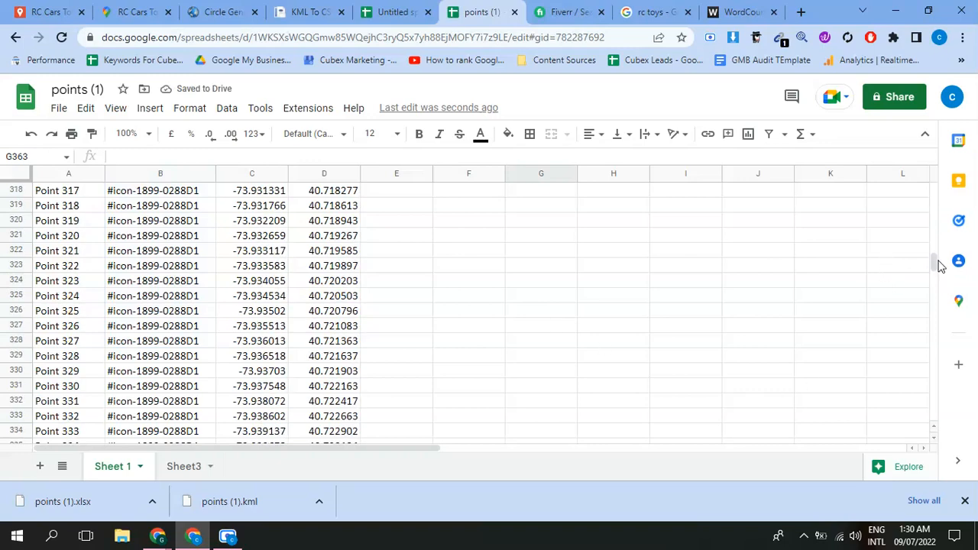
left_click_drag(932, 262, 943, 188)
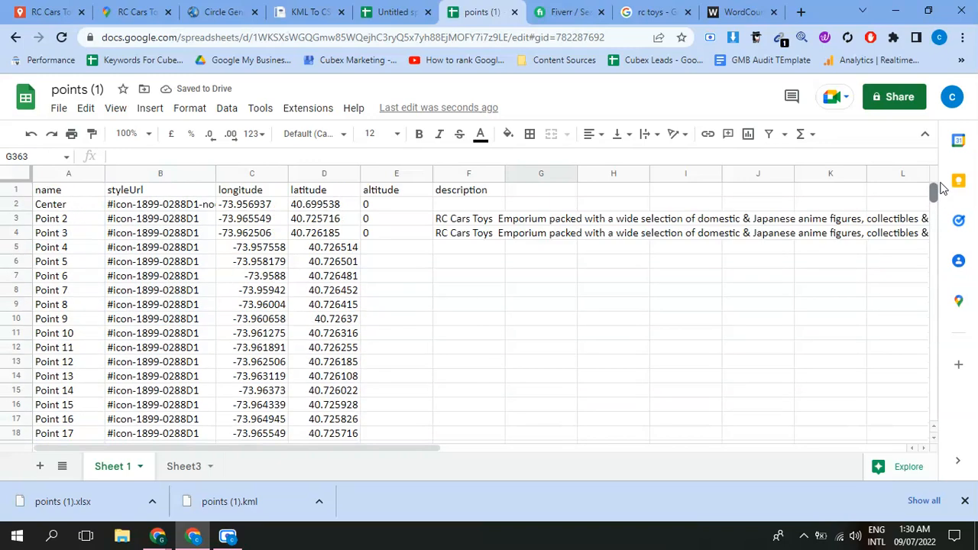
left_click(450, 239)
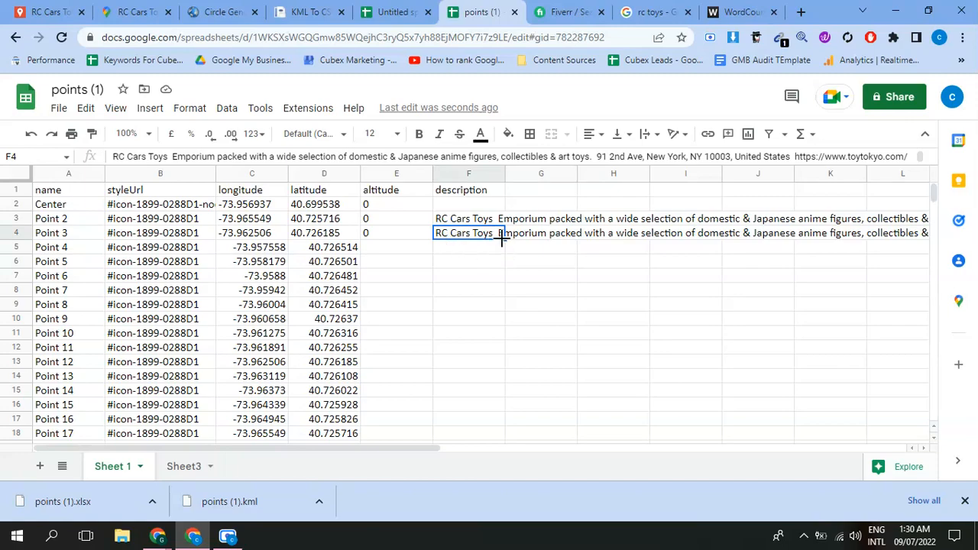
left_click_drag(502, 239, 447, 334)
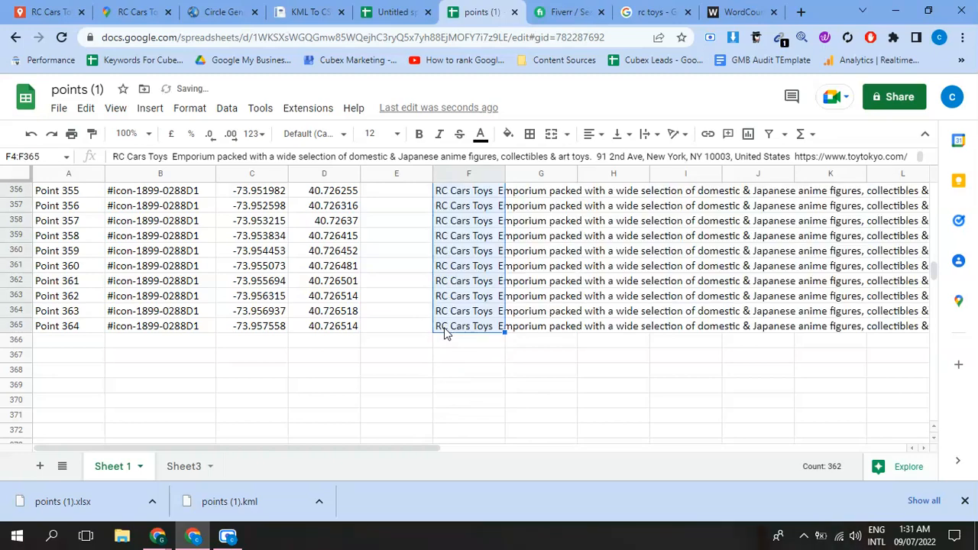
left_click(391, 361)
Copy the description from F3 into the Center row's description cell F2
scroll(391, 365, "up", 6)
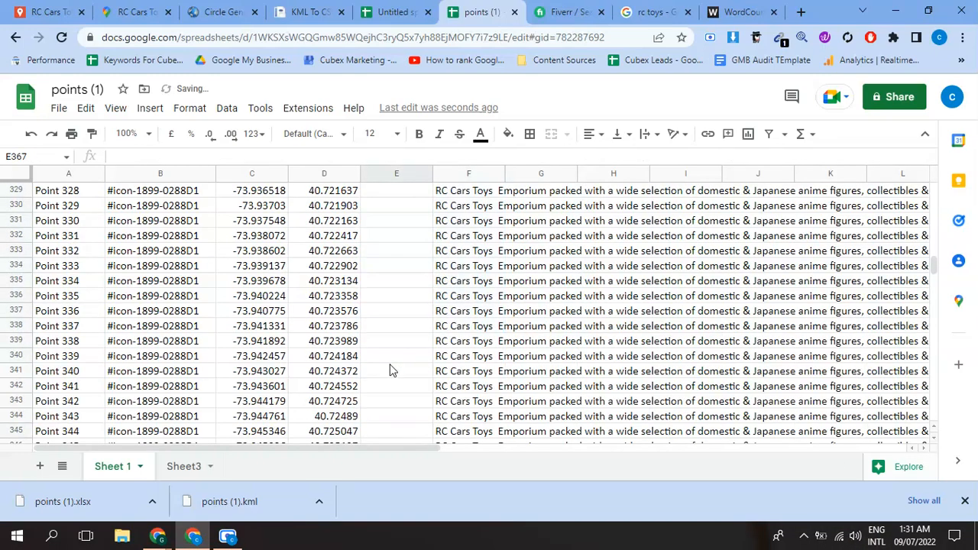
scroll(391, 368, "up", 12)
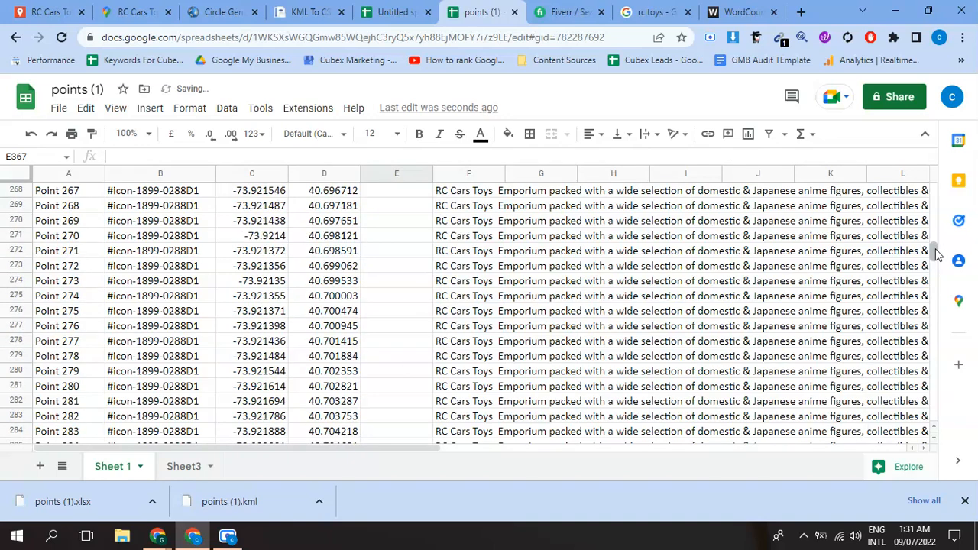
left_click_drag(935, 253, 940, 181)
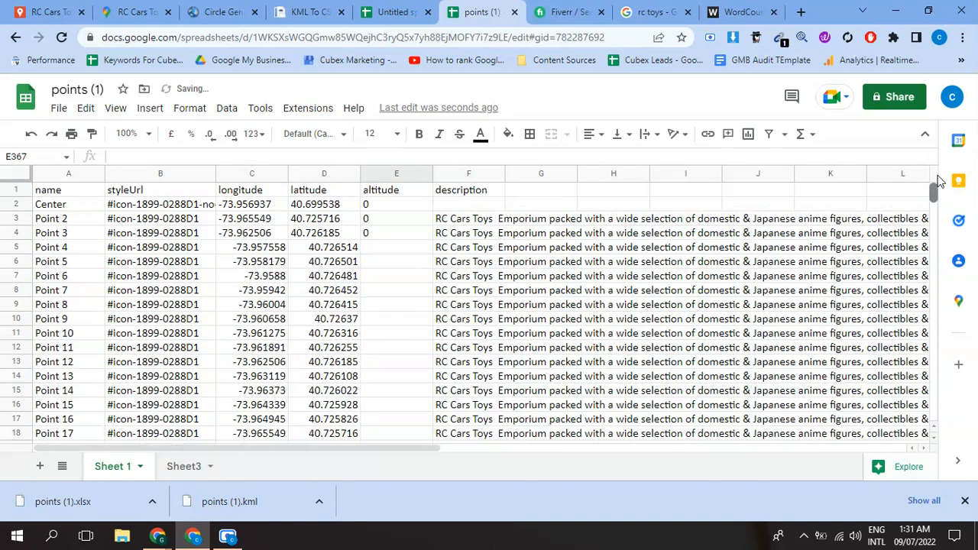
left_click(384, 192)
left_click(371, 176)
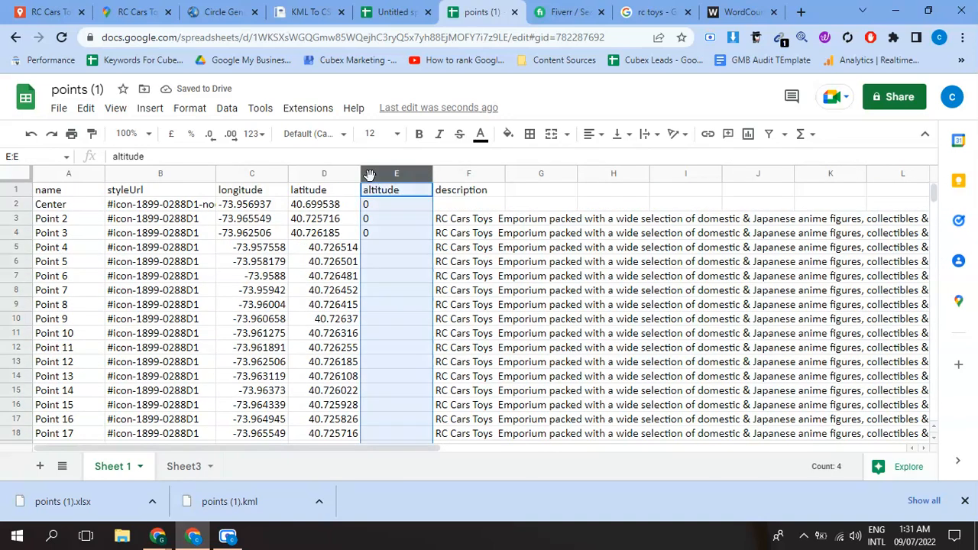
left_click(389, 237)
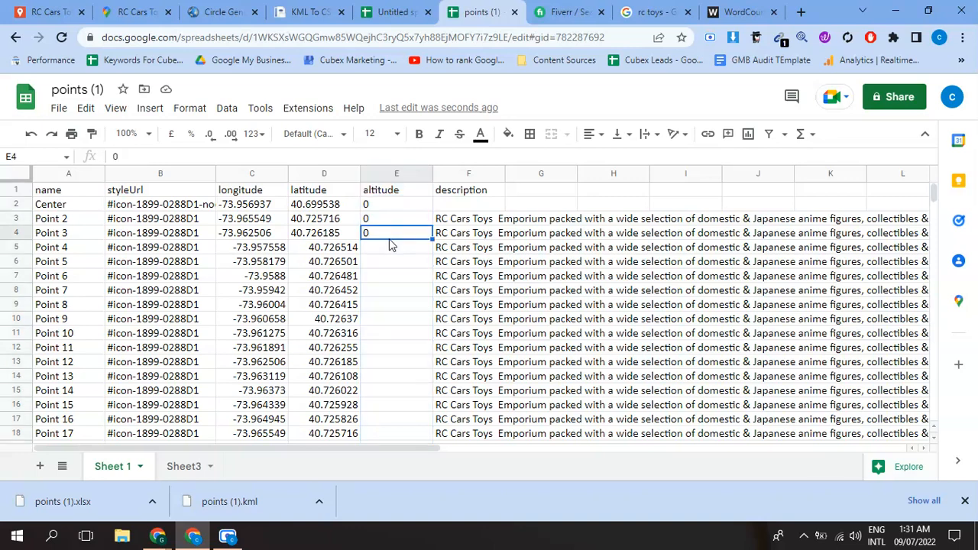
left_click(451, 219)
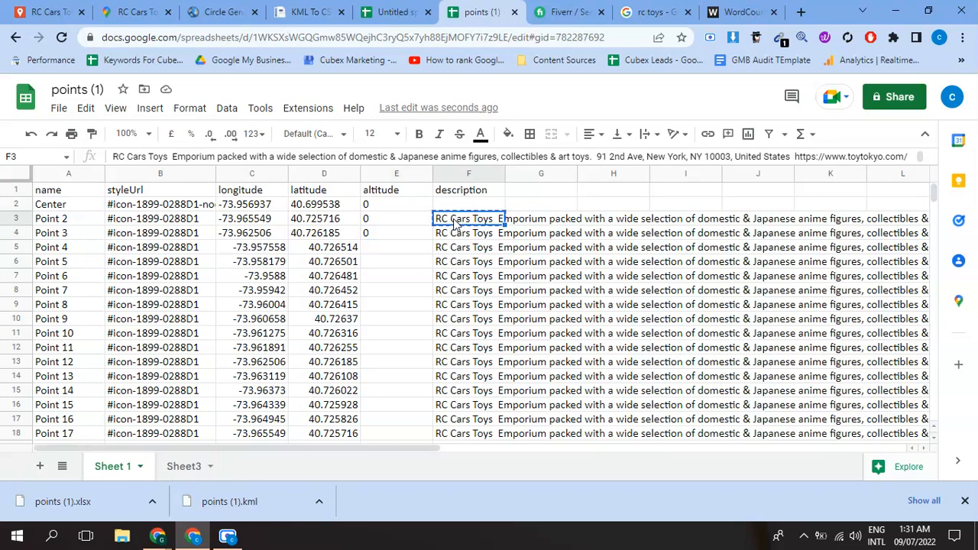
left_click(461, 204)
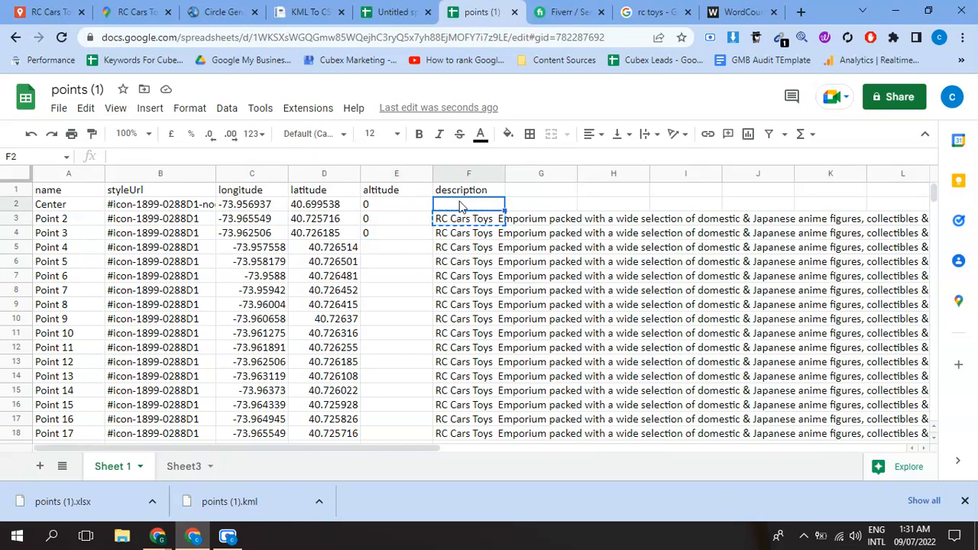
key("ctrl+v")
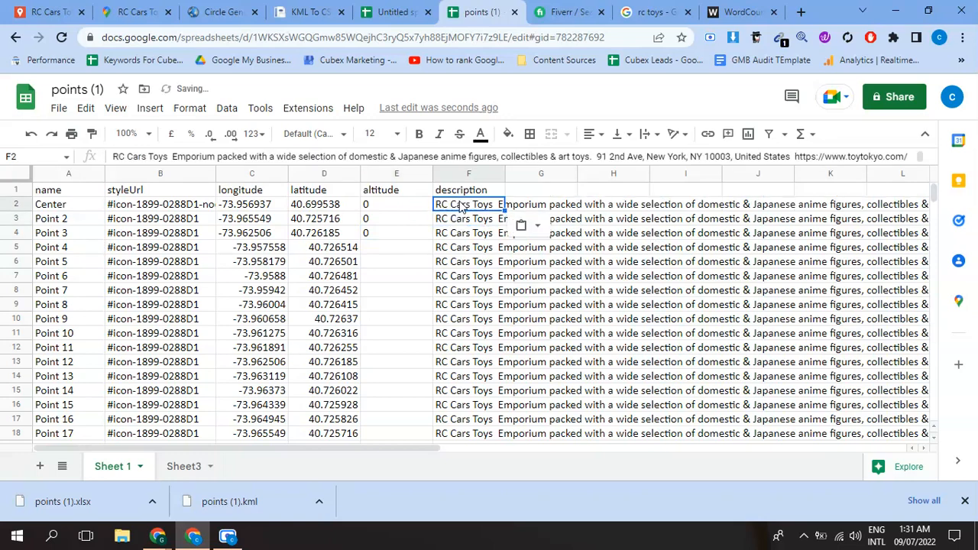
Open the full description text in cell F4 to check it, leaving the cell without changes
left_click(430, 236)
left_click(461, 221)
left_click(464, 233)
double_click(464, 233)
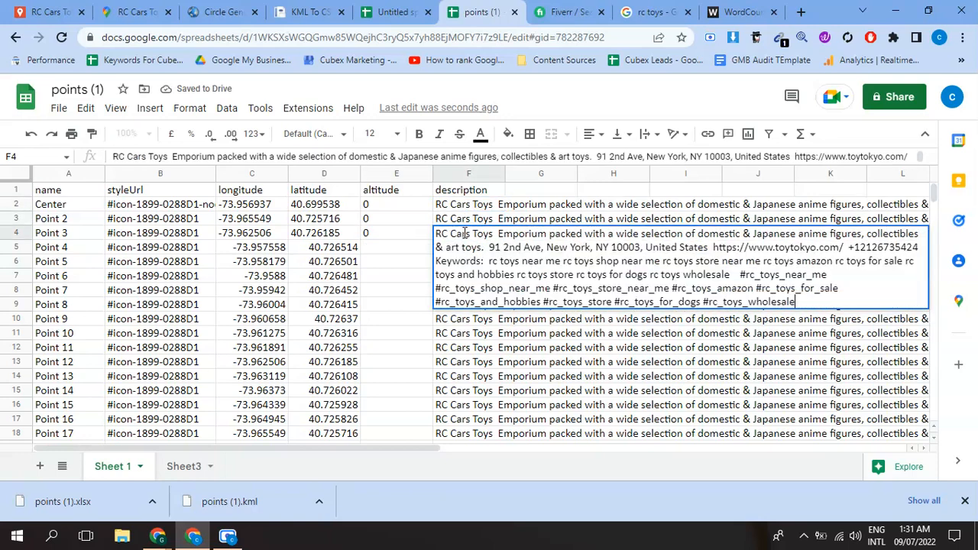
left_click(395, 308)
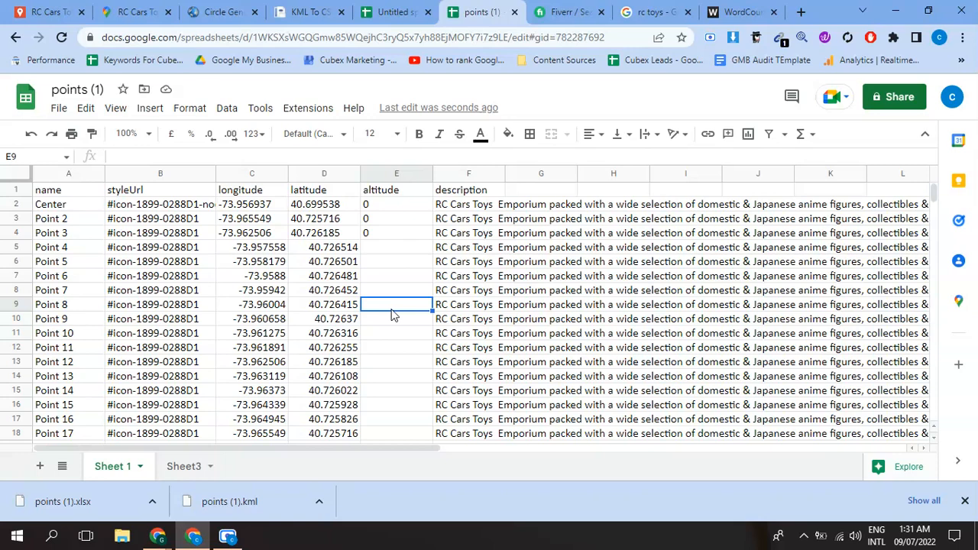
Rename the spreadsheet as 365points (1)
left_click(73, 90)
key("Left")
key("Left")
type("365")
left_click(408, 247)
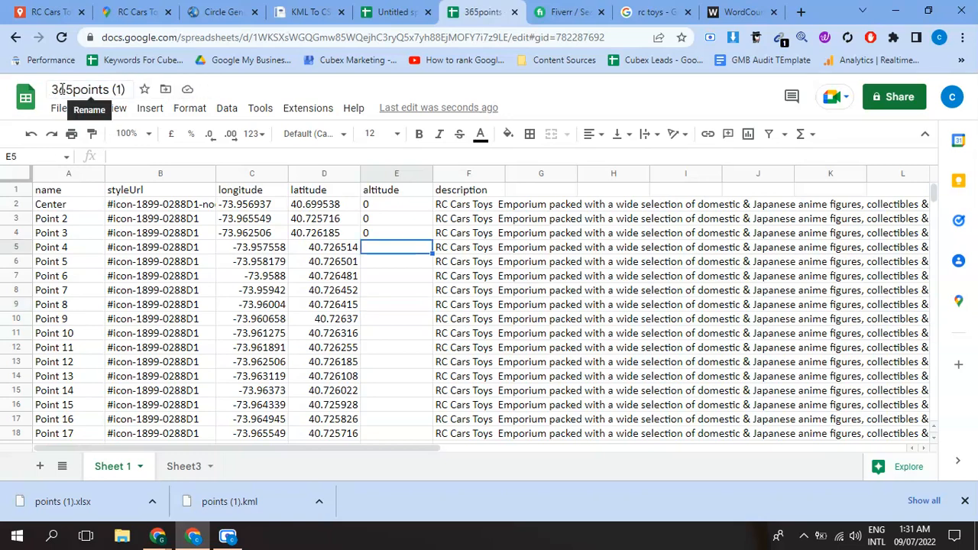
Switch to the RC Cars Toys map in Google My Maps and delete its points layer
left_click(33, 9)
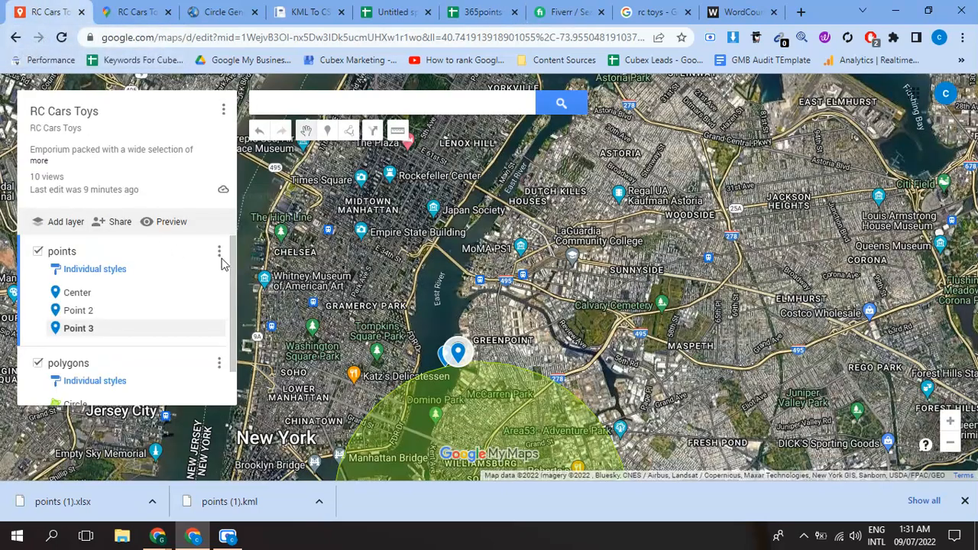
left_click(220, 254)
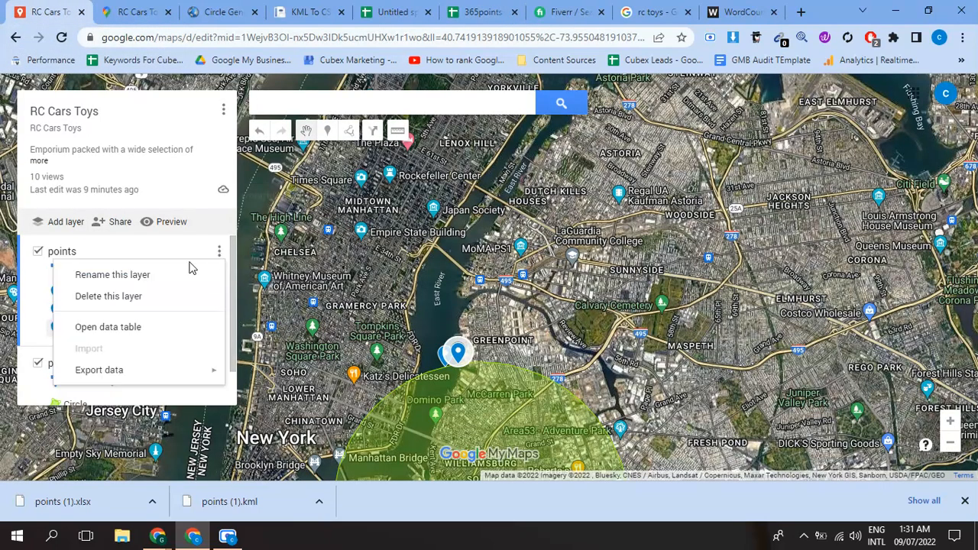
left_click(104, 302)
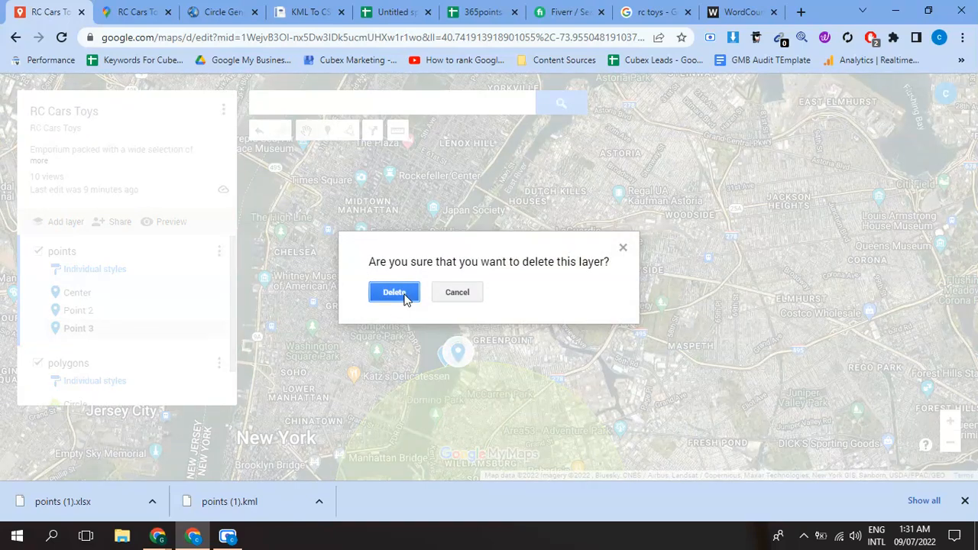
left_click(394, 292)
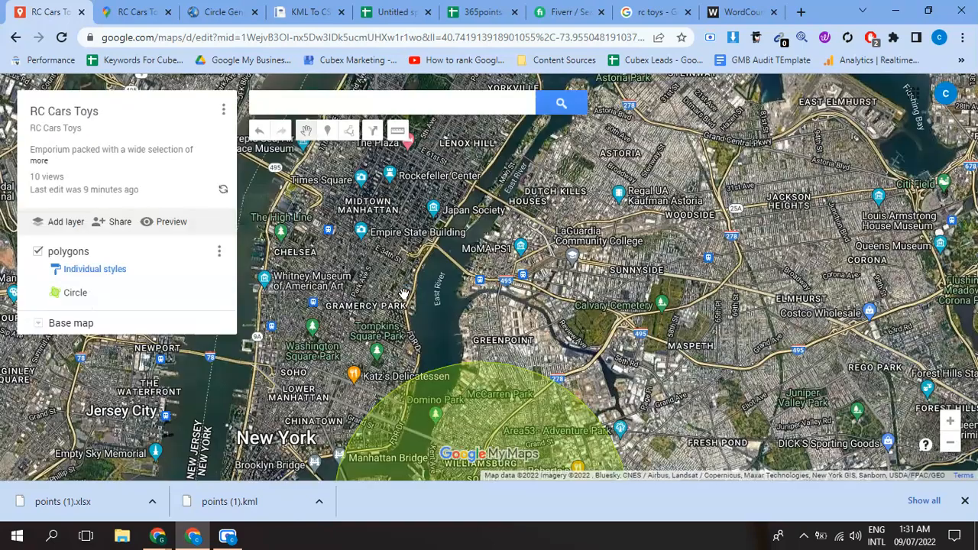
Add a new layer to the map and choose the 365points (1) spreadsheet from Google Drive as its import file
left_click(66, 222)
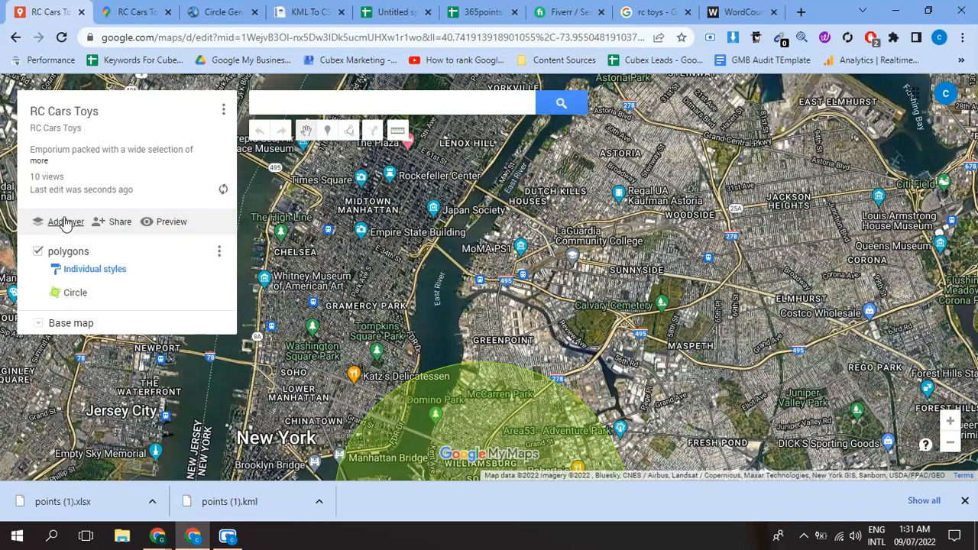
left_click(66, 223)
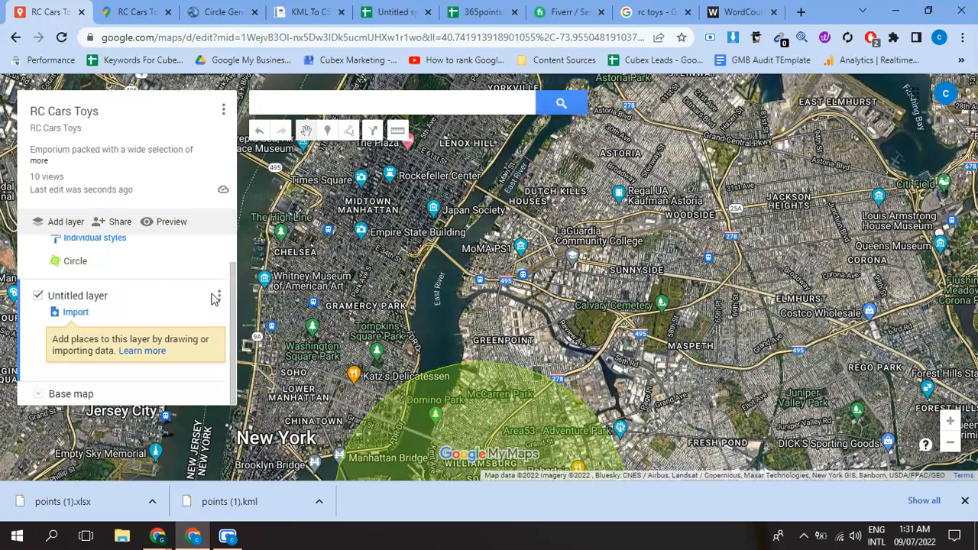
scroll(214, 298, "up", 1)
left_click(71, 345)
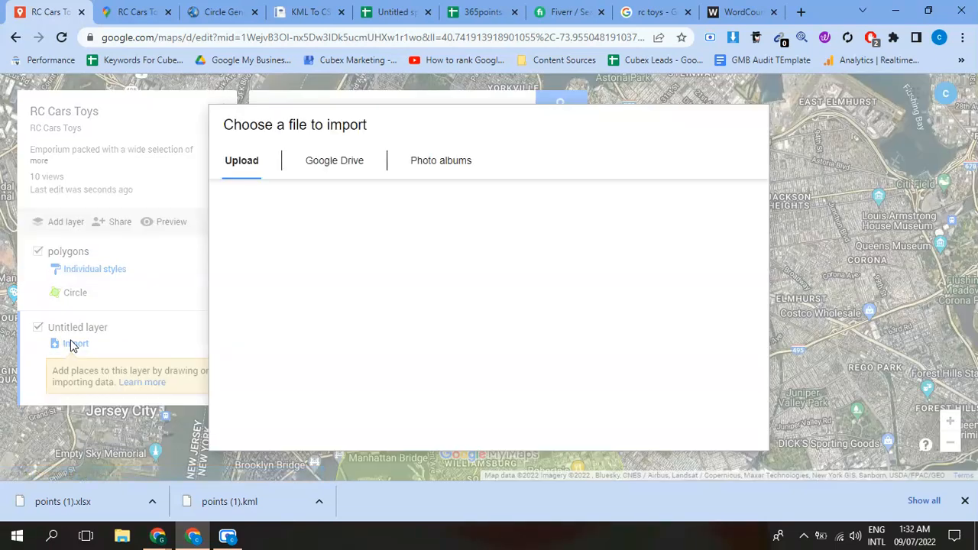
left_click(321, 167)
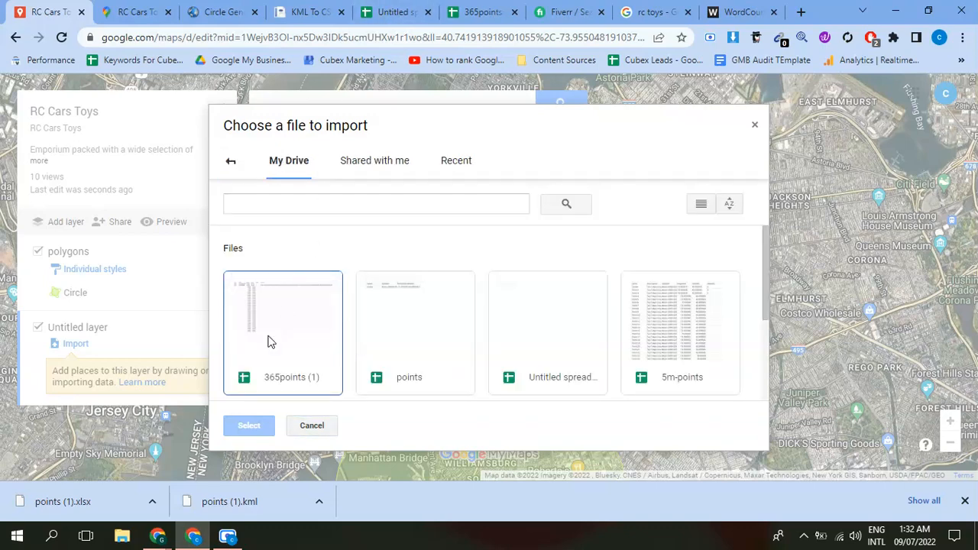
double_click(268, 341)
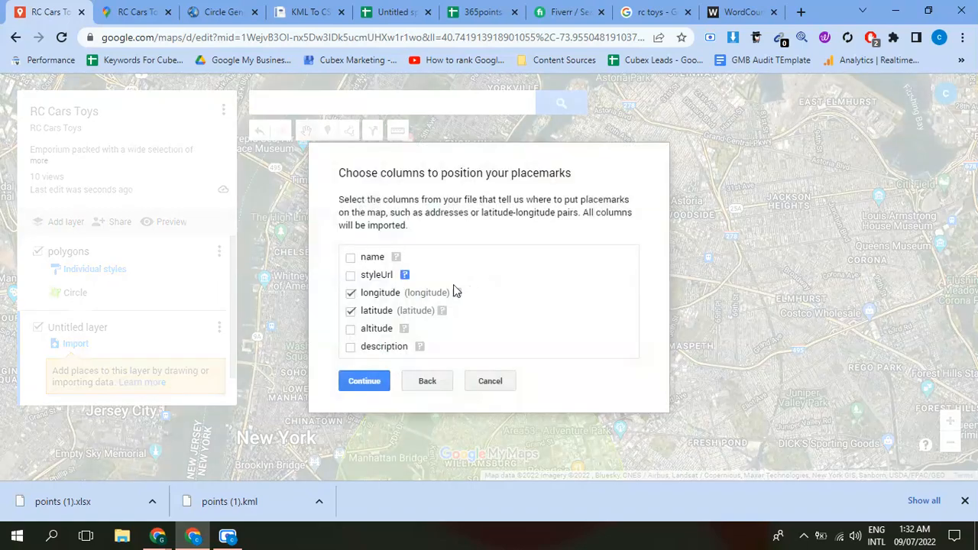
Tick description, styleUrl and name alongside longitude and latitude as position columns, and finish the import with name as the marker title
left_click(351, 348)
left_click(351, 275)
left_click(350, 258)
left_click(367, 381)
left_click(351, 251)
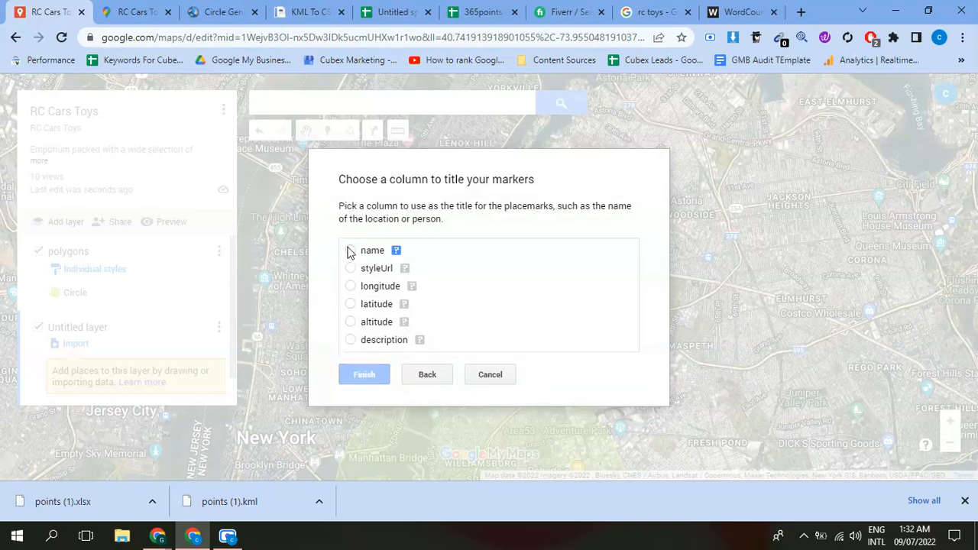
left_click(365, 375)
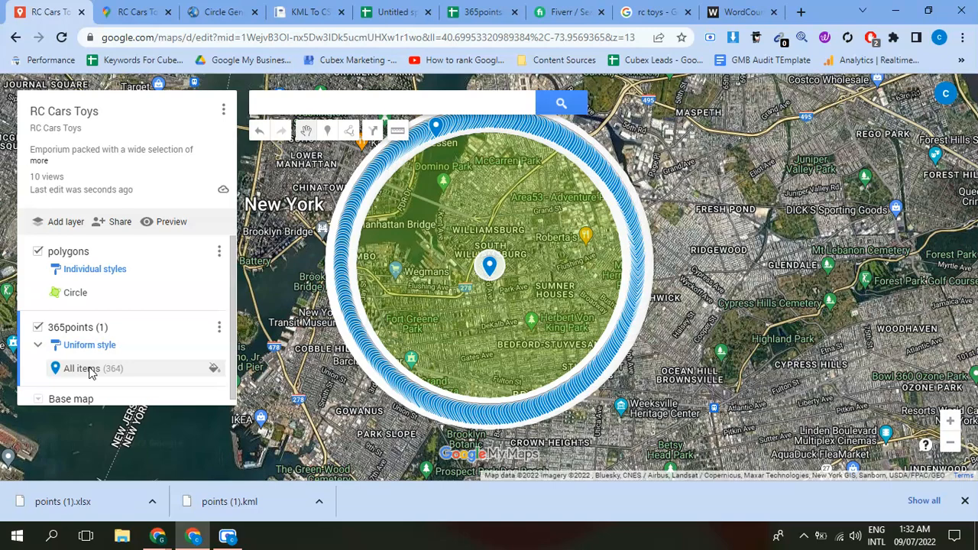
Style all markers of the 365points (1) layer with the walking-person icon in dark blue
left_click(214, 370)
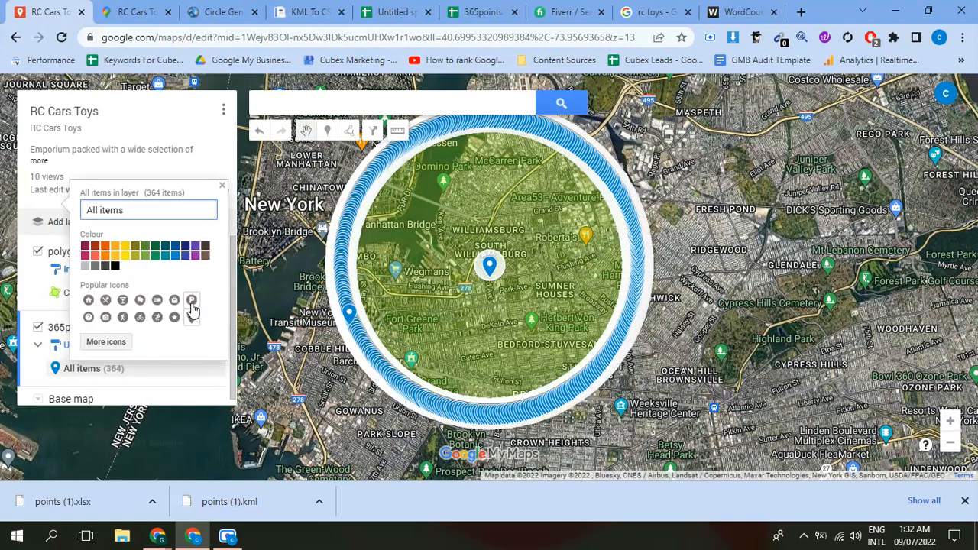
left_click(191, 301)
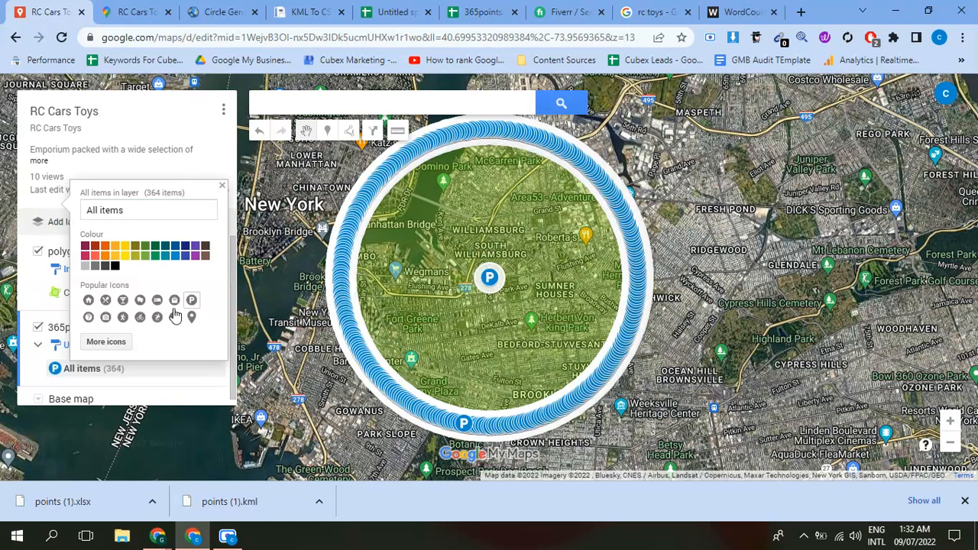
left_click(122, 317)
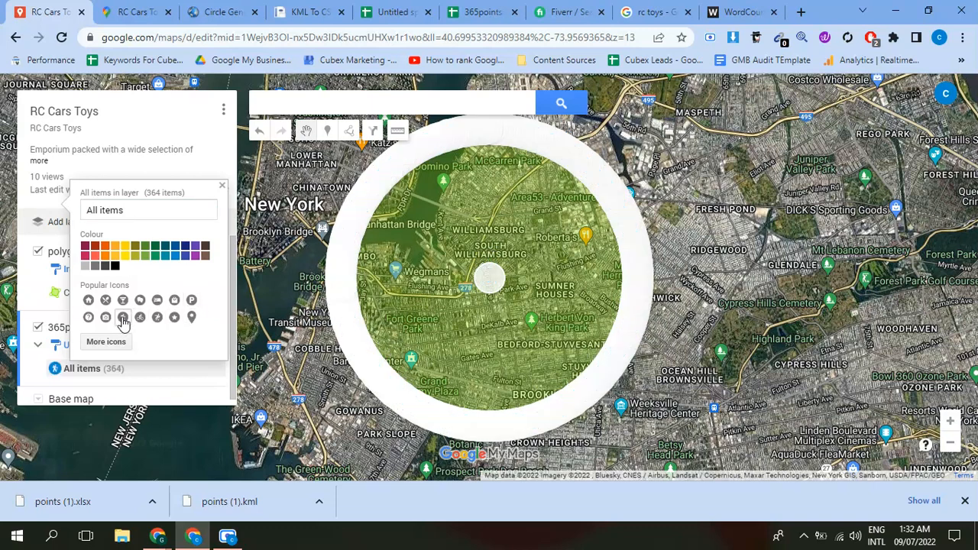
left_click(132, 257)
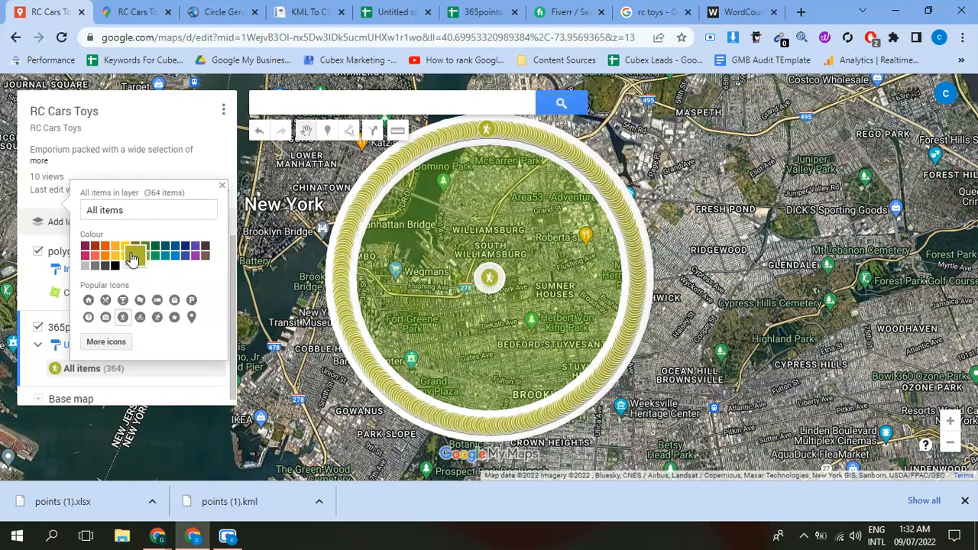
left_click(186, 254)
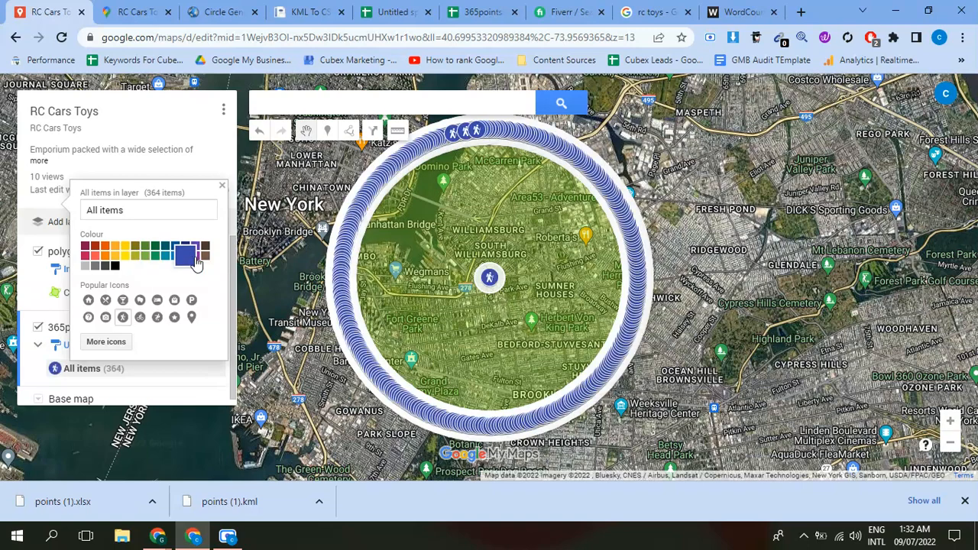
left_click(402, 299)
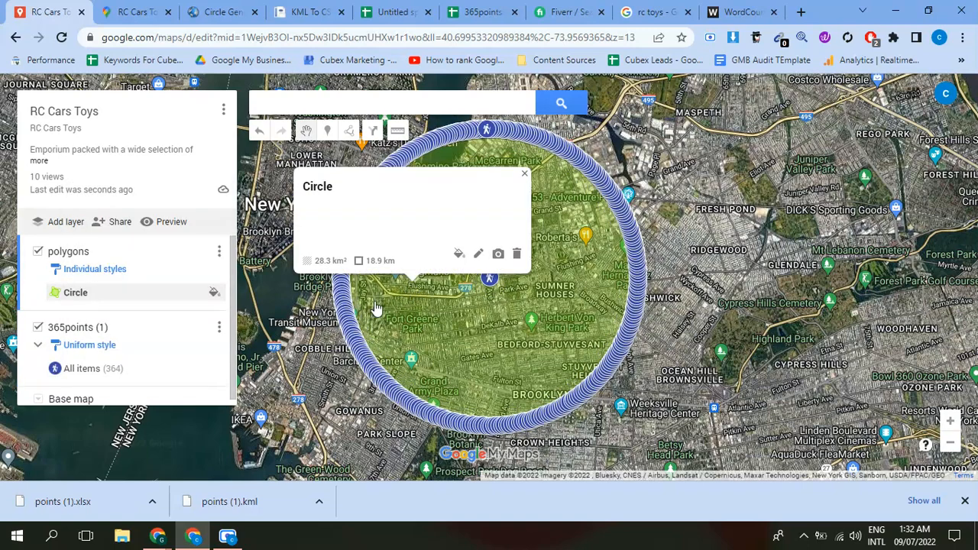
Examine the description and keywords of one marker on the western edge of the circle, and close its details
scroll(428, 307, "up", 2)
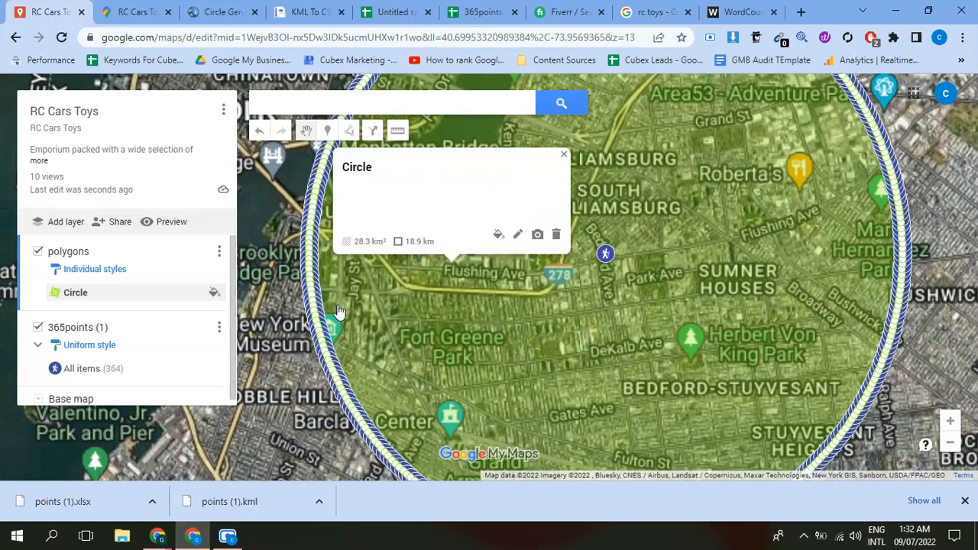
scroll(313, 310, "up", 3)
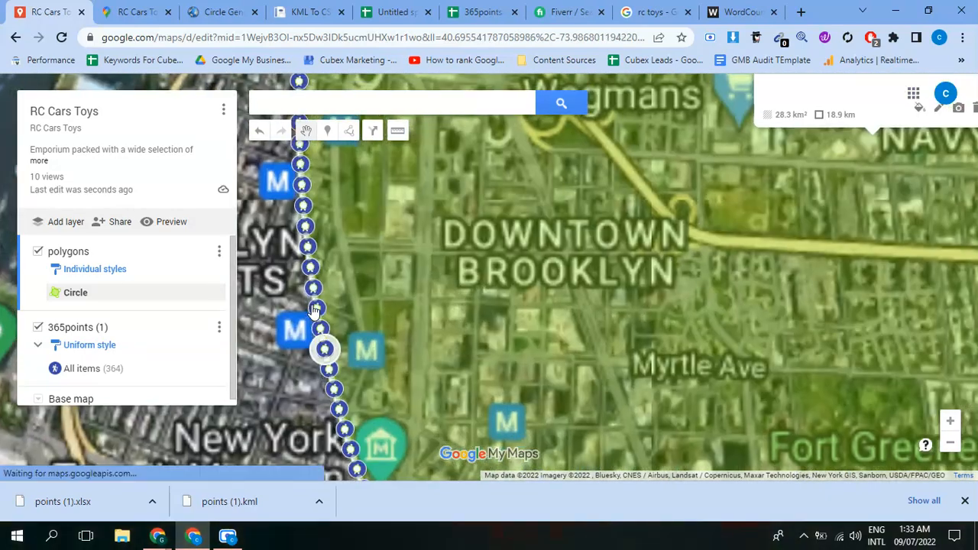
left_click(313, 308)
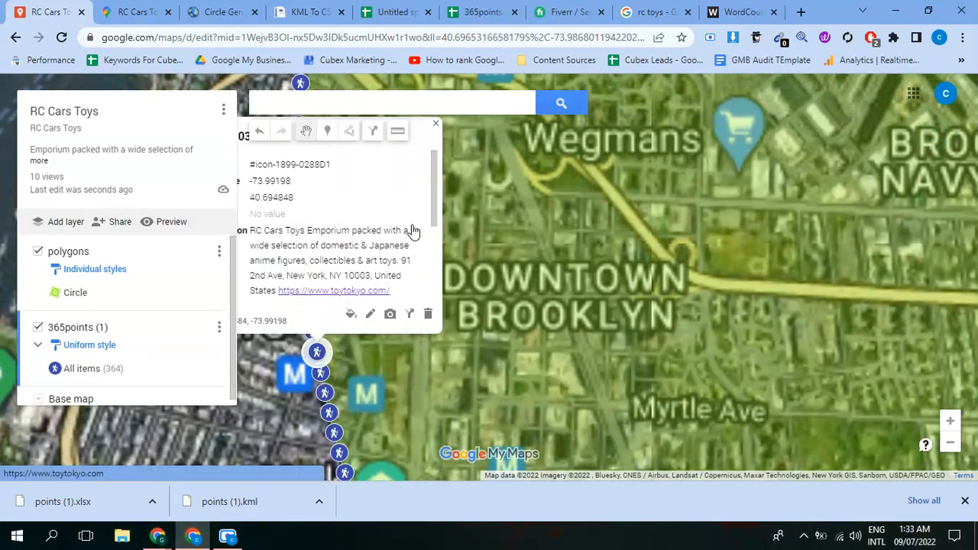
scroll(437, 243, "down", 2)
scroll(437, 243, "down", 3)
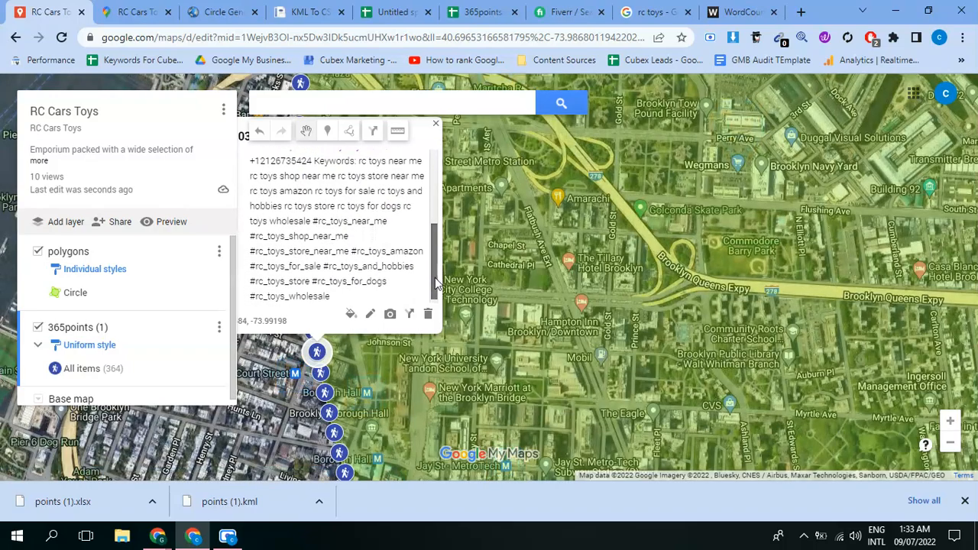
left_click(436, 124)
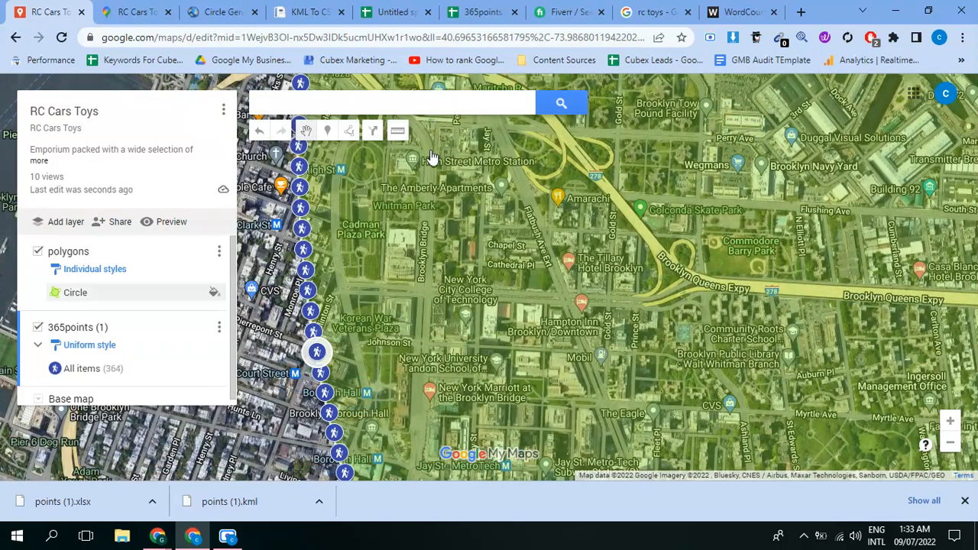
scroll(416, 302, "down", 3)
scroll(416, 302, "down", 2)
left_click_drag(476, 282, 427, 292)
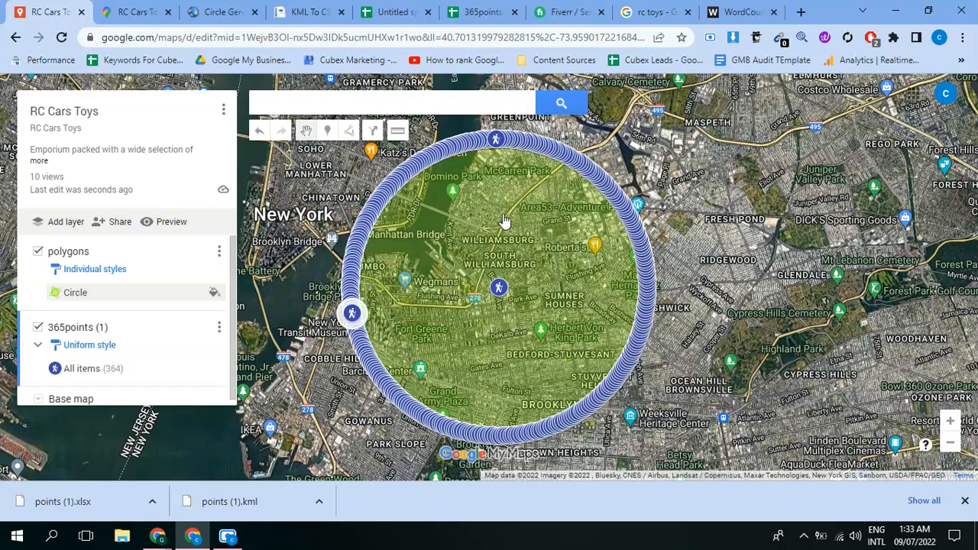
Switch to the KML circle generator and set the circle's radius to 6 kilometers
left_click(222, 11)
scroll(62, 229, "up", 15)
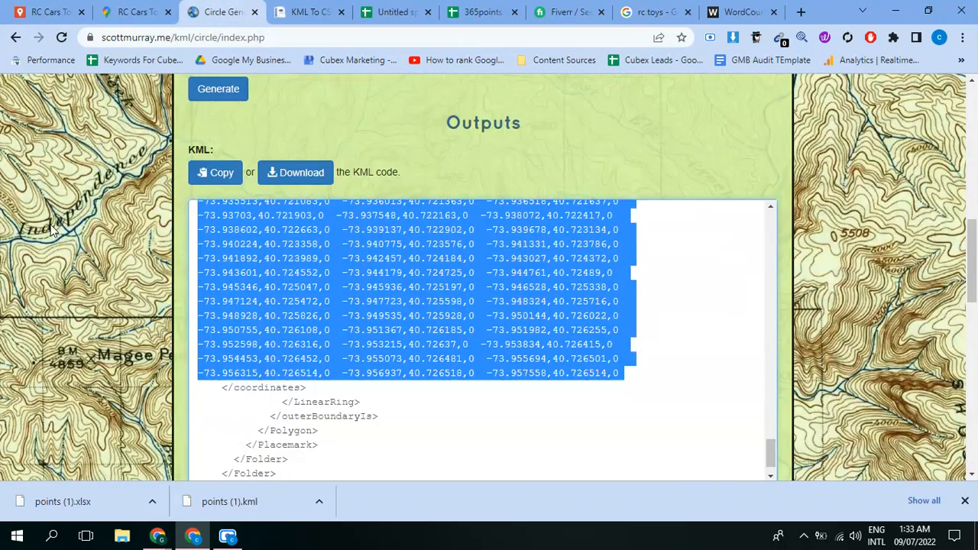
scroll(61, 243, "down", 2)
scroll(62, 243, "down", 1)
left_click_drag(218, 329, 178, 335)
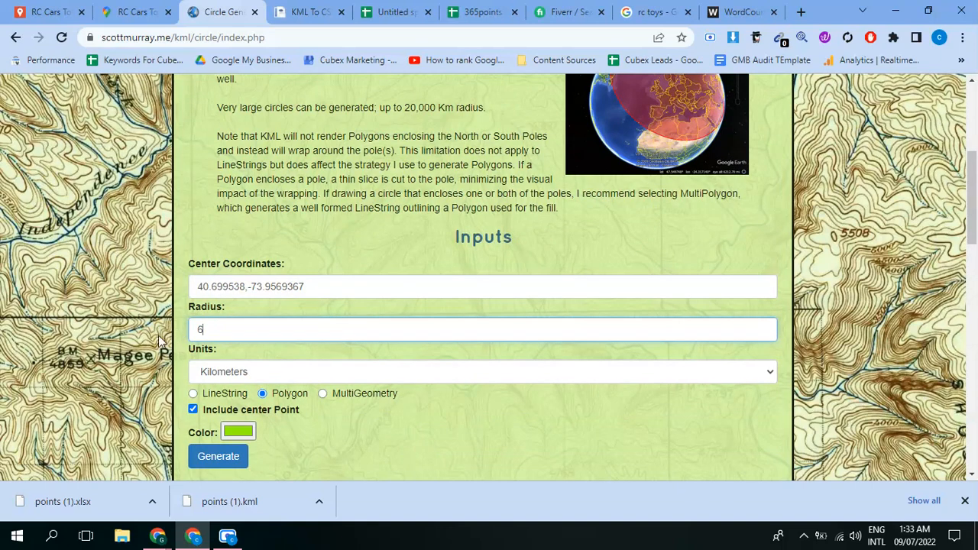
left_click(70, 344)
left_click(214, 328)
scroll(94, 347, "down", 2)
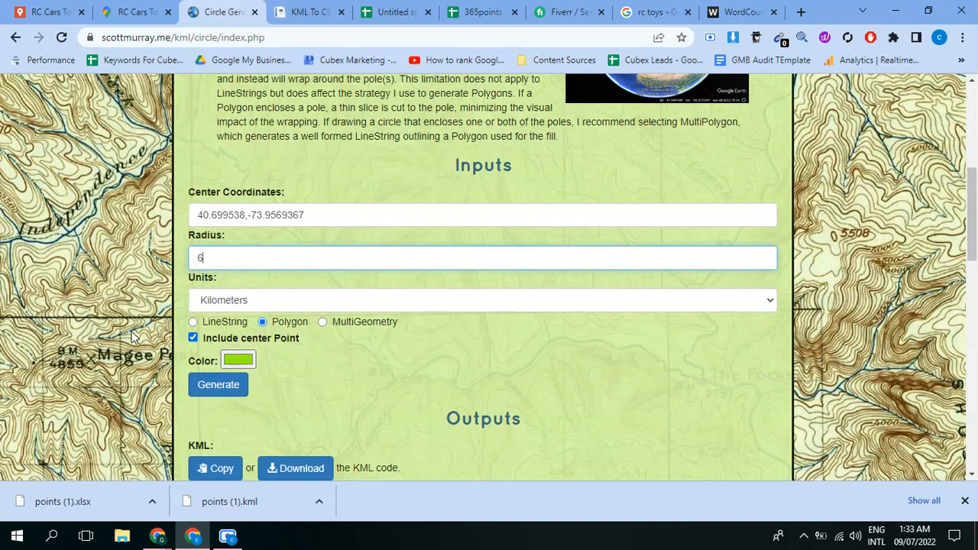
Generate the circle polygon in orange and download its KML file
left_click(239, 362)
left_click_drag(355, 286, 372, 287)
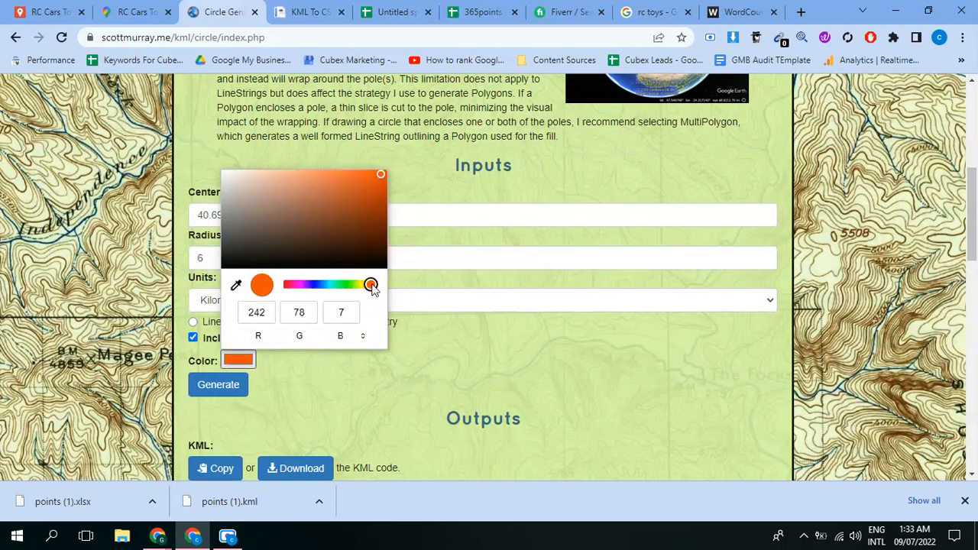
left_click(203, 391)
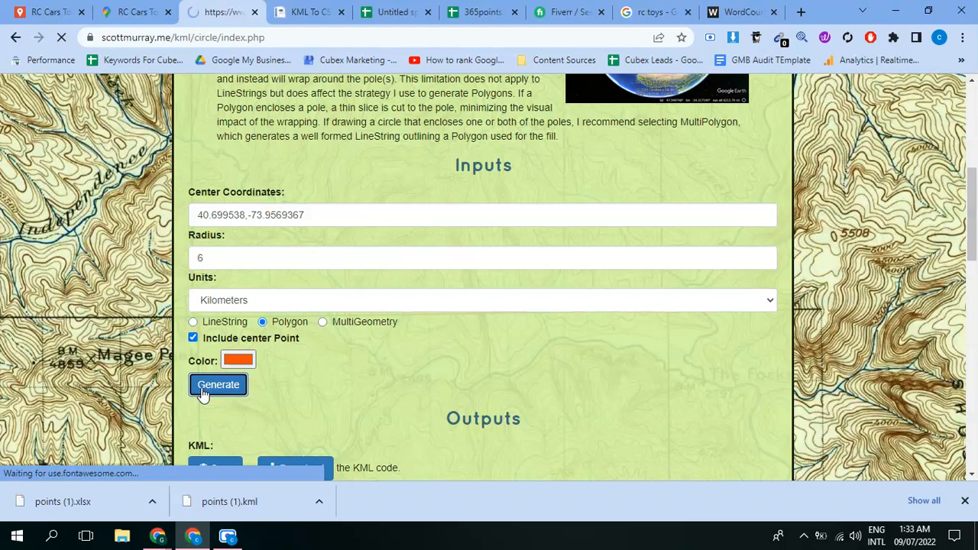
scroll(81, 340, "down", 3)
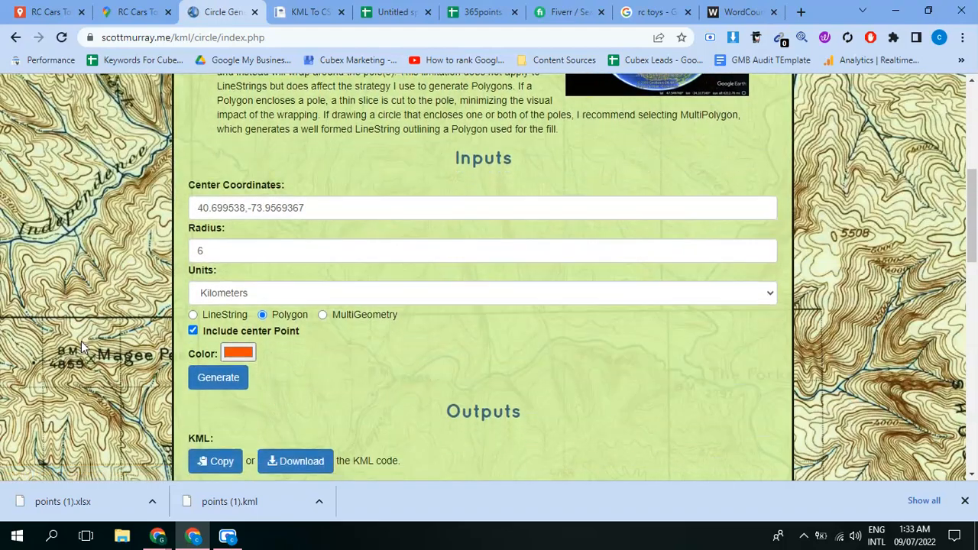
left_click(298, 334)
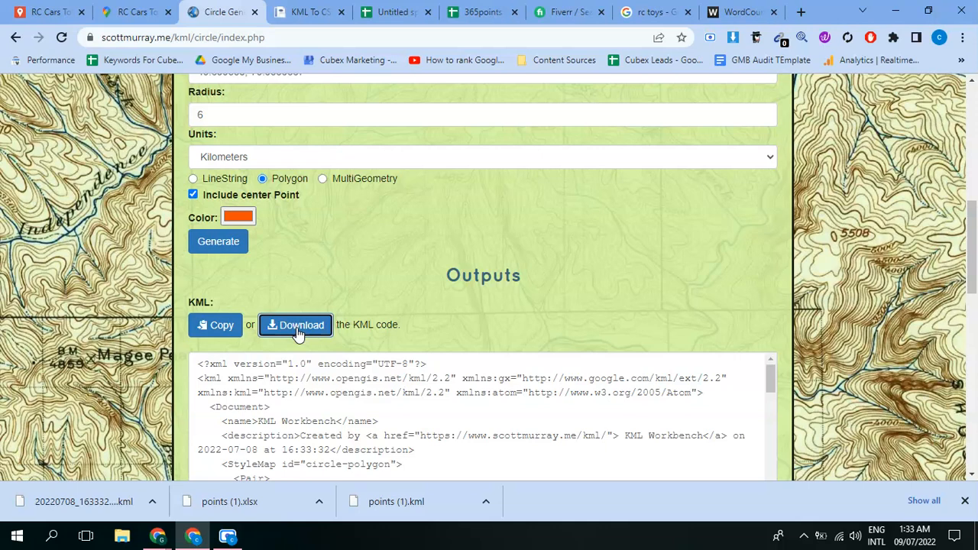
Switch back to the RC Cars Toys map, add two new layers and import the newly downloaded circle KML into the first
left_click(30, 11)
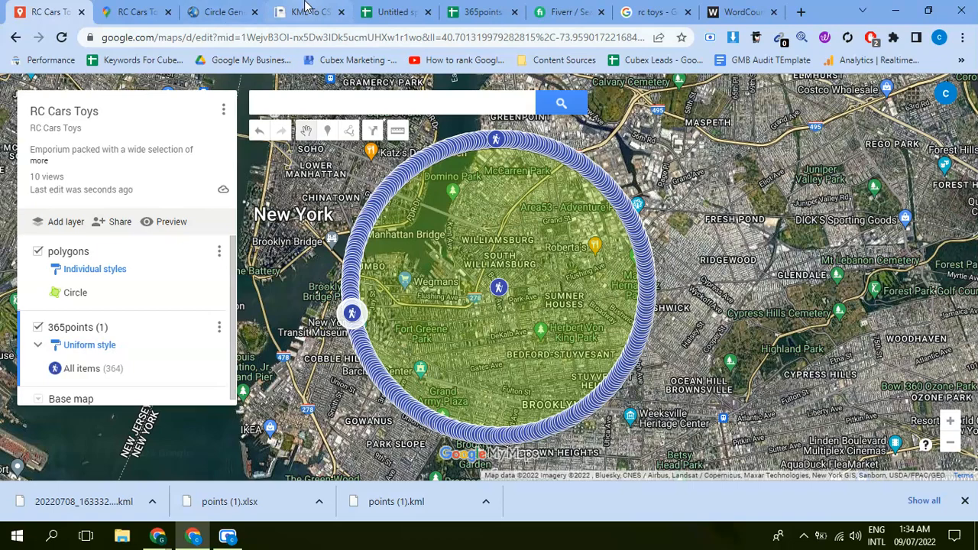
left_click(64, 227)
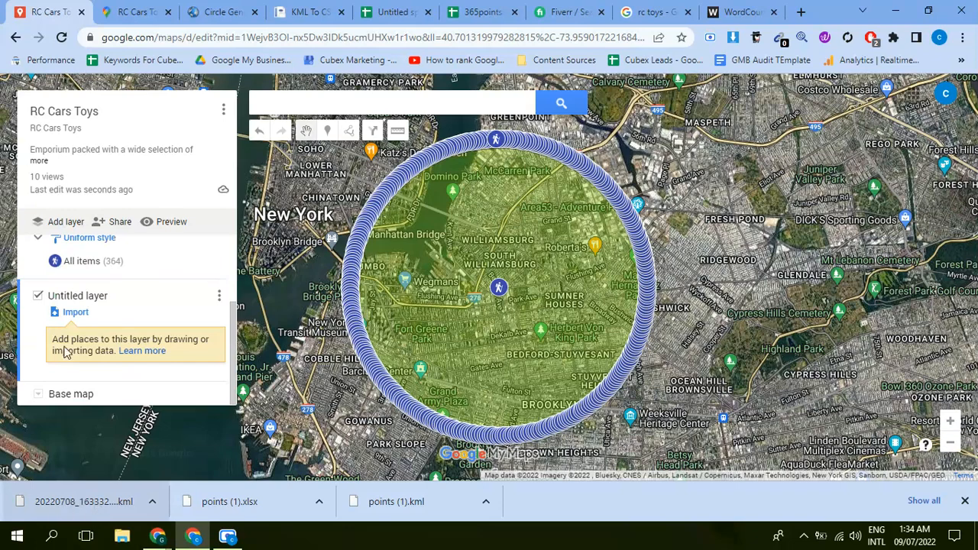
left_click(61, 223)
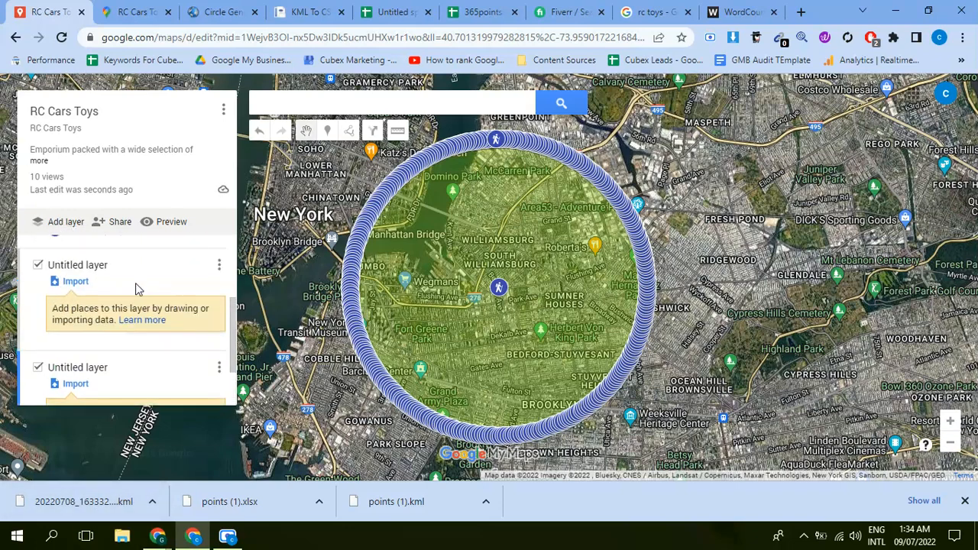
left_click(73, 284)
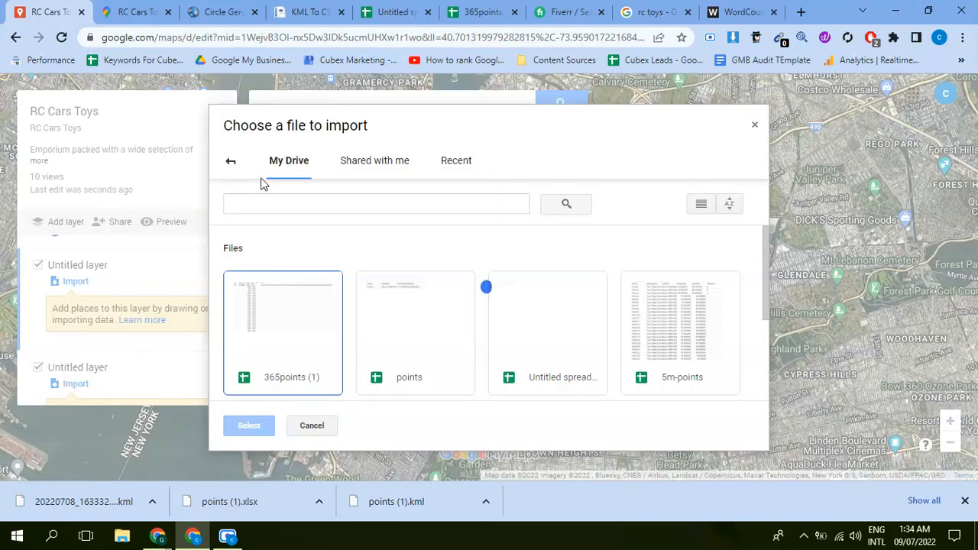
left_click(231, 160)
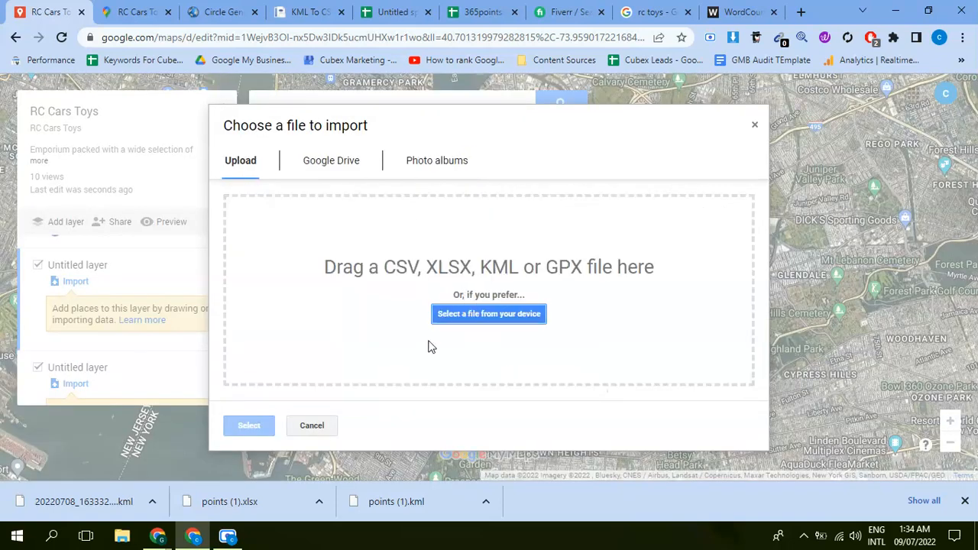
left_click_drag(108, 508, 419, 305)
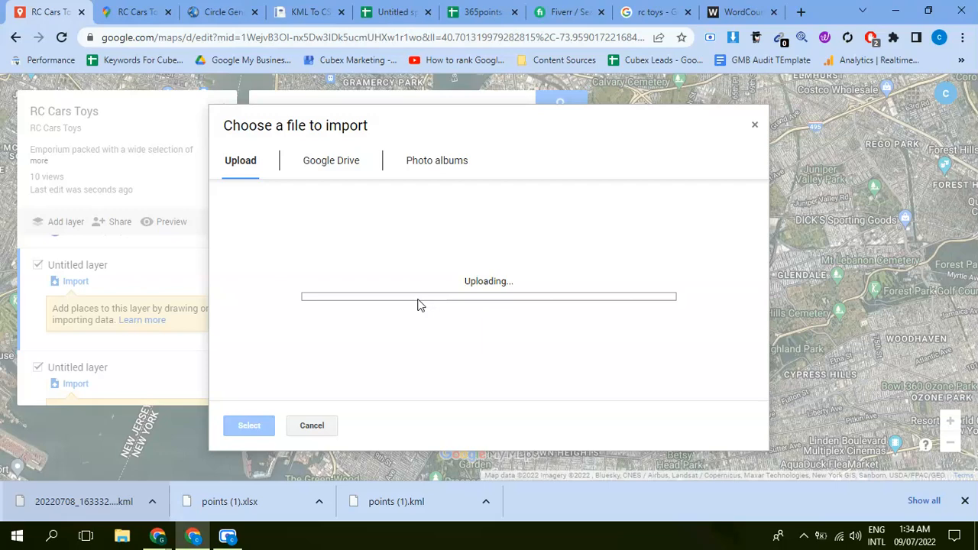
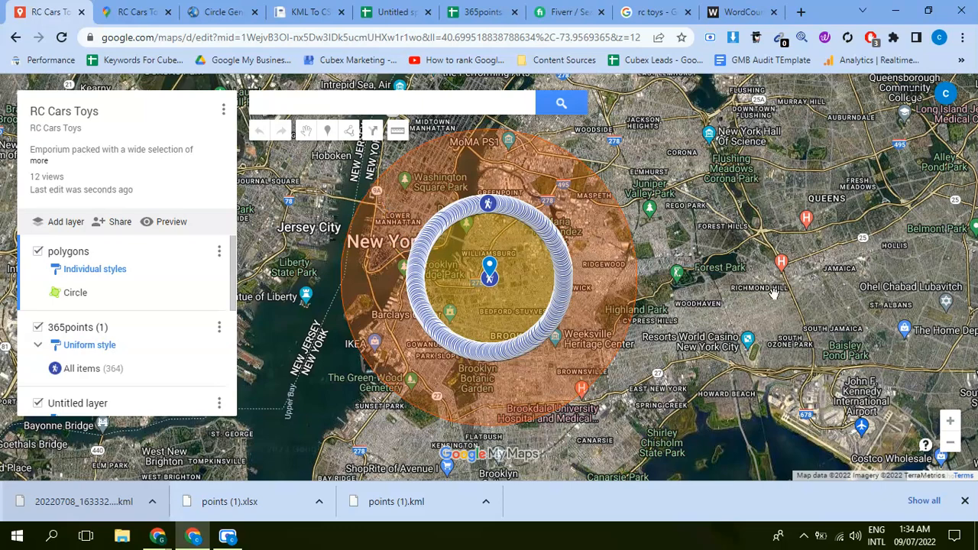
left_click(965, 500)
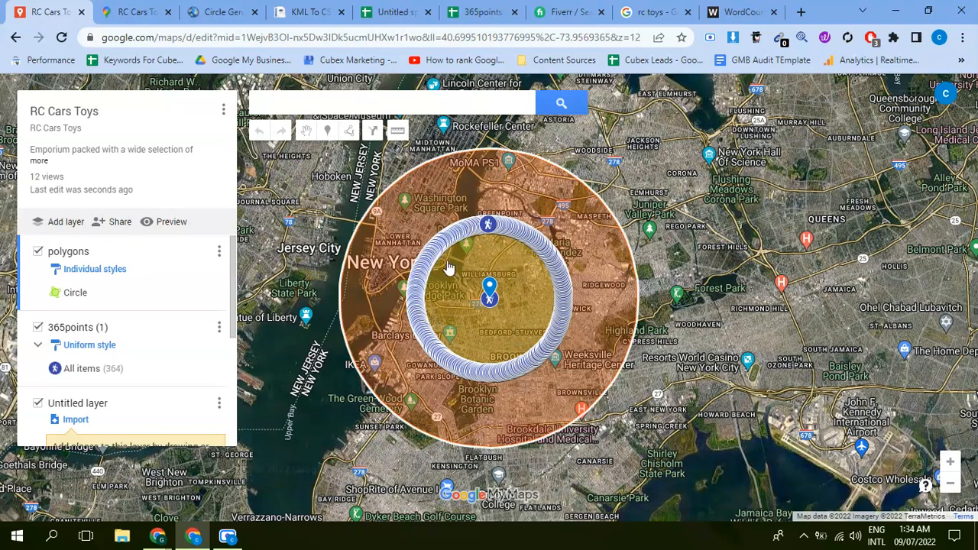
Rename the empty untitled layer as 2
scroll(235, 321, "down", 1)
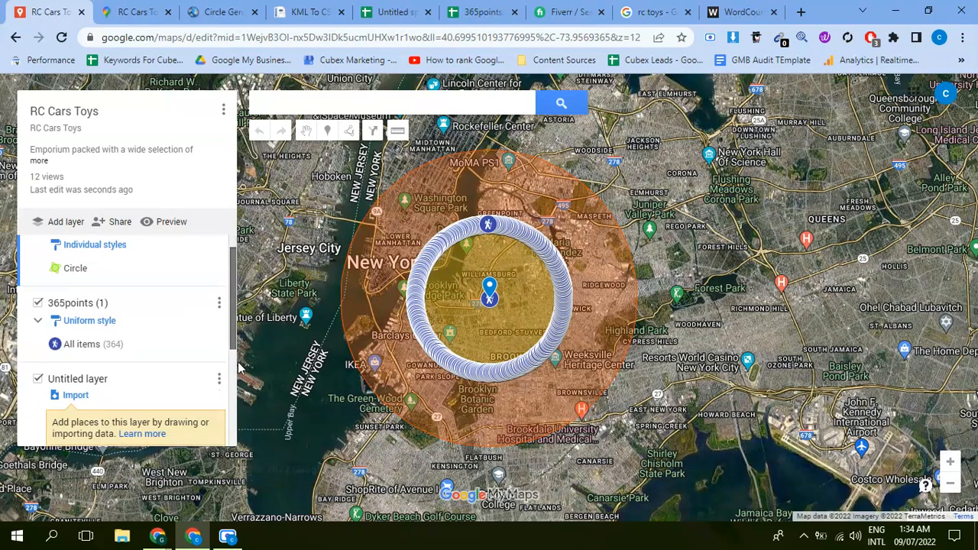
scroll(222, 364, "down", 2)
left_click_drag(233, 353, 234, 309)
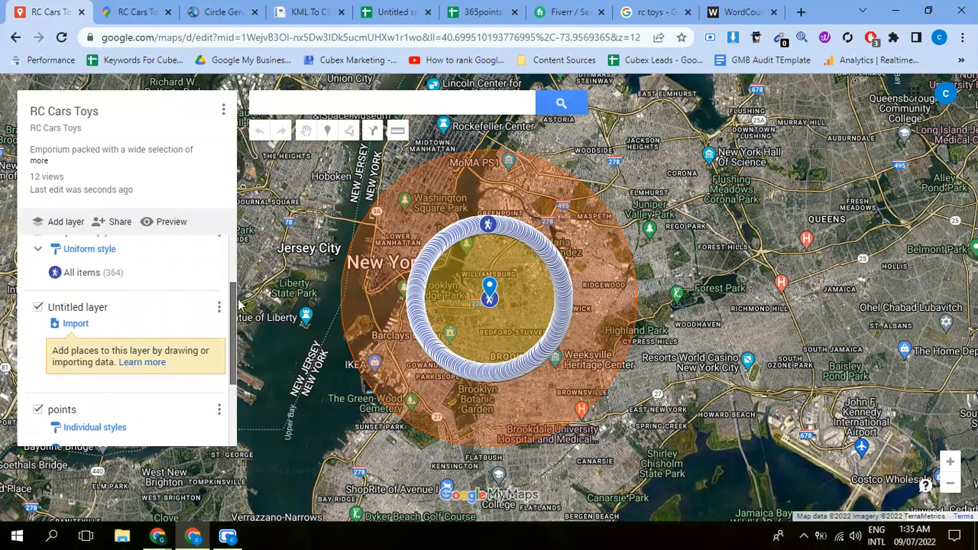
left_click(219, 307)
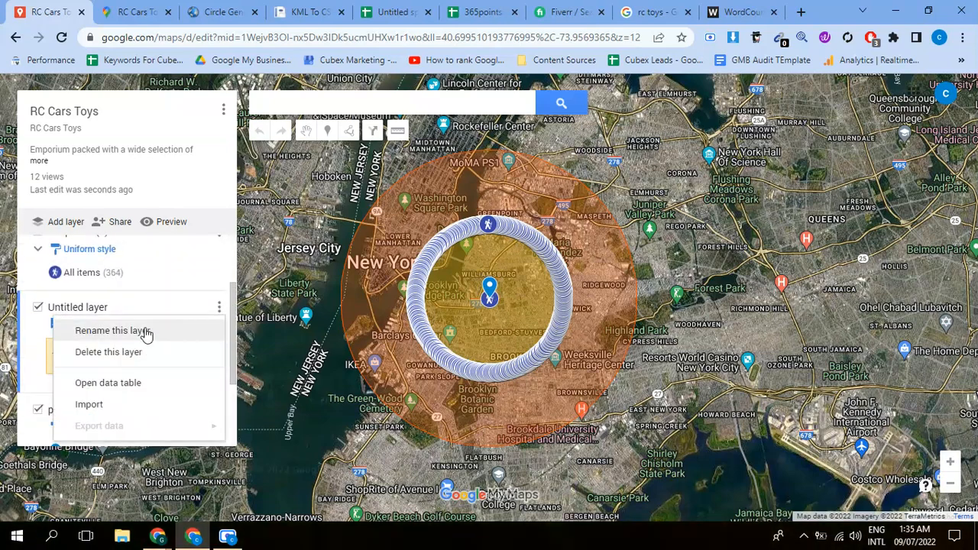
left_click(171, 311)
key("BackSpace")
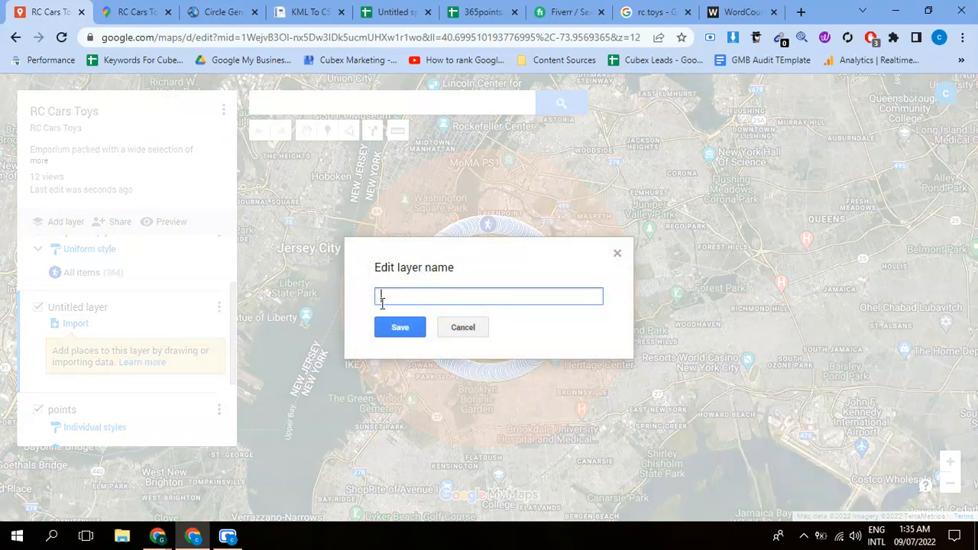
type("2")
left_click(398, 328)
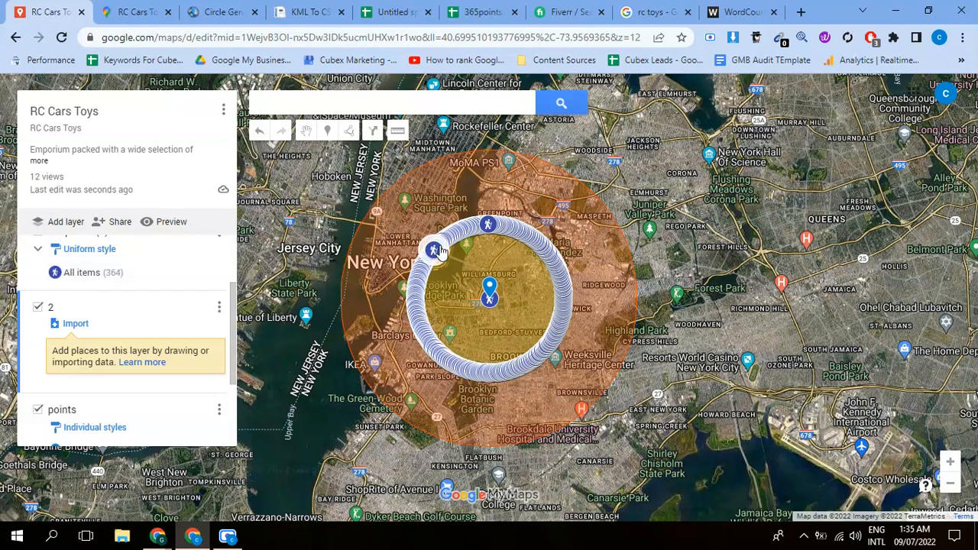
Hide and show the newly imported points and polygons layers one after the other to check what each contains
left_click(38, 409)
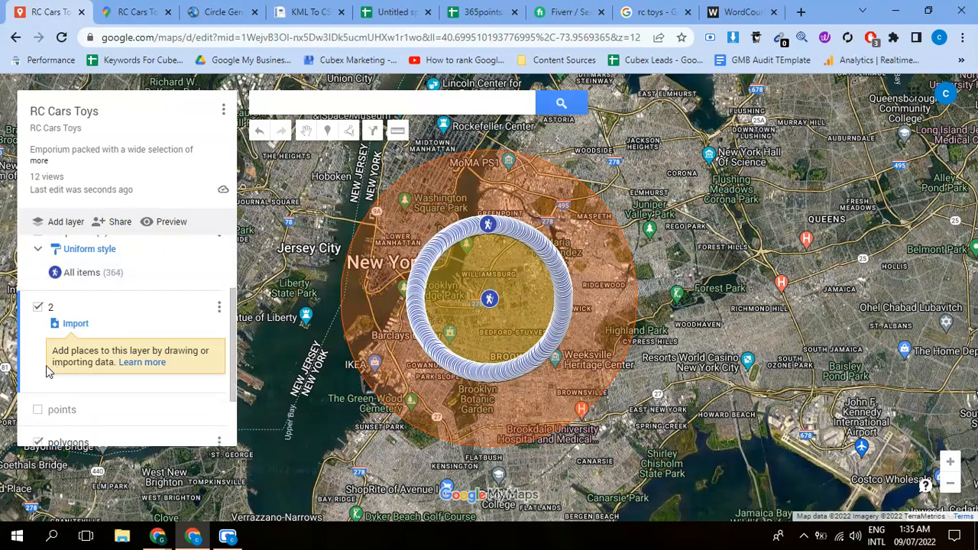
left_click(37, 409)
scroll(42, 386, "down", 3)
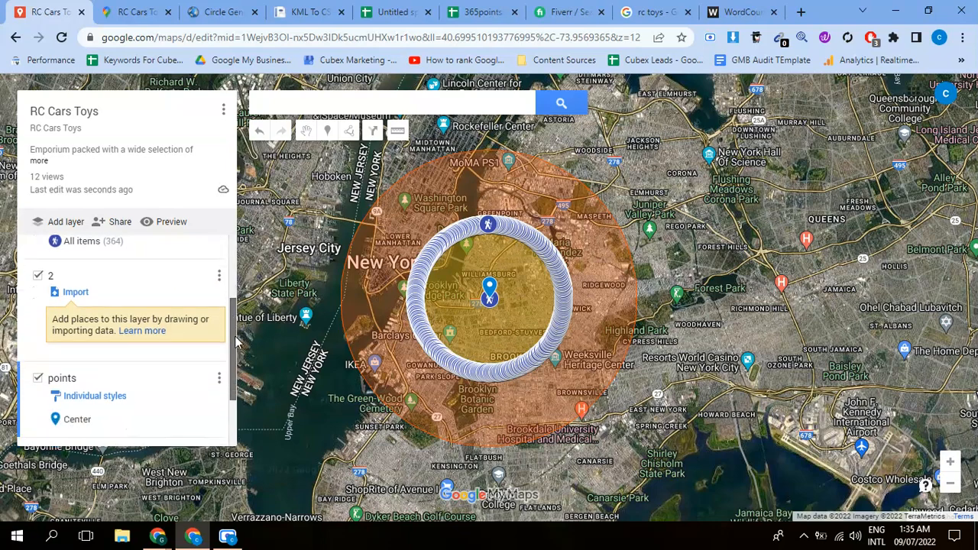
left_click(38, 363)
left_click(37, 405)
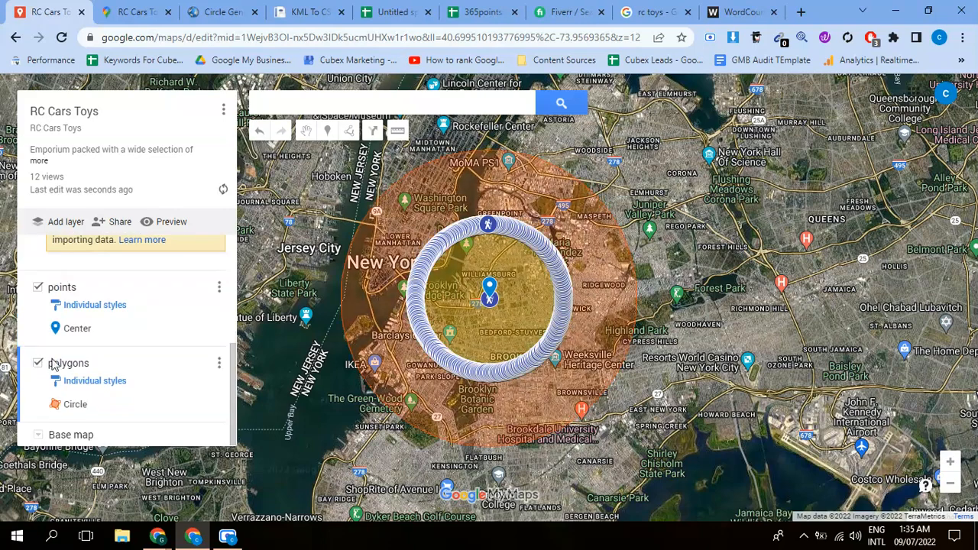
Hide the earlier yellow circle's polygons layer and the 365points layer so only the orange circle is shown
scroll(51, 305, "up", 5)
left_click(38, 253)
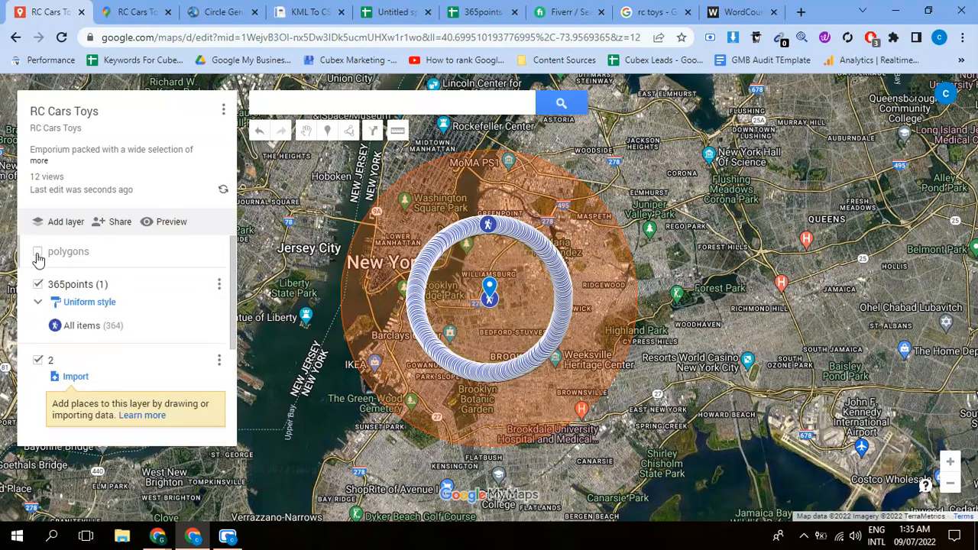
left_click(37, 284)
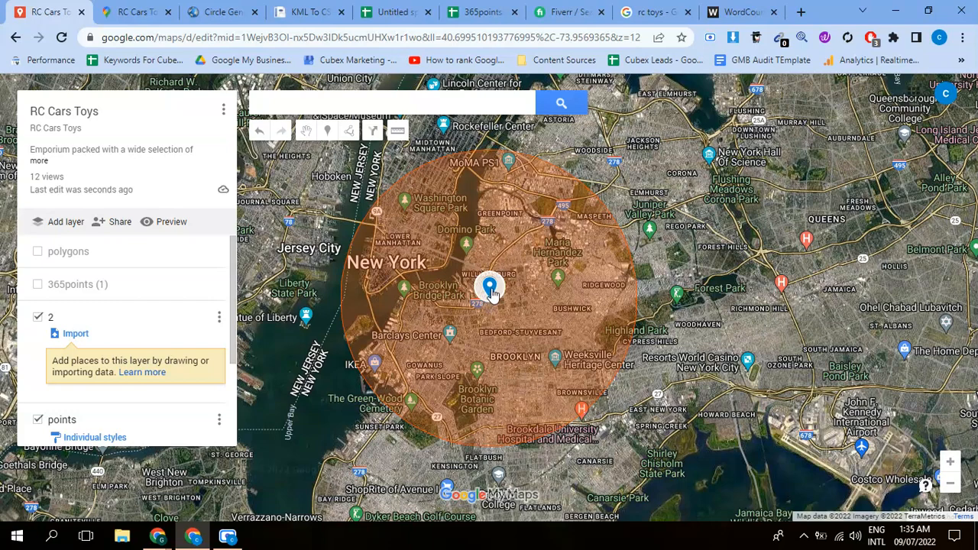
Copy the full business text from WordCounter and save it as the description of the orange circle's Center marker
left_click(488, 298)
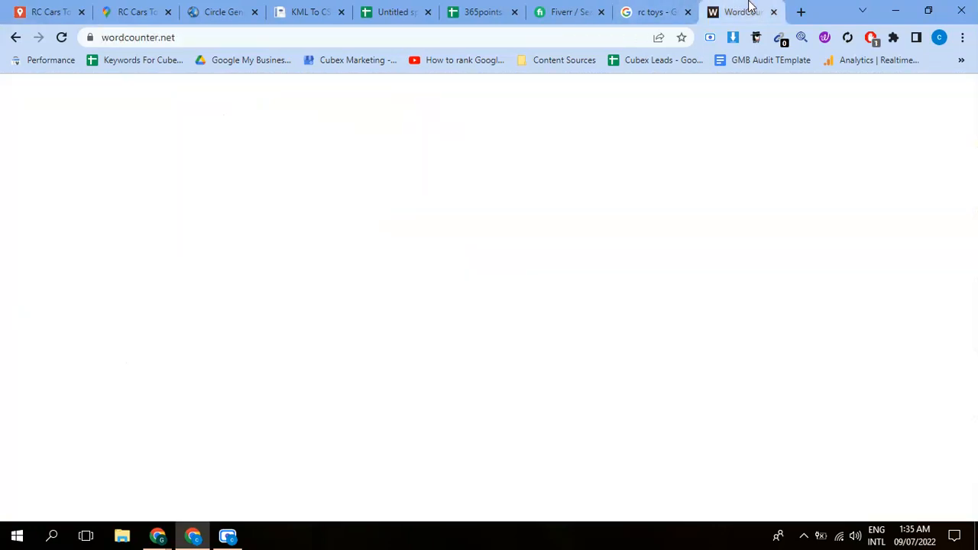
left_click(741, 11)
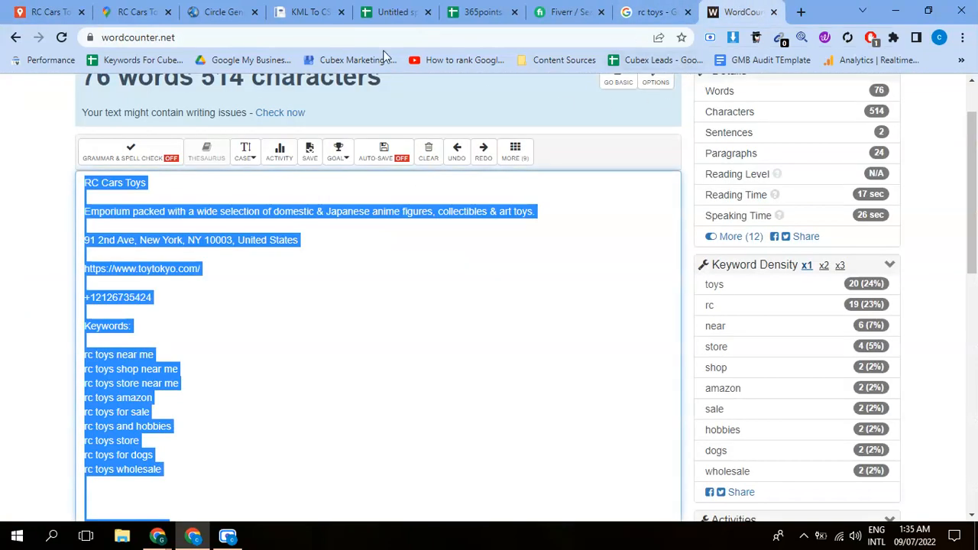
left_click(50, 12)
left_click(539, 247)
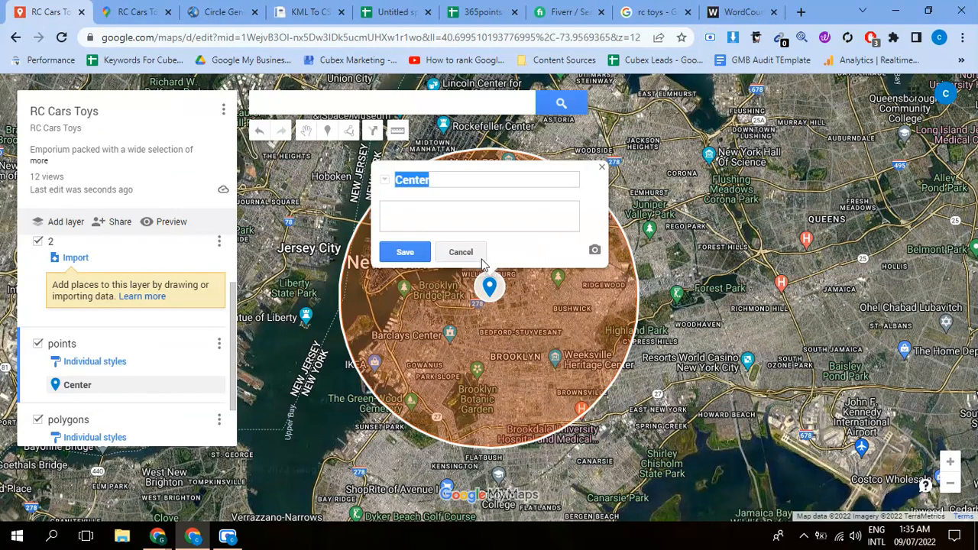
left_click(445, 215)
key("ctrl+v")
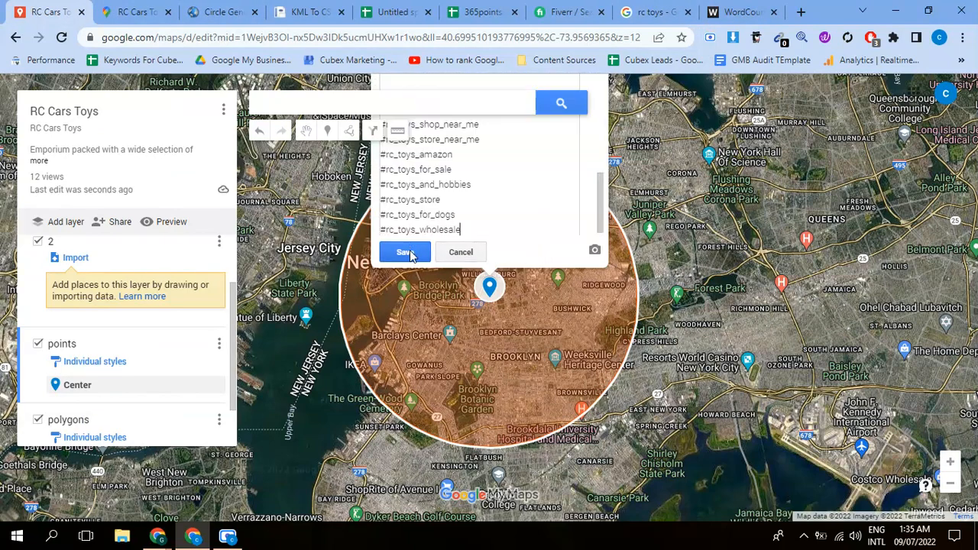
left_click(415, 260)
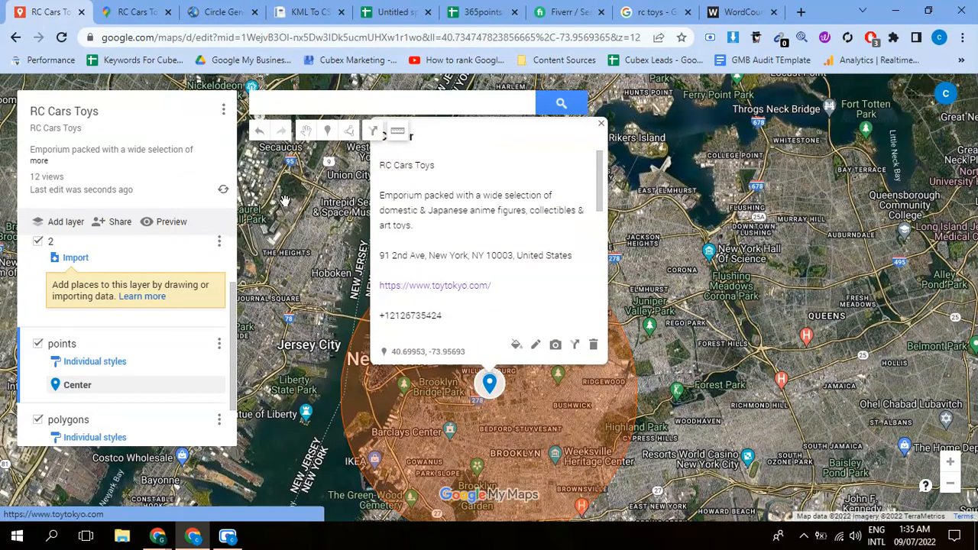
left_click(601, 126)
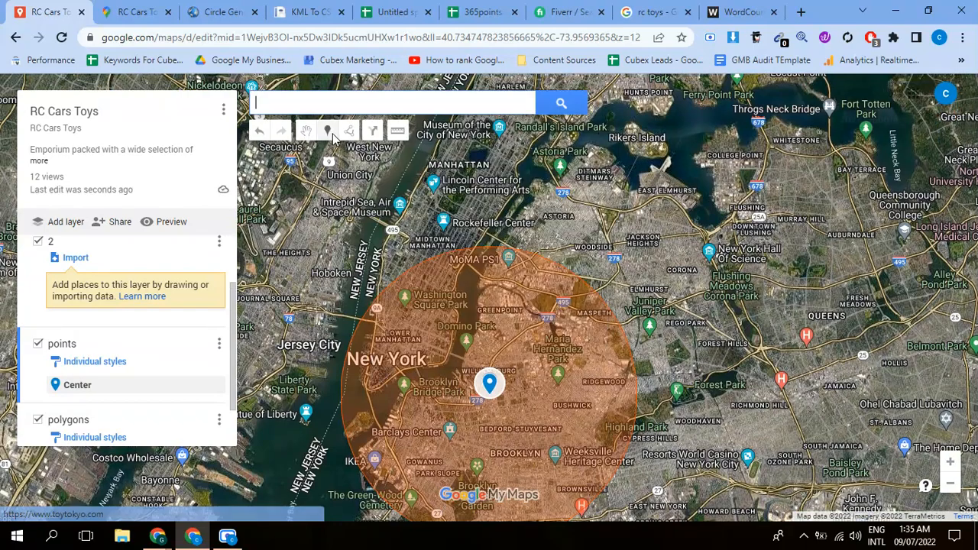
Place a marker on the orange circle's northern edge near Midtown Manhattan and save the copied business text as its description
scroll(467, 257, "up", 2)
left_click(474, 238)
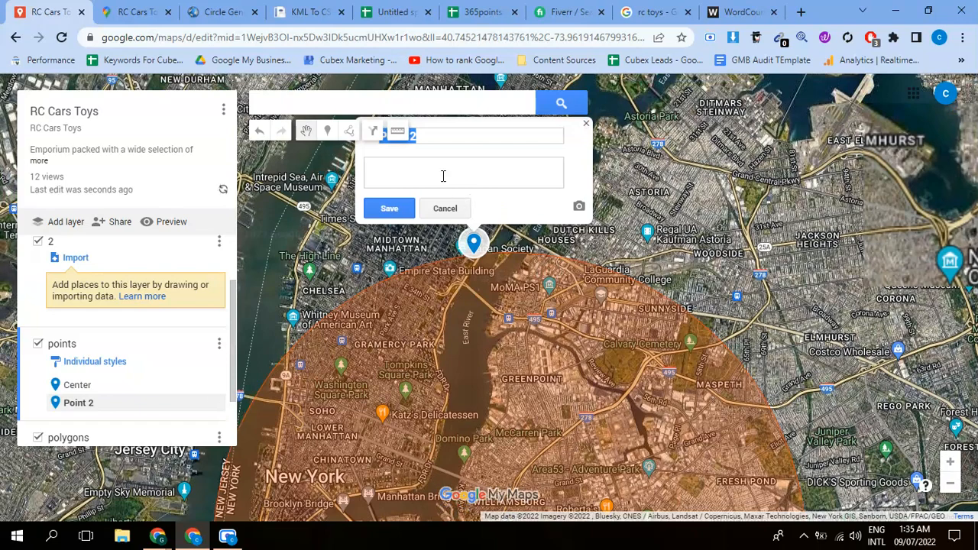
left_click(443, 176)
key("ctrl+v")
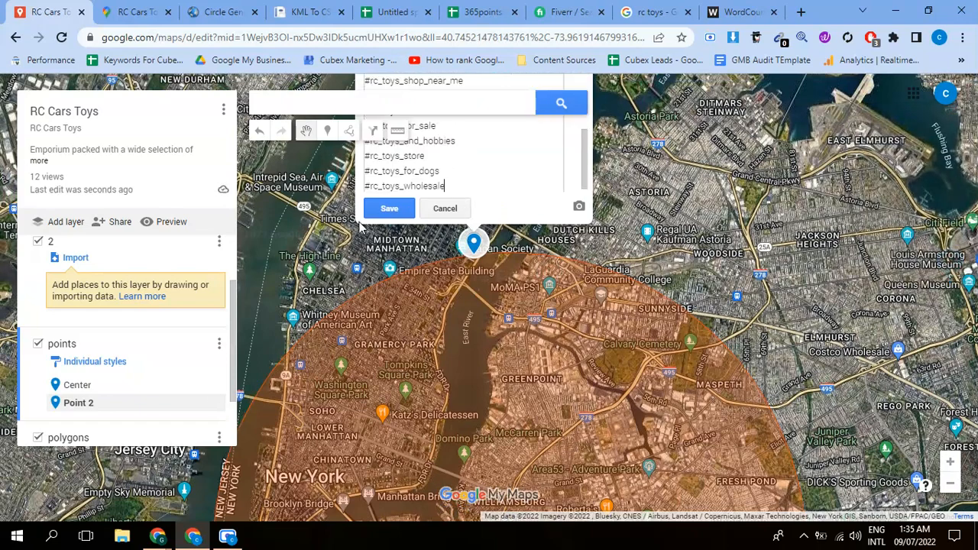
left_click(388, 208)
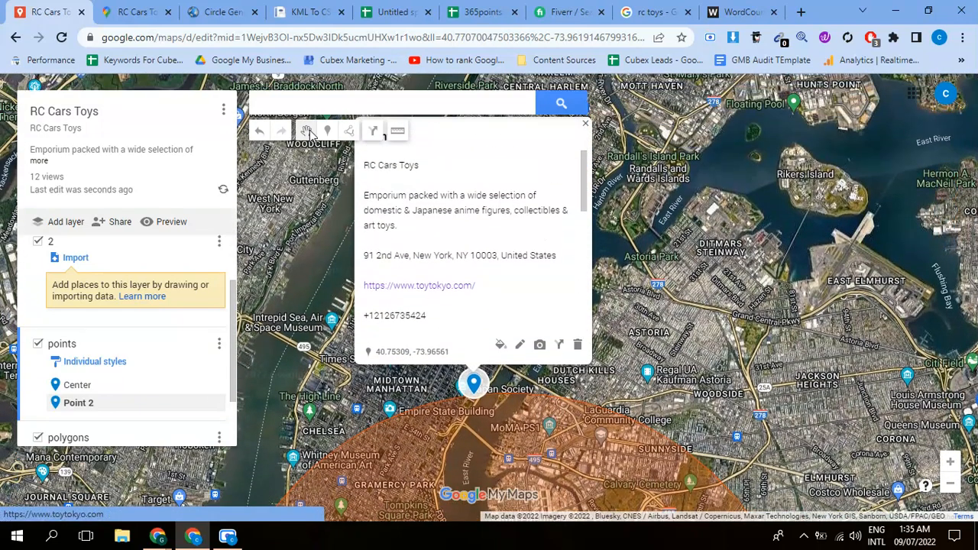
Add another marker on the circle's edge just east of the previous one, saving the same business text as its description
left_click(327, 131)
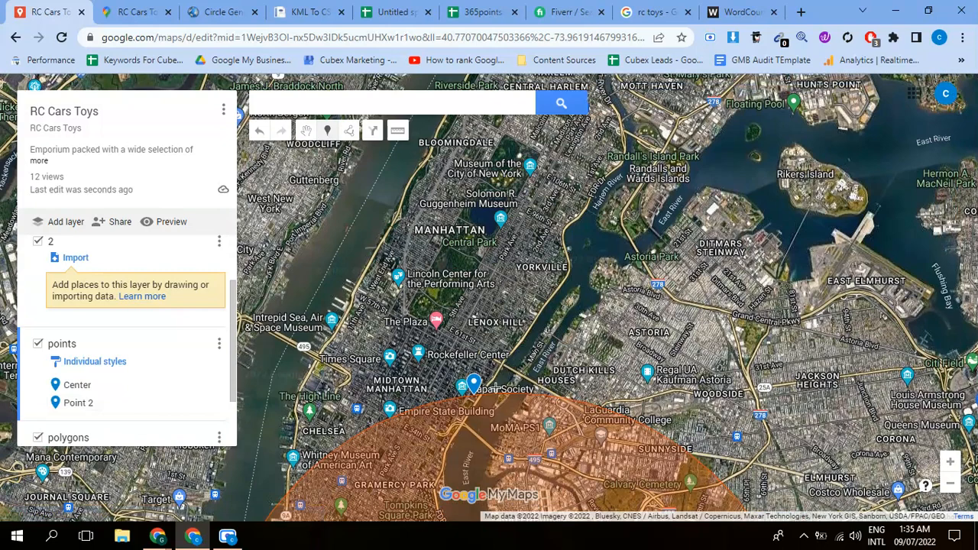
left_click(497, 393)
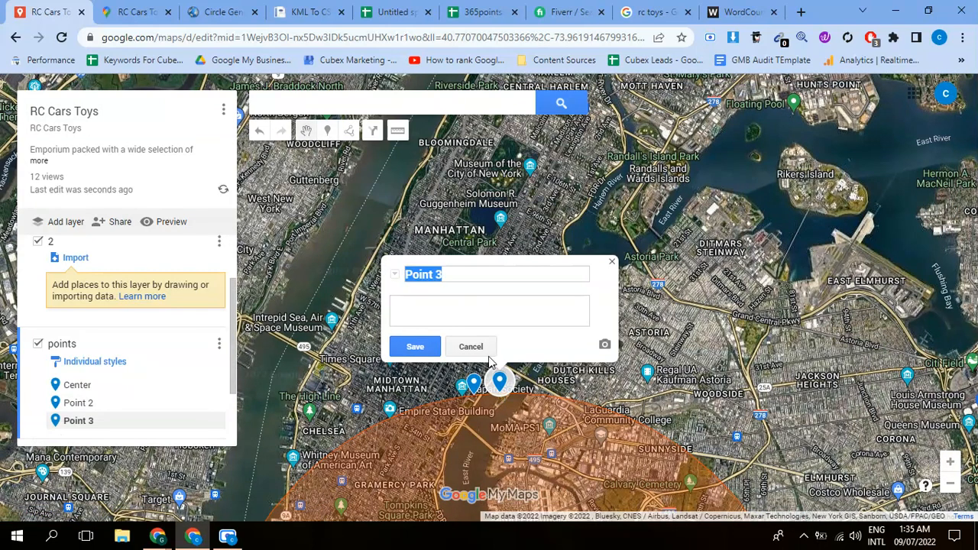
left_click(465, 305)
key("ctrl+v")
left_click(415, 346)
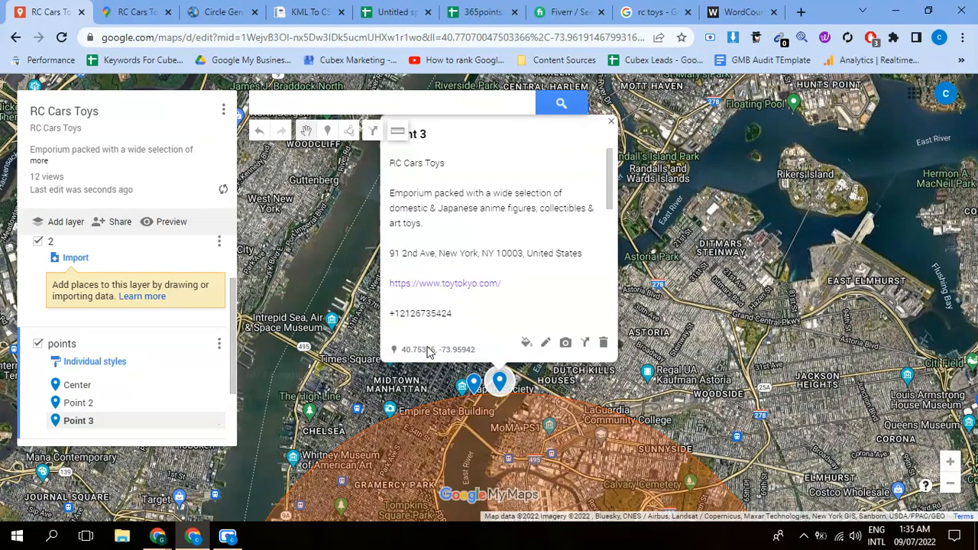
Close the Point 3 details and rename the points layer as 2
left_click(610, 124)
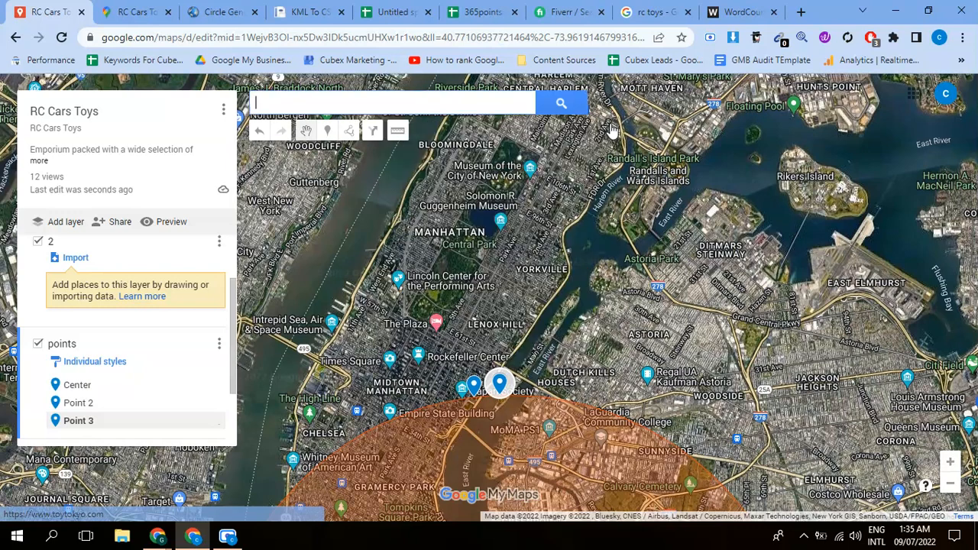
left_click(219, 346)
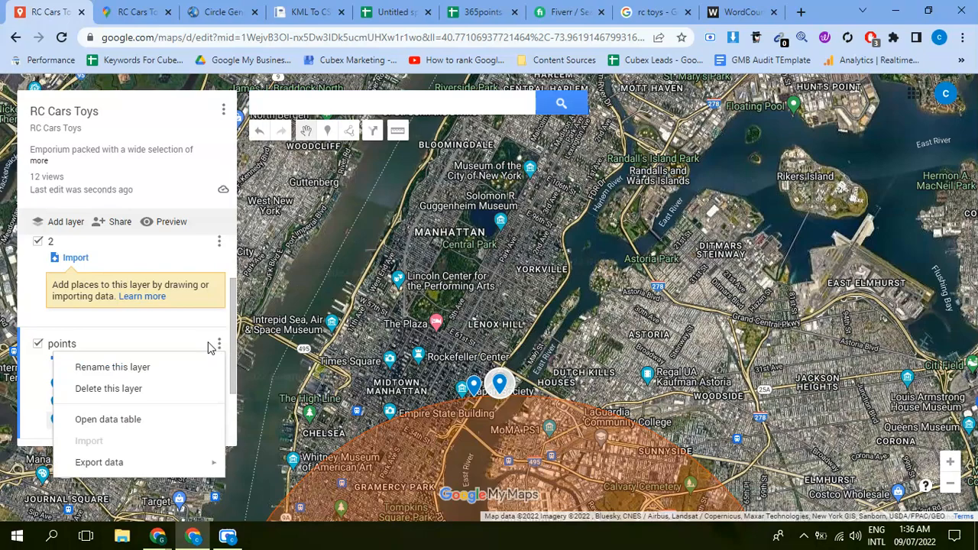
left_click(122, 367)
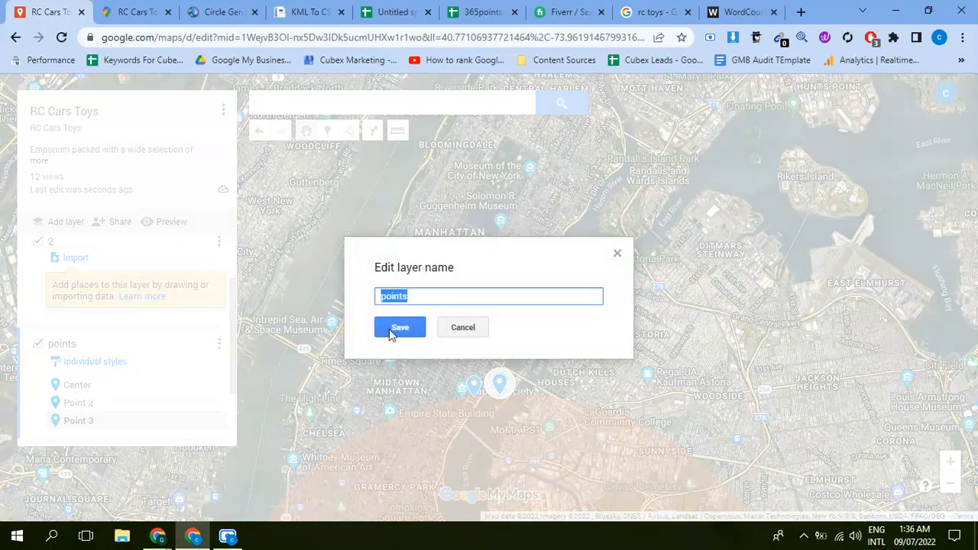
key("BackSpace")
type("2")
left_click(395, 328)
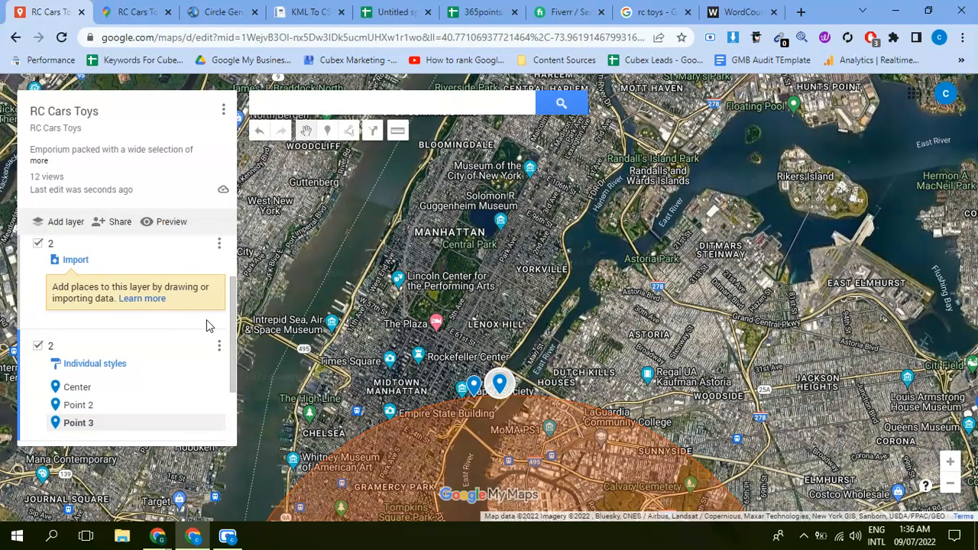
scroll(206, 325, "up", 1)
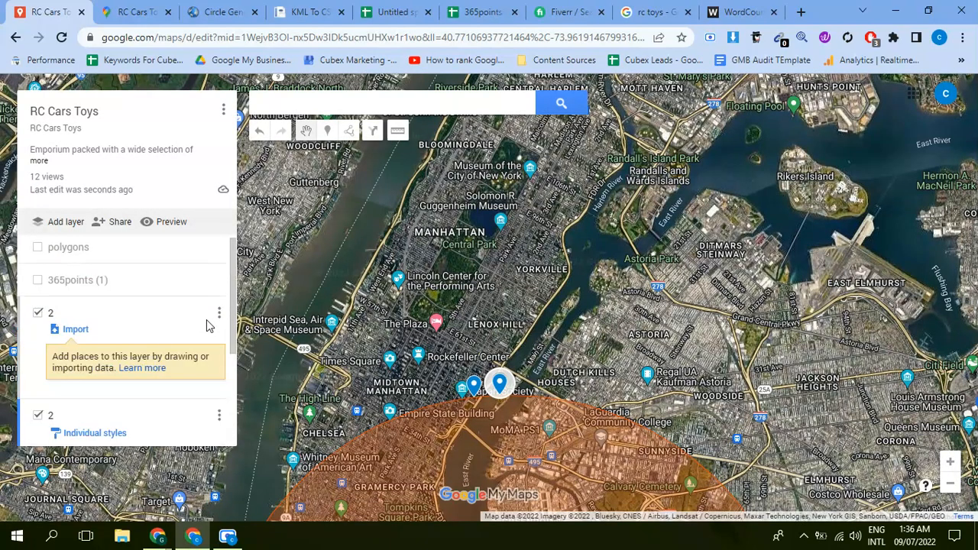
scroll(214, 329, "down", 1)
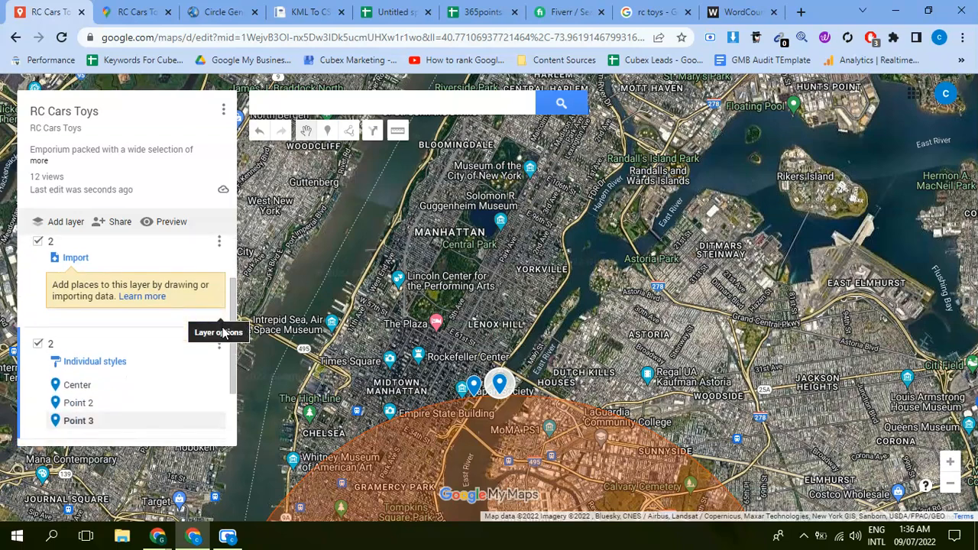
left_click(223, 109)
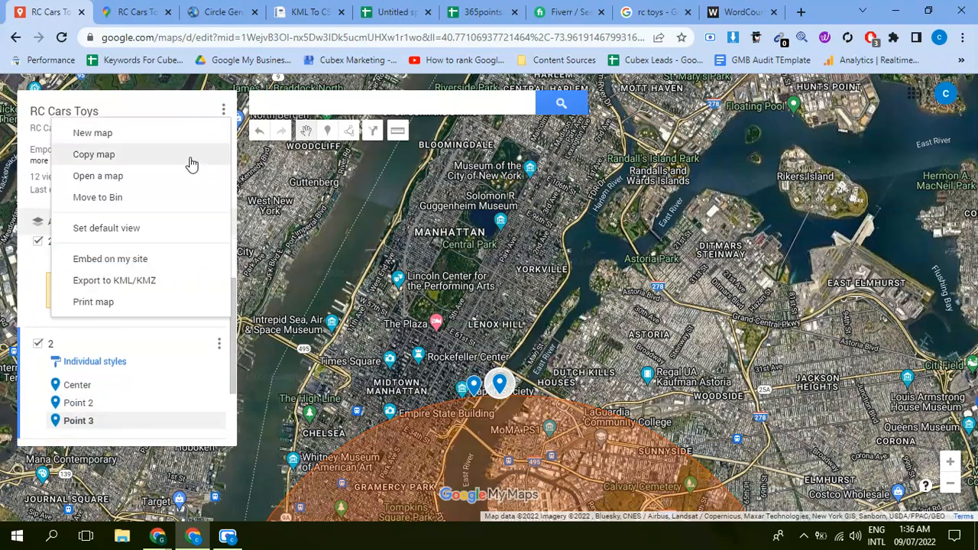
left_click(103, 280)
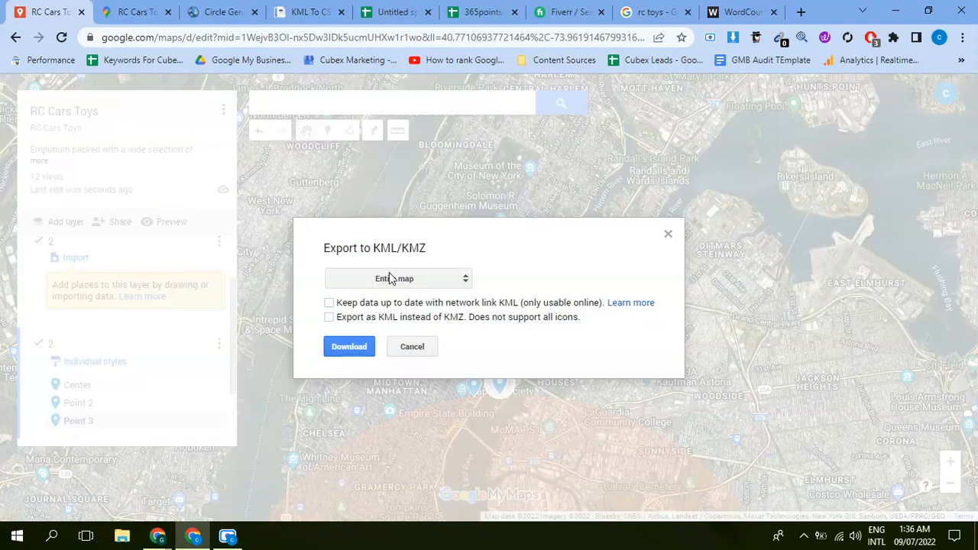
left_click(392, 278)
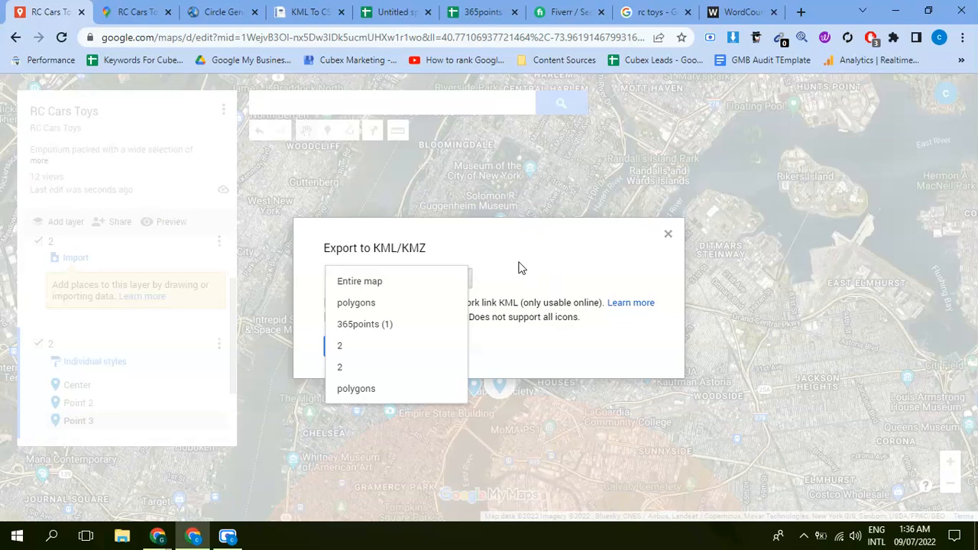
left_click(673, 261)
left_click(667, 235)
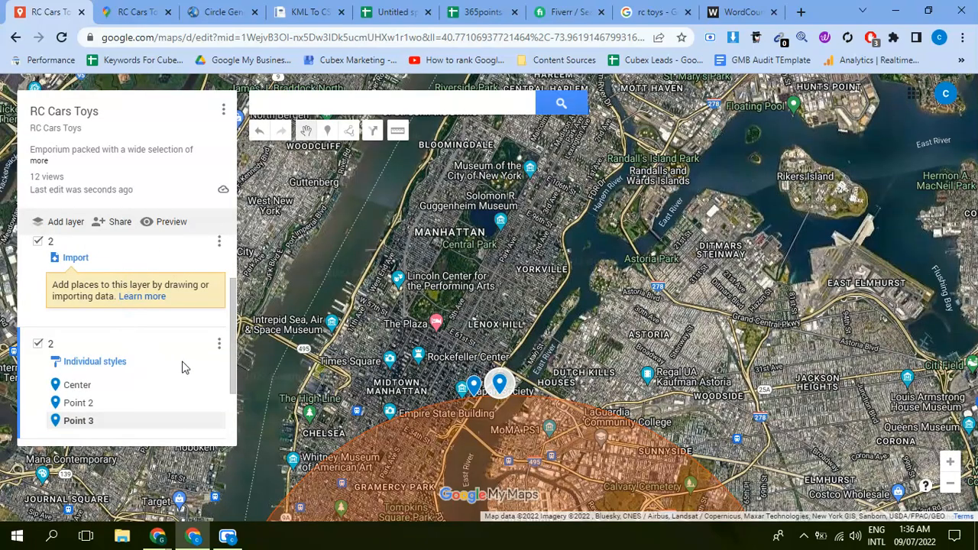
Rename the layer containing Center, Point 2 and Point 3 as Points 2
scroll(229, 348, "down", 1)
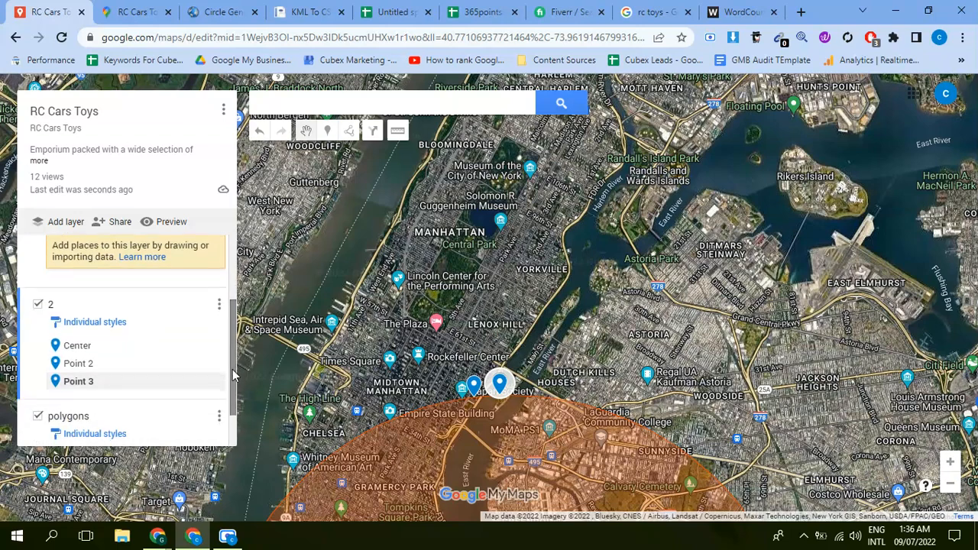
left_click(218, 307)
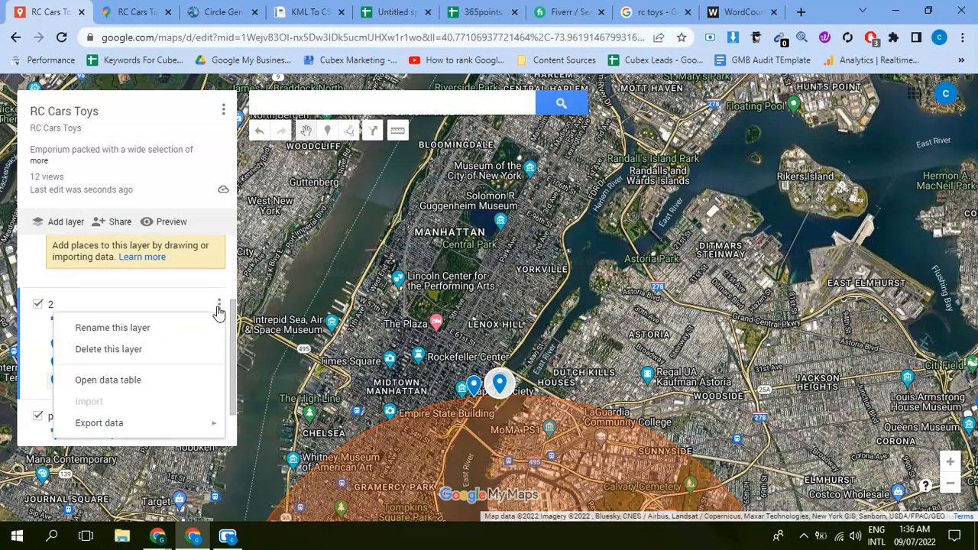
left_click(165, 329)
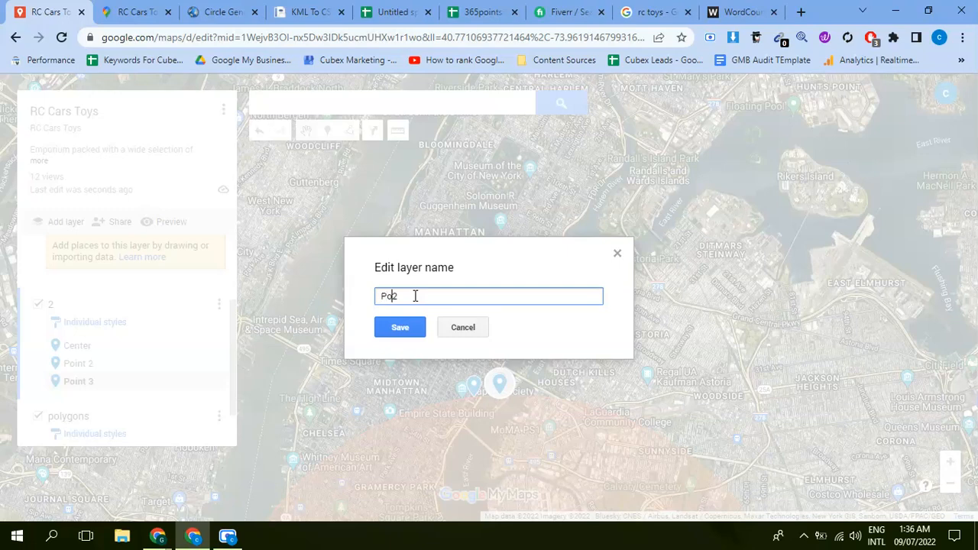
type("Points 2")
left_click(399, 327)
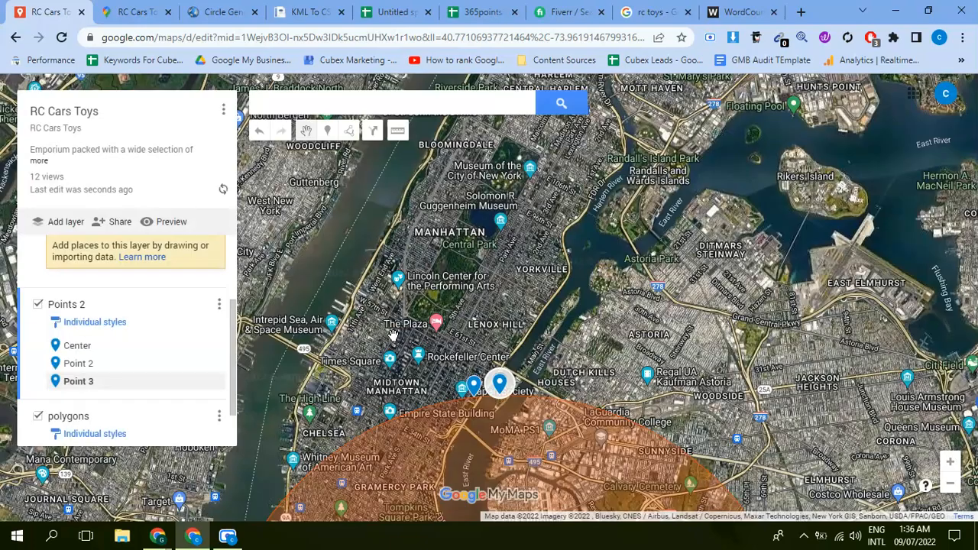
Toggle the visibility of the Points 2 layer and the empty layer 2 to check what each one holds
left_click(38, 304)
left_click(37, 330)
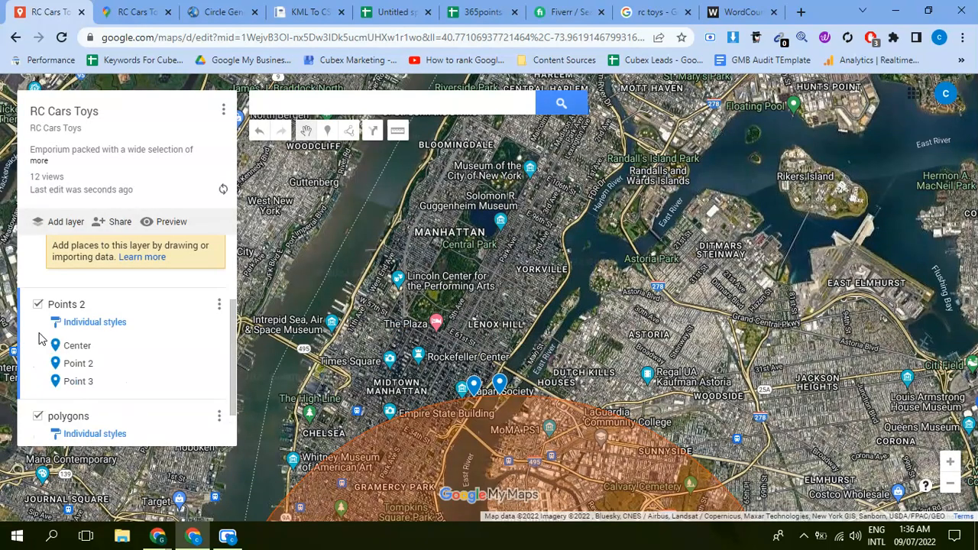
scroll(74, 334, "up", 1)
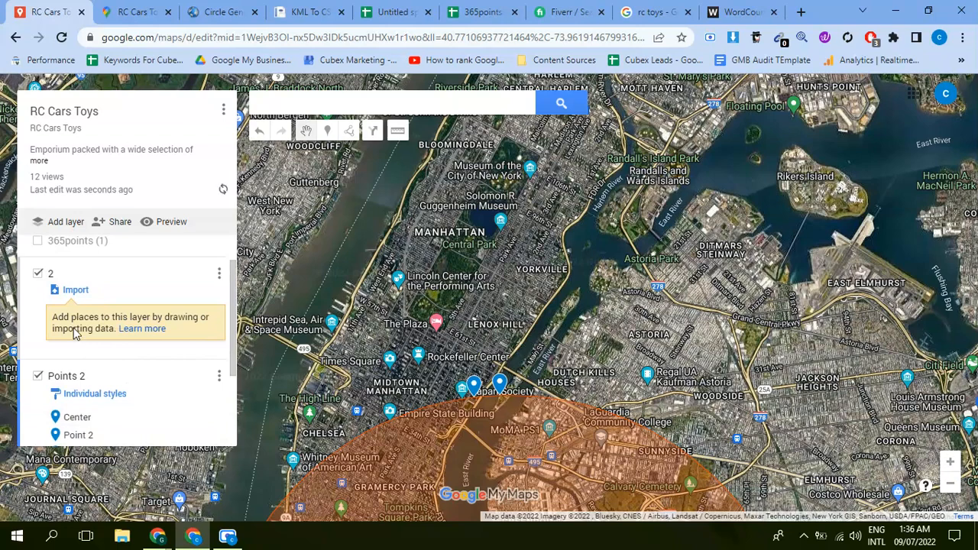
left_click(37, 273)
left_click(39, 278)
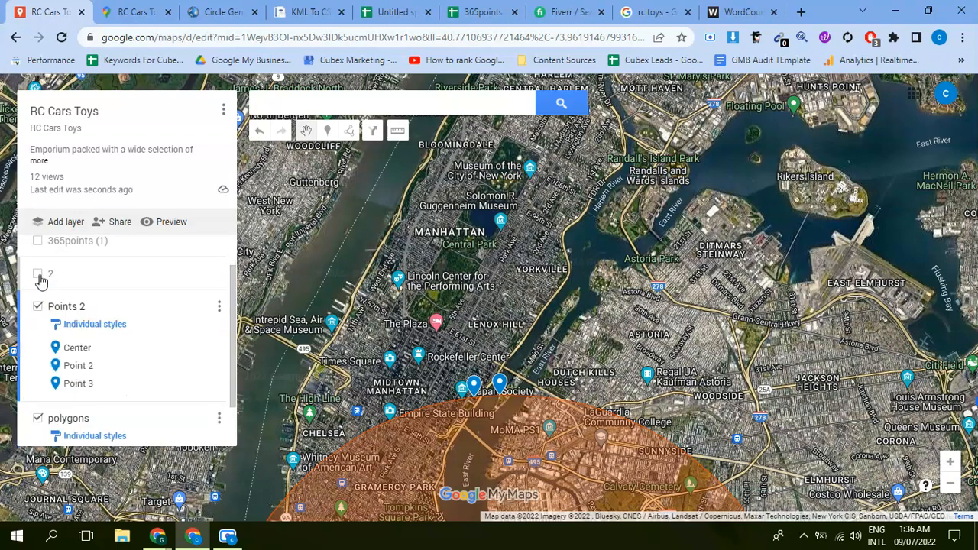
left_click(38, 275)
scroll(217, 286, "up", 1)
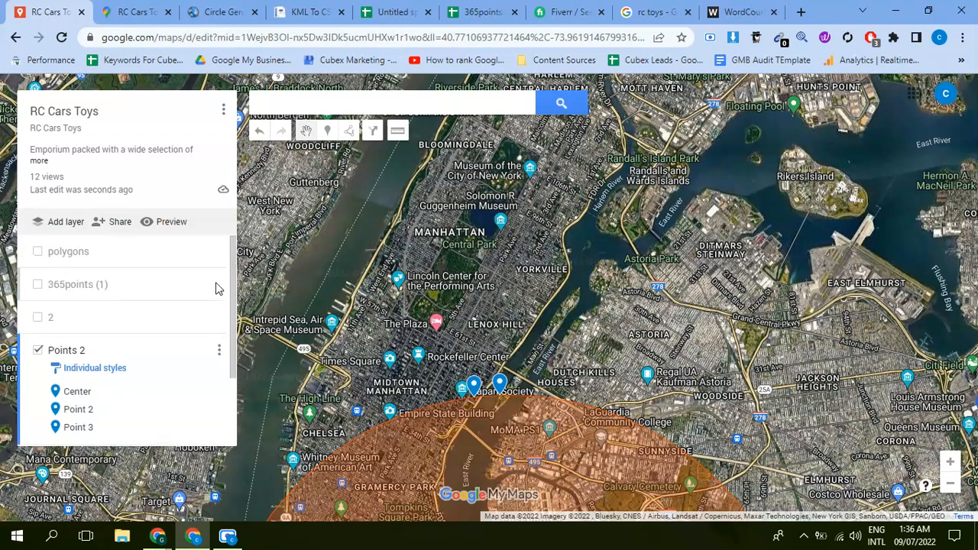
scroll(175, 319, "down", 2)
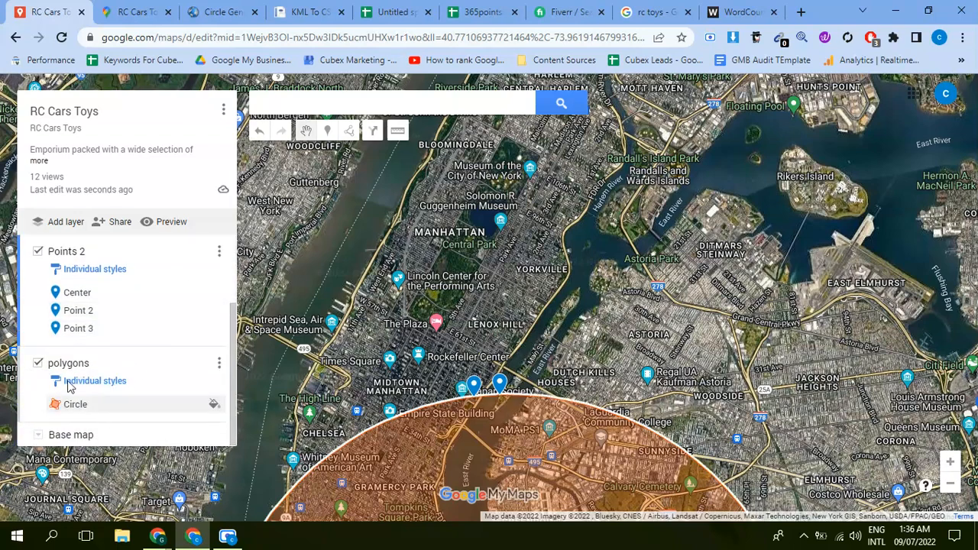
scroll(160, 321, "up", 2)
Delete the empty layer 2 and check the circle's polygons layer by hiding and showing it
left_click(37, 317)
left_click(219, 317)
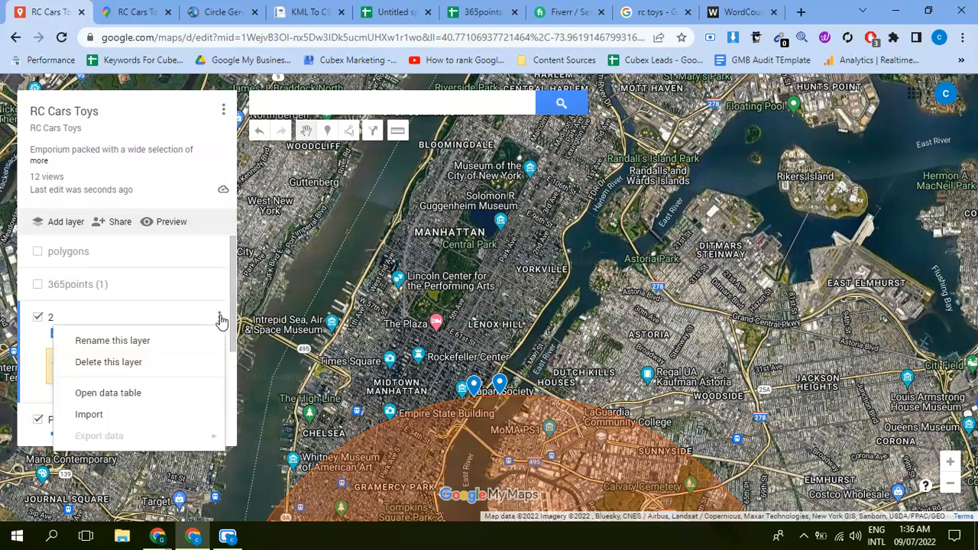
left_click(128, 362)
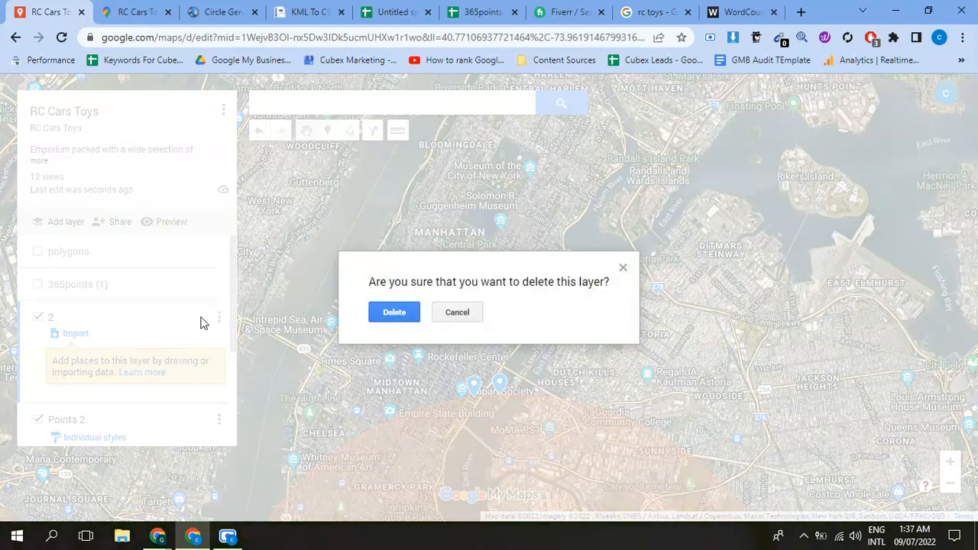
key("Return")
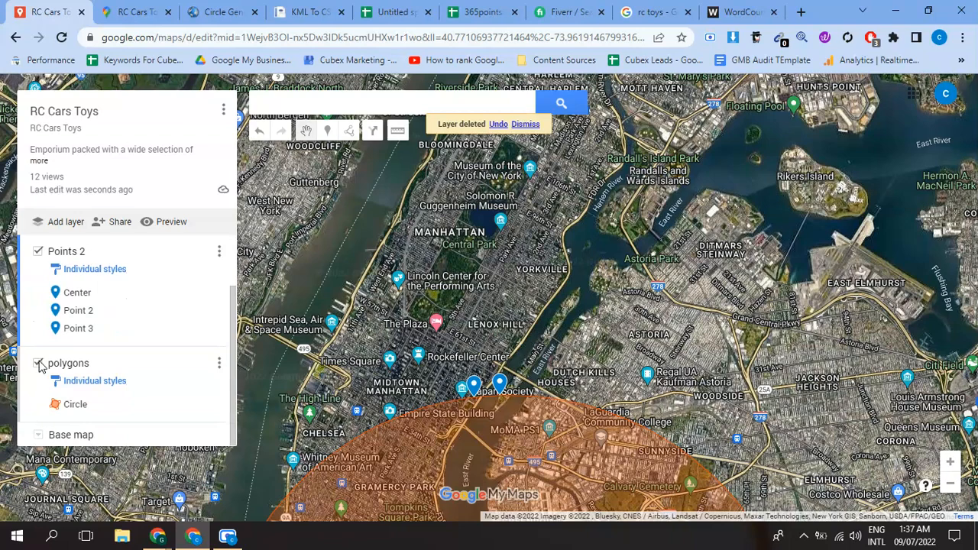
left_click(38, 363)
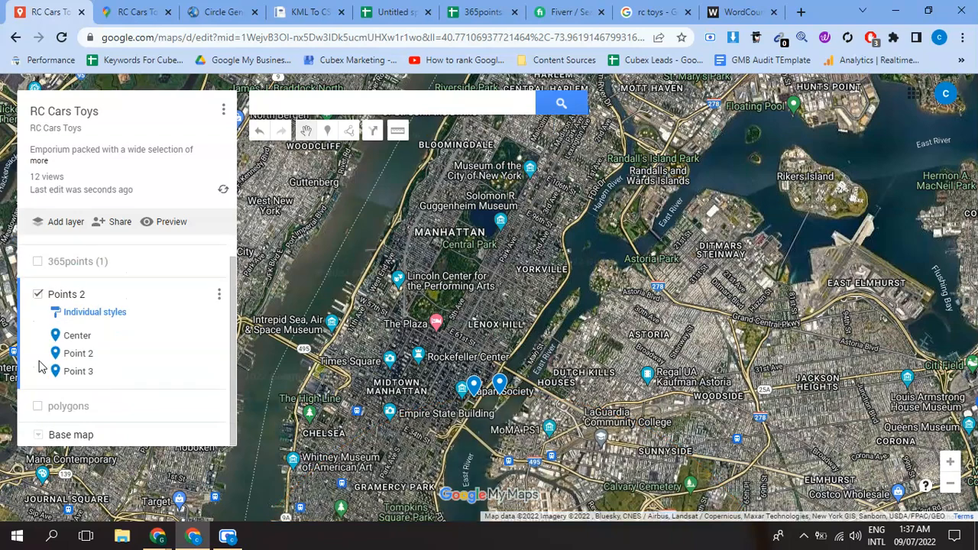
left_click(38, 406)
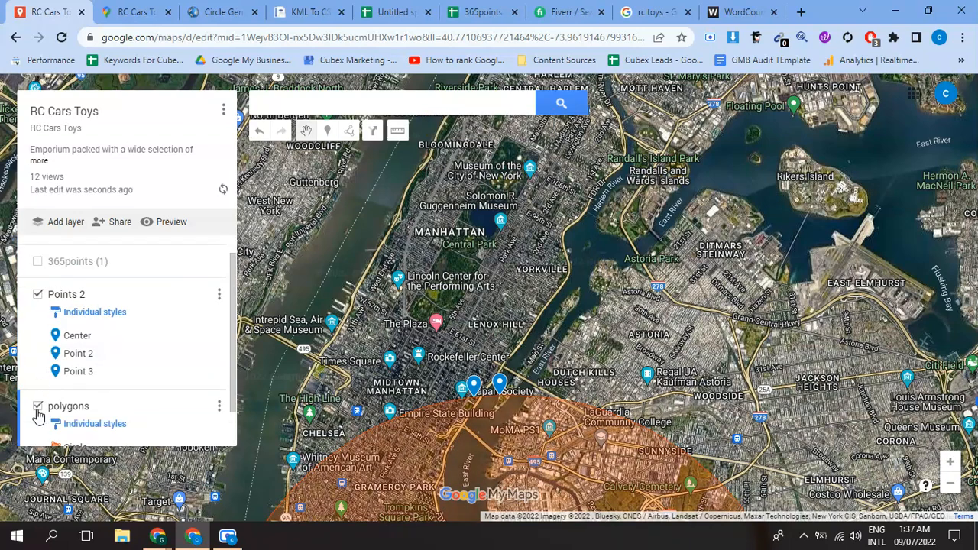
Export only the Points 2 layer and download it as KML instead of KMZ
left_click(223, 110)
left_click(125, 281)
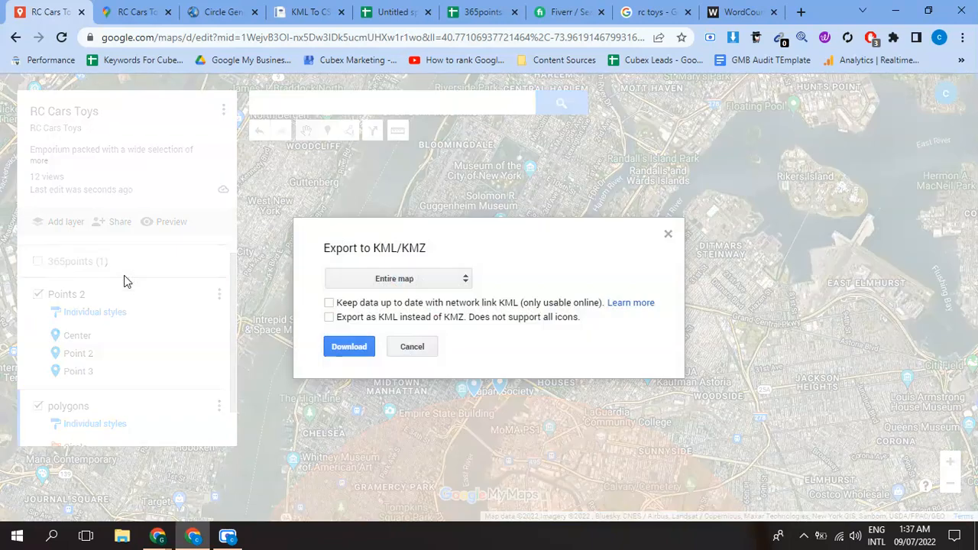
left_click(381, 280)
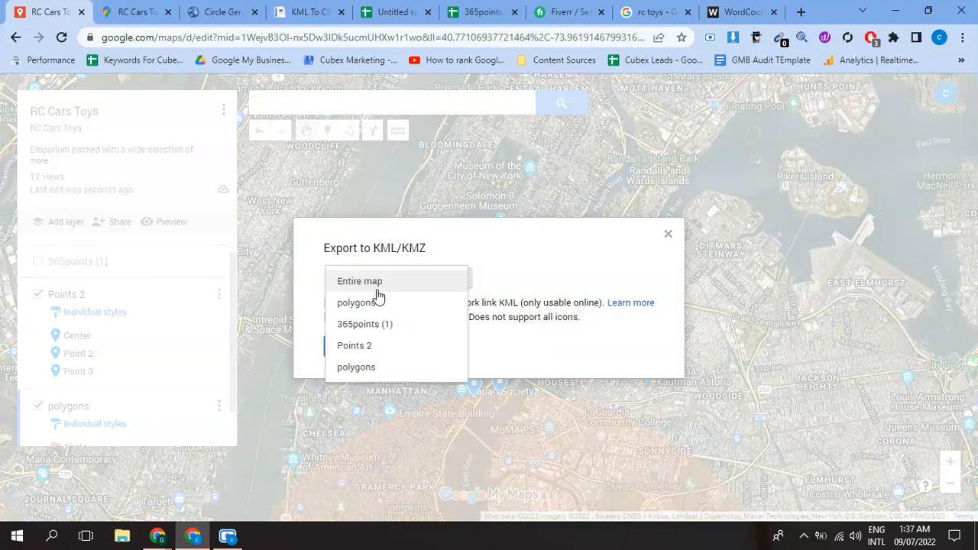
left_click(362, 344)
left_click(329, 318)
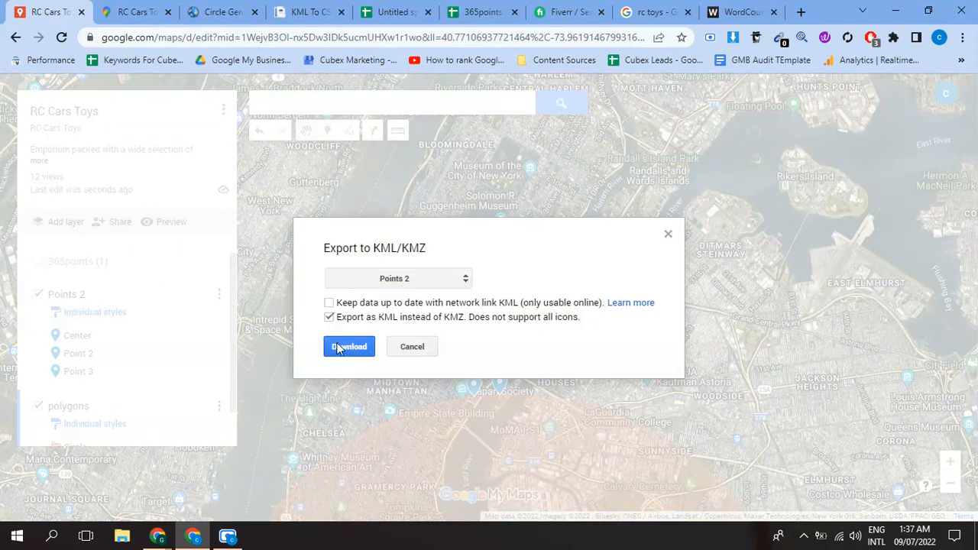
left_click(349, 347)
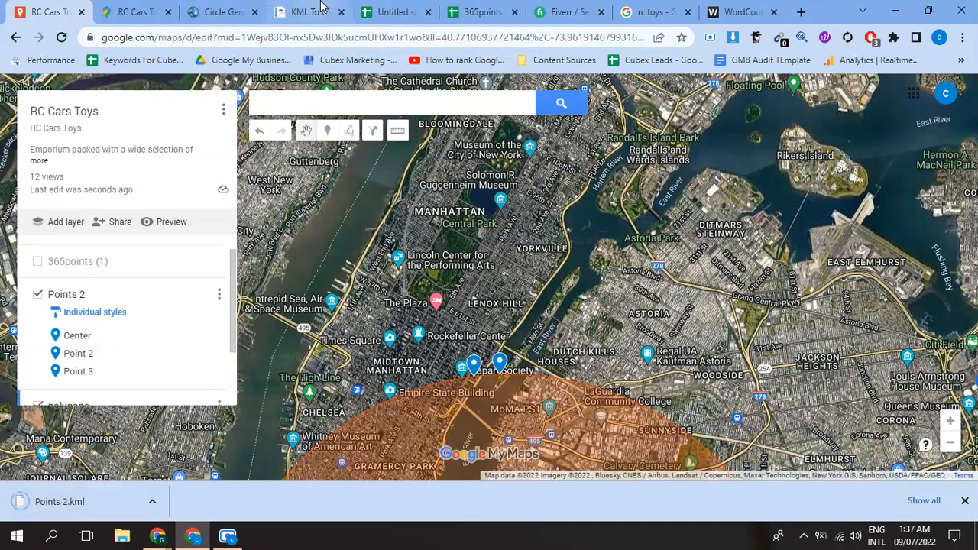
Switch to the convertcsv.com KML converter, load Points 2.kml from Downloads and convert it to an Excel file
left_click(309, 12)
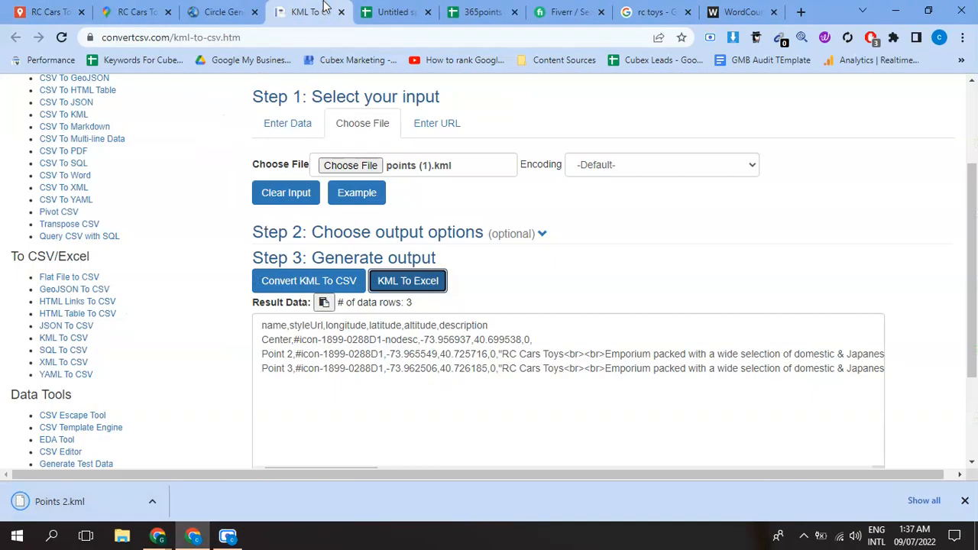
left_click(343, 167)
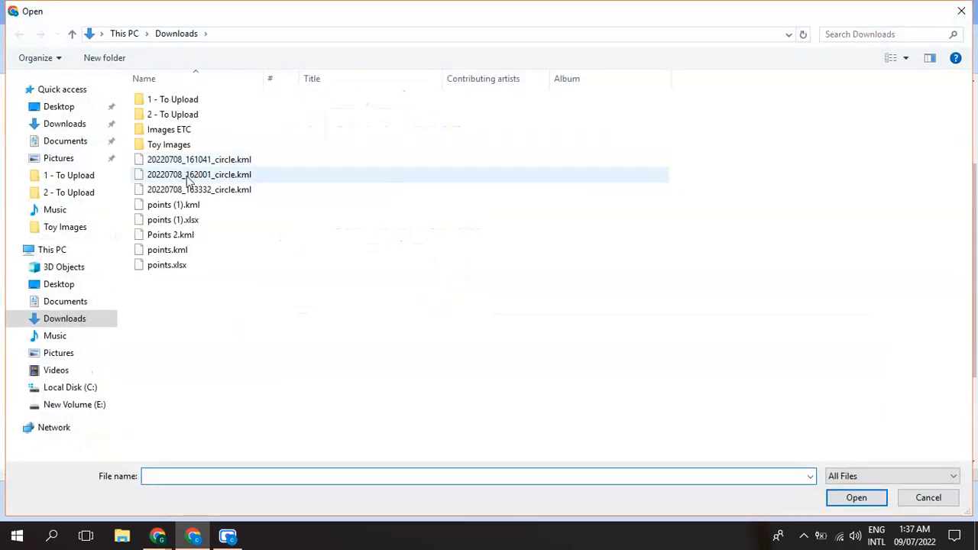
double_click(197, 239)
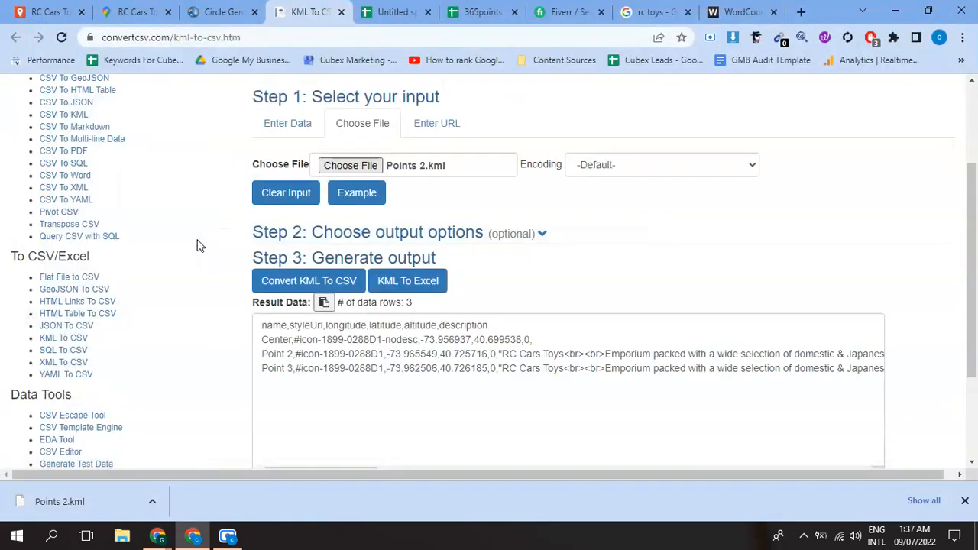
left_click(415, 284)
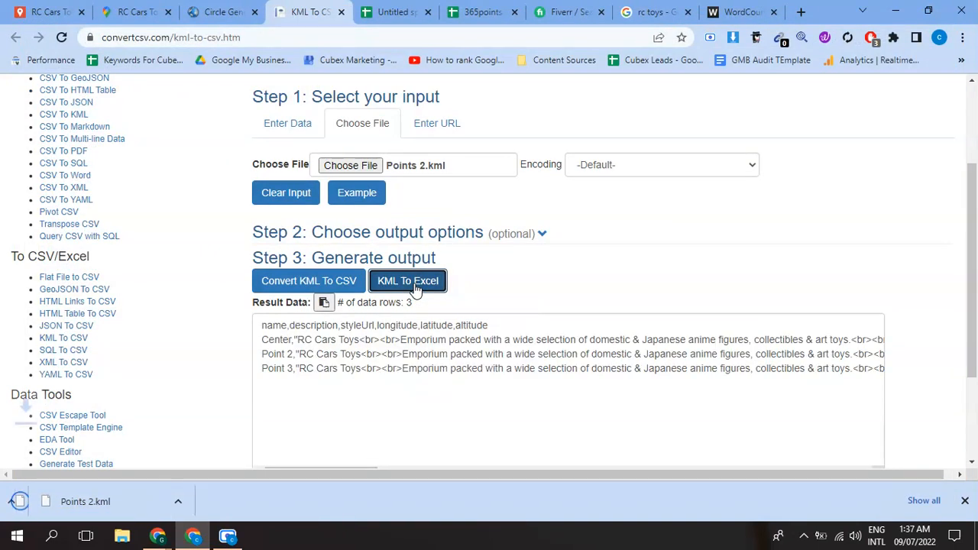
Switch to Google Sheets and upload the downloaded Points 2.xlsx file to open it as a spreadsheet
left_click(393, 11)
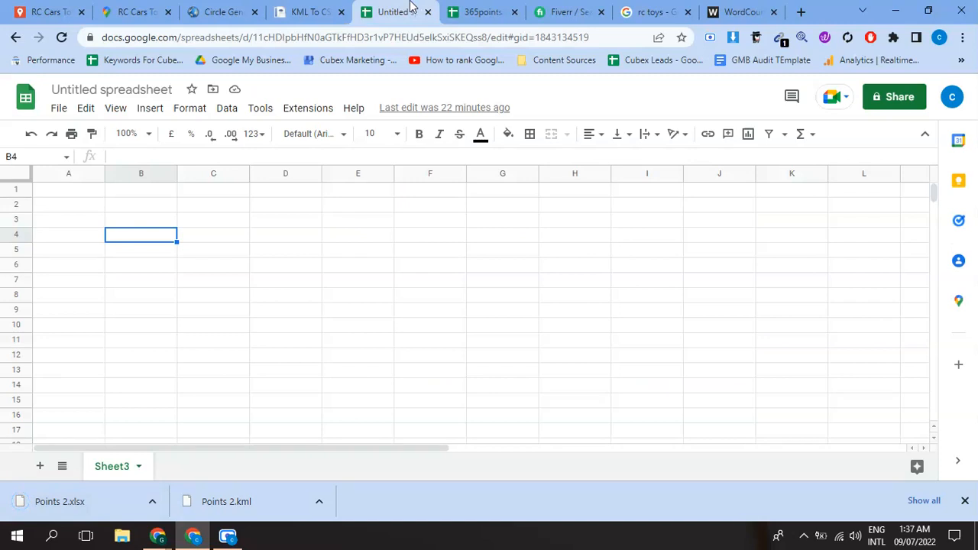
left_click(59, 108)
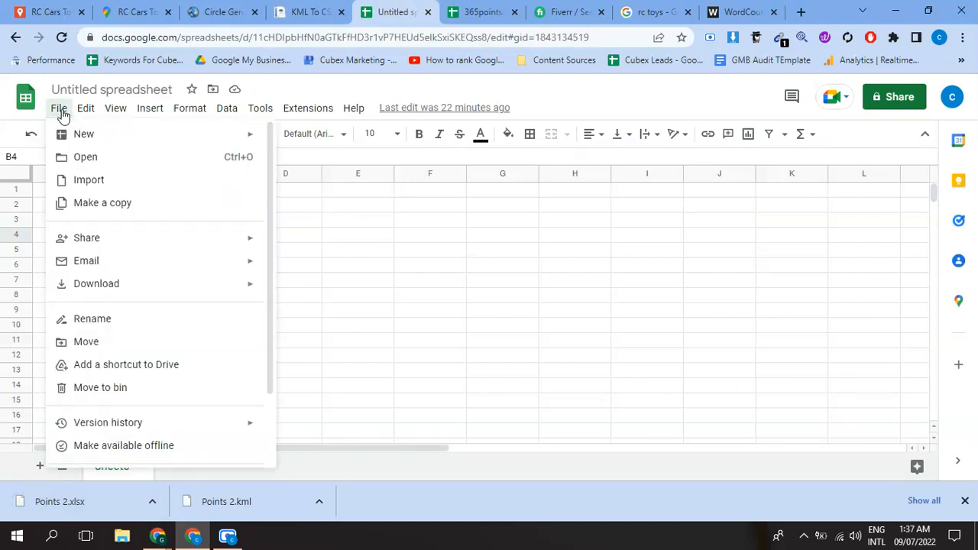
left_click(80, 159)
left_click_drag(84, 489, 426, 288)
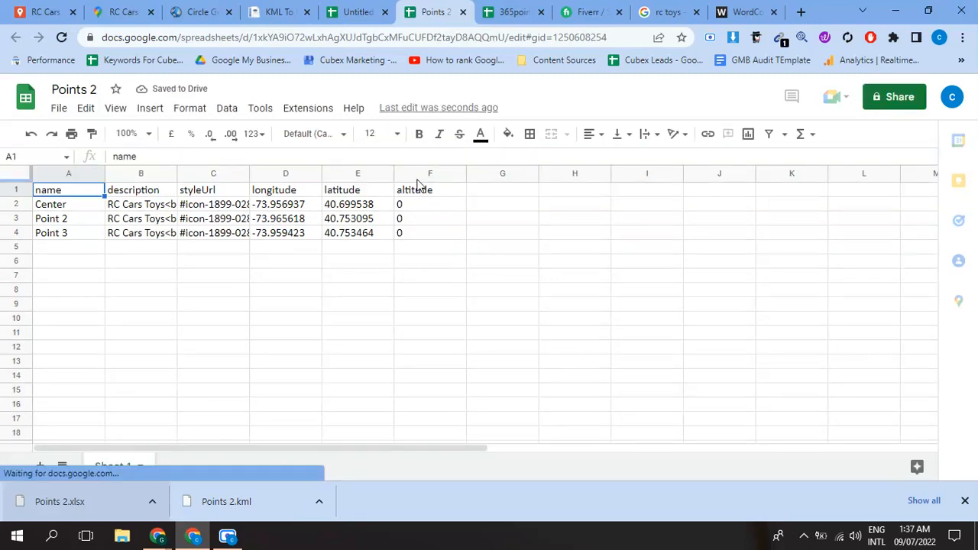
Widen the description column in the Points 2 sheet so more of its text shows
left_click(511, 194)
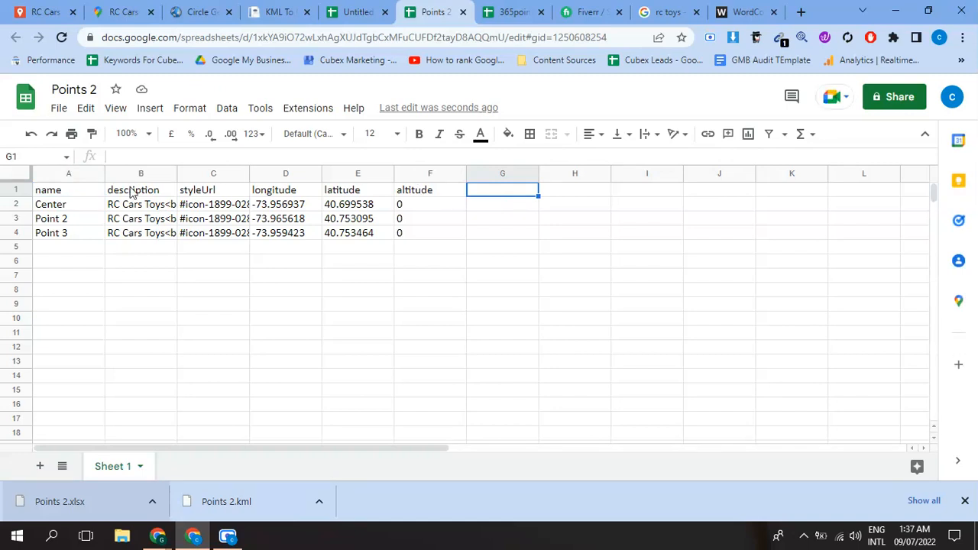
left_click_drag(176, 179, 249, 180)
left_click(158, 334)
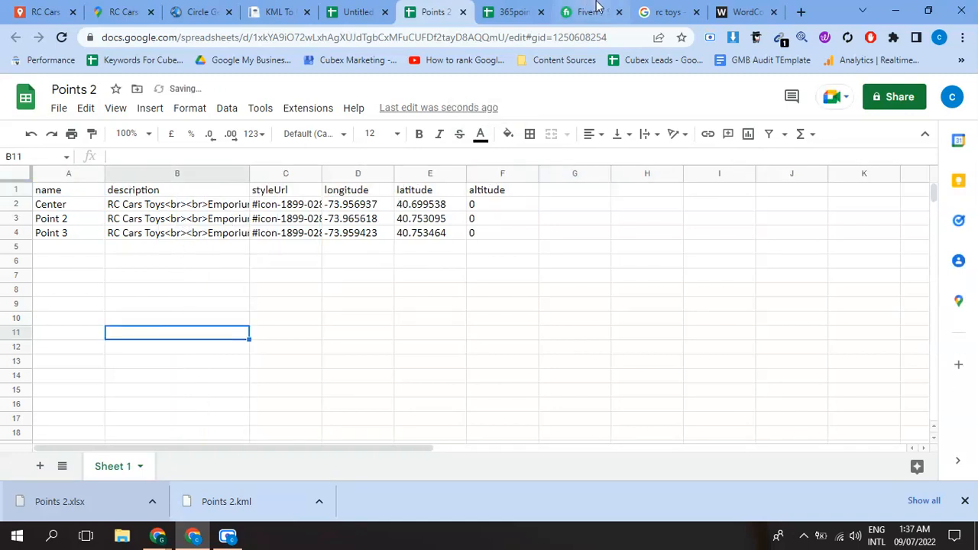
Set up a find and replace for the full description text in B2, and get its plain version without <br> tags from wordcounter.net
left_click(170, 206)
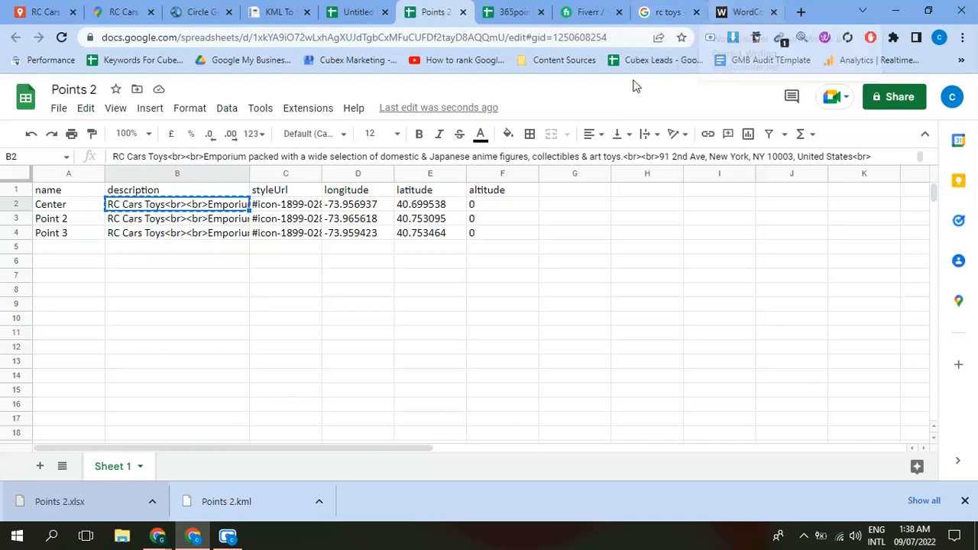
key("ctrl+h")
key("ctrl+v")
key("Tab")
key("ctrl+9")
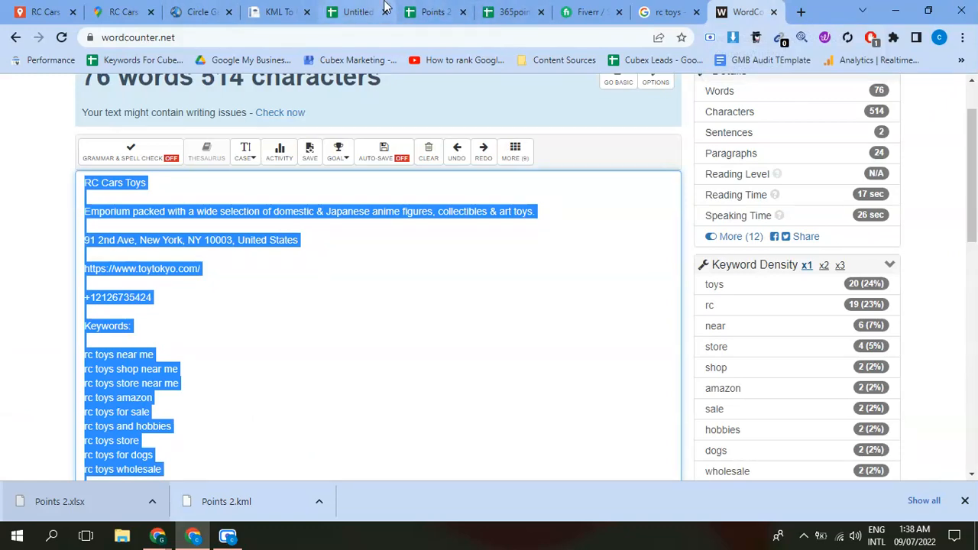
Back in the Points 2 spreadsheet, replace all matching descriptions in this sheet with the copied plain text
left_click(428, 11)
key("ctrl+v")
left_click(424, 237)
left_click(431, 260)
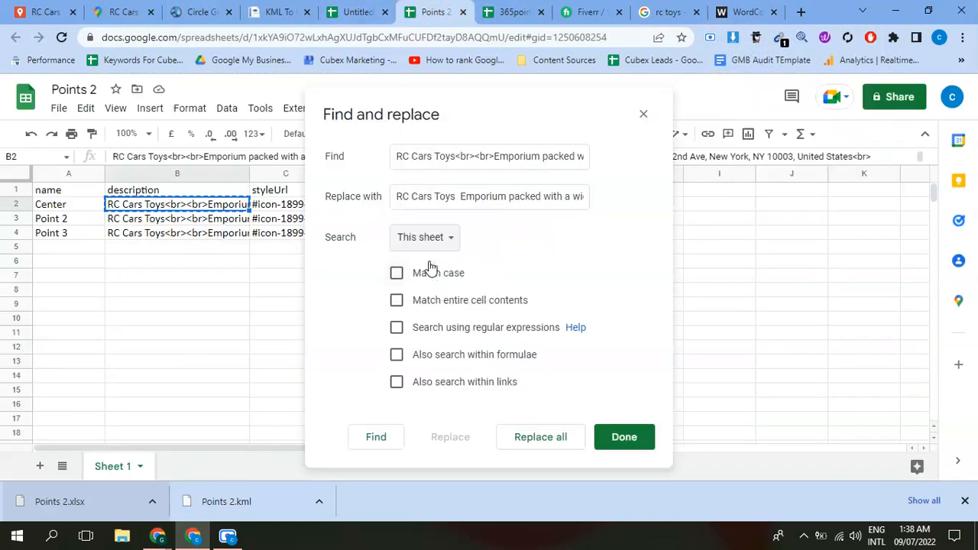
left_click(513, 441)
left_click(622, 440)
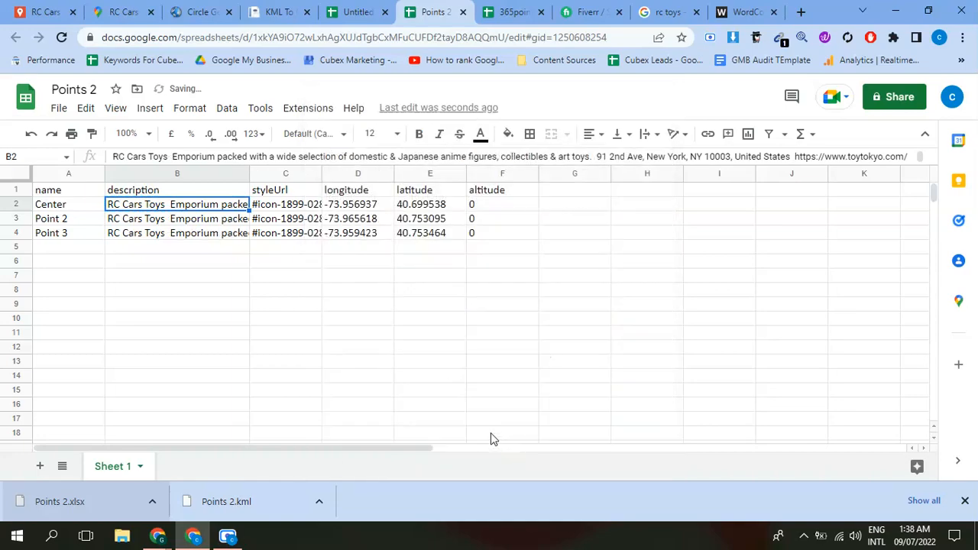
Switch to the scottmurray.me circle generator and copy all coordinates from the Circle polygon's coordinates block in the KML output
left_click(181, 8)
scroll(114, 269, "down", 4)
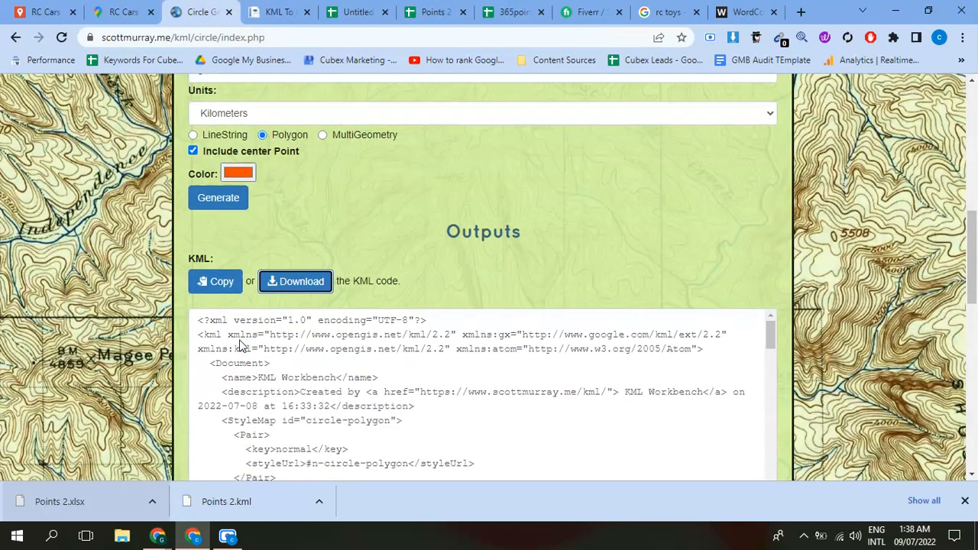
scroll(115, 269, "down", 2)
scroll(227, 288, "up", 3)
scroll(227, 288, "down", 10)
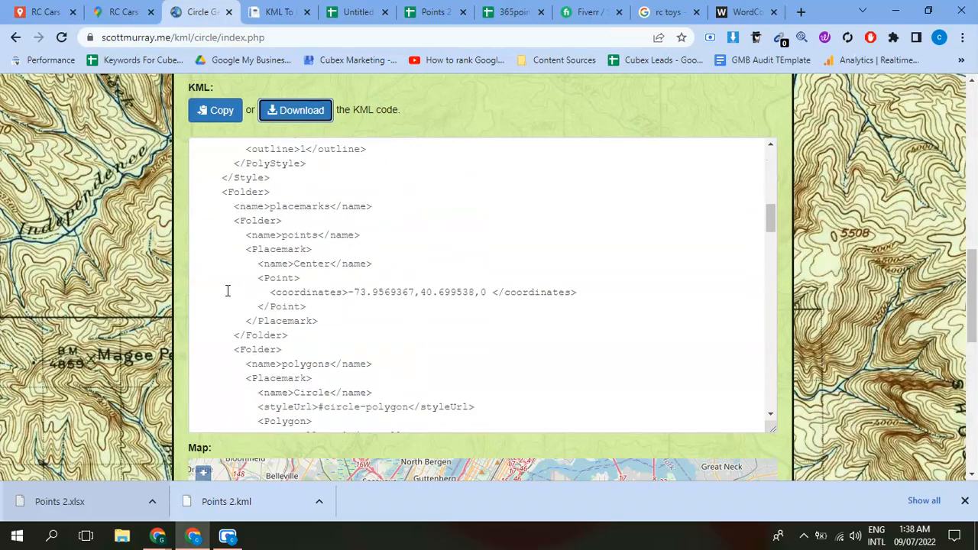
scroll(227, 288, "up", 6)
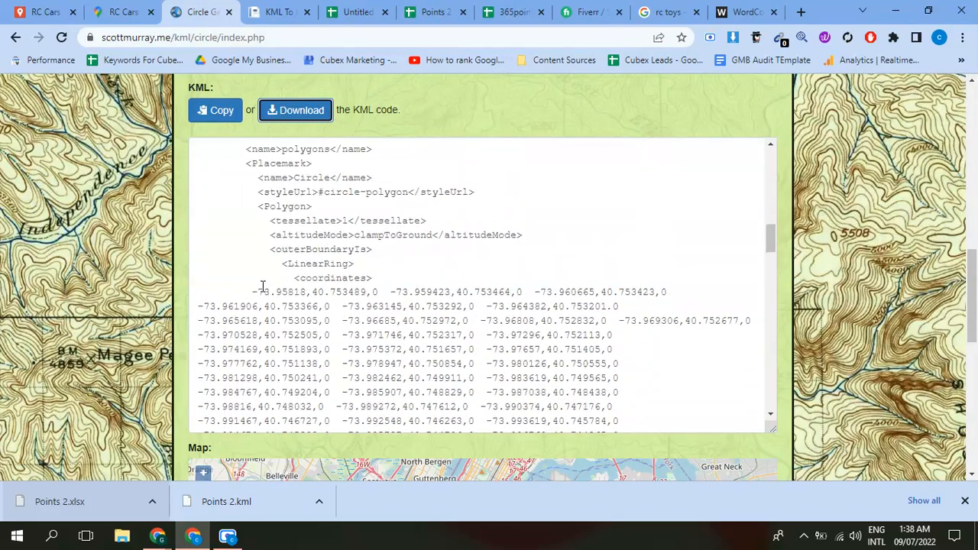
left_click_drag(248, 291, 546, 279)
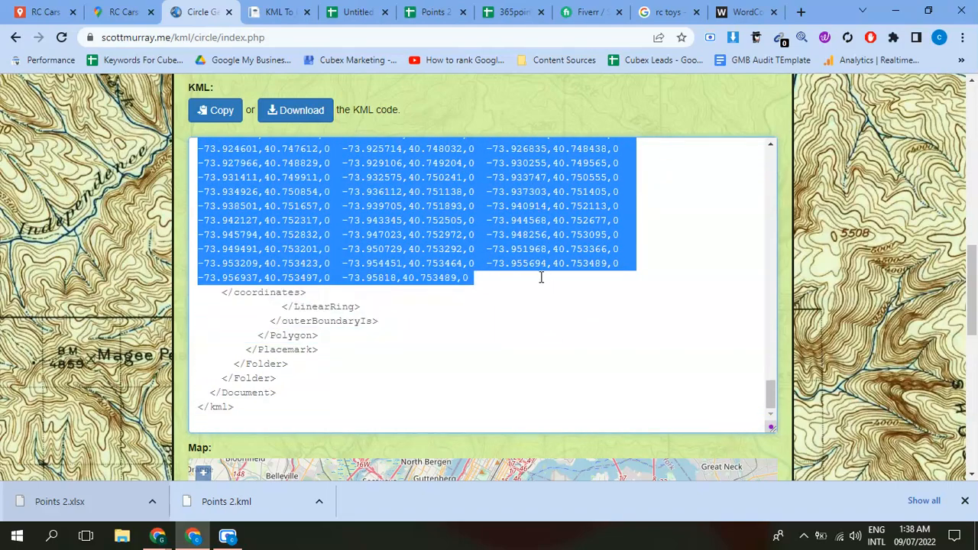
Return to the Points 2 spreadsheet, add a new sheet and paste the circle coordinates into A1
left_click(434, 12)
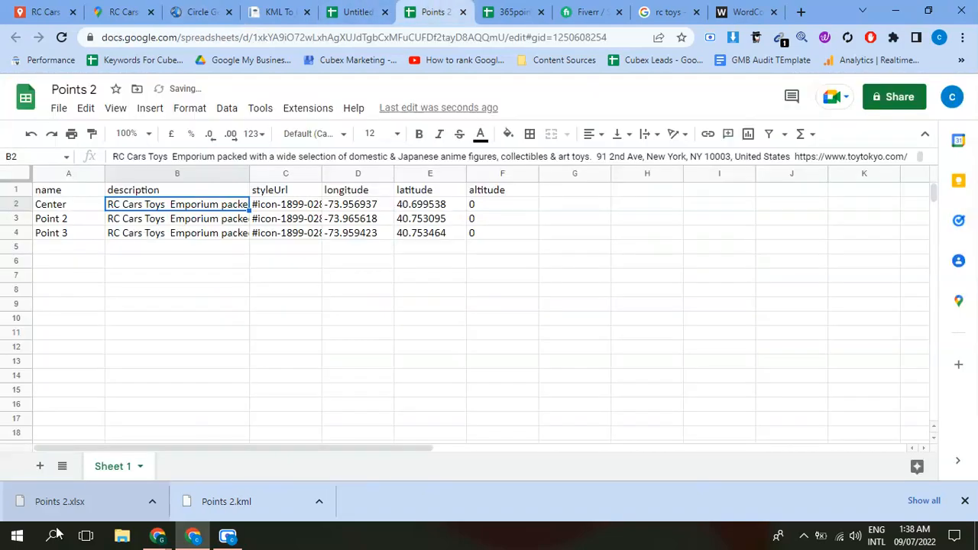
left_click(37, 466)
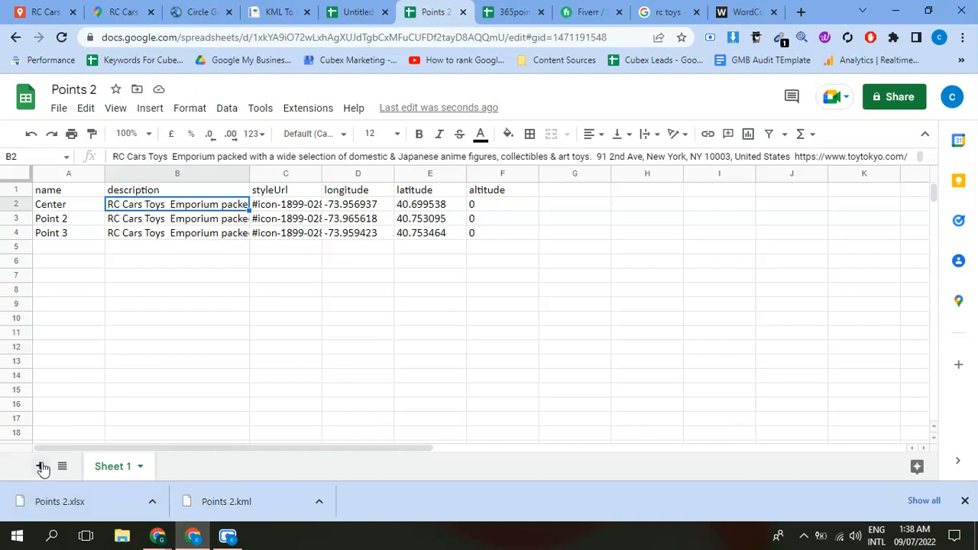
left_click(80, 195)
key("ctrl+v")
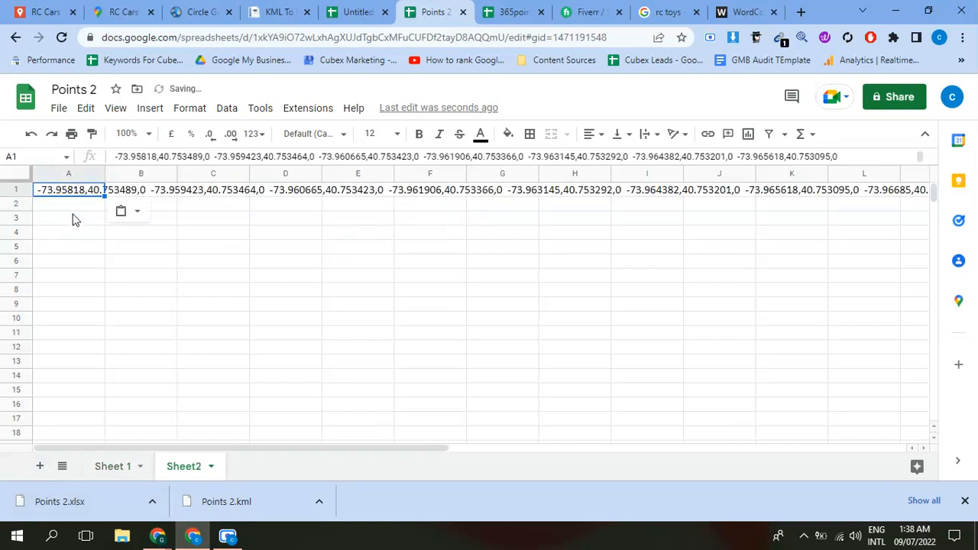
Split the pasted coordinate text in A1 into columns with the automatically detected separator
left_click(137, 211)
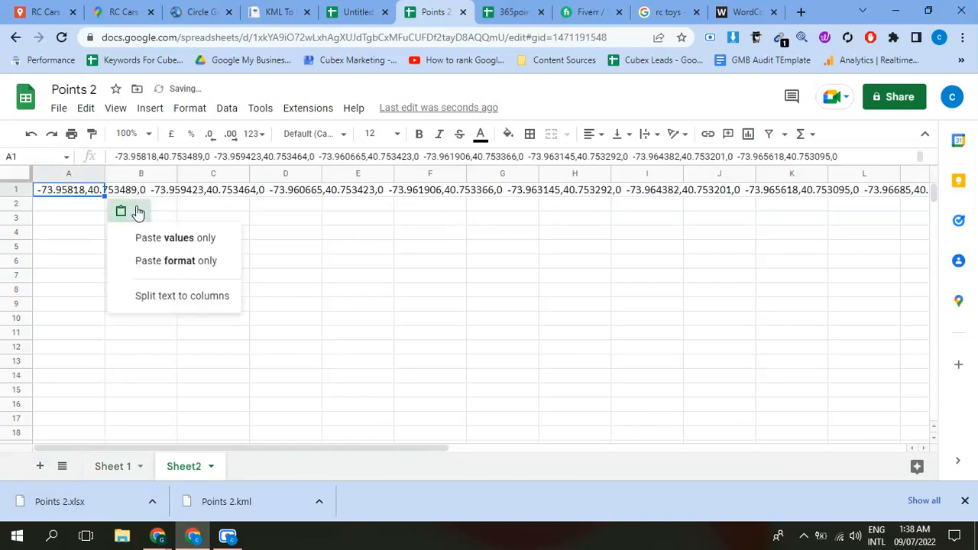
left_click(165, 296)
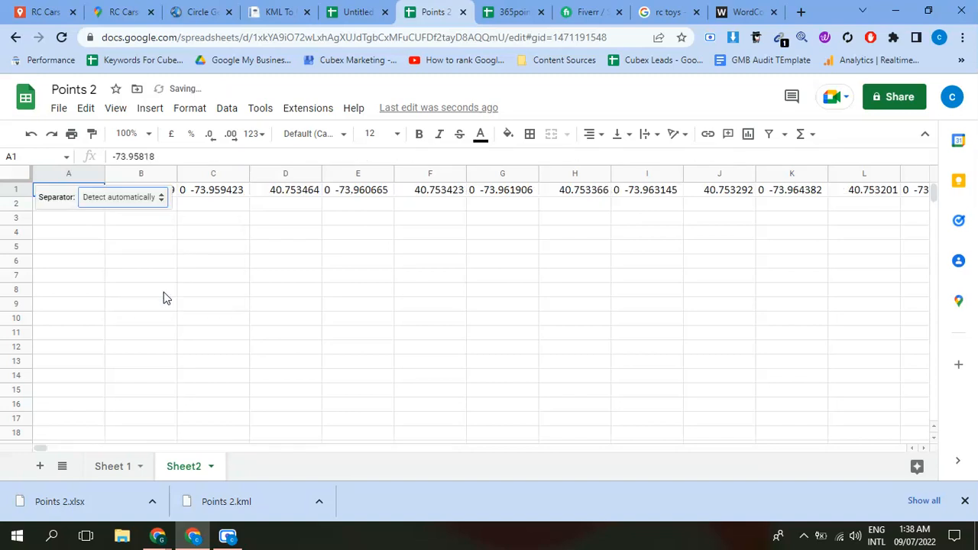
left_click(299, 191)
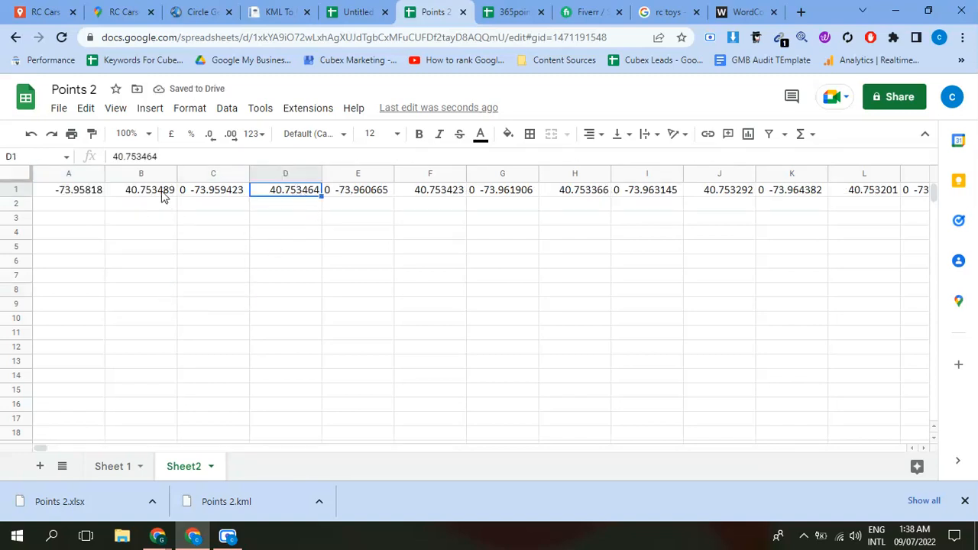
Copy the coordinates in row 1, paste them transposed down column A from A2, and delete the original row 1
left_click(17, 190)
key("ctrl+c")
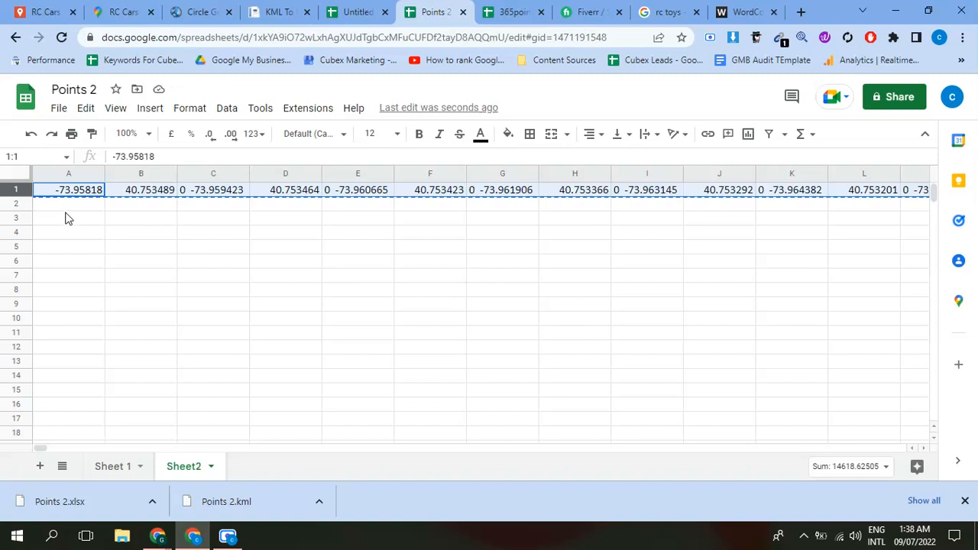
right_click(65, 211)
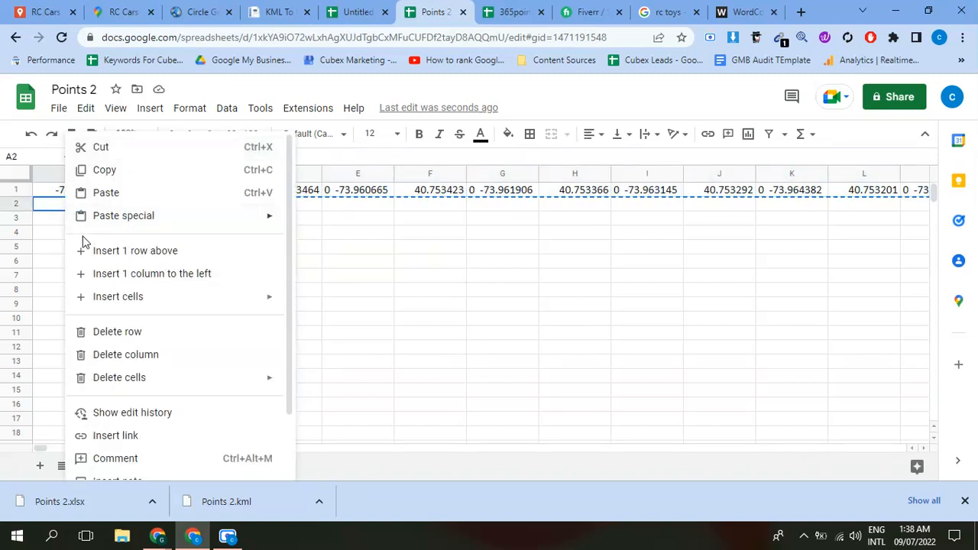
mouse_move(120, 214)
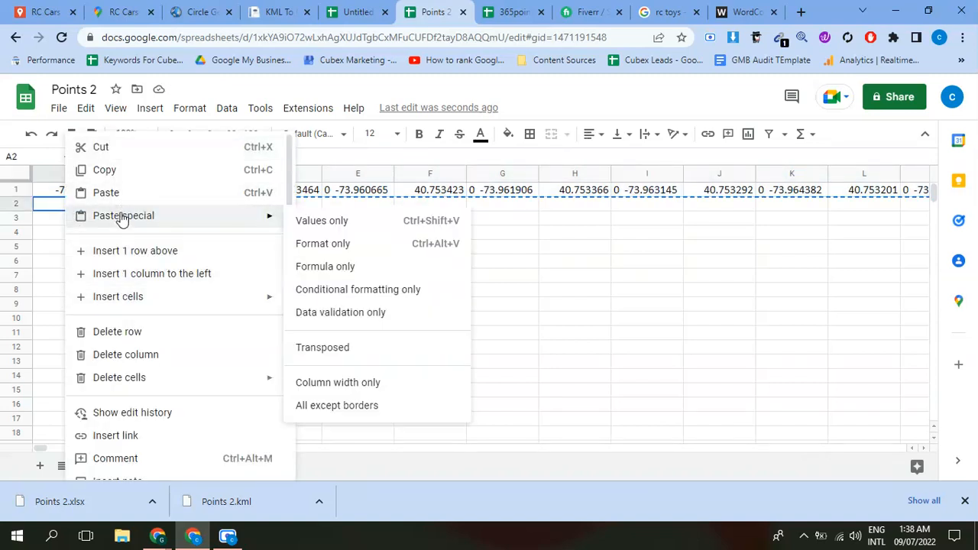
left_click(327, 346)
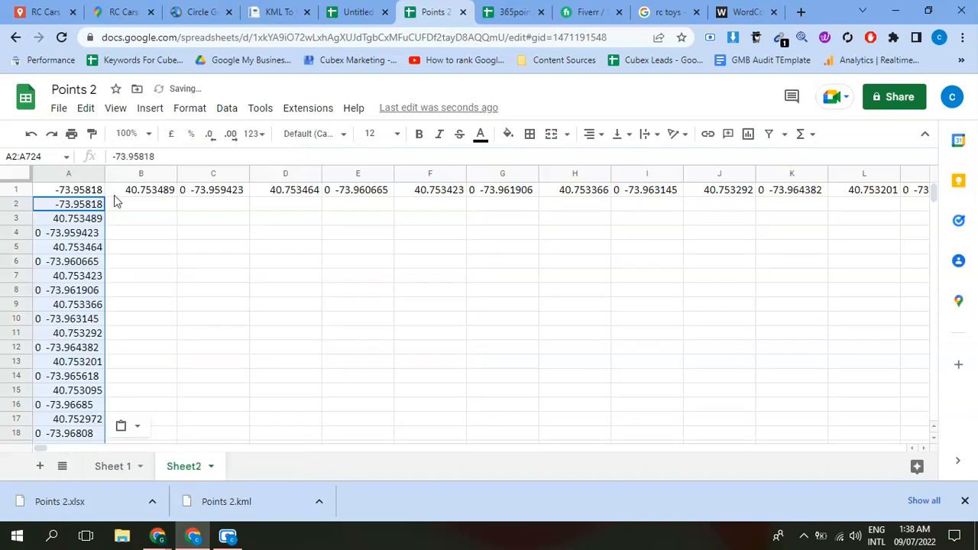
right_click(8, 187)
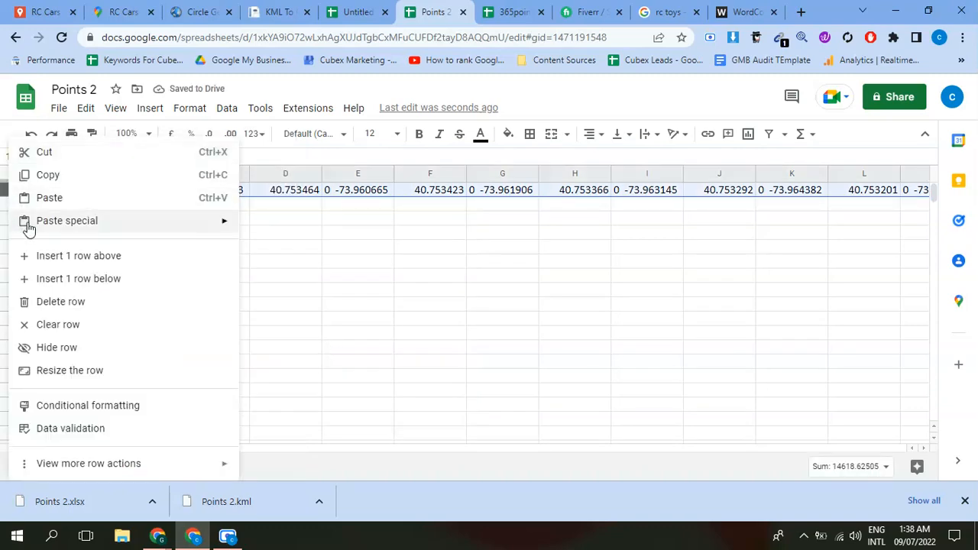
left_click(59, 299)
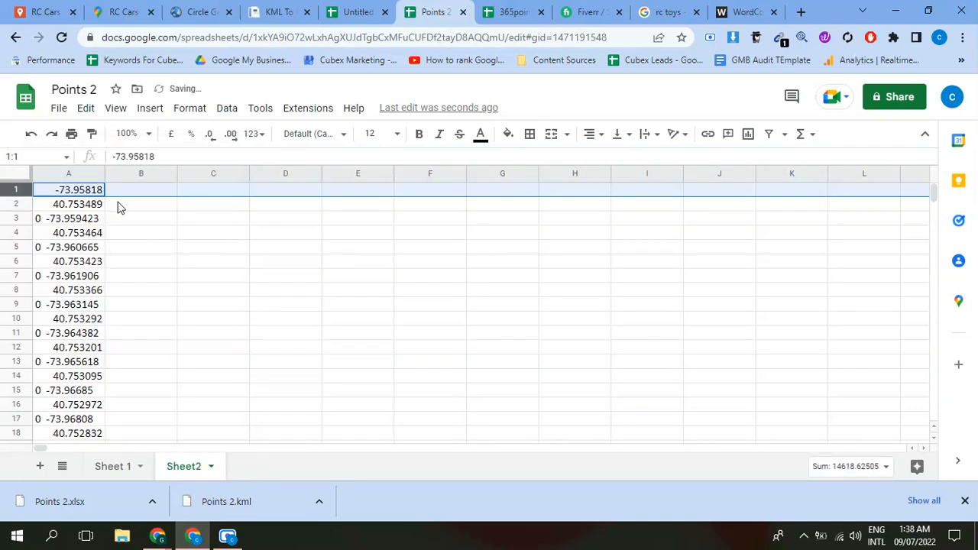
Strip the leading "0 " from the longitude values in column A by replacing it with nothing throughout this sheet
left_click(43, 219)
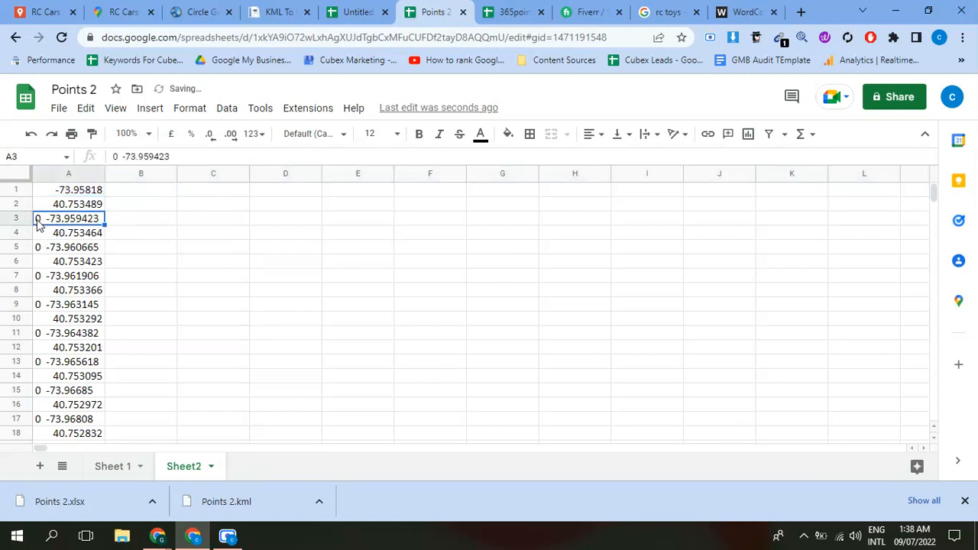
left_click_drag(45, 218, 25, 222)
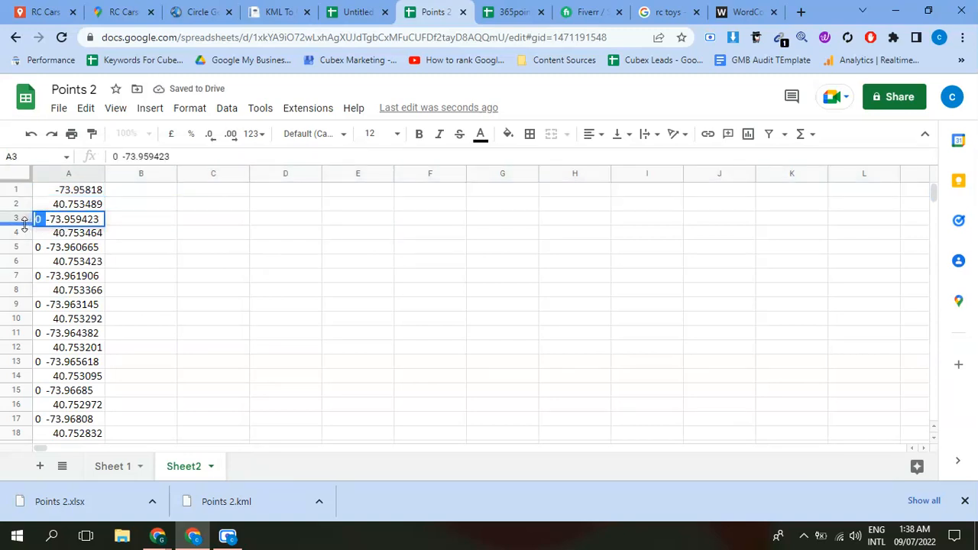
left_click(181, 224)
key("ctrl+h")
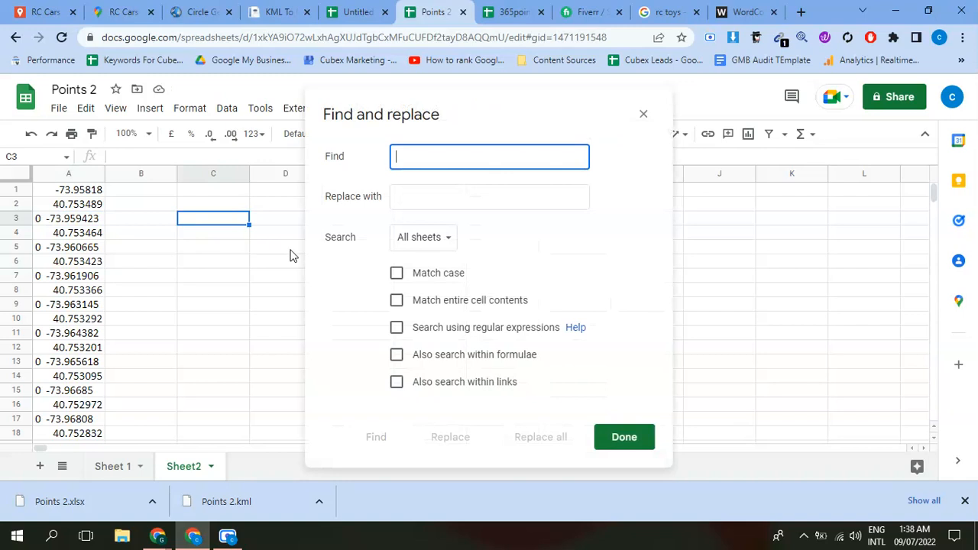
key("ctrl+v")
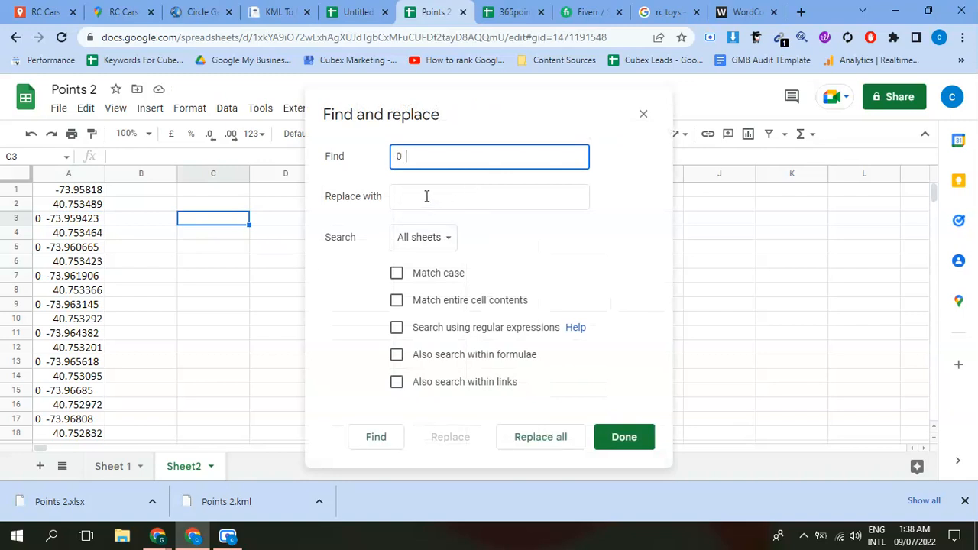
left_click(425, 237)
left_click(421, 260)
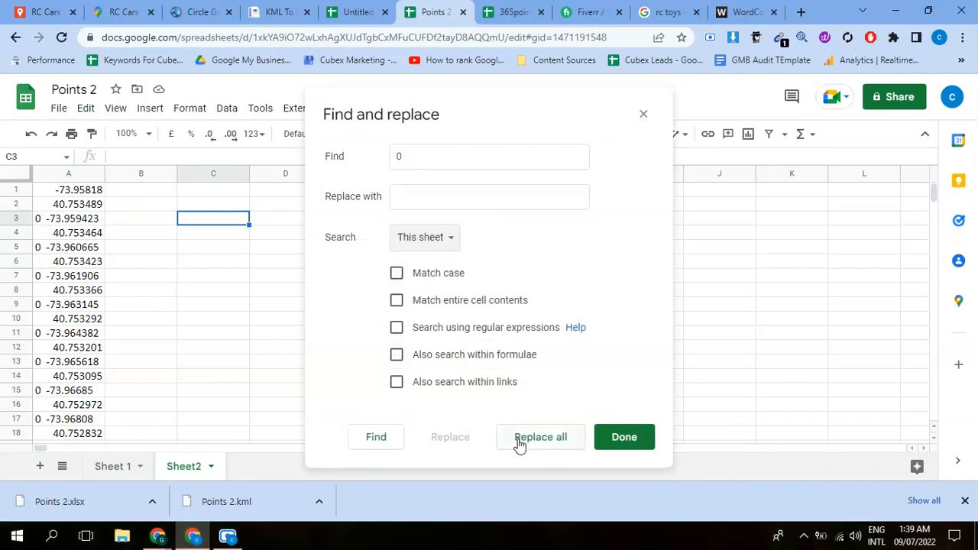
left_click(523, 442)
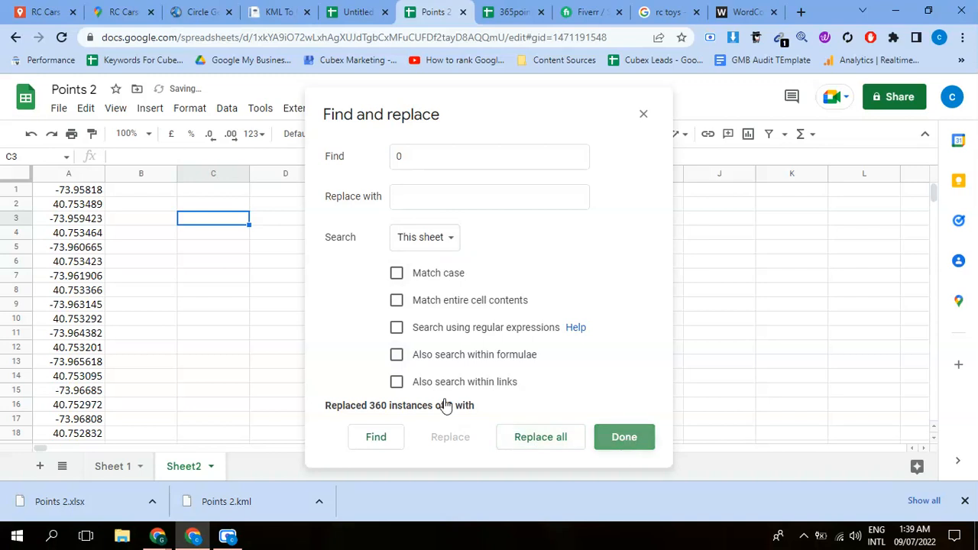
left_click(242, 291)
Enter the headers Long in B1 and Lat in C1
left_click(136, 196)
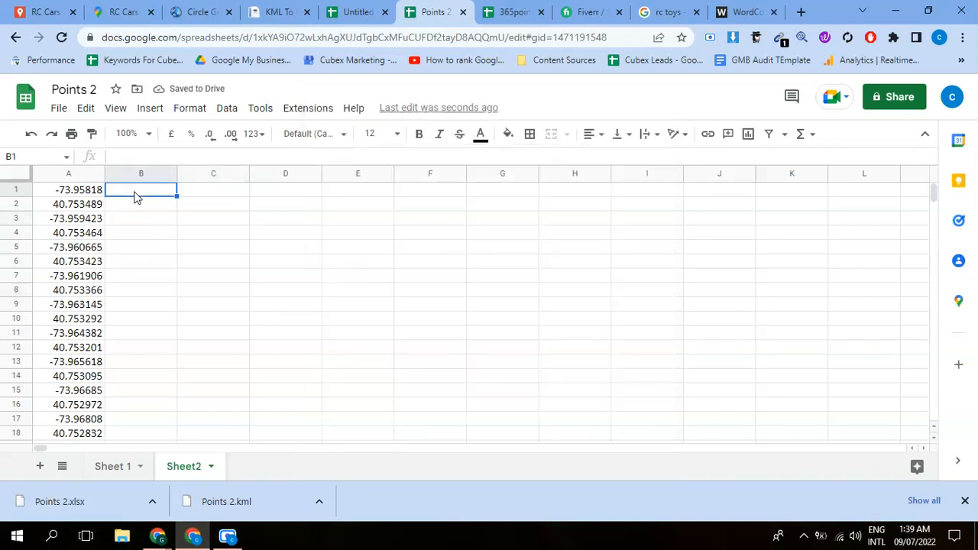
type("Long")
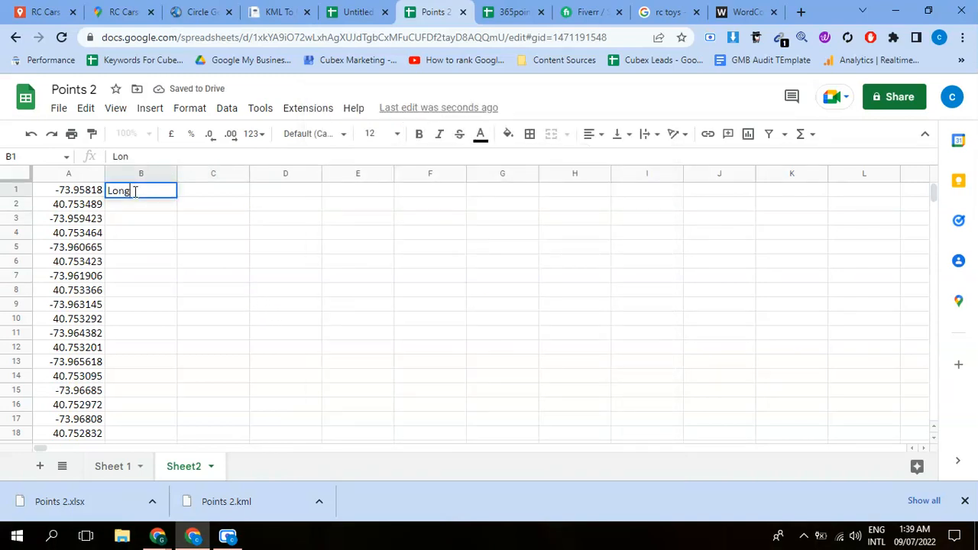
key("Tab")
type("Lat")
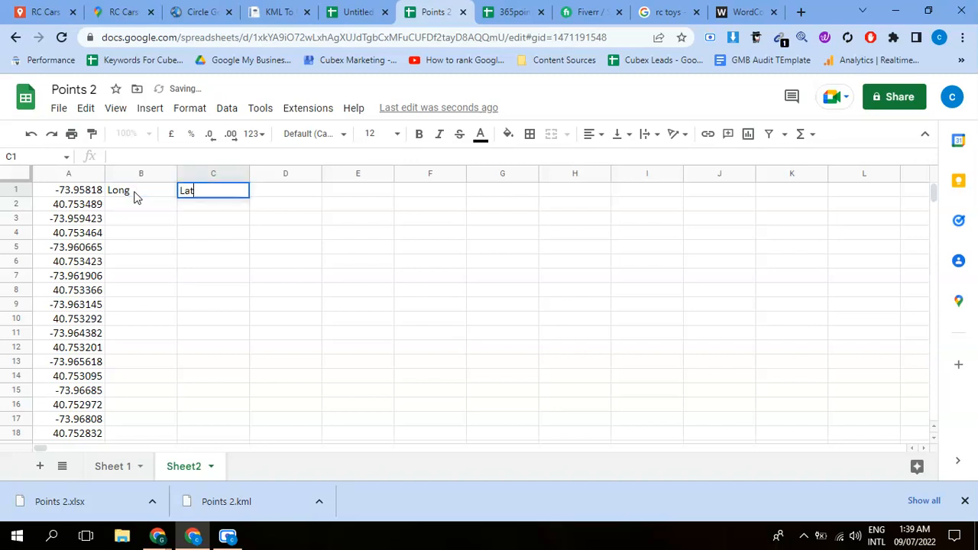
key("Return")
Enter the reference pattern under the headers: a1 and a3 in the Long column, a2 and a4 in the Lat column
type("a1")
key("Return")
key("Right")
key("Left")
type("a3")
key("Tab")
key("Up")
type("a2")
key("Return")
type("a")
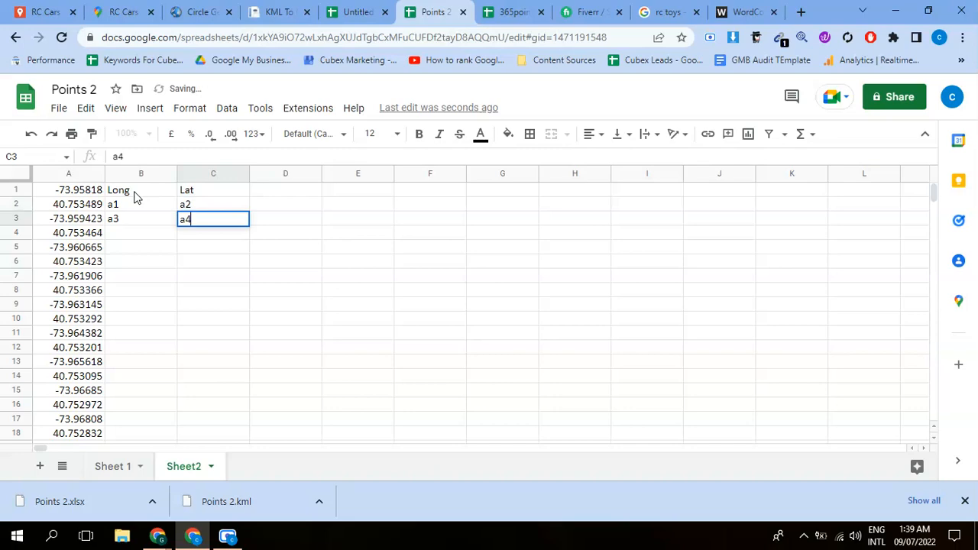
key("Return")
Extend the B2:C3 reference pattern down to row 722 and clear the leftover 0 in A723
left_click_drag(134, 205, 240, 433)
left_click_drag(241, 515, 173, 301)
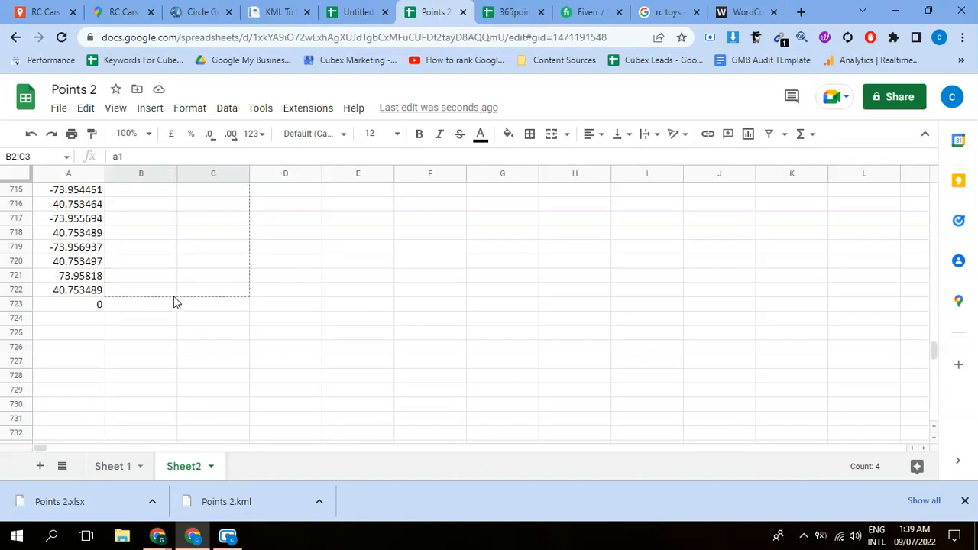
left_click_drag(113, 319, 93, 309)
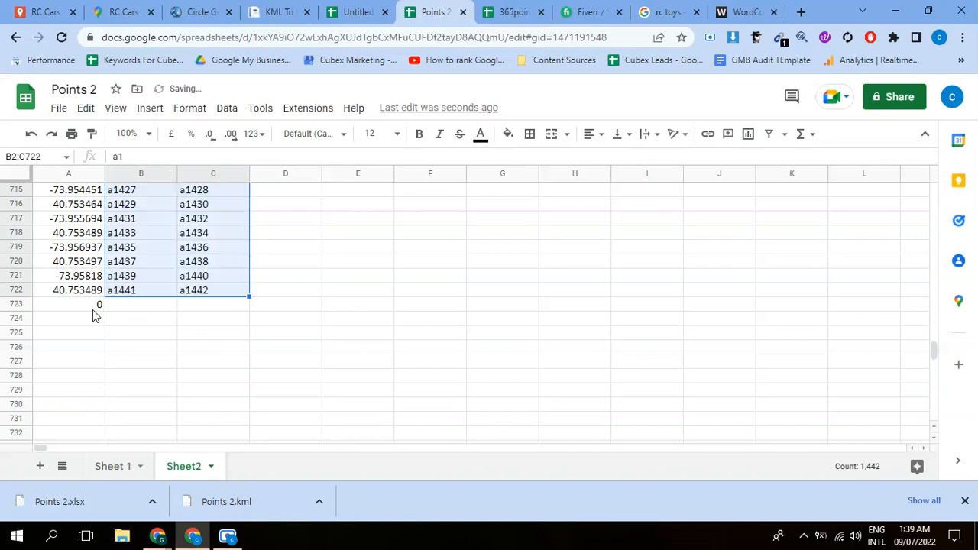
left_click(93, 309)
key("Delete")
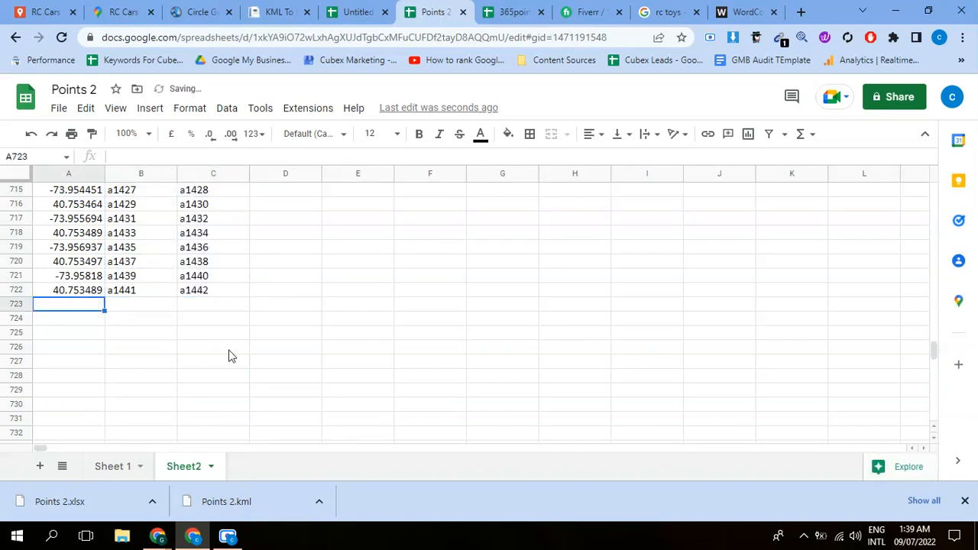
Replace every "a" with "=a" throughout this sheet so the Long and Lat references become formulas
key("ctrl+h")
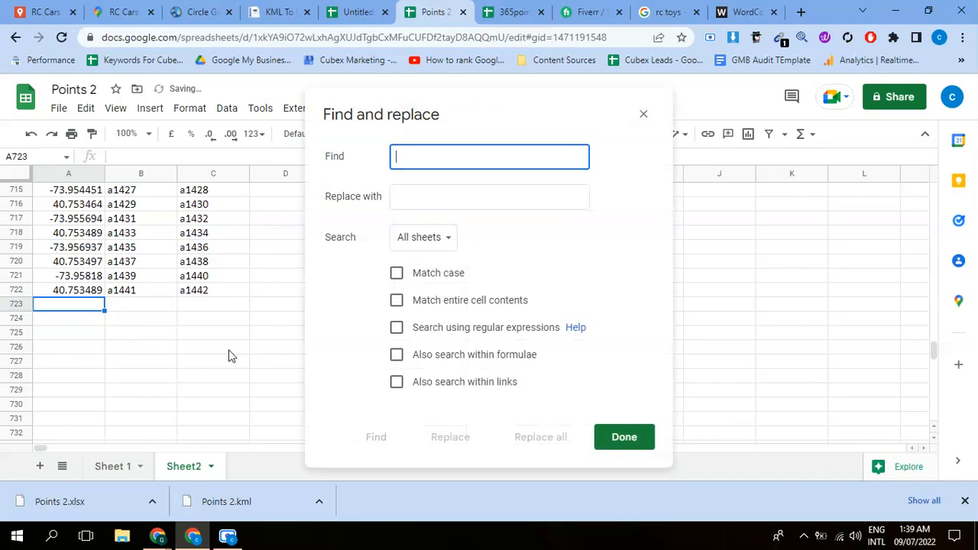
type("a")
key("Tab")
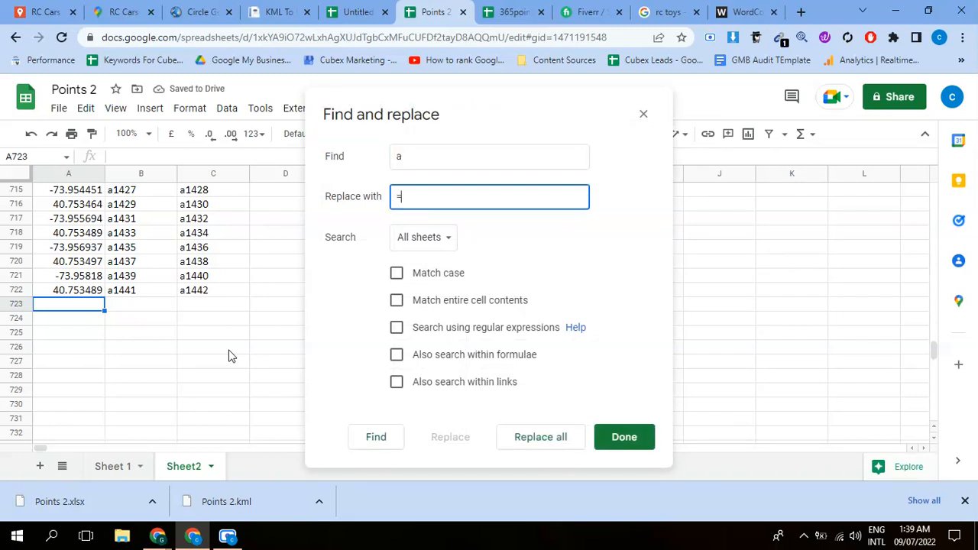
left_click(431, 245)
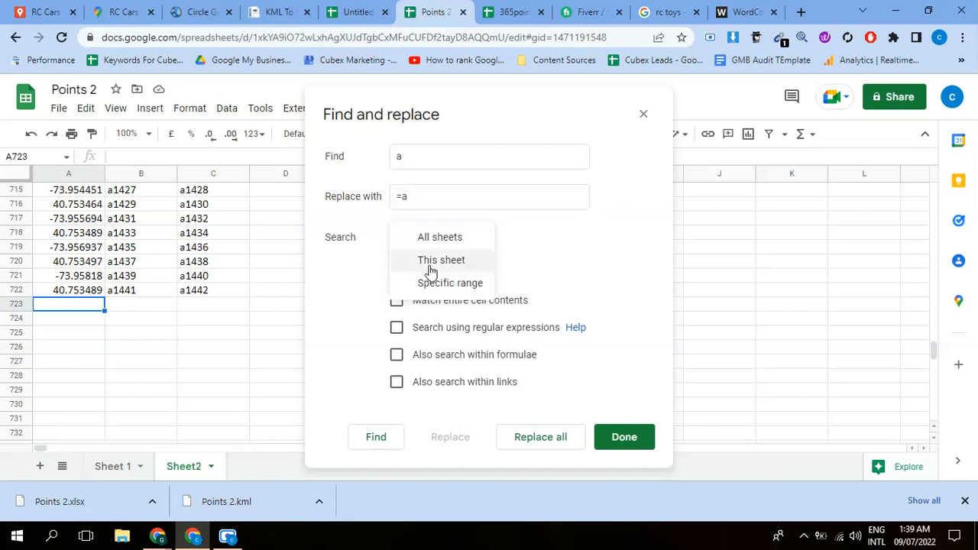
left_click(431, 268)
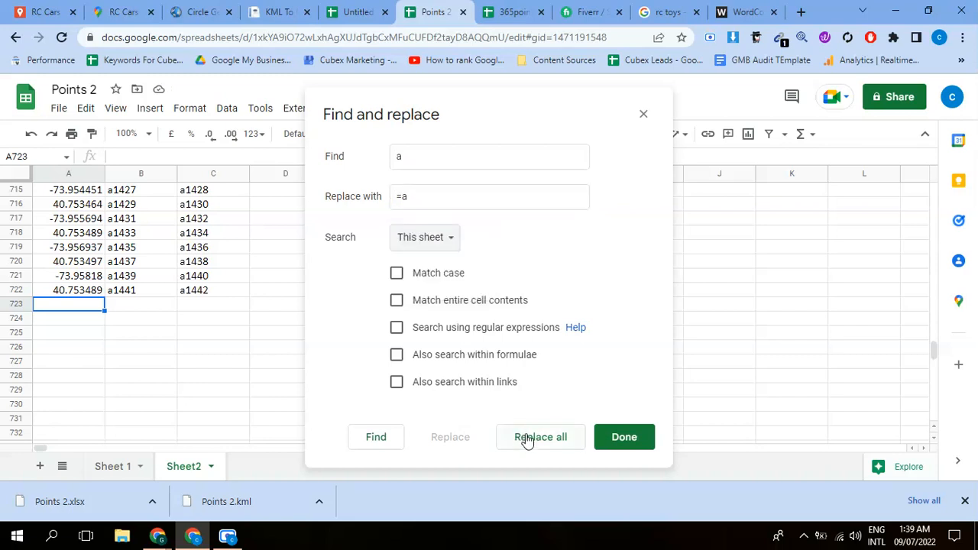
left_click(622, 442)
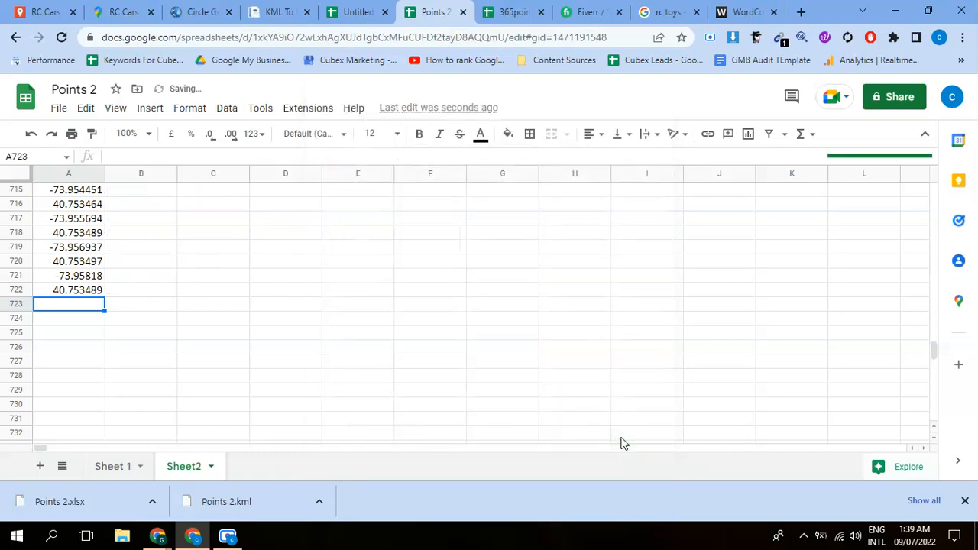
Correct the header in C1 to Lat by removing the stray equals sign
scroll(767, 315, "up", 4)
left_click_drag(935, 352, 921, 167)
left_click_drag(116, 192, 240, 433)
left_click_drag(245, 496, 314, 428)
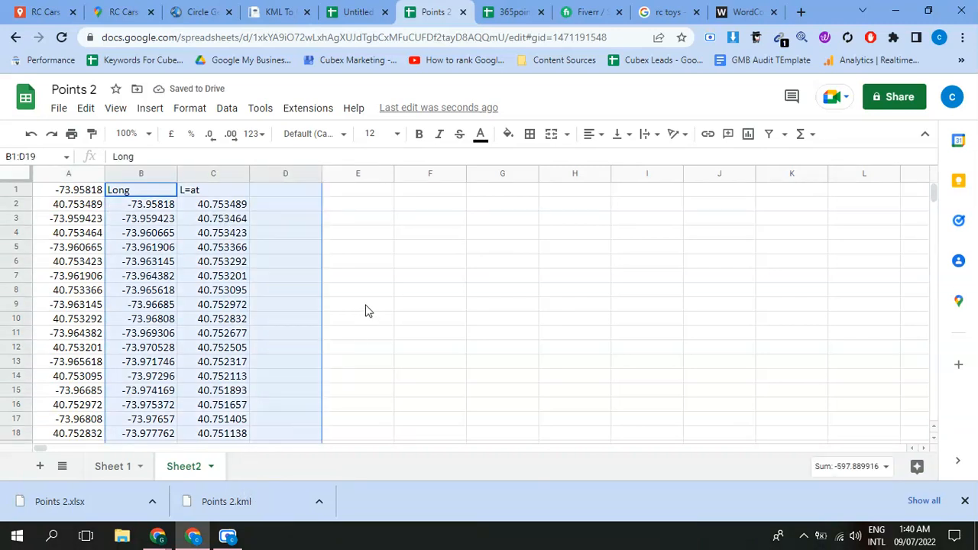
left_click(364, 310)
double_click(189, 192)
key("ctrl+a")
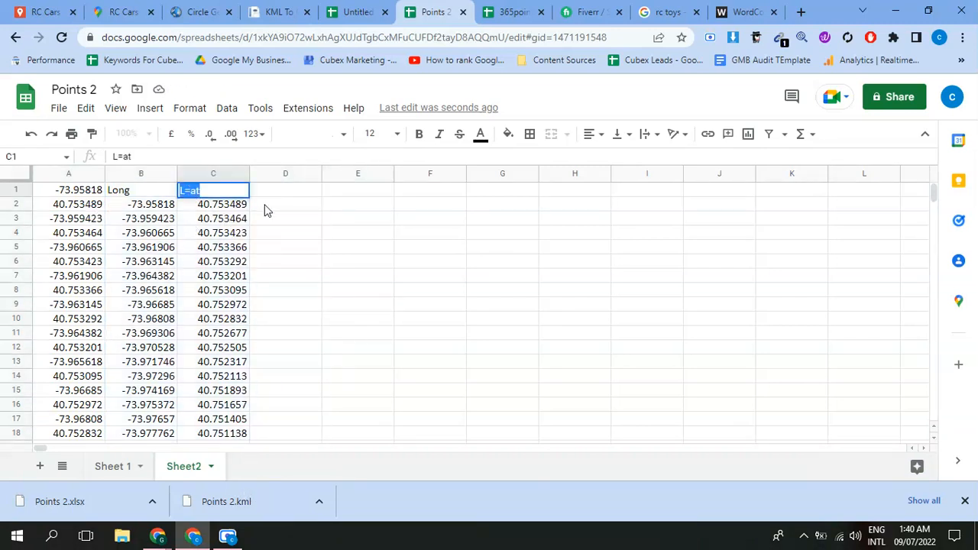
key("Left")
key("Delete")
left_click(266, 211)
Copy the completed Long and Lat columns, range B1:C362
left_click_drag(130, 191, 239, 262)
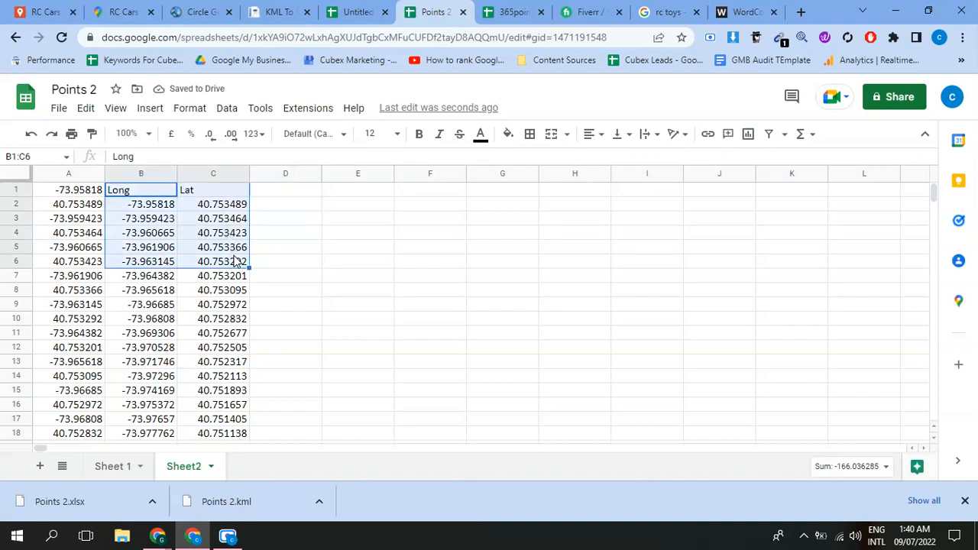
left_click(266, 234)
left_click_drag(149, 192, 226, 417)
mouse_move(224, 527)
left_mouse_down()
mouse_move(226, 543)
mouse_move(220, 491)
mouse_move(221, 510)
left_mouse_up()
left_click_drag(224, 468, 200, 271)
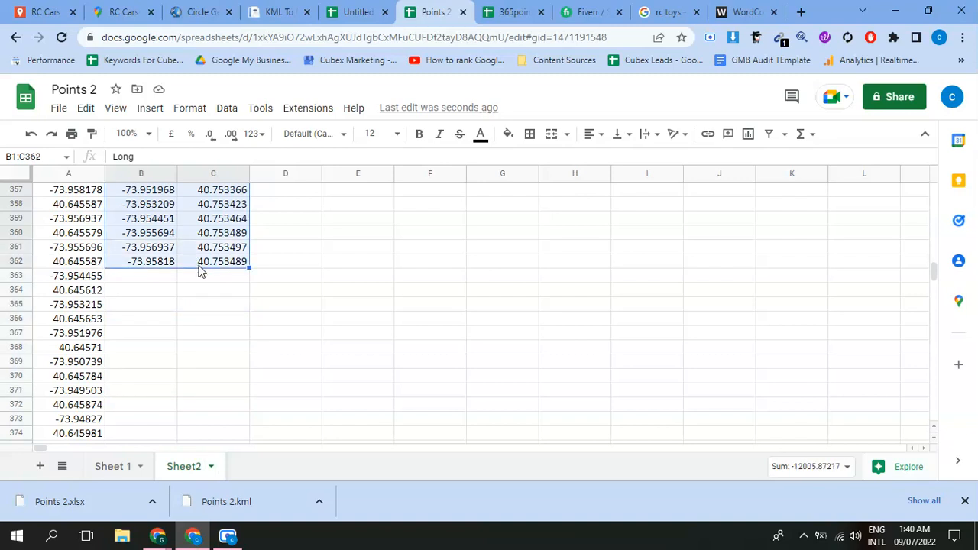
key("ctrl+c")
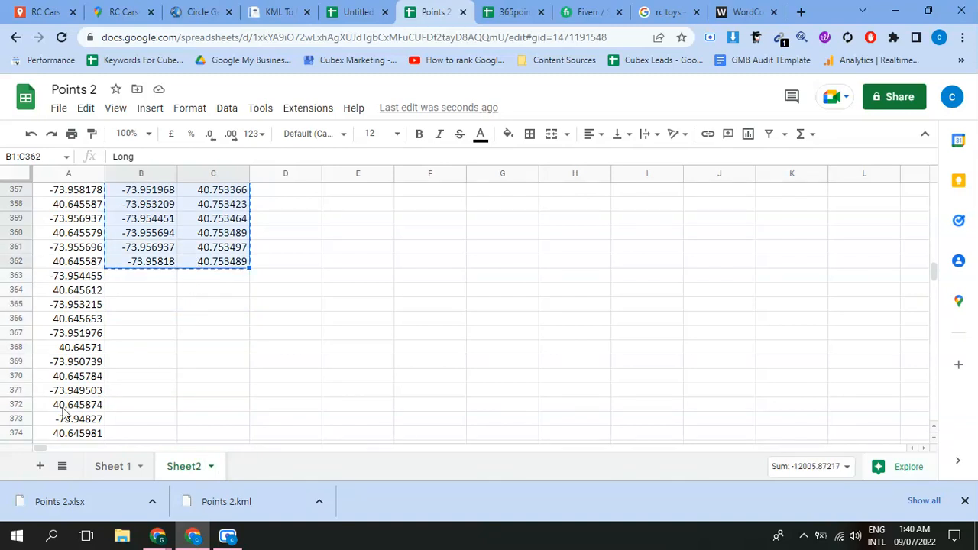
Add a new sheet and paste the copied coordinates from A1 as values only
left_click(38, 466)
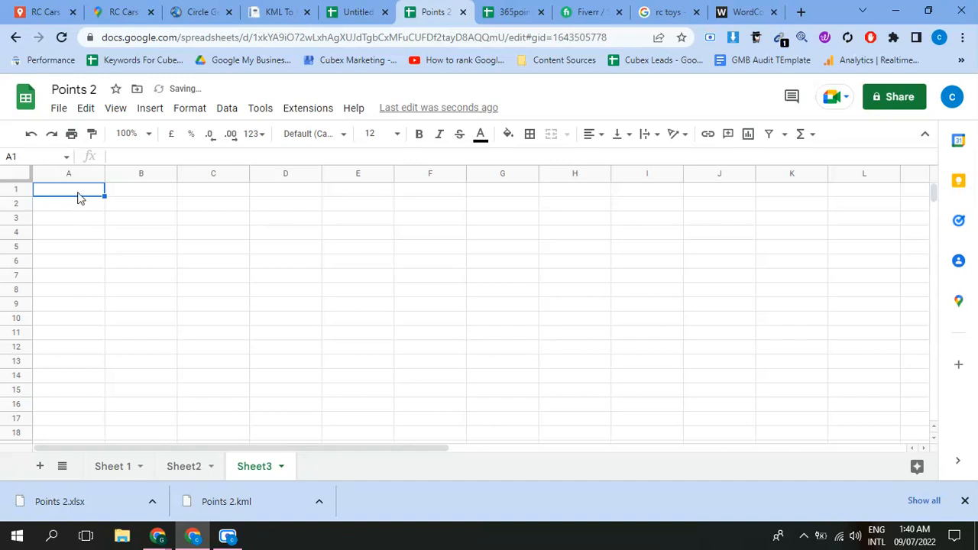
left_click(130, 198, "shift")
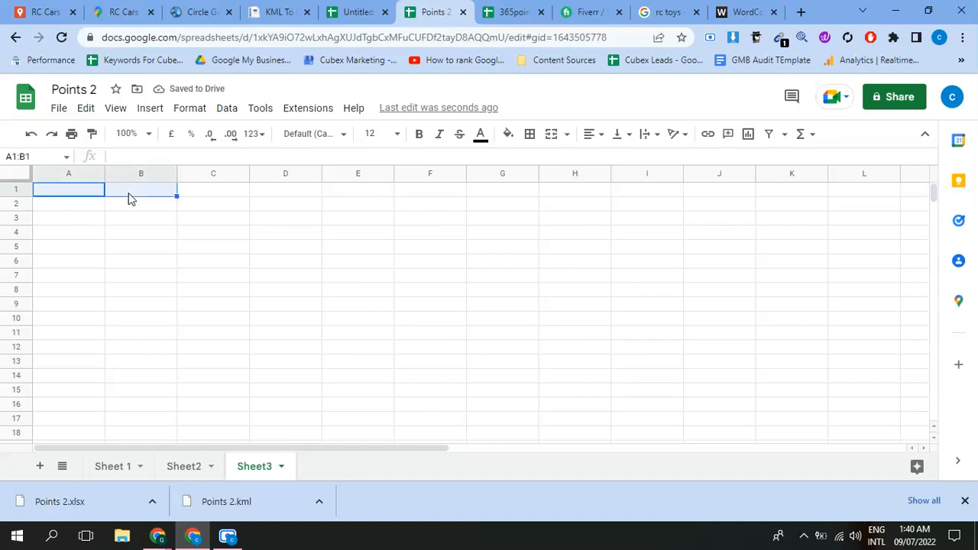
key("ctrl+v")
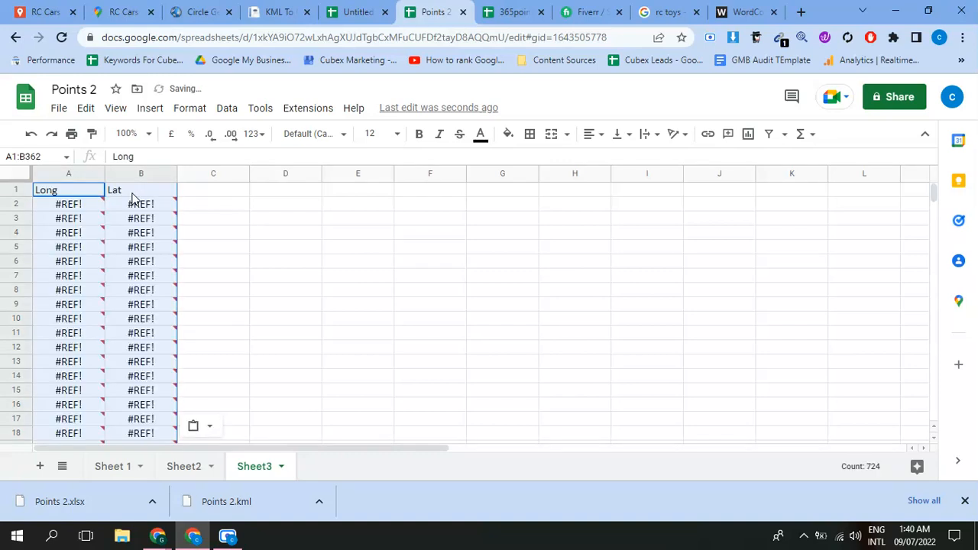
key("ctrl+z")
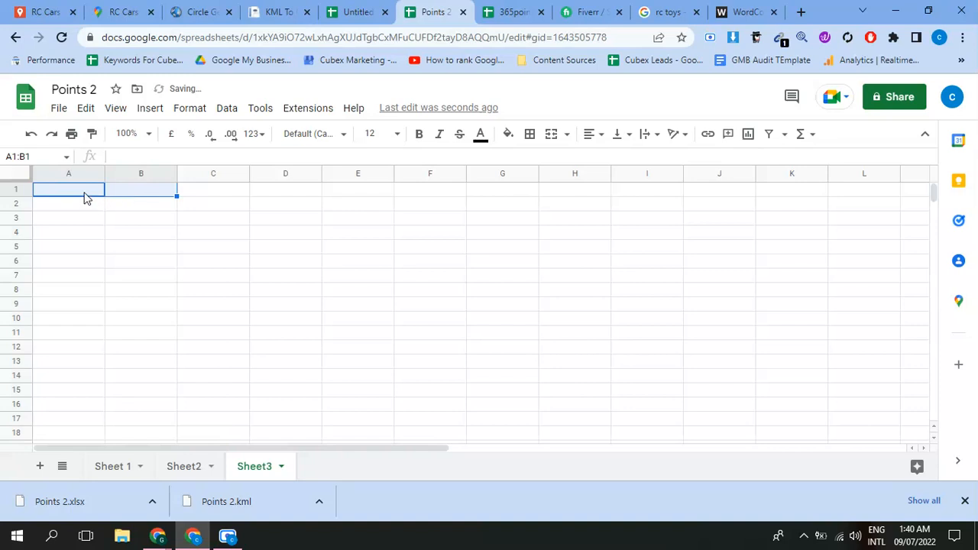
right_click(86, 198)
mouse_move(137, 220)
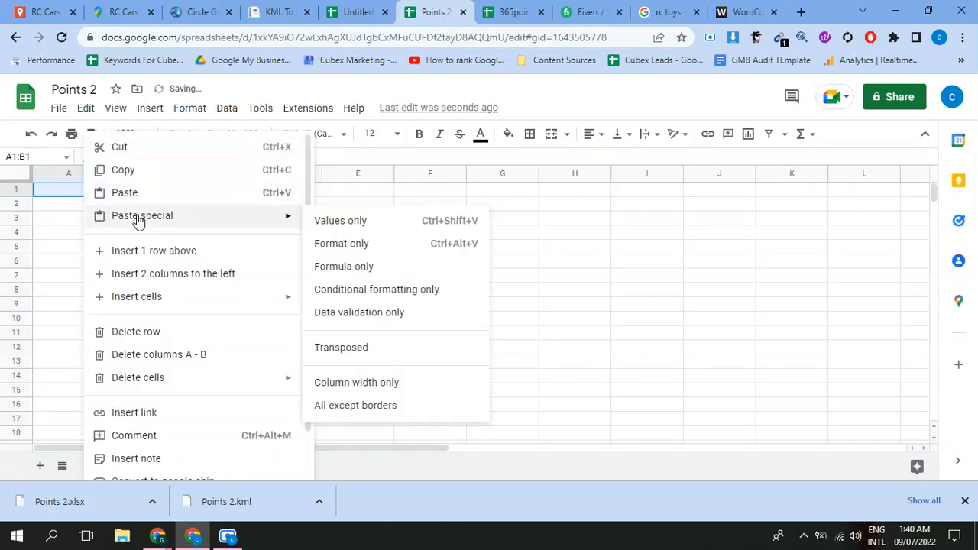
left_click(350, 222)
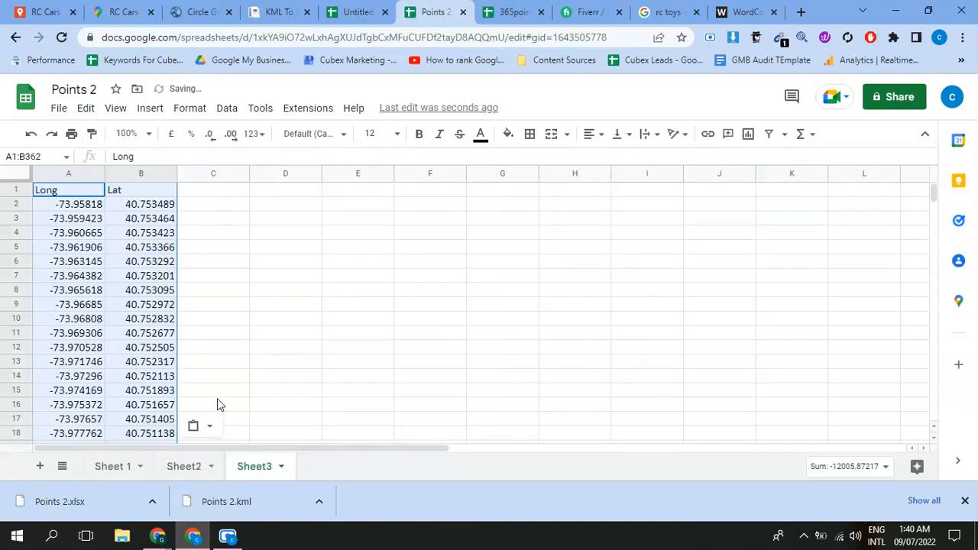
Delete Sheet2 from the spreadsheet and confirm the deletion
left_click(185, 469)
right_click(185, 469)
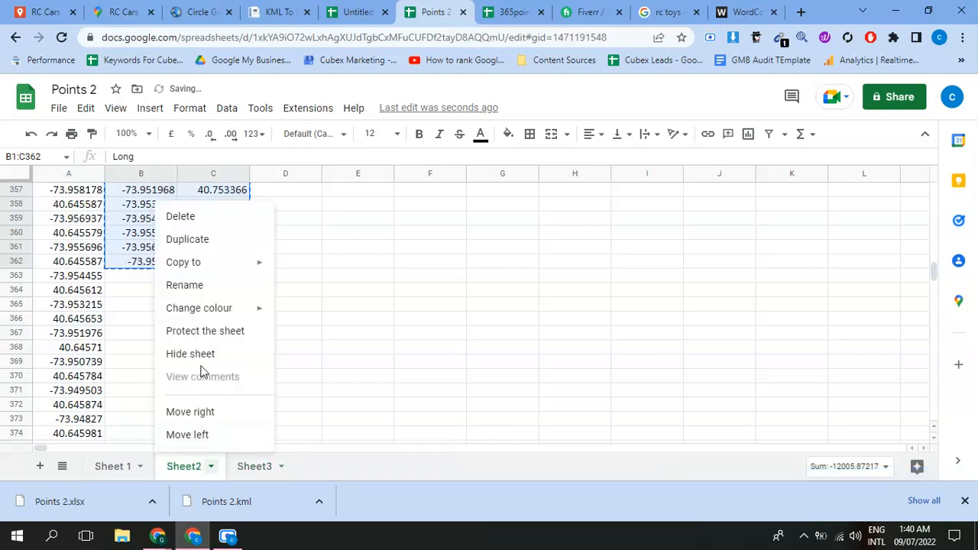
left_click(179, 217)
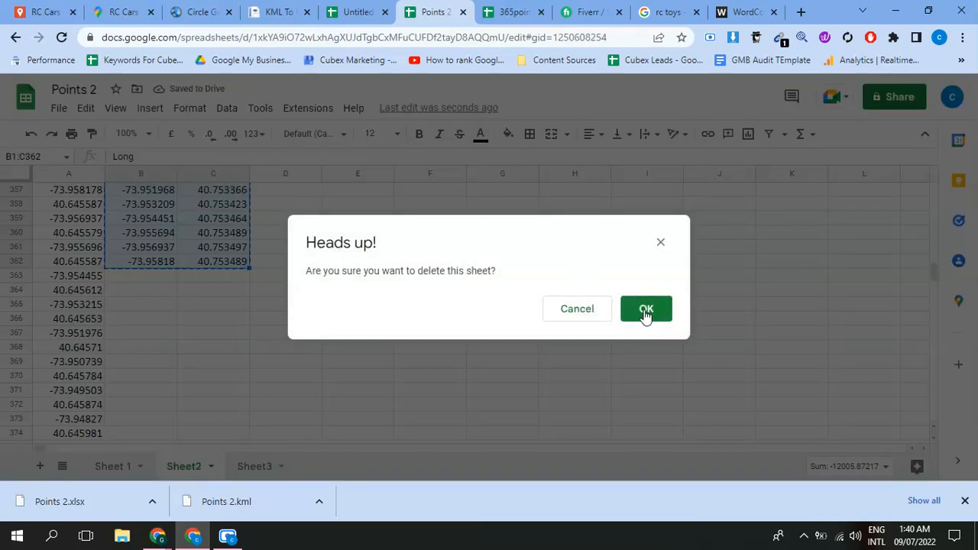
left_click(646, 310)
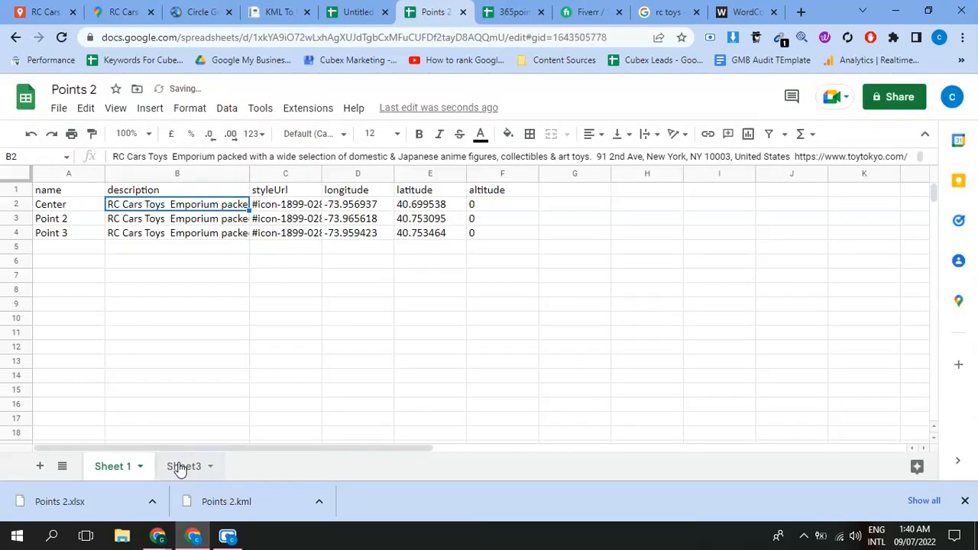
Copy A1:B362 from Sheet3 into the longitude and latitude columns of Sheet 1, starting at row 5
left_click(179, 466)
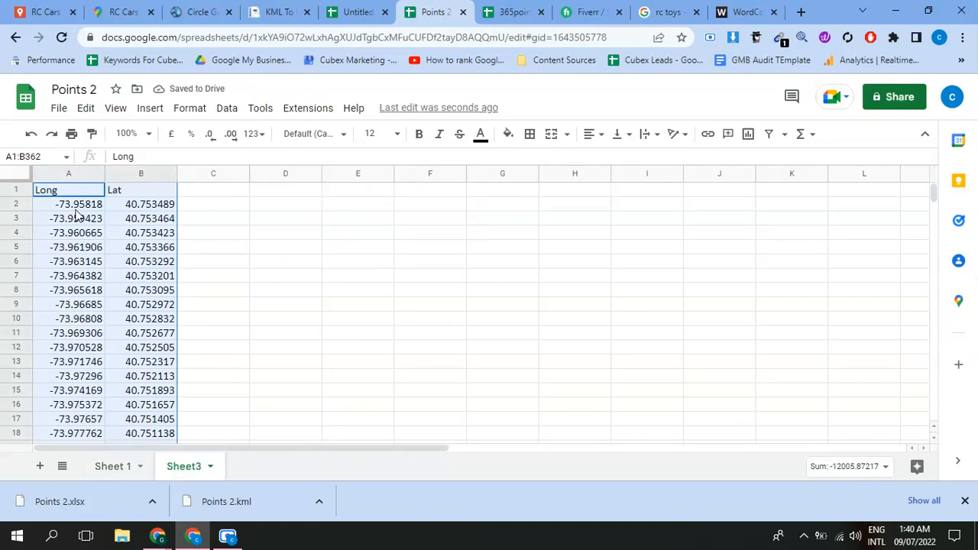
left_click(108, 465)
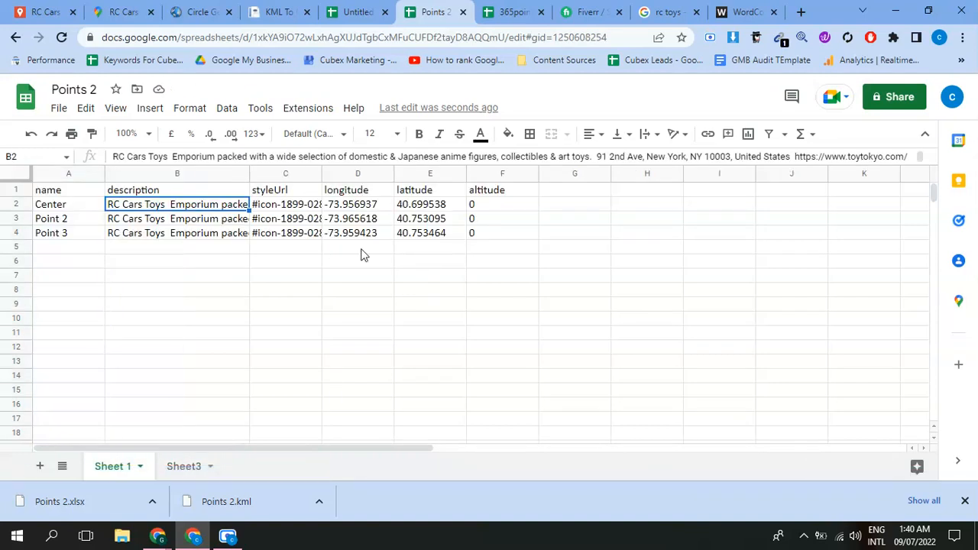
left_click_drag(325, 251, 236, 252)
key("ctrl+v")
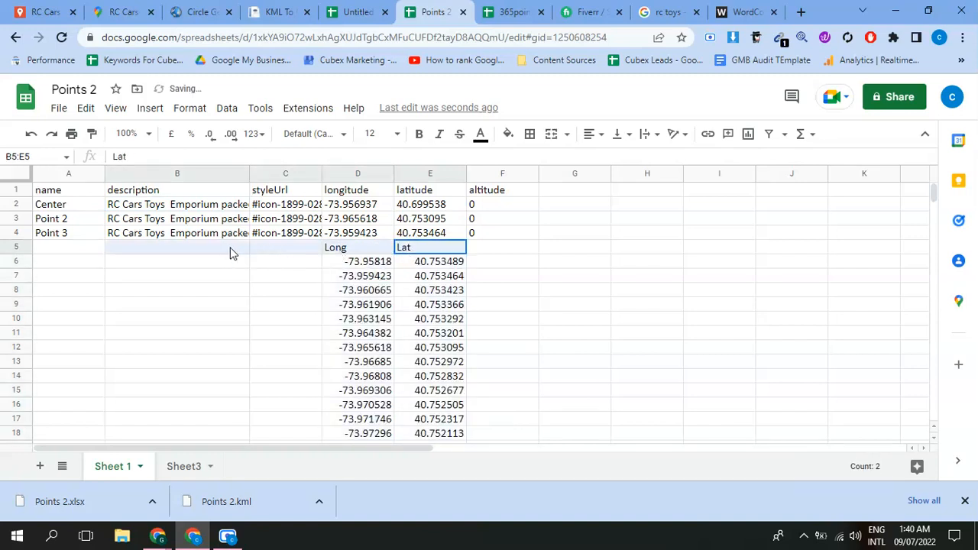
Delete row 5 of Sheet 1, which holds the duplicate Long and Lat headers
left_click(18, 248)
right_click(18, 249)
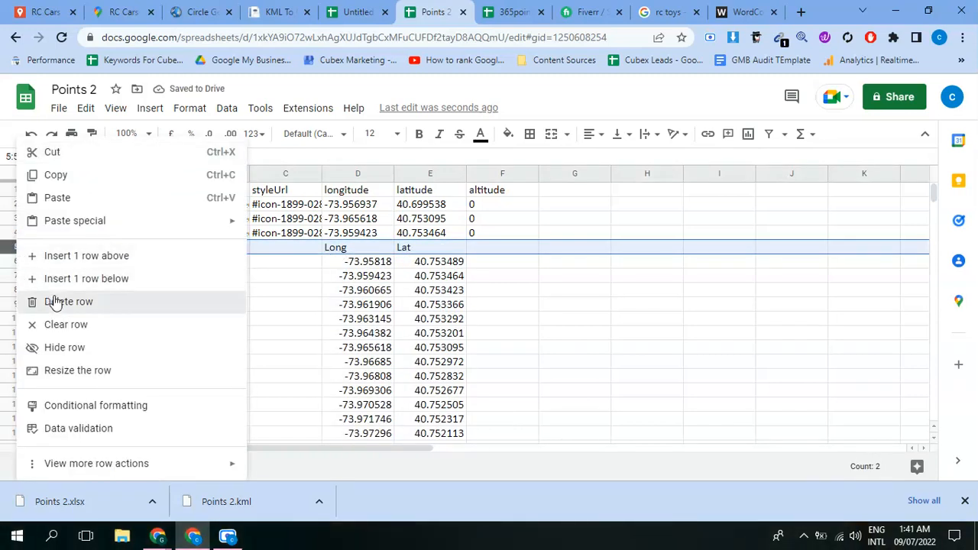
key("Return")
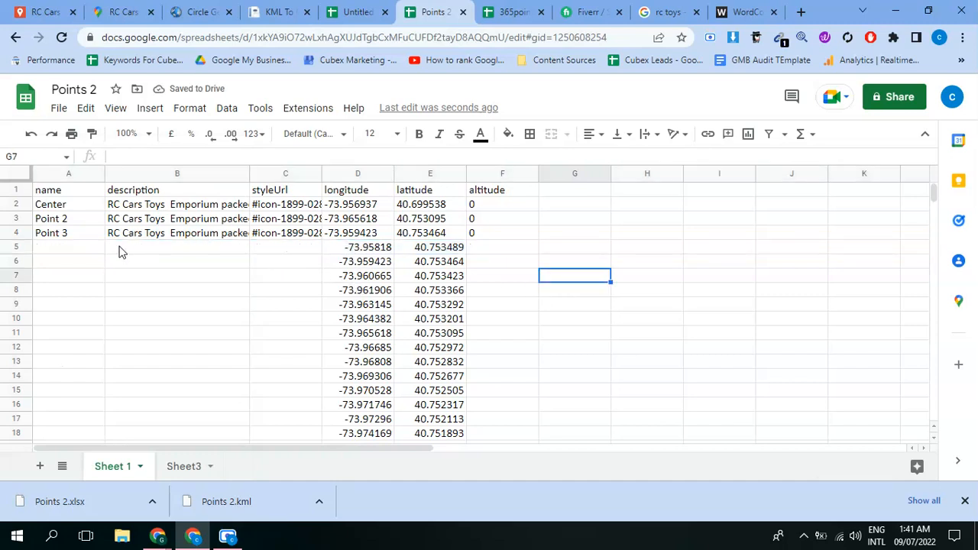
Fill the description and styleUrl from B4:C4 down to row 365
left_click_drag(77, 239, 296, 239)
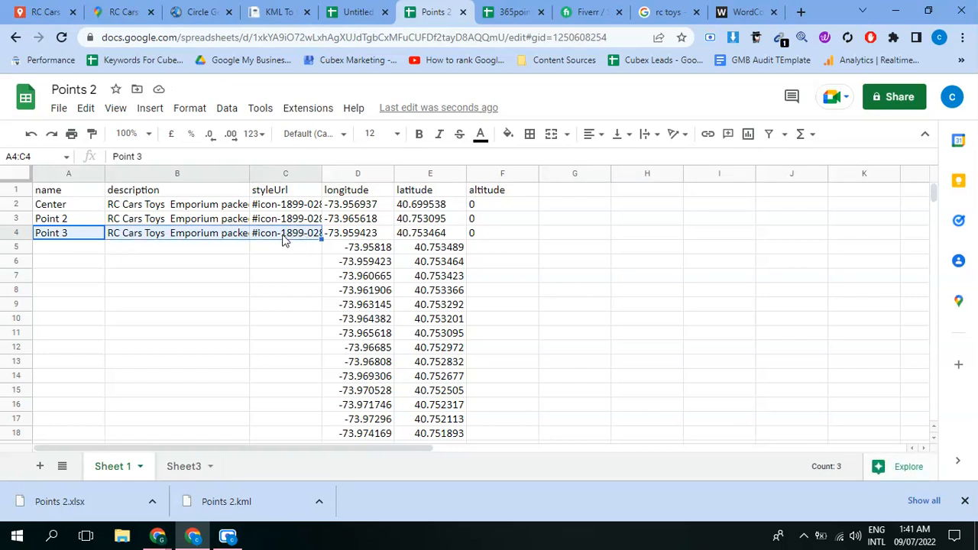
left_click(225, 280)
left_click_drag(145, 238, 283, 136)
scroll(296, 398, "up", 3)
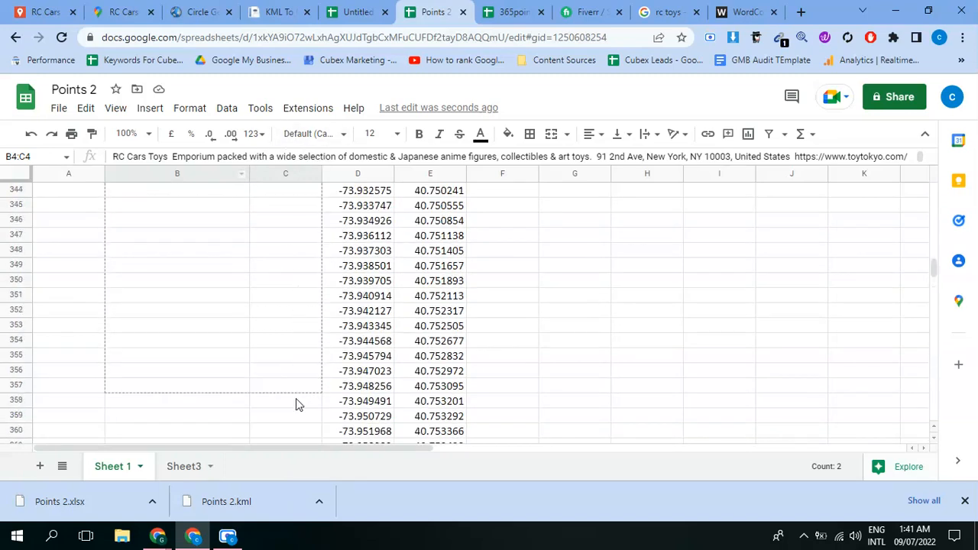
scroll(303, 390, "down", 3)
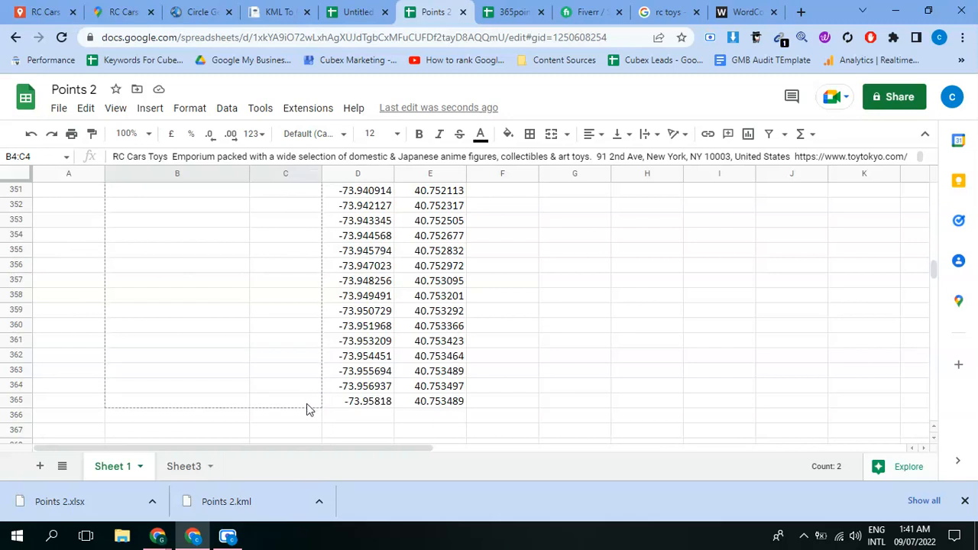
left_click_drag(308, 411, 308, 411)
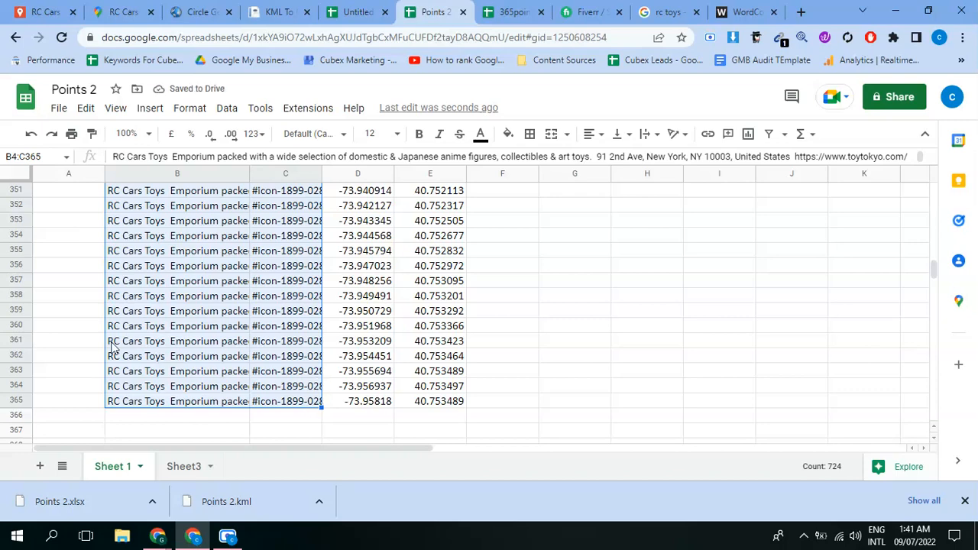
Extend the point numbering in the name column from A3:A4 down to row 365
left_click(68, 310)
scroll(69, 310, "up", 8)
scroll(68, 310, "up", 15)
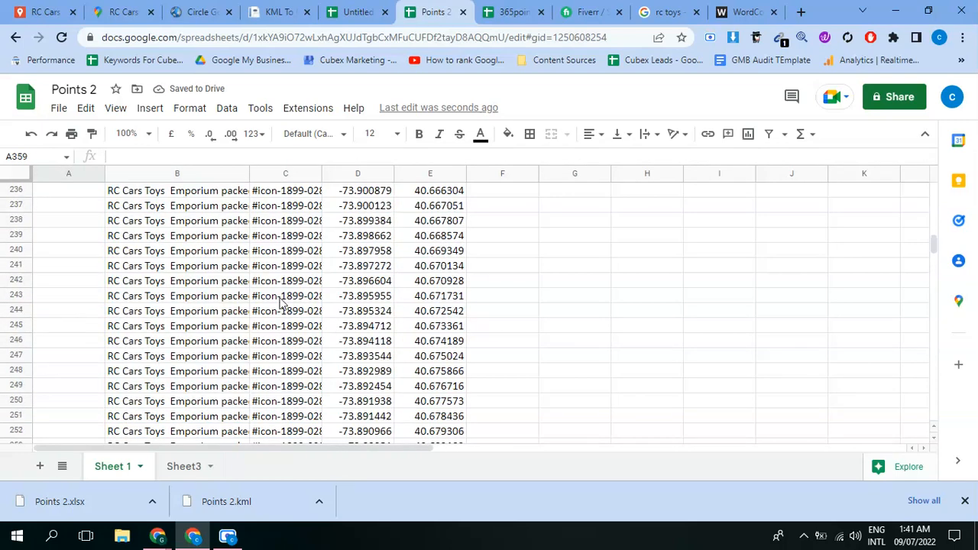
left_click_drag(936, 247, 927, 163)
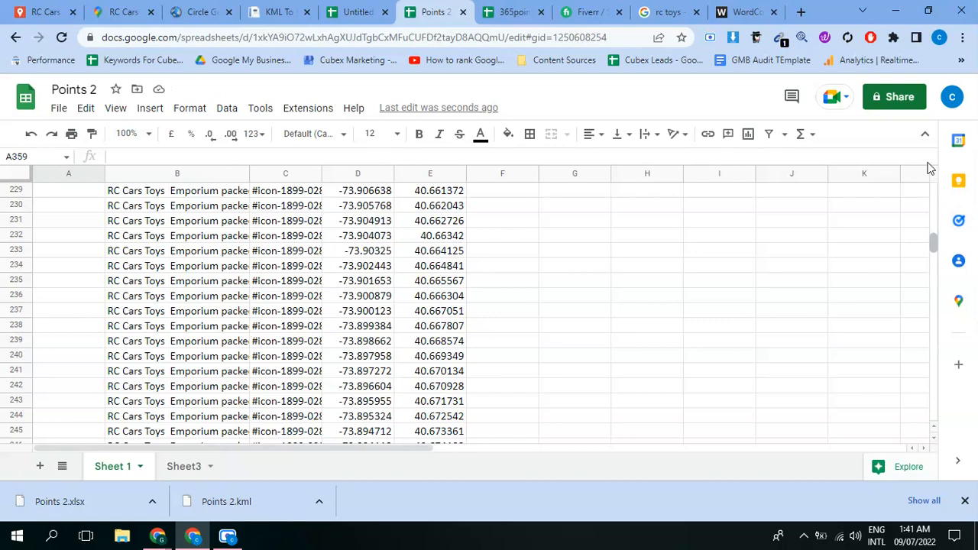
left_click(825, 290)
left_click(80, 218)
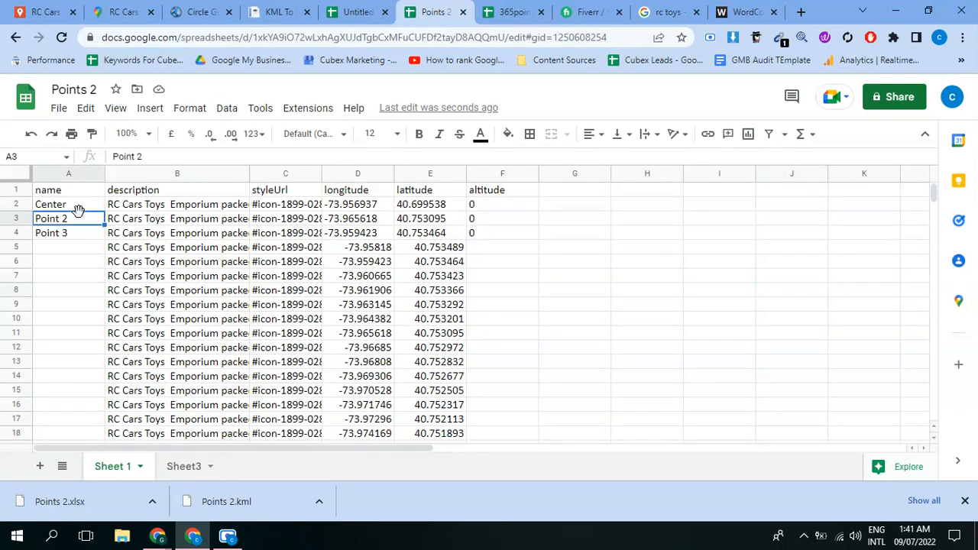
key("shift+Down")
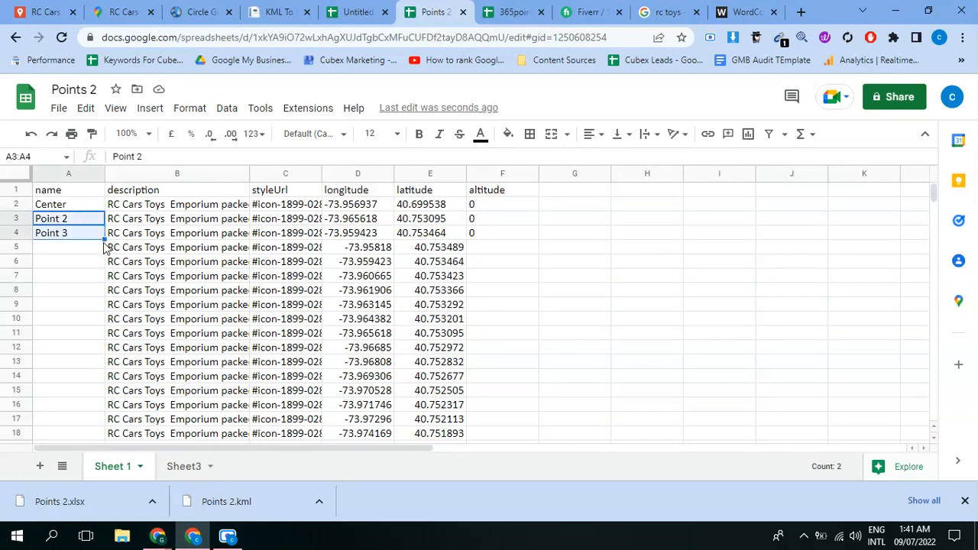
left_click_drag(104, 242, 127, 370)
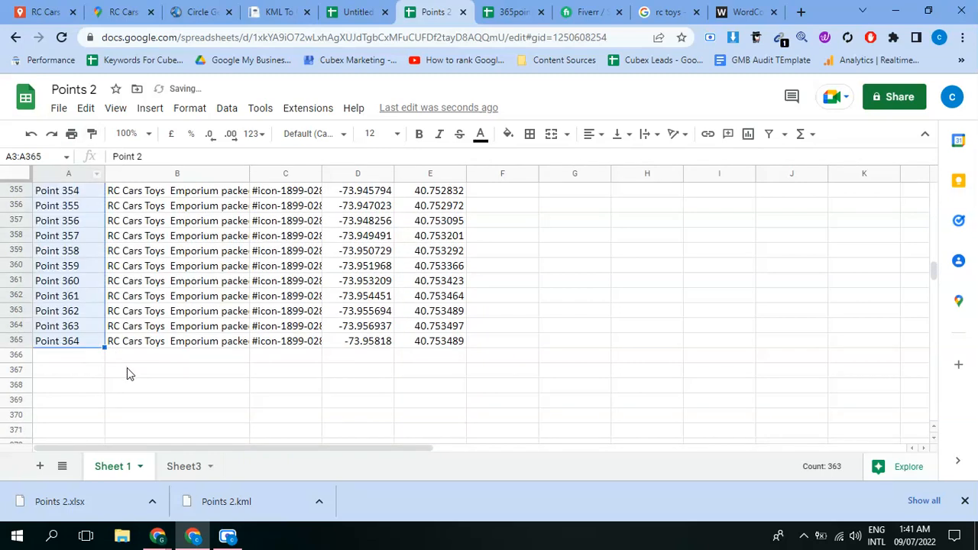
left_click(190, 370)
Delete Sheet3 from the Points 2 spreadsheet
left_click(182, 469)
right_click(182, 468)
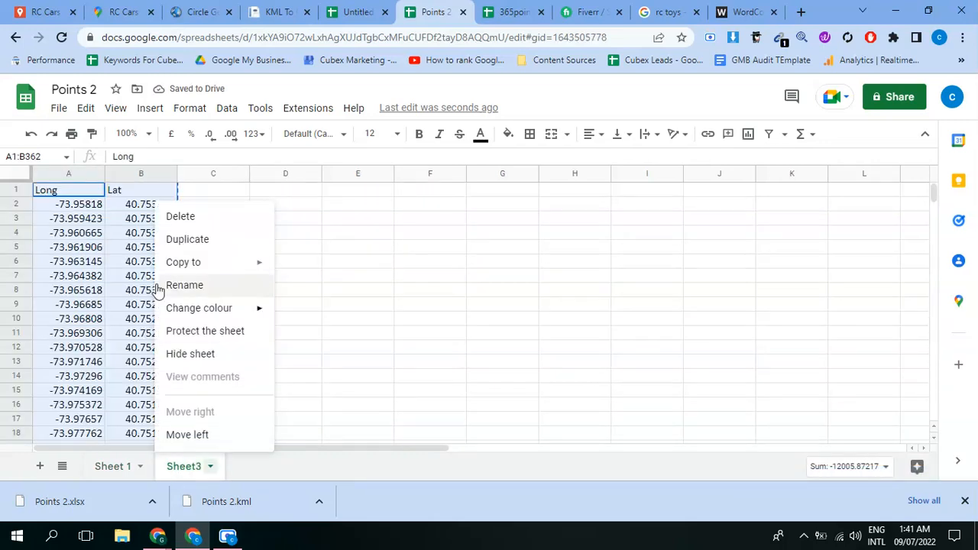
left_click(180, 217)
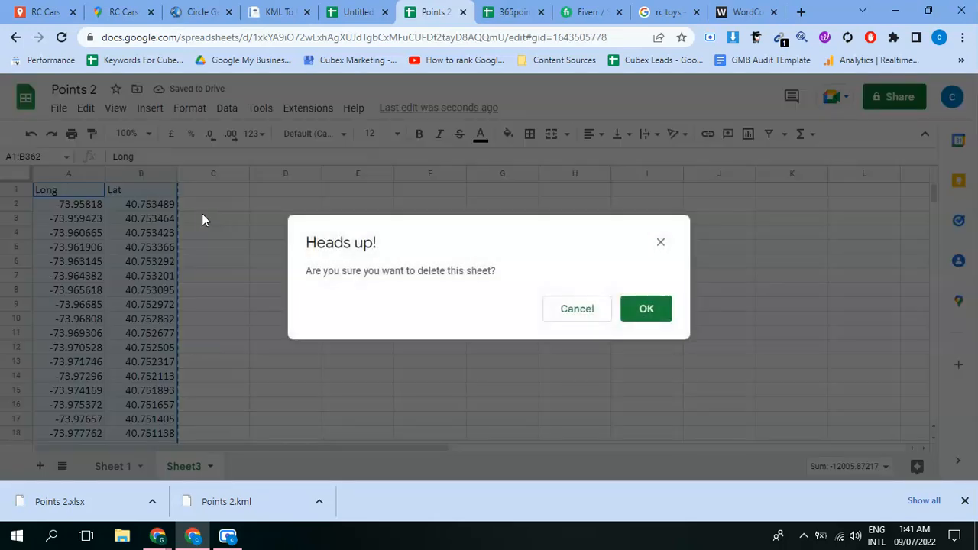
key("Return")
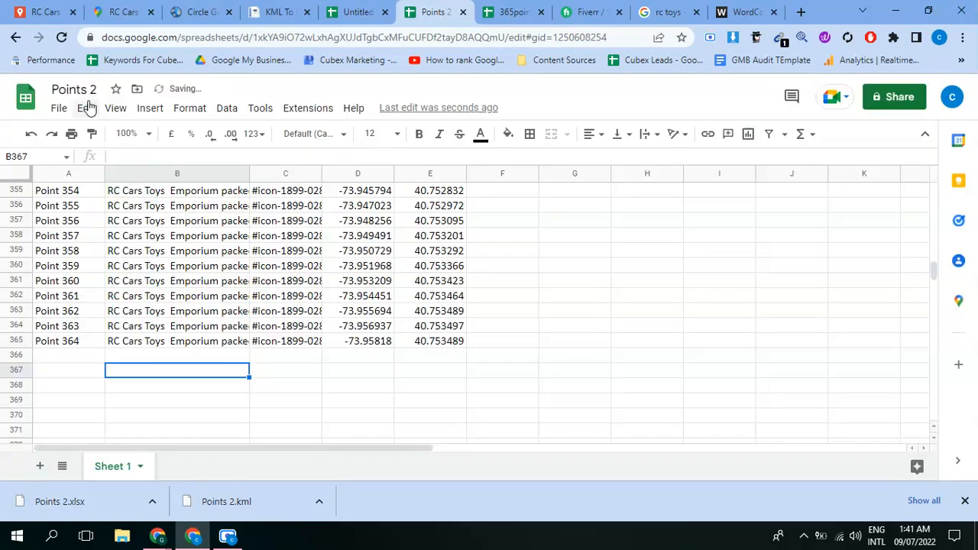
Switch to the RC Cars Toys map in Google My Maps and delete its three-point Points 2 layer
left_click(47, 9)
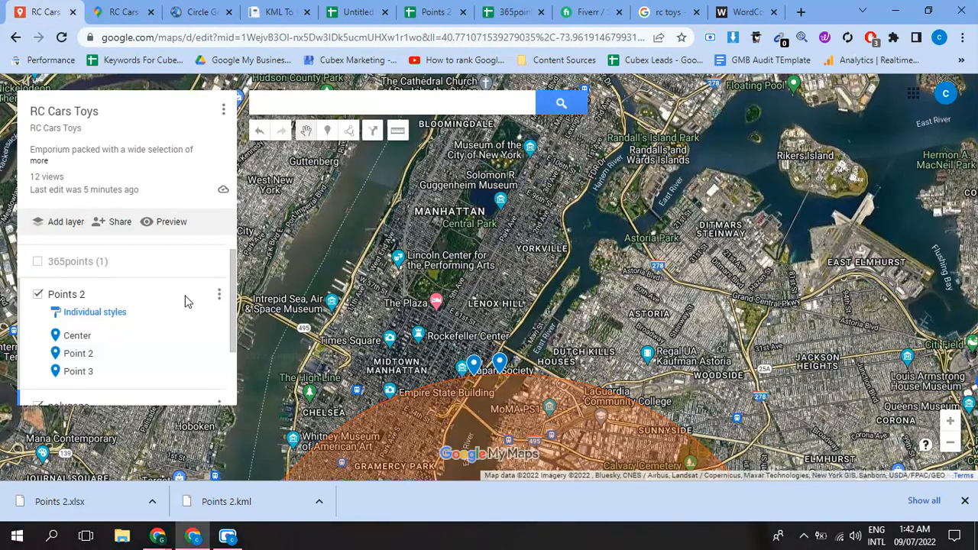
left_click(220, 299)
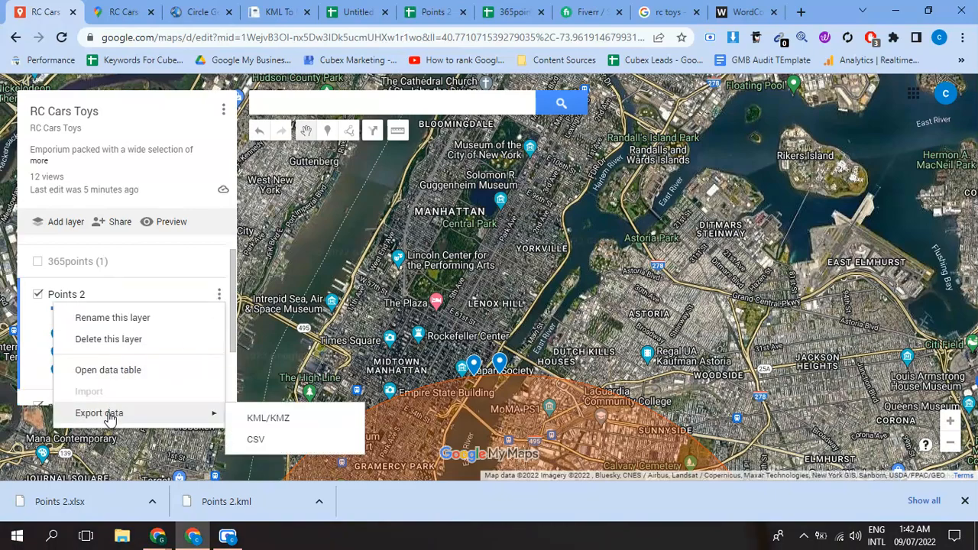
left_click(105, 372)
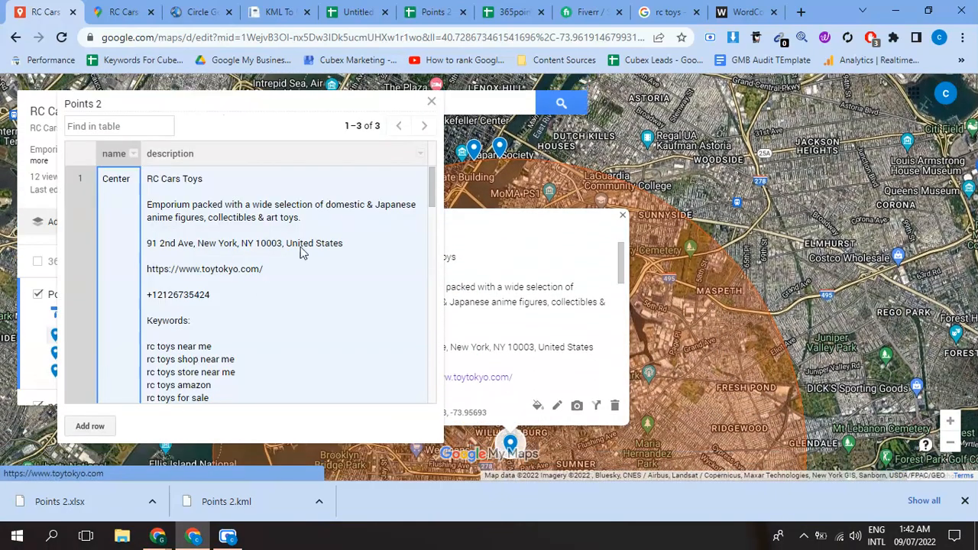
left_click(431, 103)
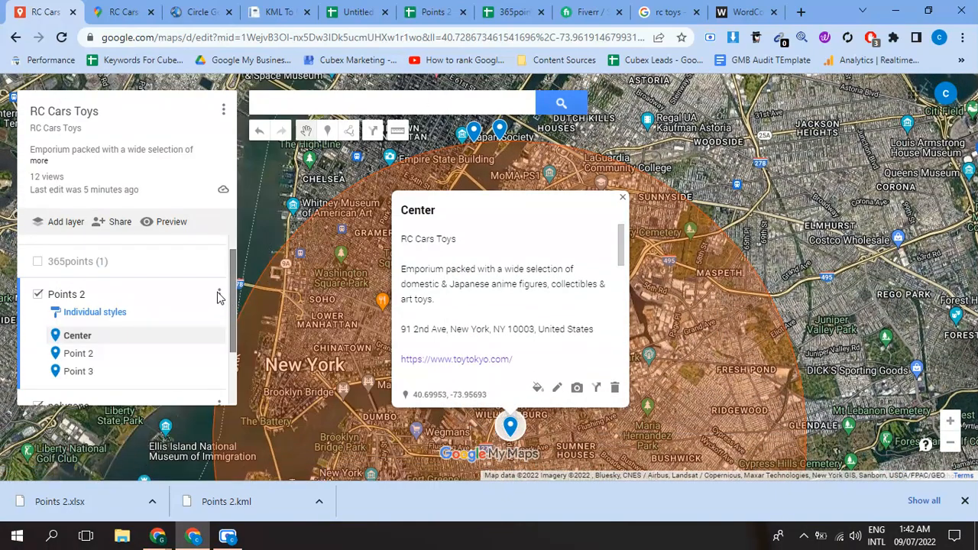
left_click(219, 297)
left_click(99, 339)
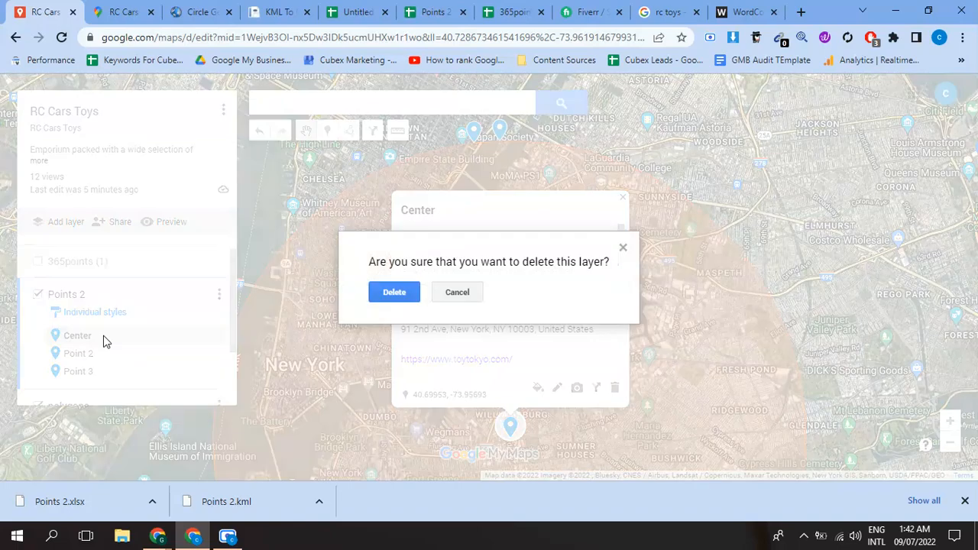
left_click(389, 292)
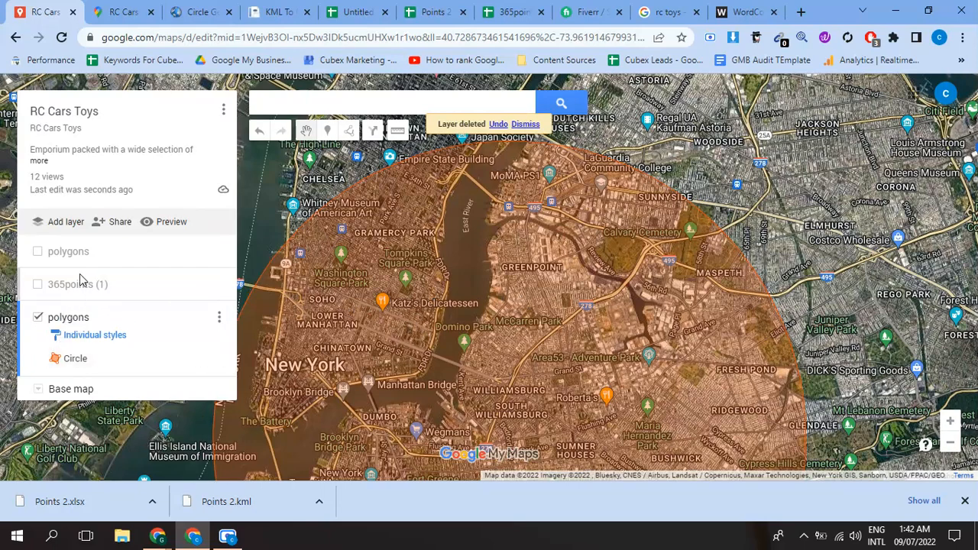
Add a new layer to the map and import the Points 2 spreadsheet from Google Drive into it
left_click(65, 224)
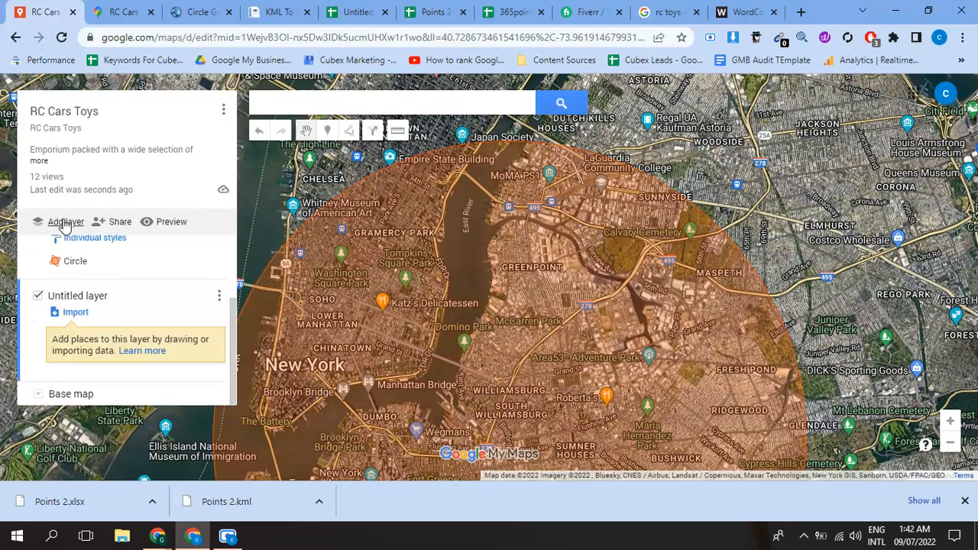
left_click(74, 314)
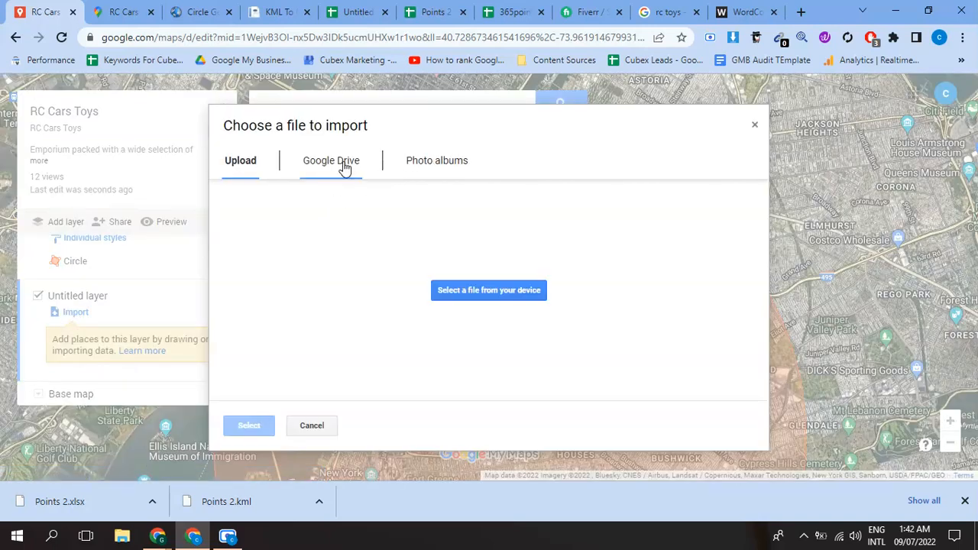
left_click(345, 168)
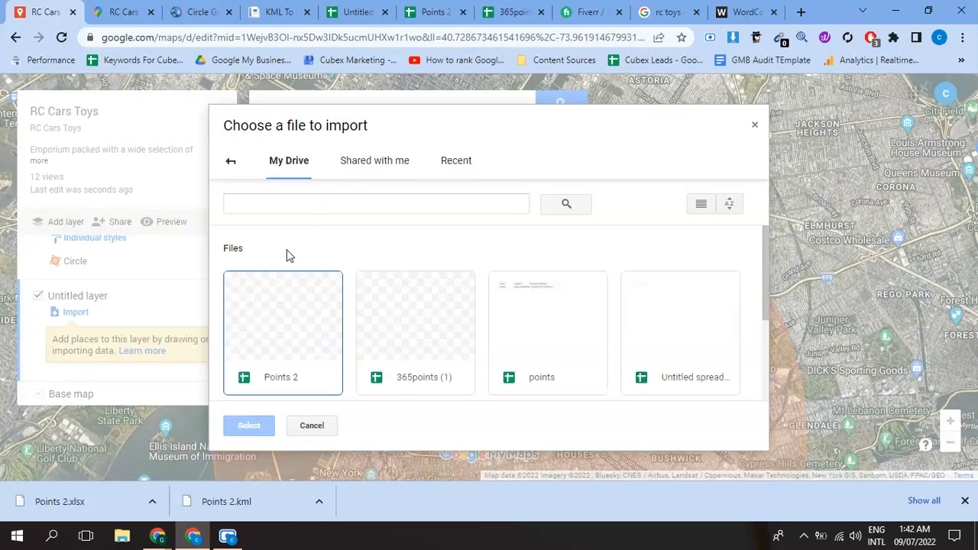
left_click(280, 315)
double_click(280, 313)
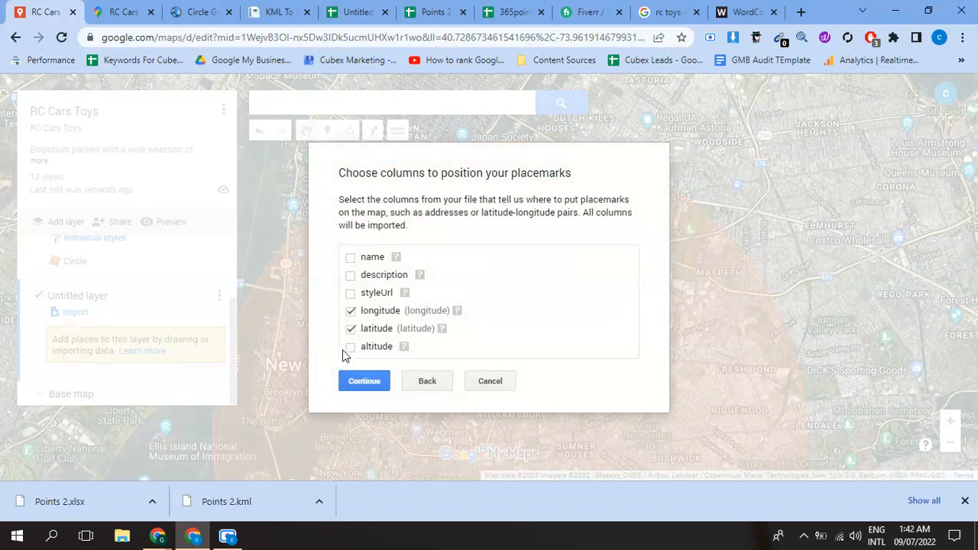
Include styleUrl, name and description with longitude and latitude as positioning columns, title the markers by name and finish the import
left_click(350, 292)
left_click(350, 257)
left_click(349, 275)
left_click(361, 381)
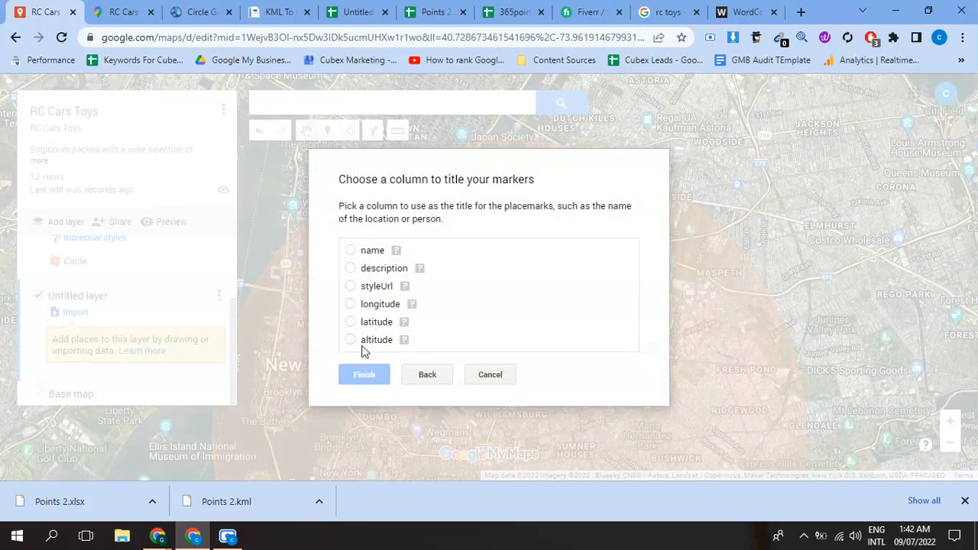
left_click(350, 251)
left_click(358, 375)
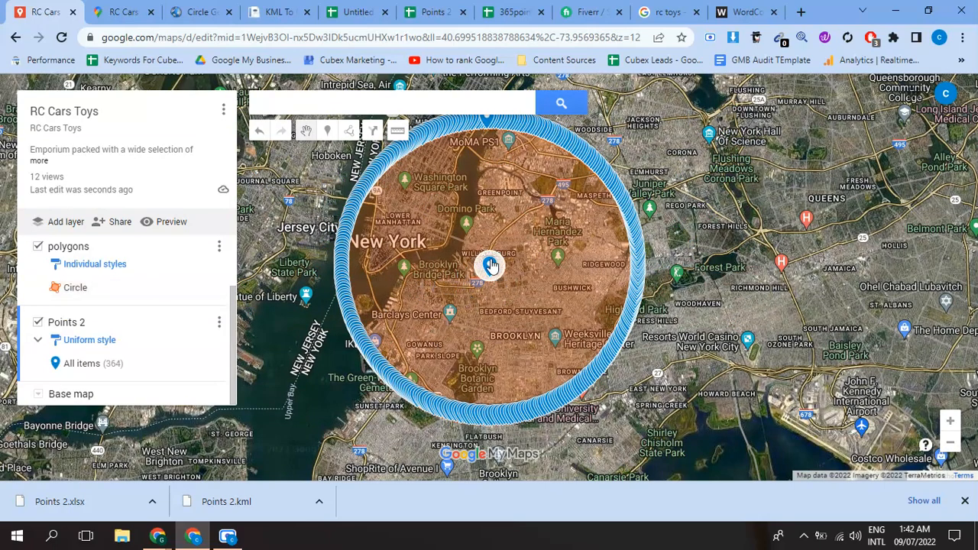
Make the 365points (1) layer and the first polygons layer visible, and inspect both circles on the map
scroll(120, 317, "up", 2)
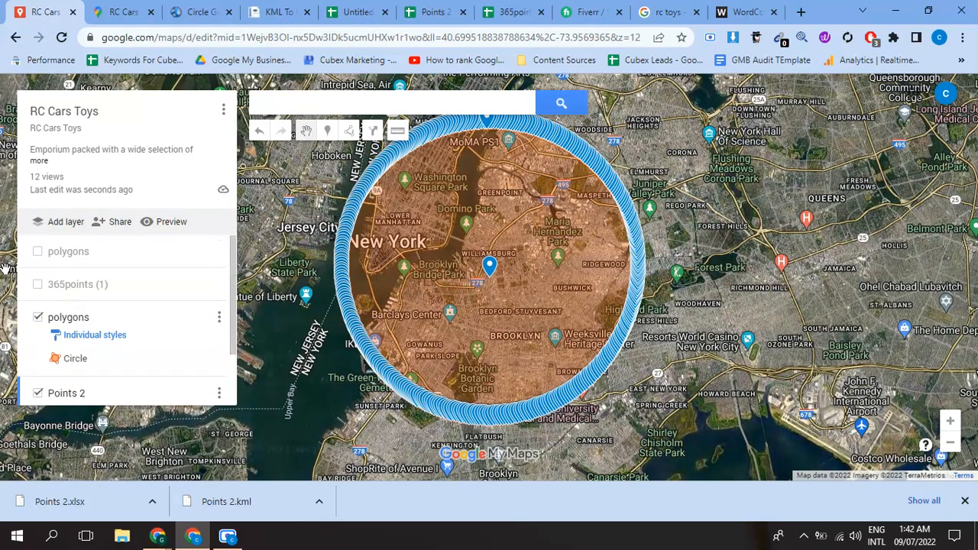
left_click(37, 286)
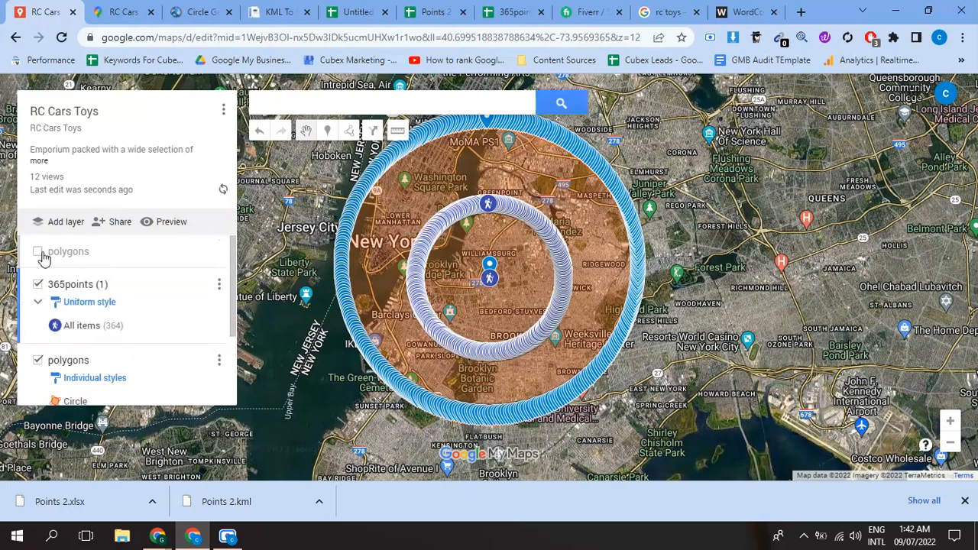
left_click(38, 253)
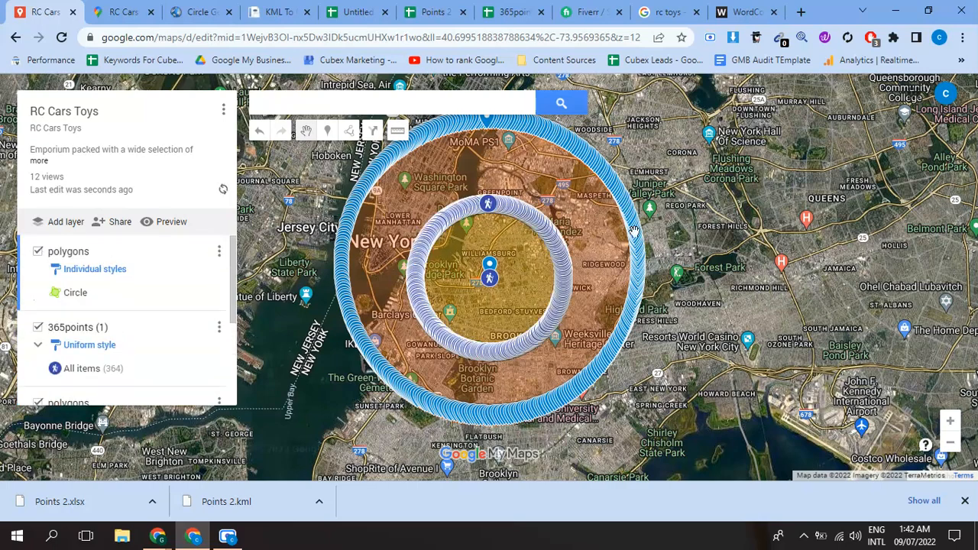
left_click_drag(468, 147, 481, 181)
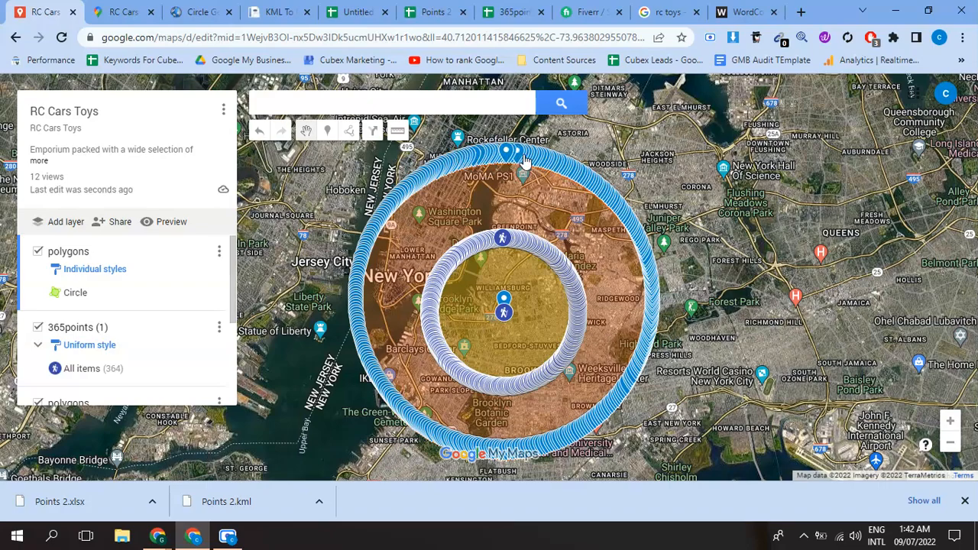
scroll(443, 267, "up", 1)
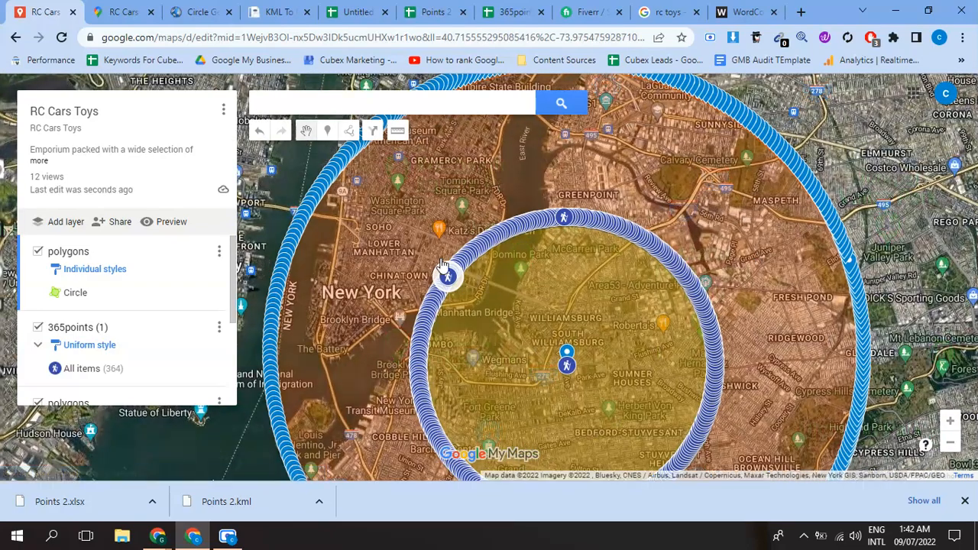
scroll(443, 267, "down", 1)
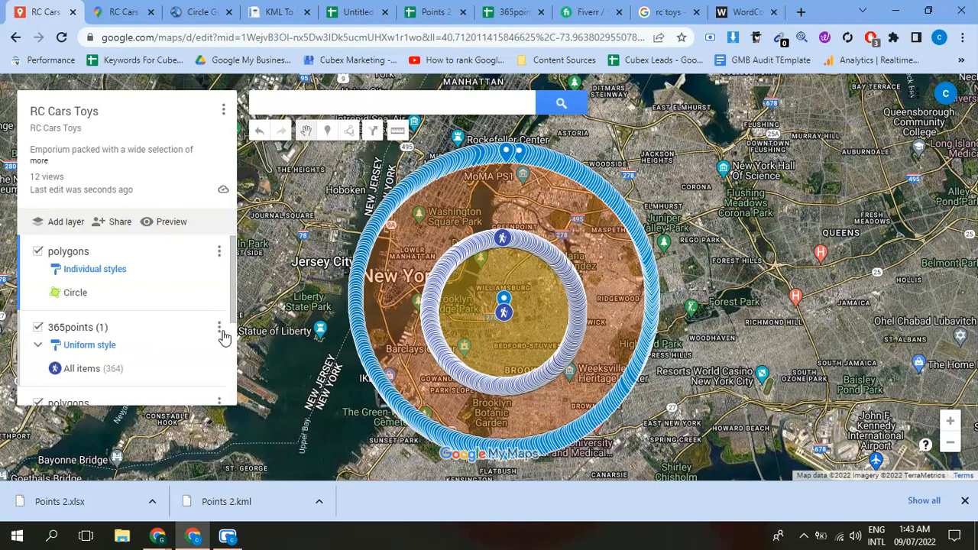
Group the places of the 365points (1) layer by Sequence of numbers and view the numbered markers around the inner circle
left_click(104, 348)
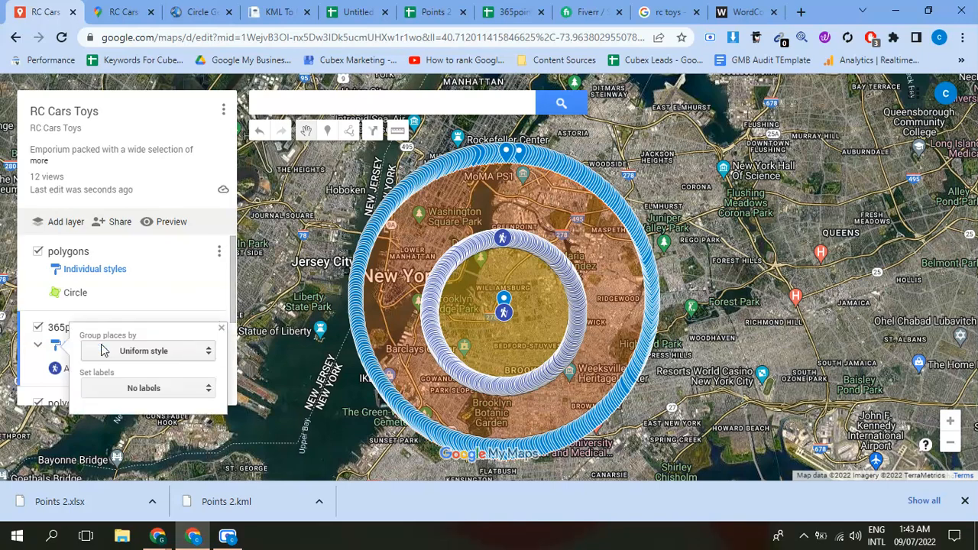
left_click(119, 353)
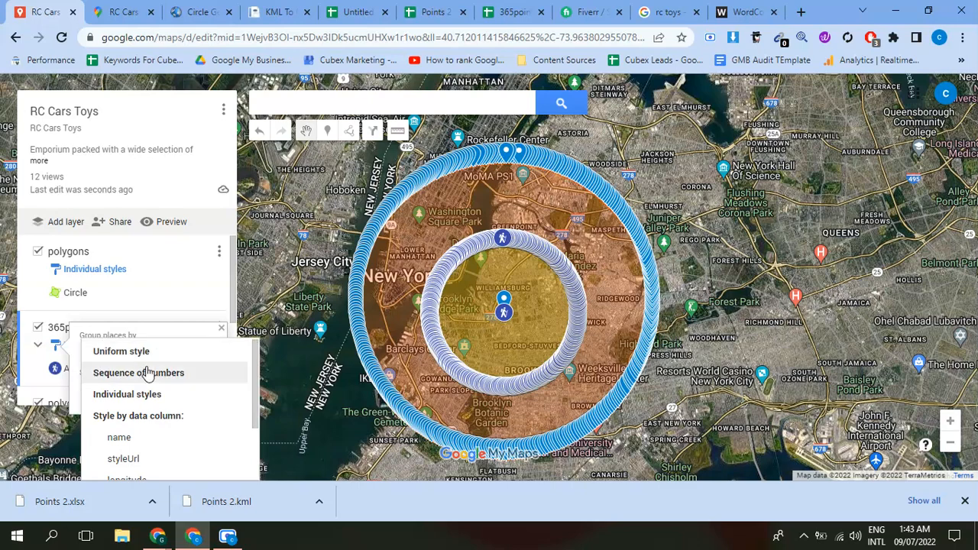
left_click(148, 372)
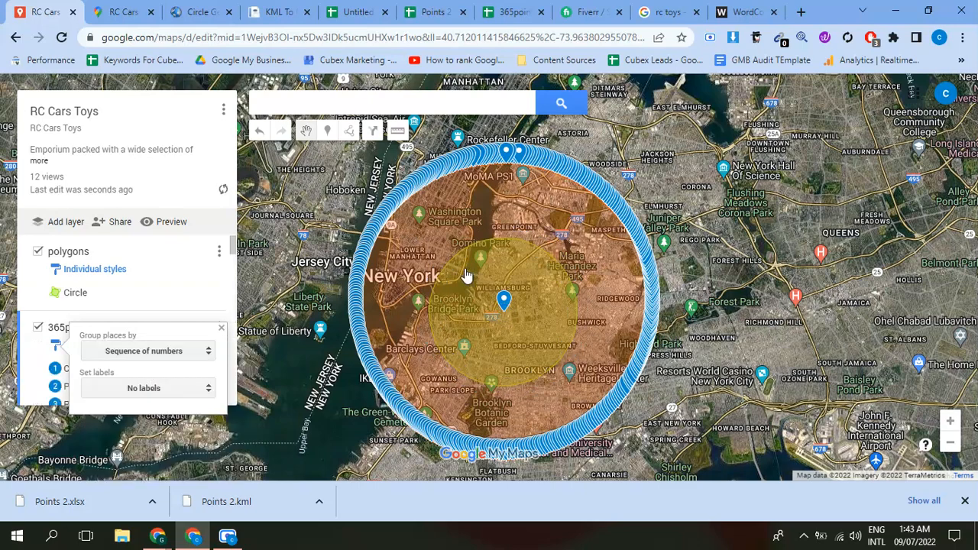
scroll(468, 274, "up", 2)
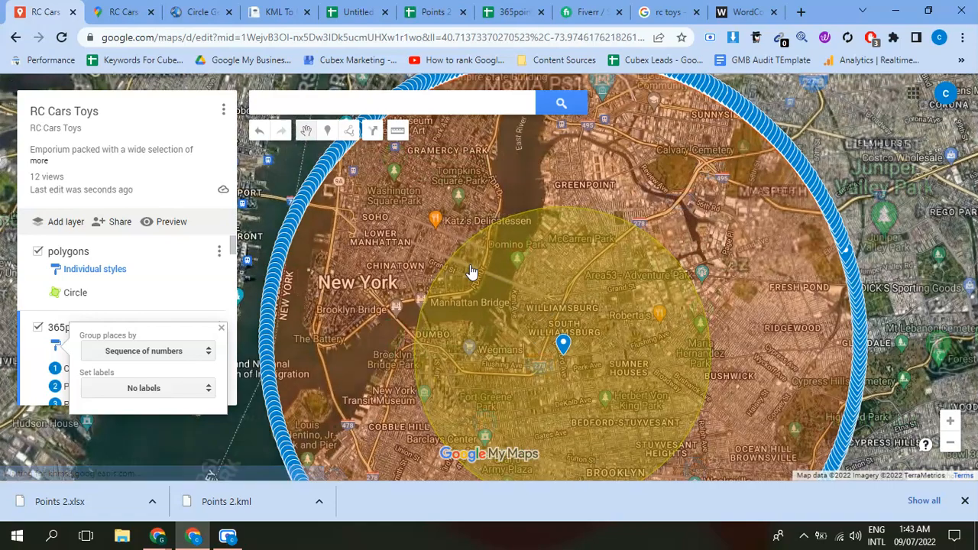
left_click(119, 389)
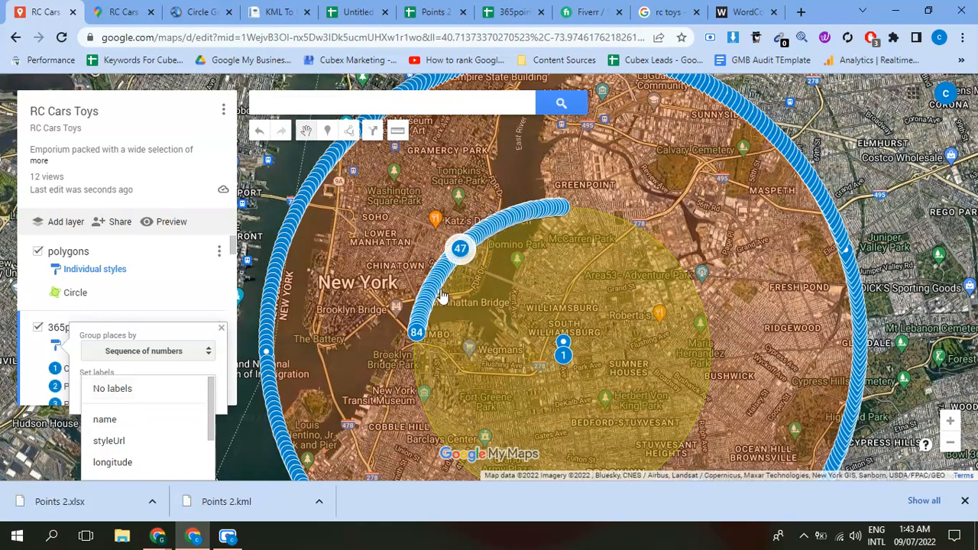
left_click(753, 294)
left_click_drag(752, 294, 731, 260)
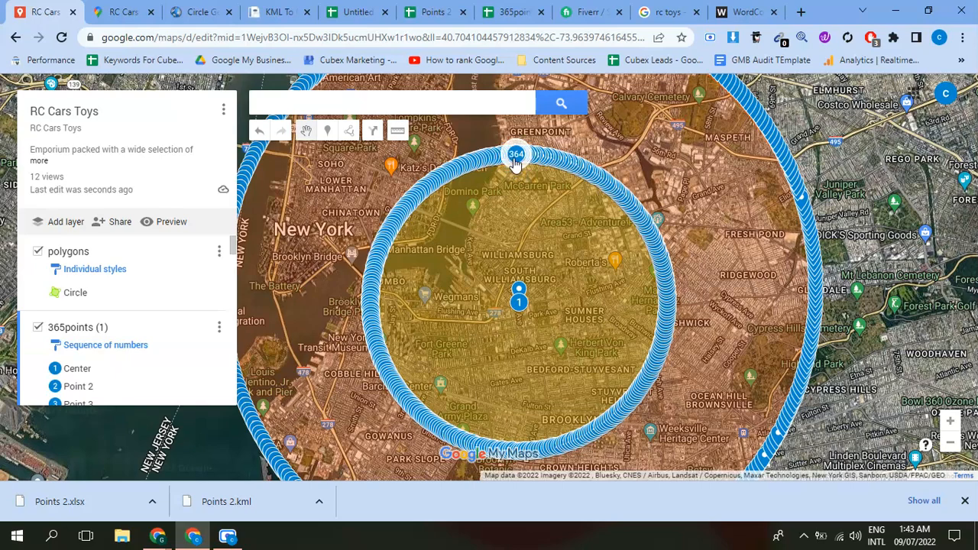
Review the label and grouping options of the 365points (1) layer, keeping Sequence of numbers, and check the outer circle
left_click(86, 346)
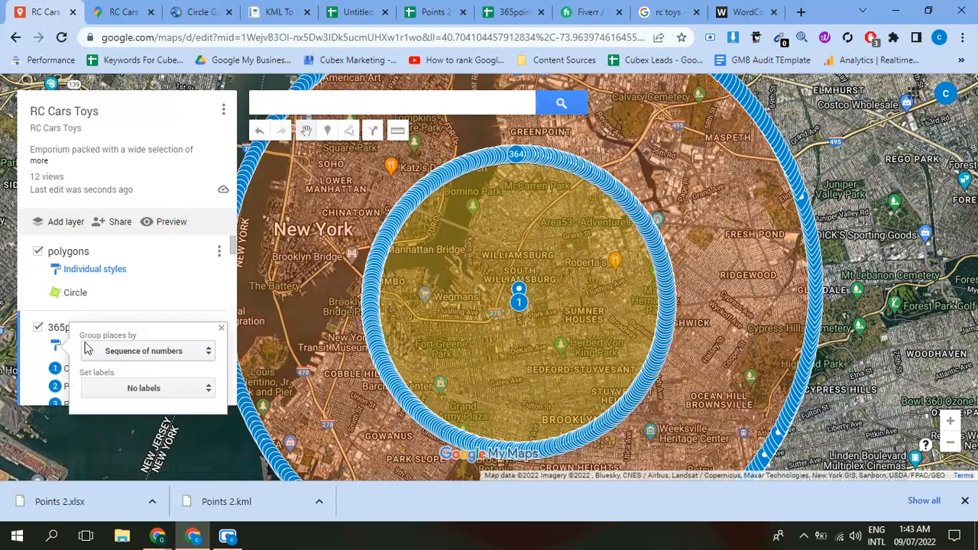
left_click(132, 392)
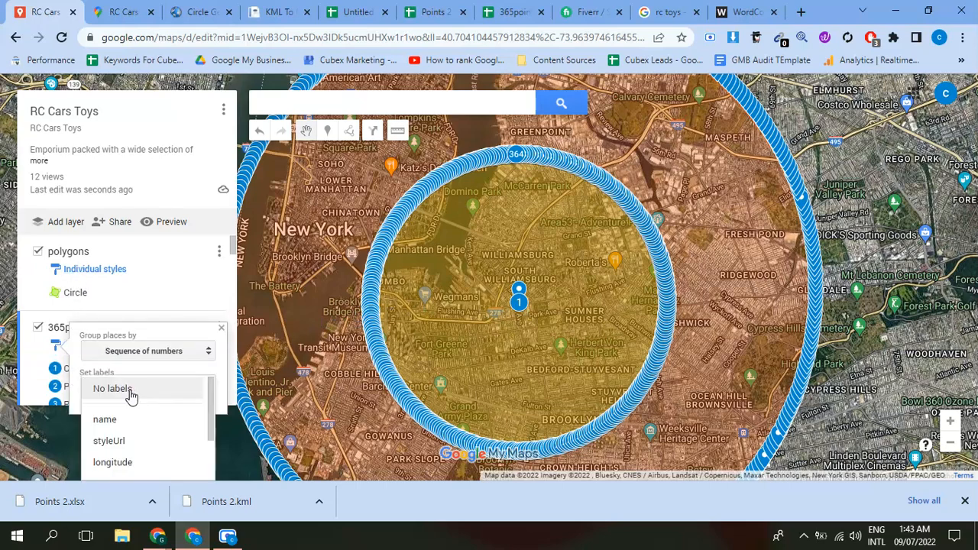
scroll(214, 450, "down", 2)
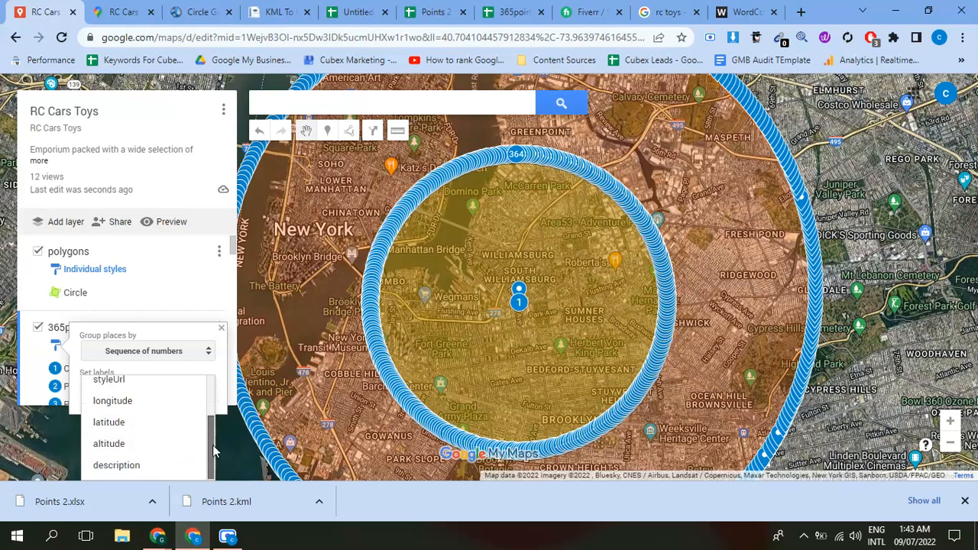
scroll(214, 451, "up", 2)
left_click(162, 351)
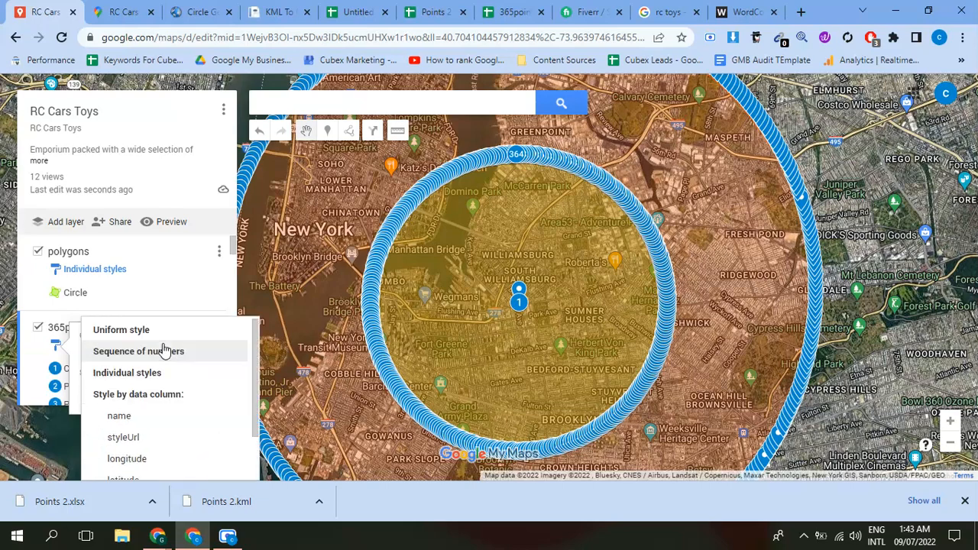
left_click(162, 350)
left_click(162, 351)
left_click(304, 282)
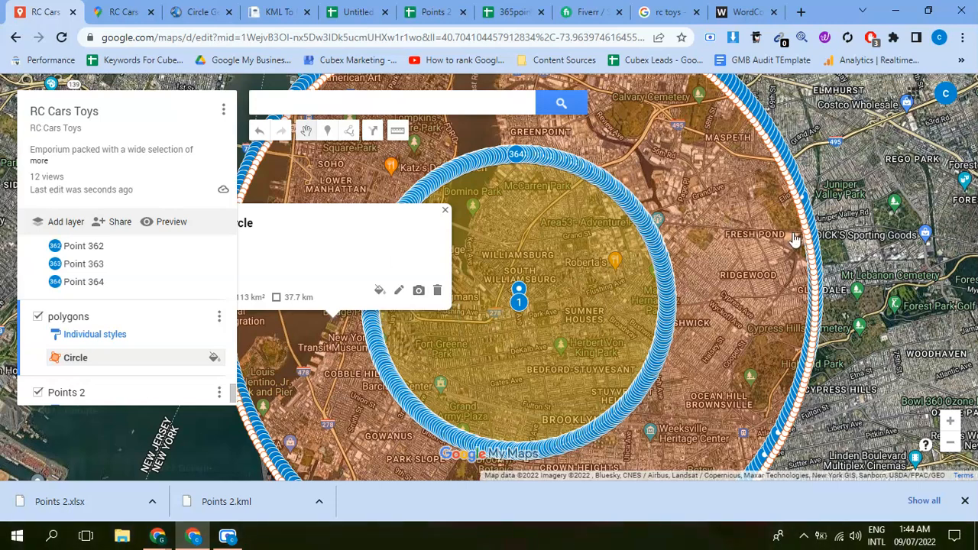
left_click(835, 224)
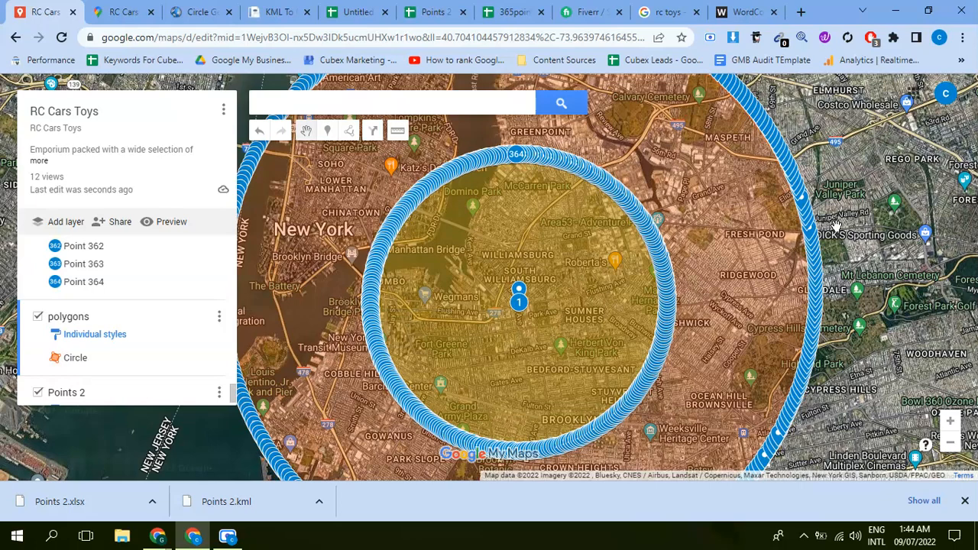
Minimize all open windows to show the desktop
left_click(898, 14)
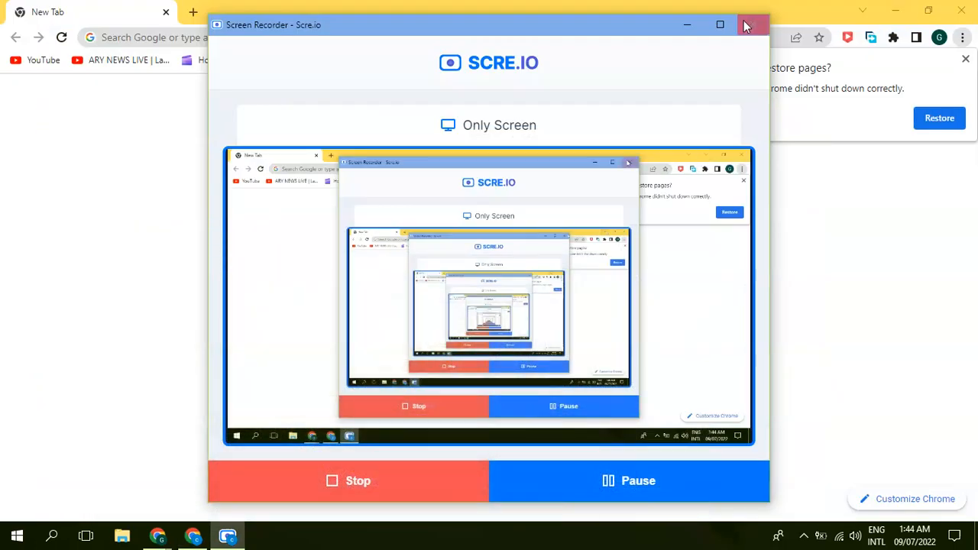
left_click(685, 25)
left_click(895, 9)
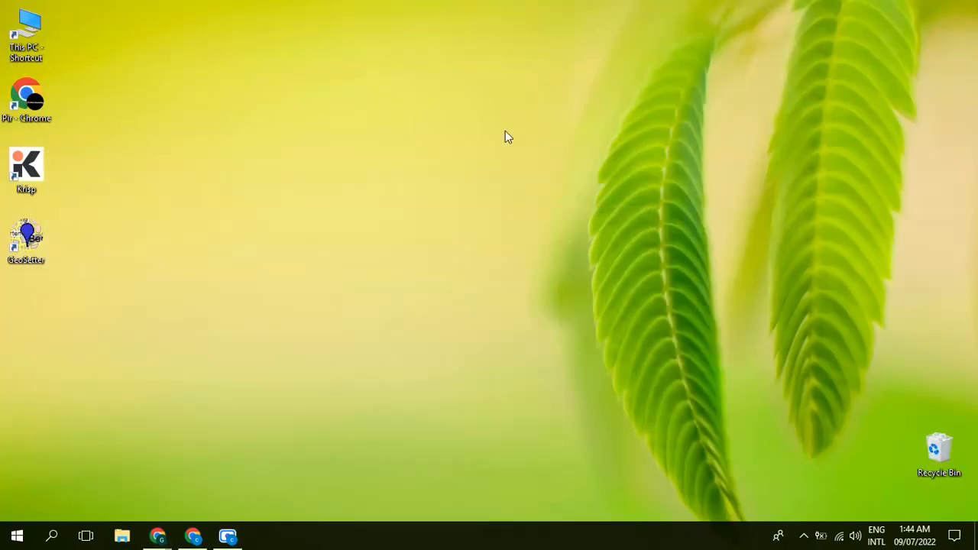
Launch GeoSetter from the desktop and maximize its window
left_click(40, 242)
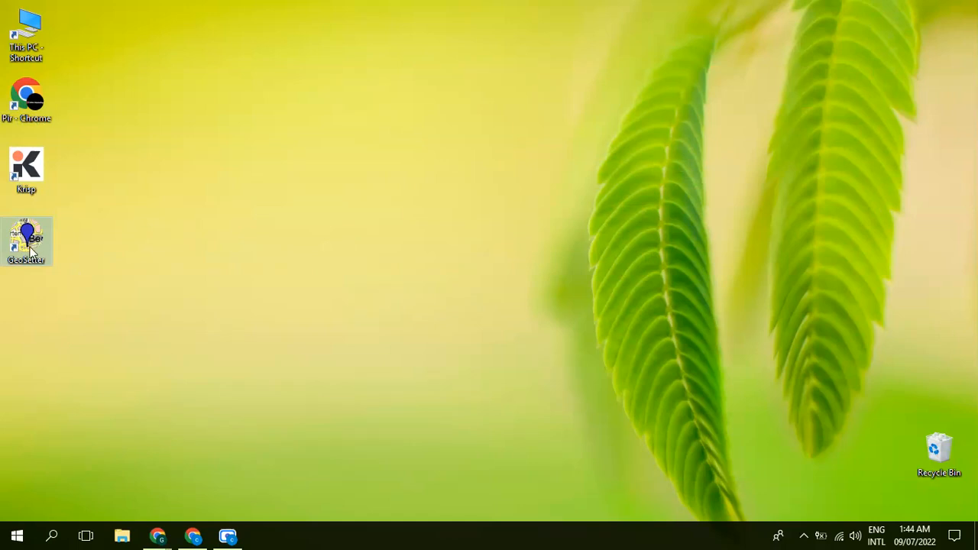
double_click(38, 240)
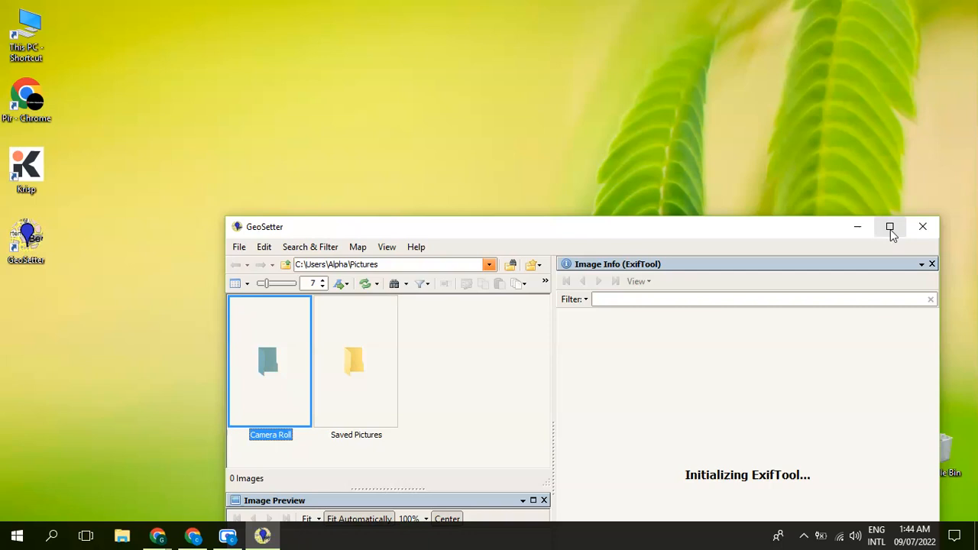
left_click(890, 227)
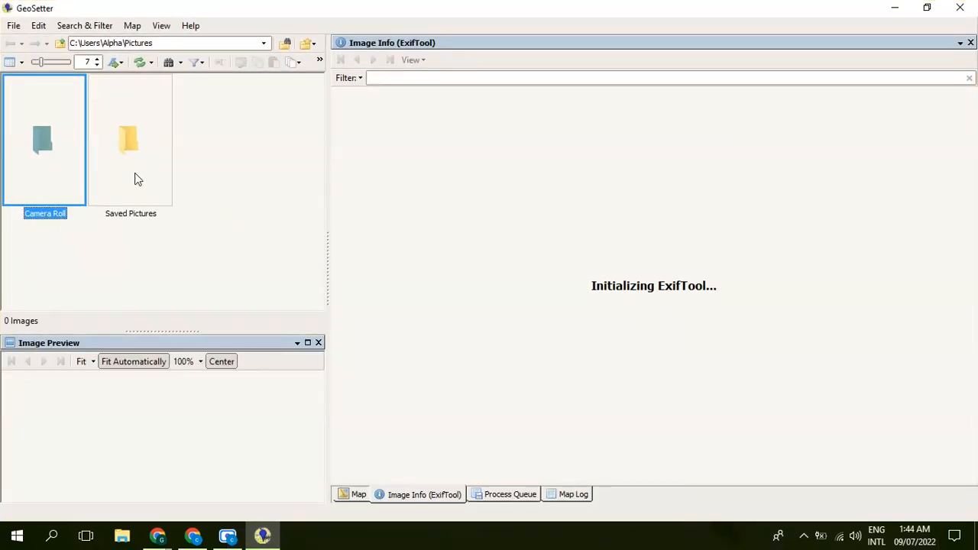
Browse to the Toy Images folder inside Downloads and close the image direction hint
left_click(264, 43)
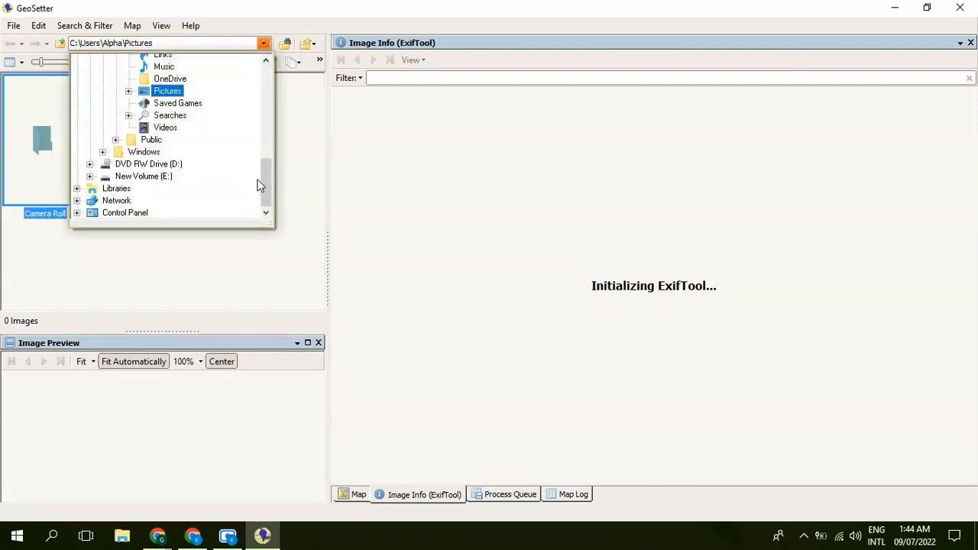
left_click(263, 43)
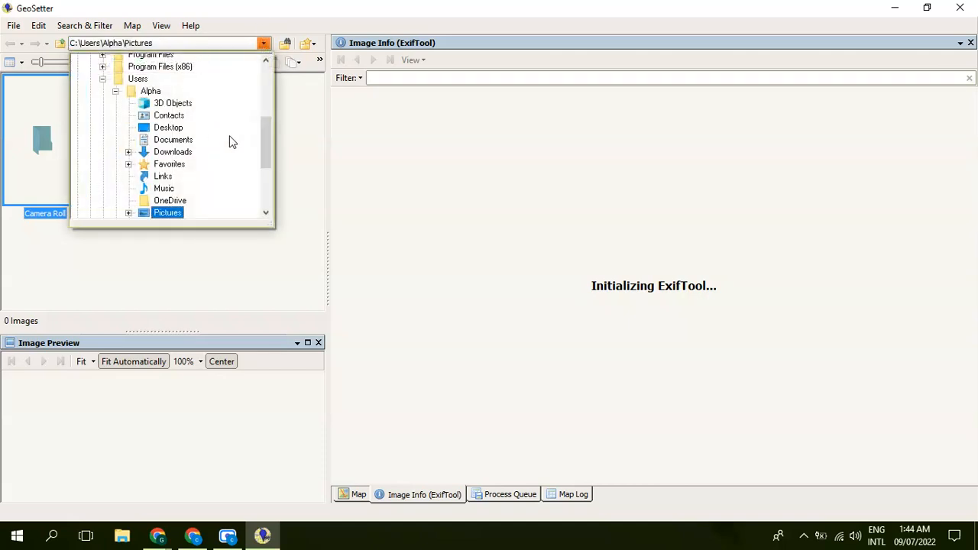
left_click_drag(264, 145, 253, 90)
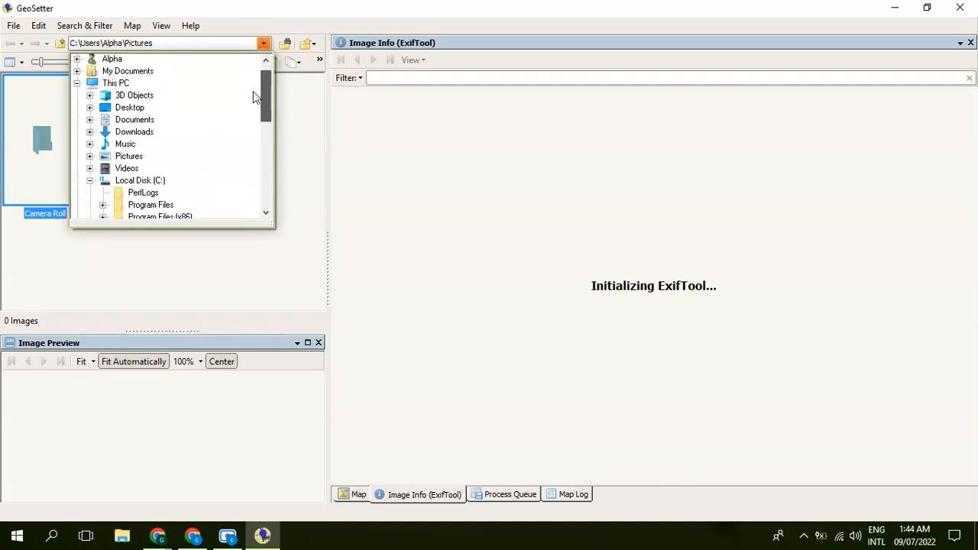
left_click(140, 139)
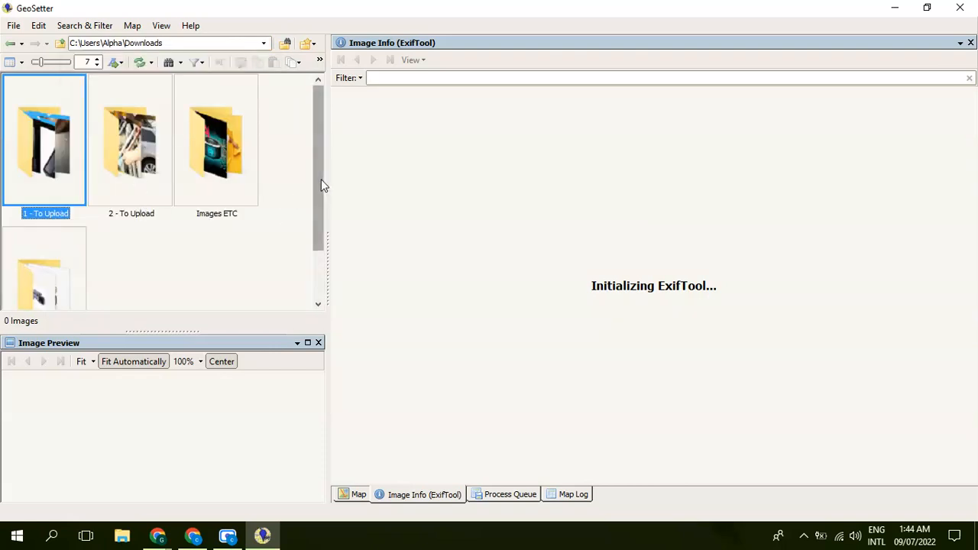
left_click_drag(320, 179, 321, 231)
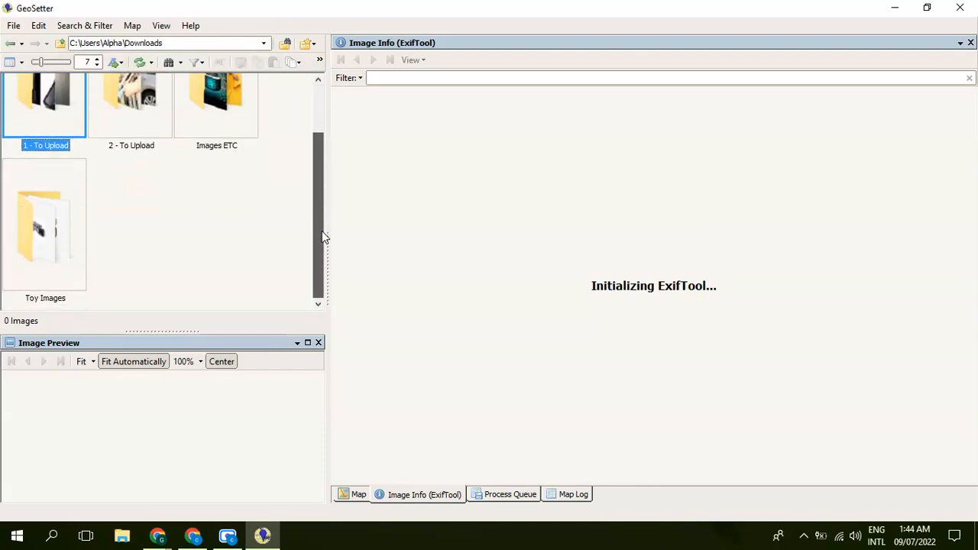
double_click(39, 242)
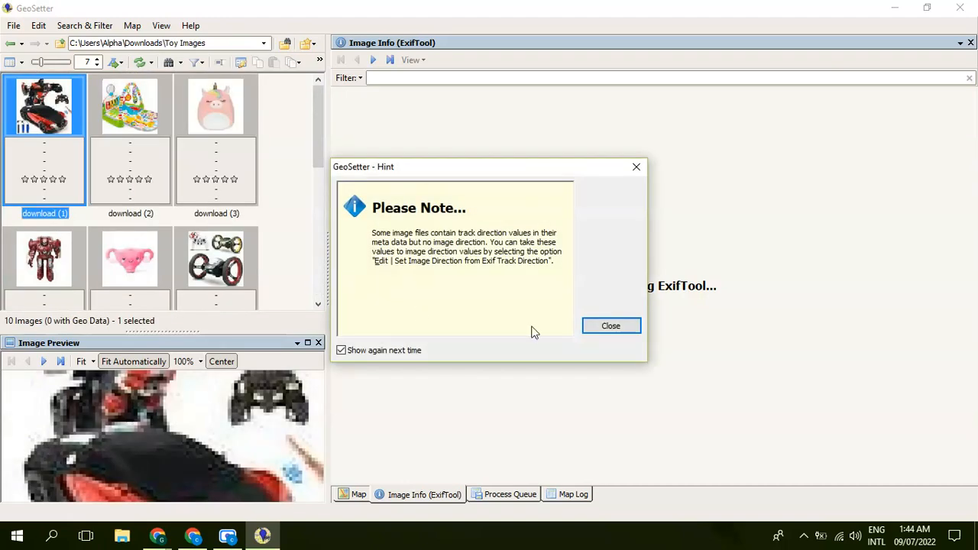
left_click(636, 166)
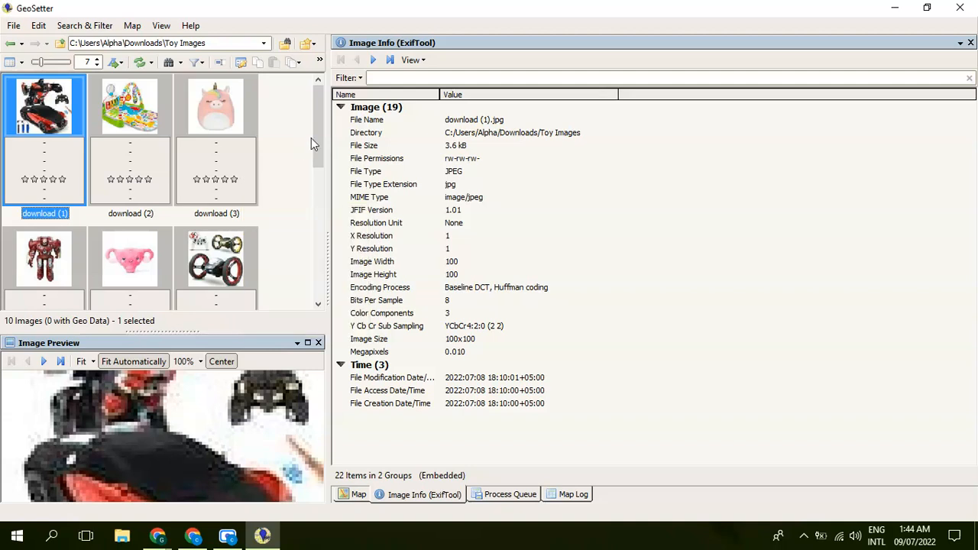
Look through the toy images and give download (1), download (2) and download (3) a five-star rating each
left_click_drag(320, 133, 314, 236)
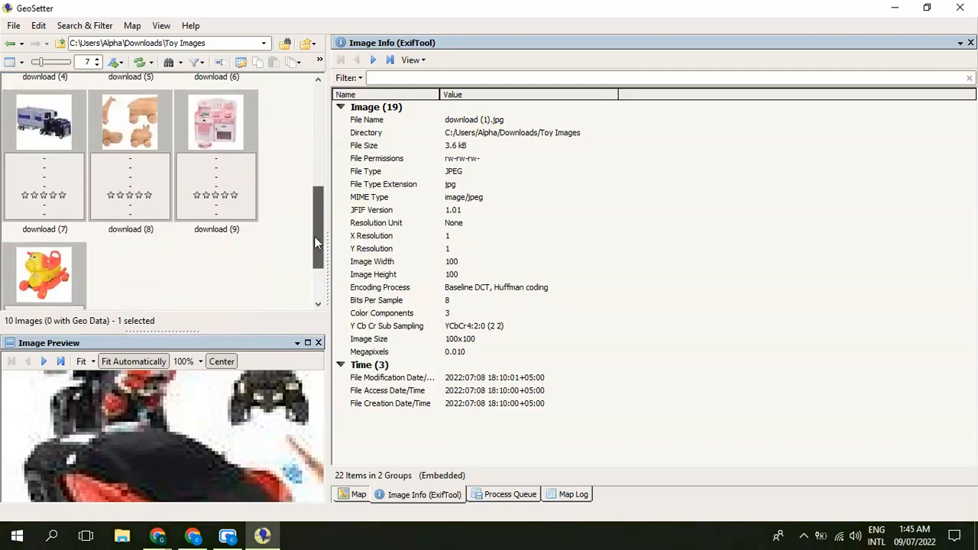
left_click_drag(314, 236, 321, 135)
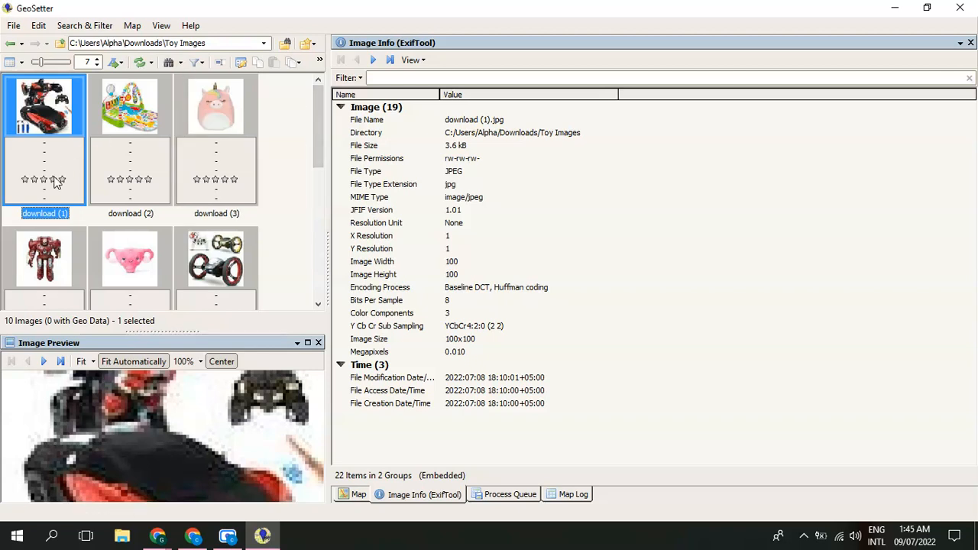
mouse_move(54, 181)
left_click(139, 158)
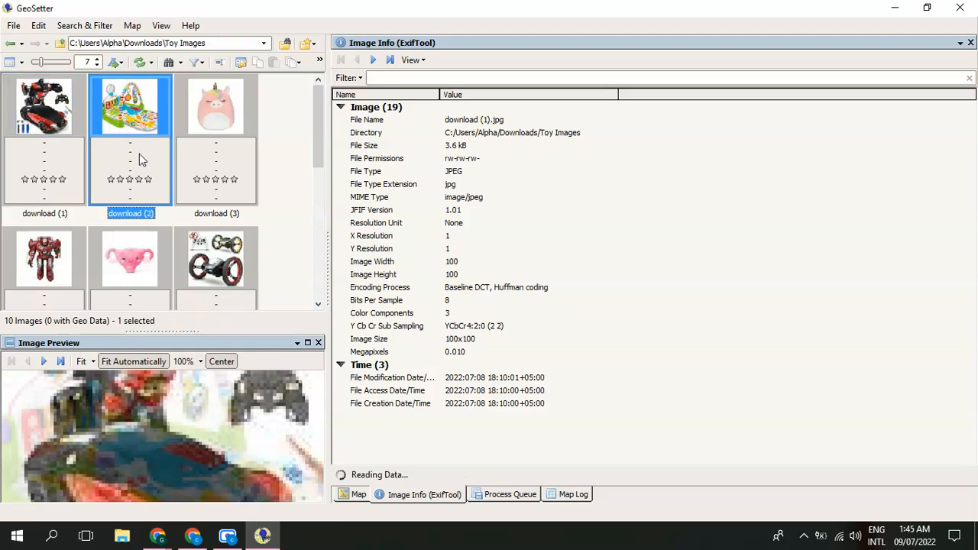
left_click(65, 159, "ctrl")
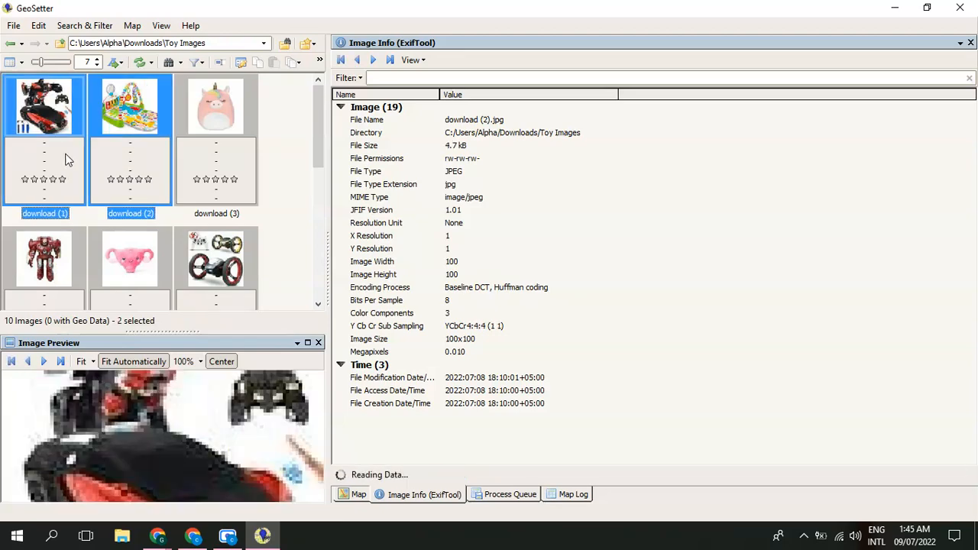
left_click(214, 164, "ctrl")
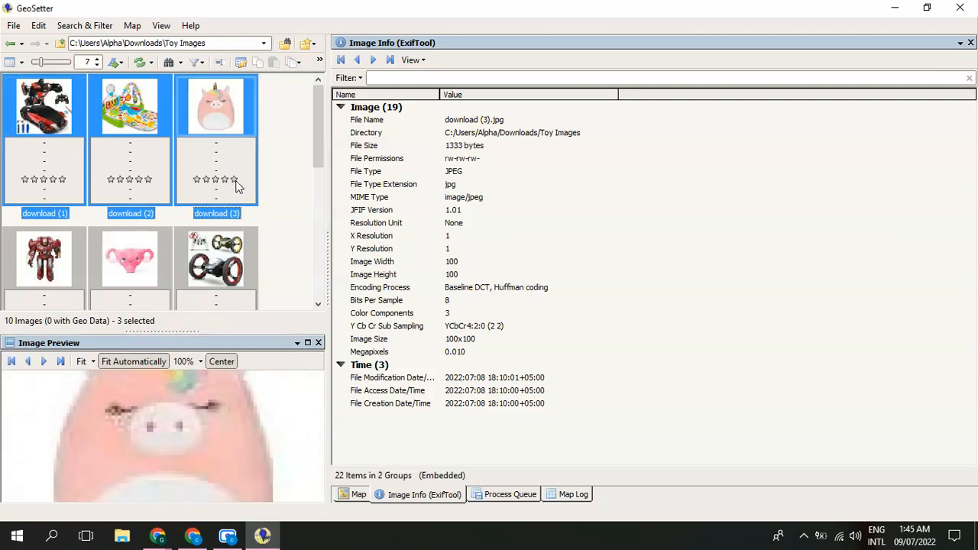
left_click(236, 186, "ctrl")
left_click(236, 185)
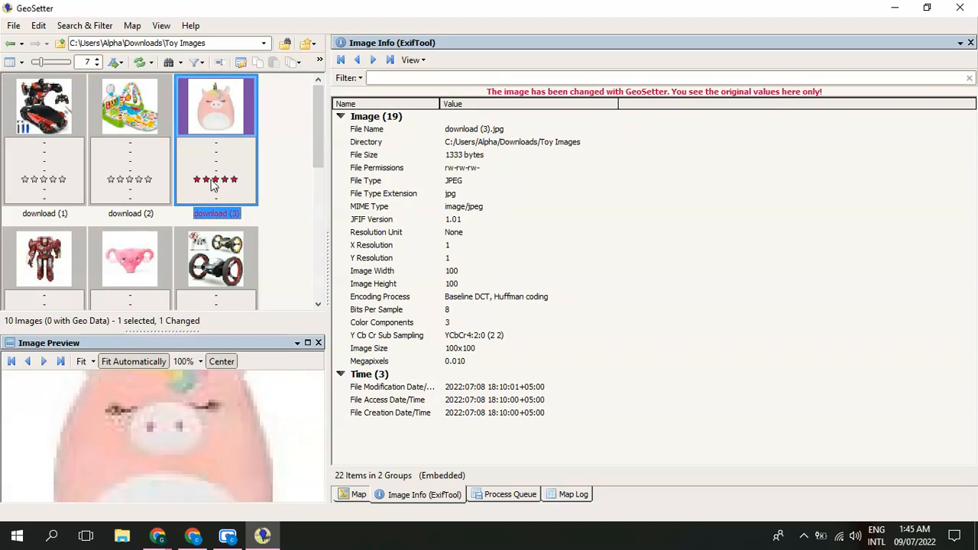
left_click(150, 180)
left_click(62, 180)
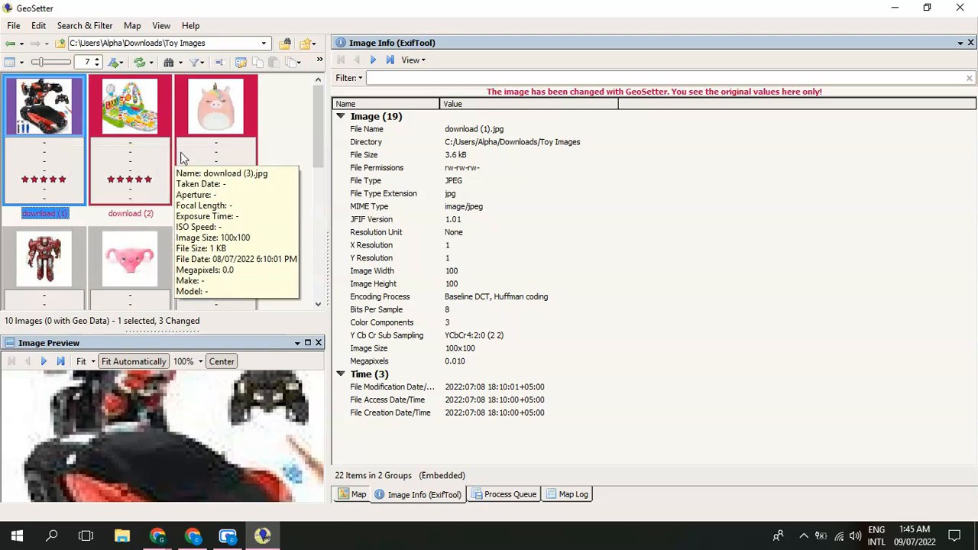
Open the data editor for image download (1) and show its GPS fields in the custom view
left_click(42, 29)
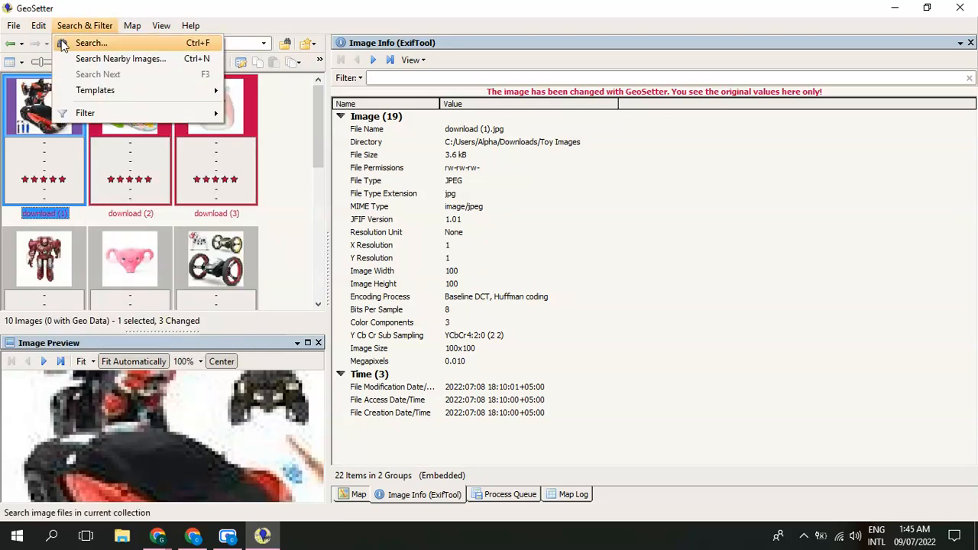
left_click(42, 42)
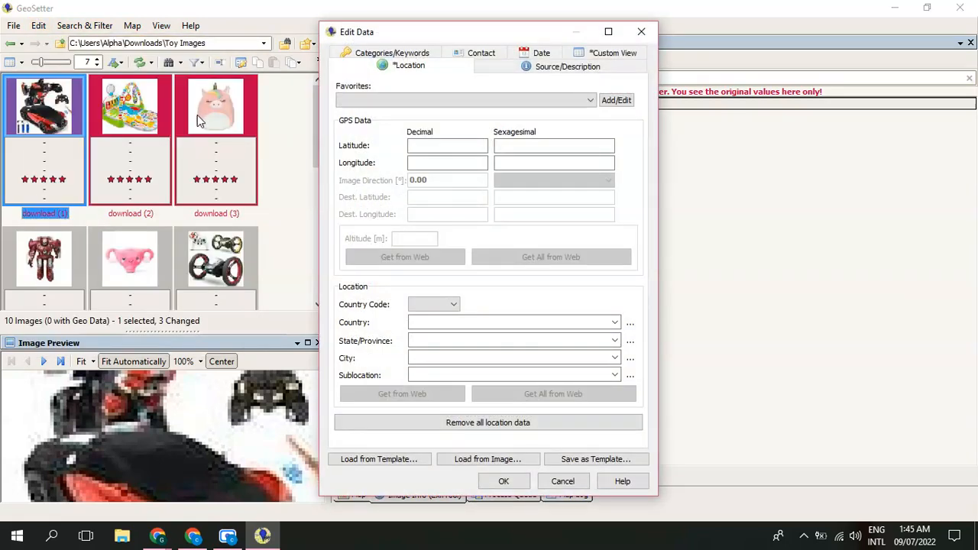
left_click(595, 58)
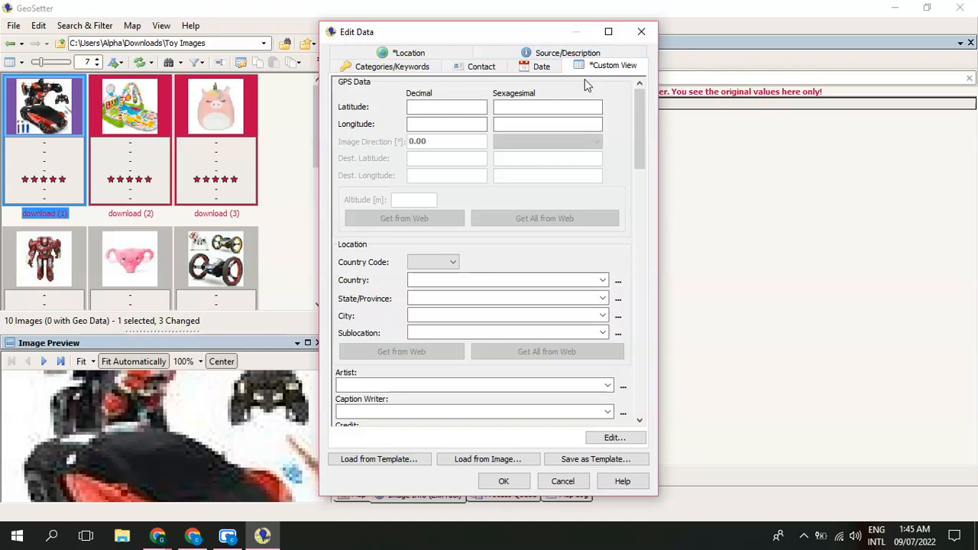
left_click(420, 111)
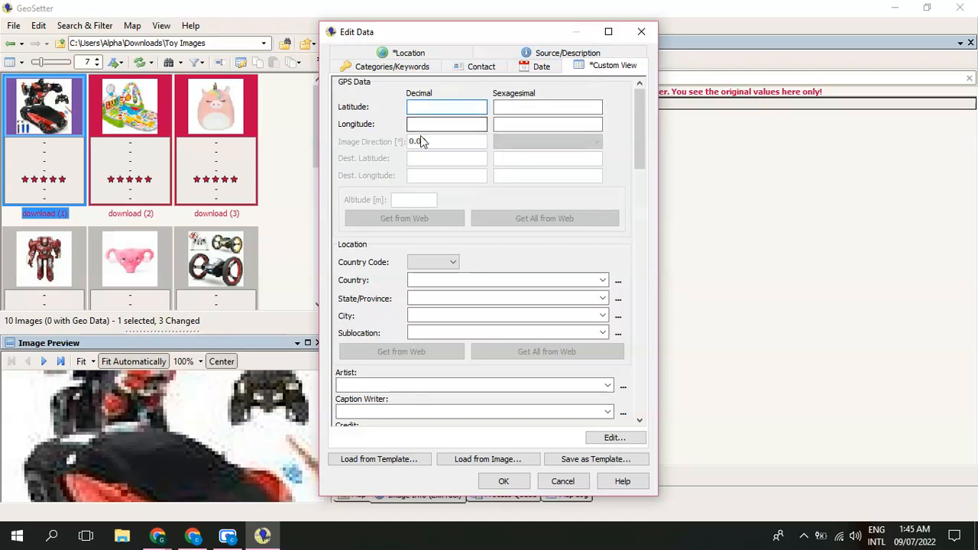
left_click(423, 126)
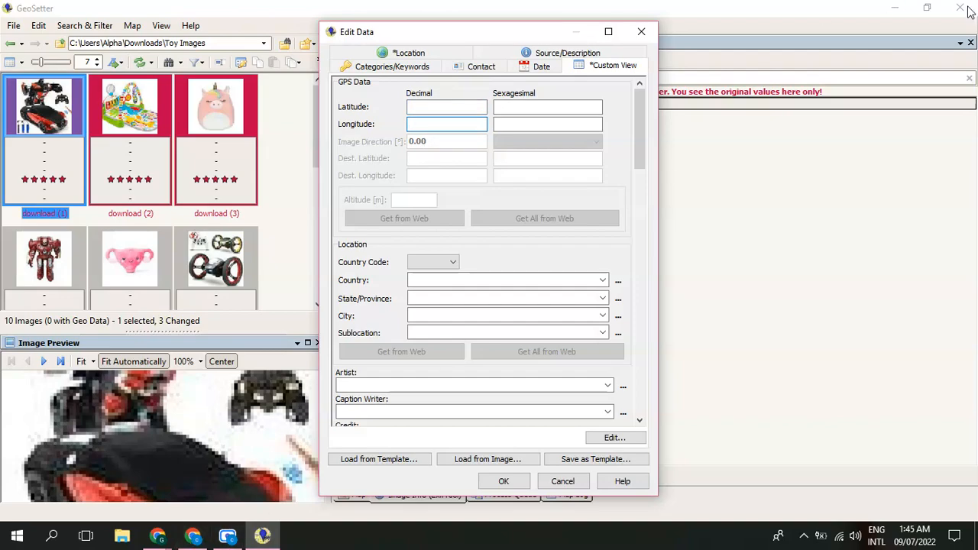
Copy 40.699538 from the Circle Generator's center coordinates in Chrome and paste it as the image's decimal longitude in GeoSetter
left_click(193, 538)
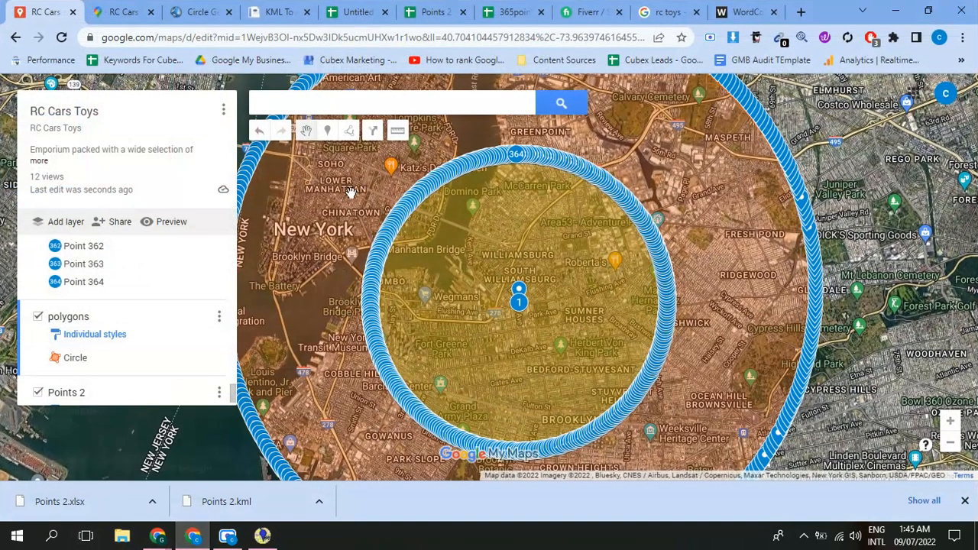
left_click(195, 11)
scroll(300, 324, "up", 10)
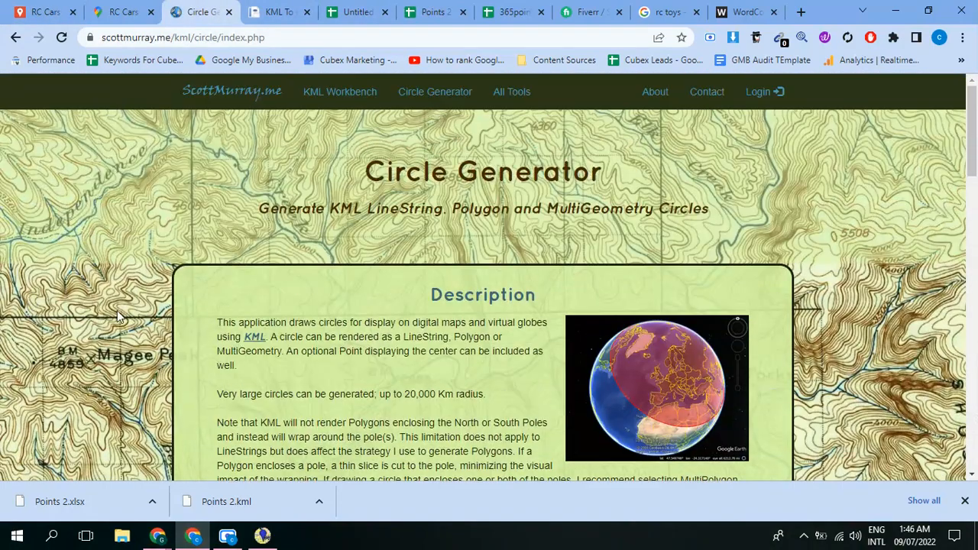
scroll(247, 353, "down", 3)
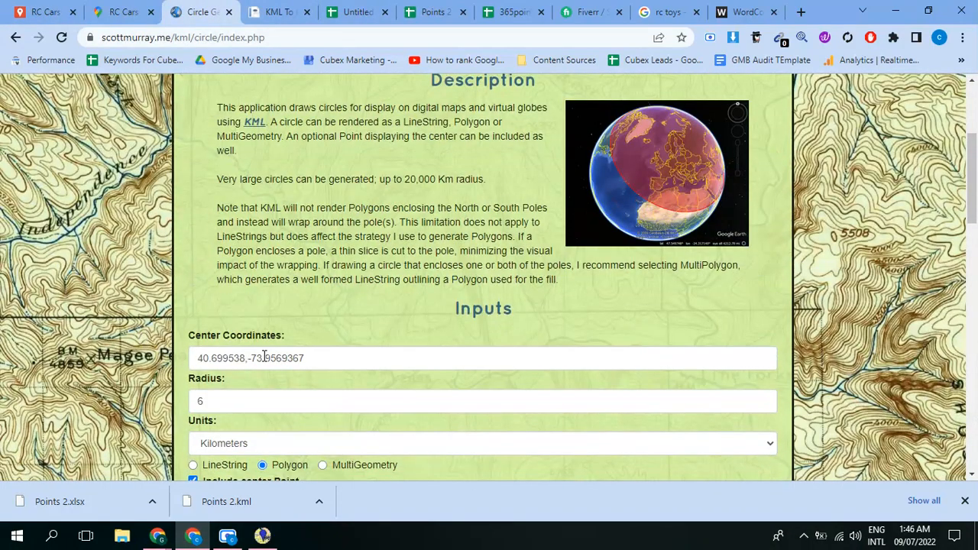
left_click_drag(246, 358, 174, 375)
key("ctrl+c")
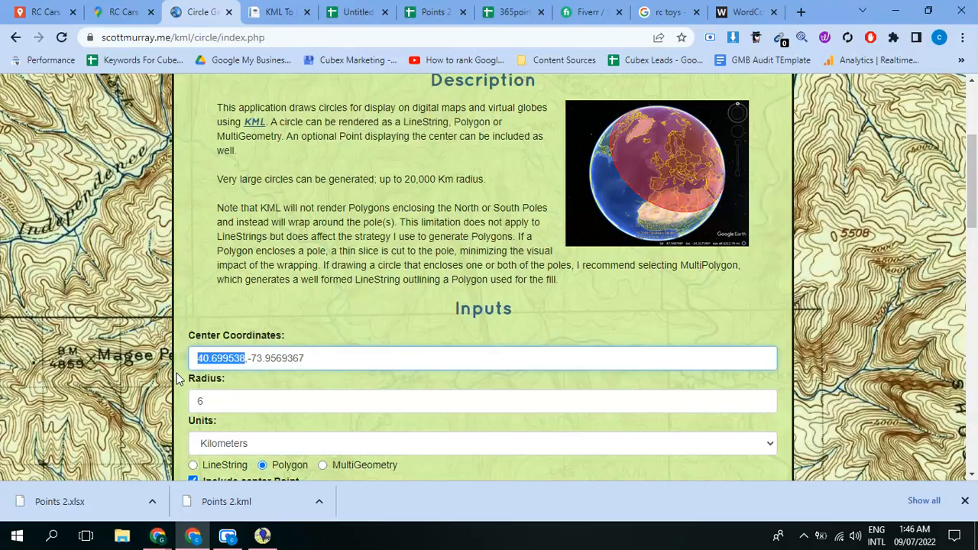
left_click(262, 535)
left_click(424, 108)
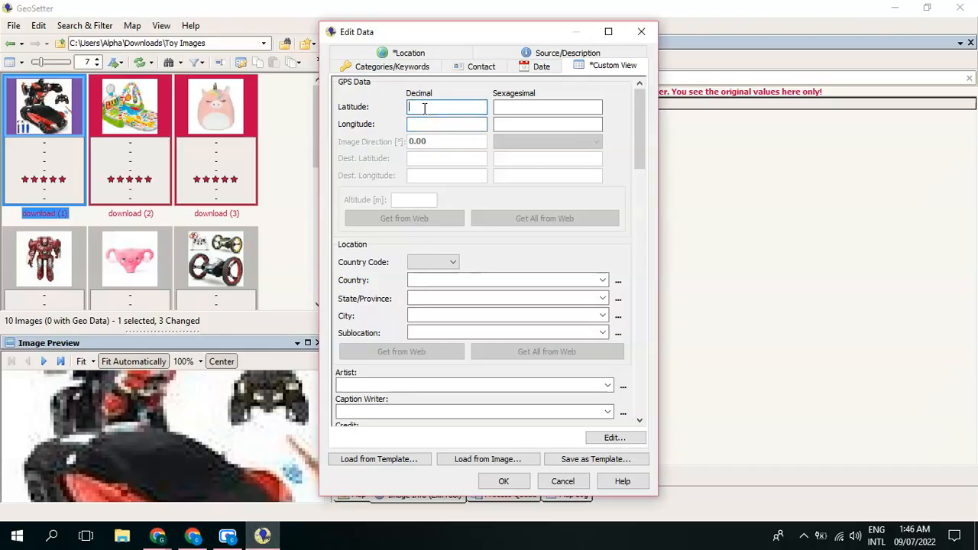
left_click(426, 123)
key("ctrl+v")
Copy 73.9569367 from the Circle Generator's center coordinates and paste it as the image's decimal latitude in GeoSetter
left_click(419, 111)
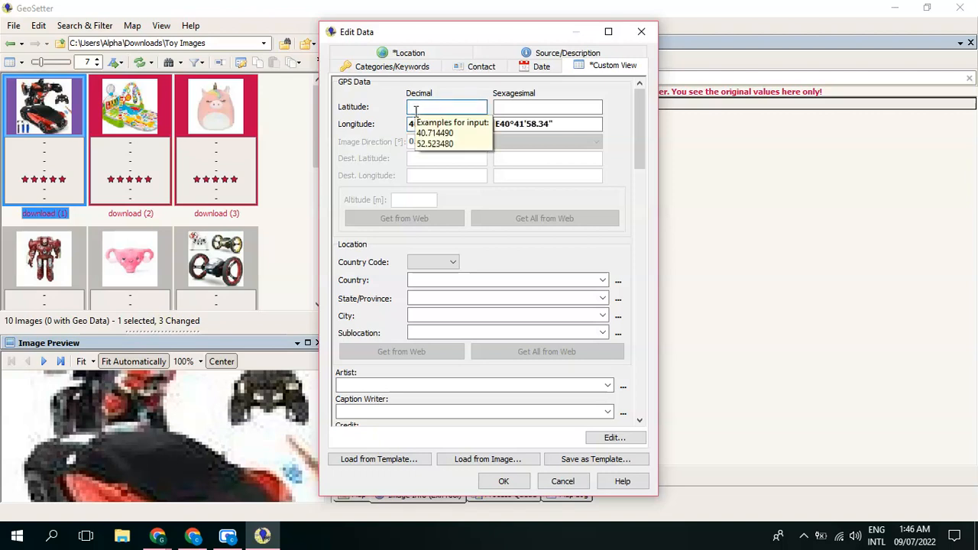
left_click(193, 536)
left_click_drag(324, 352, 255, 361)
key("ctrl+c")
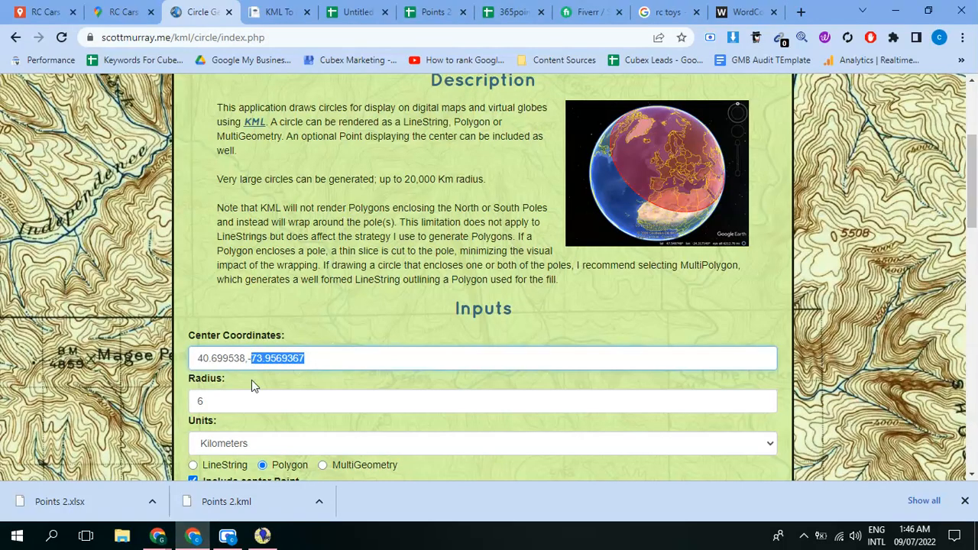
left_click(262, 535)
key("ctrl+v")
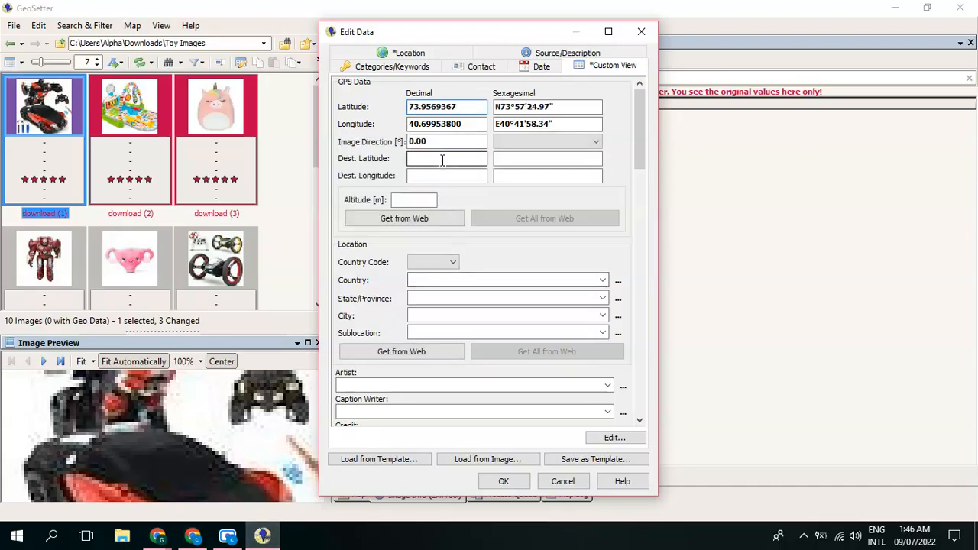
Set the image's country code to USA and move on to the empty state/province field
left_click(435, 262)
scroll(425, 336, "down", 8)
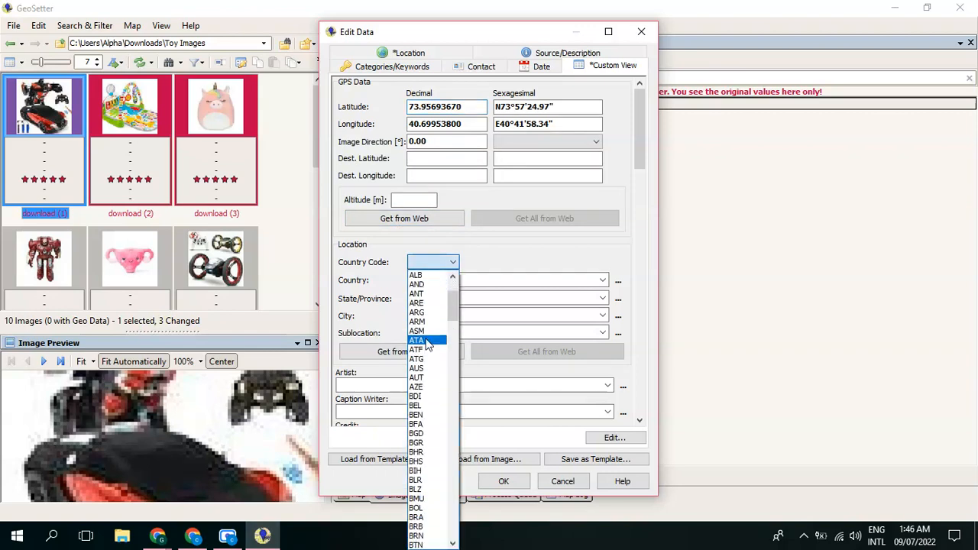
key("u")
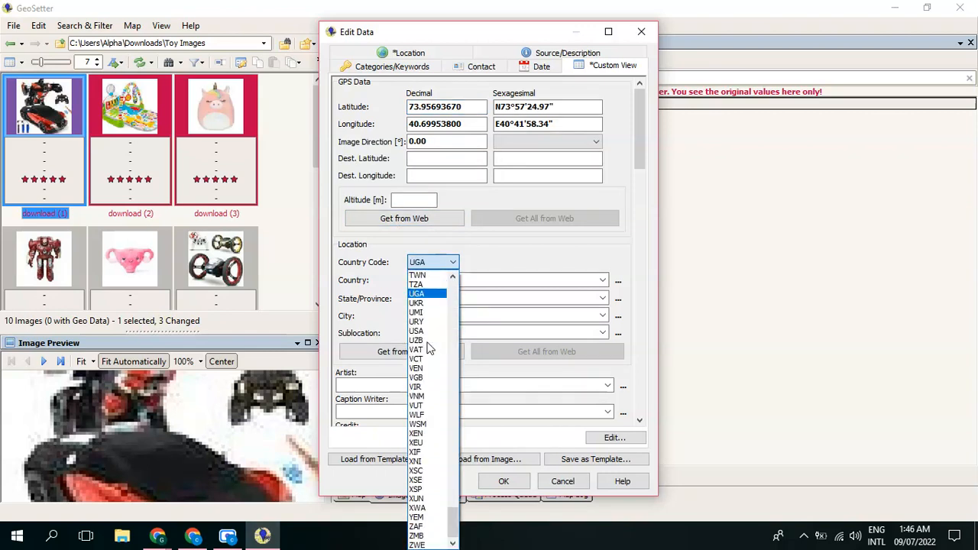
key("Down")
key("Down")
key("Down")
key("Down")
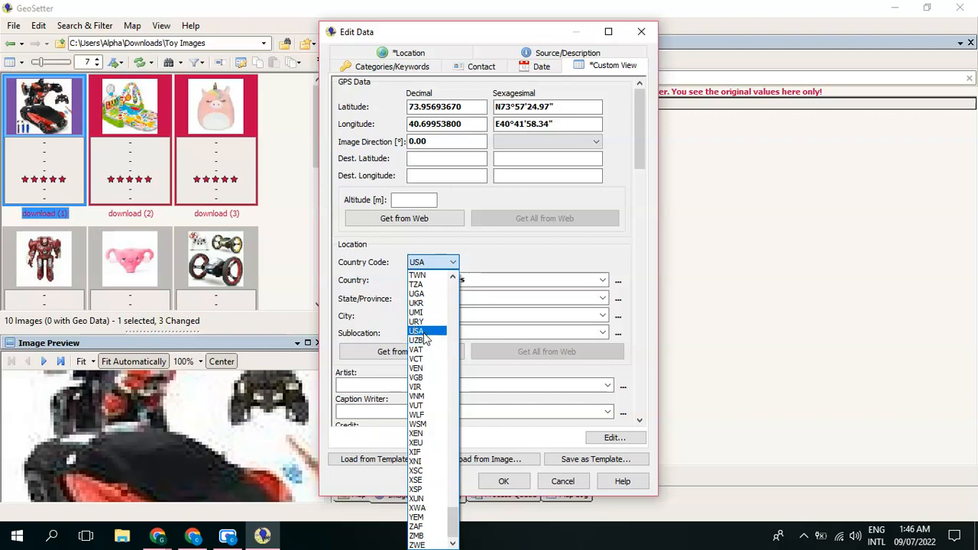
key("Return")
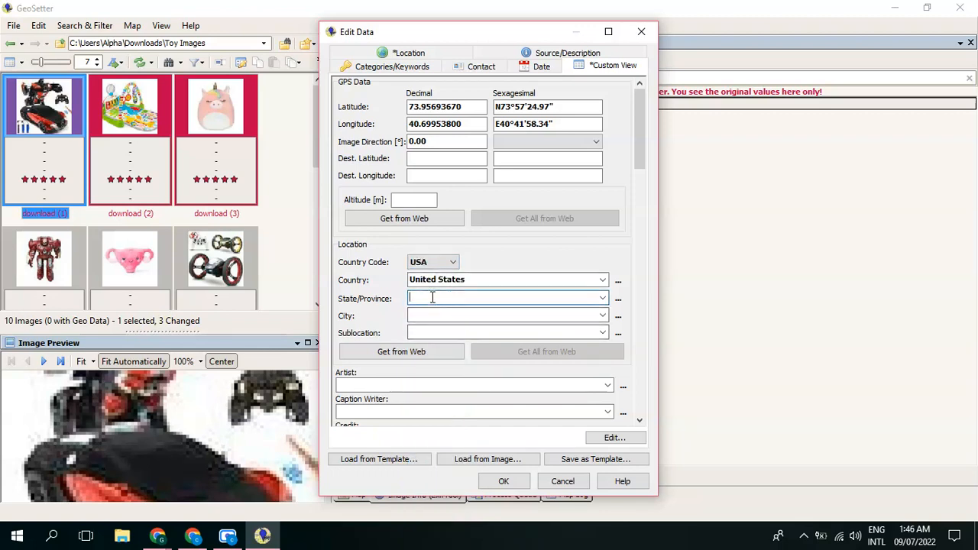
Copy the store's address without the country from the WordCounter text in Chrome and paste it into the image's Artist field in GeoSetter
left_click(196, 538)
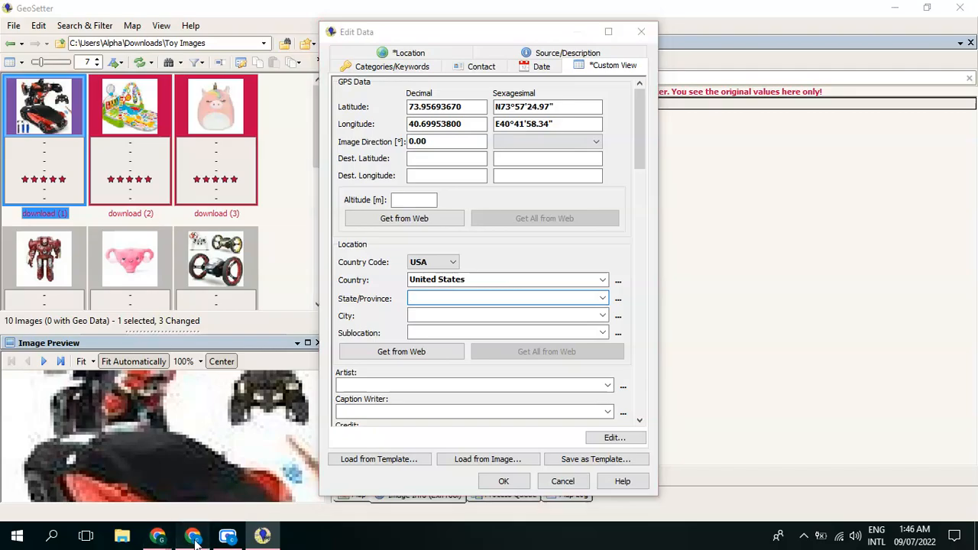
left_click(745, 12)
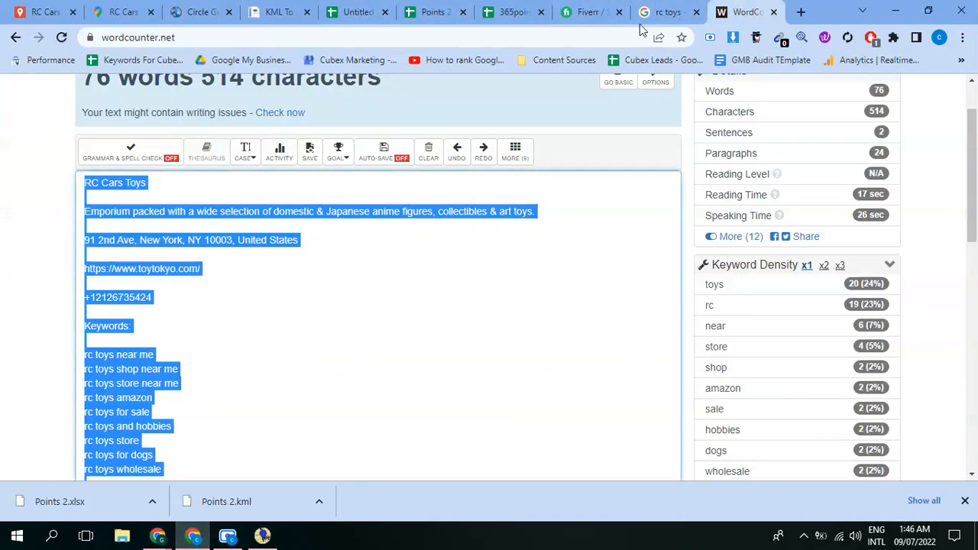
left_click(227, 271)
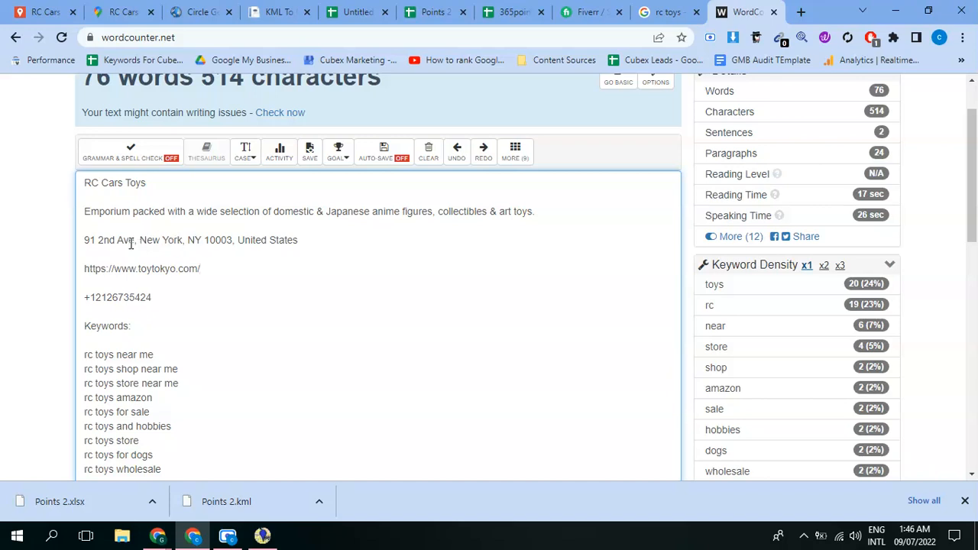
left_click(300, 240)
left_click(71, 234, "shift")
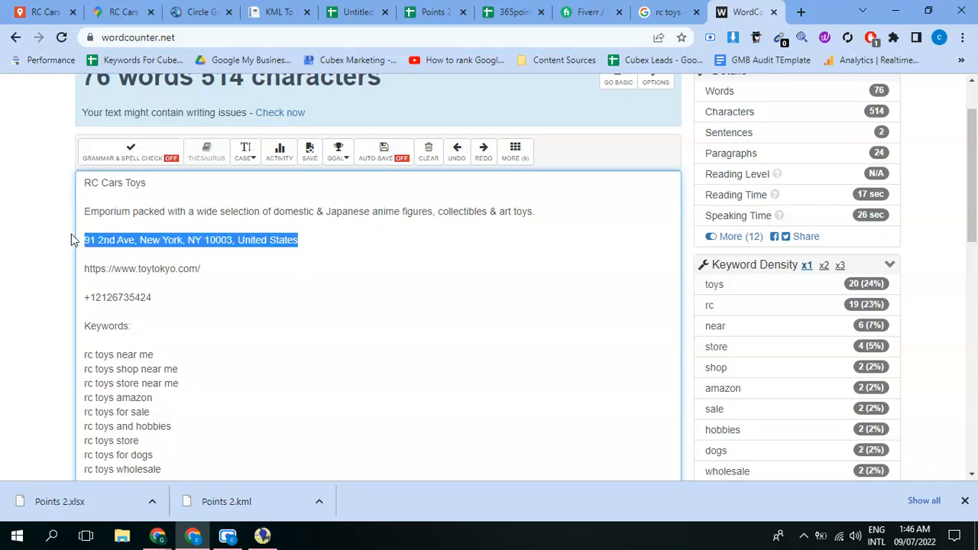
left_click(226, 242)
left_click_drag(233, 242, 37, 241)
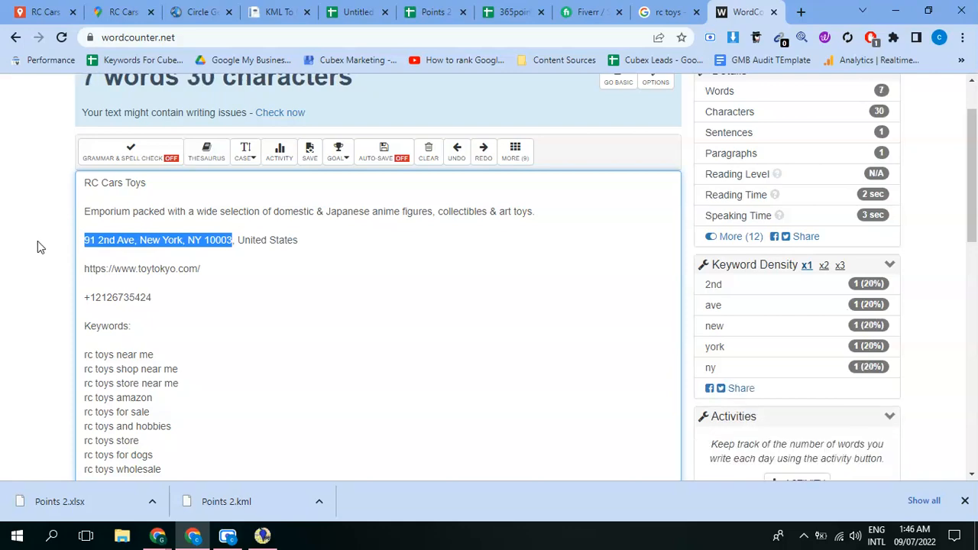
left_click(263, 536)
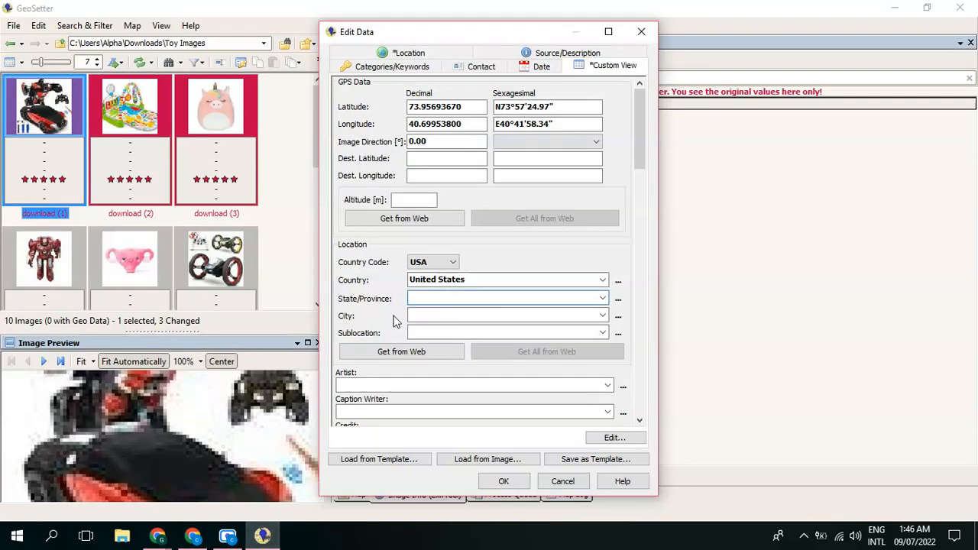
left_click(388, 383)
key("ctrl+v")
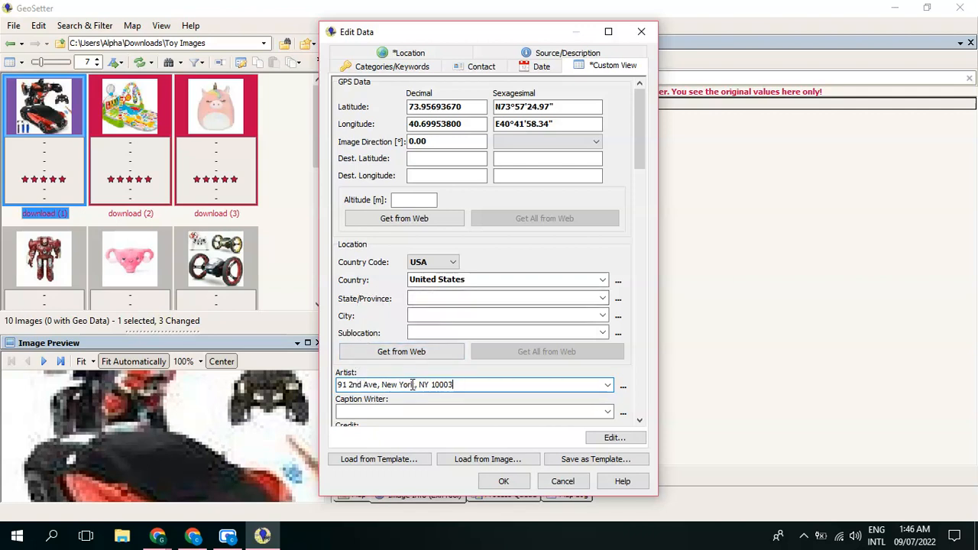
left_click_drag(430, 385, 424, 384)
Set the image's state/province to NY and its city to New York
left_click(427, 298)
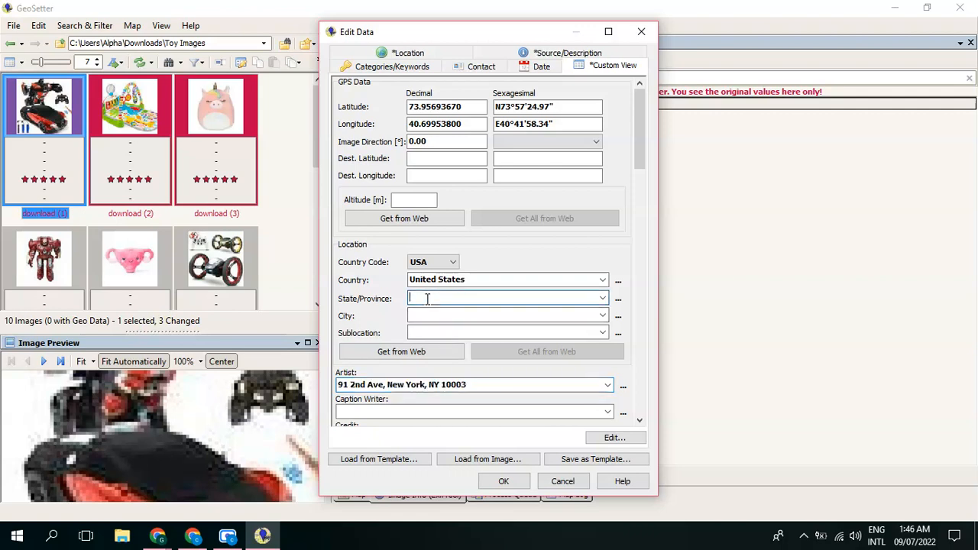
type("NY")
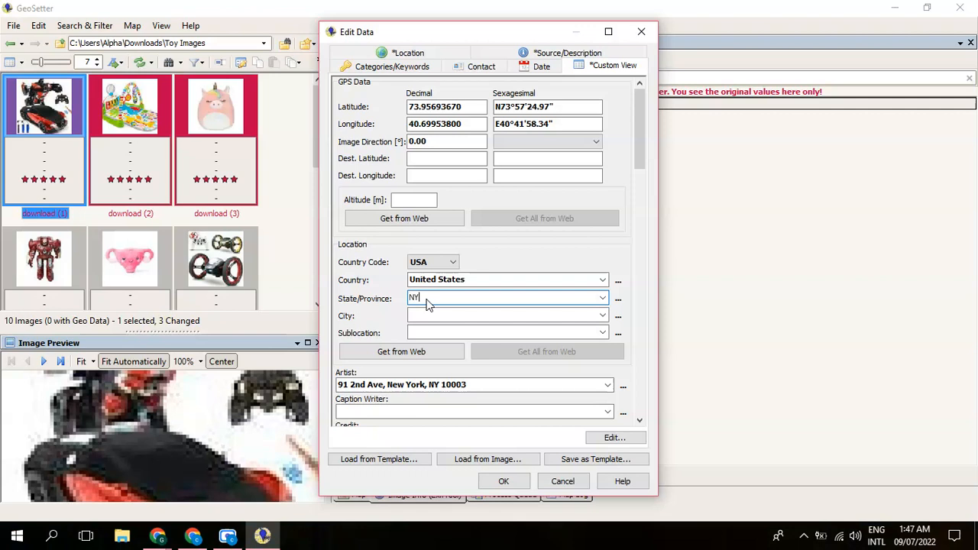
left_click(434, 312)
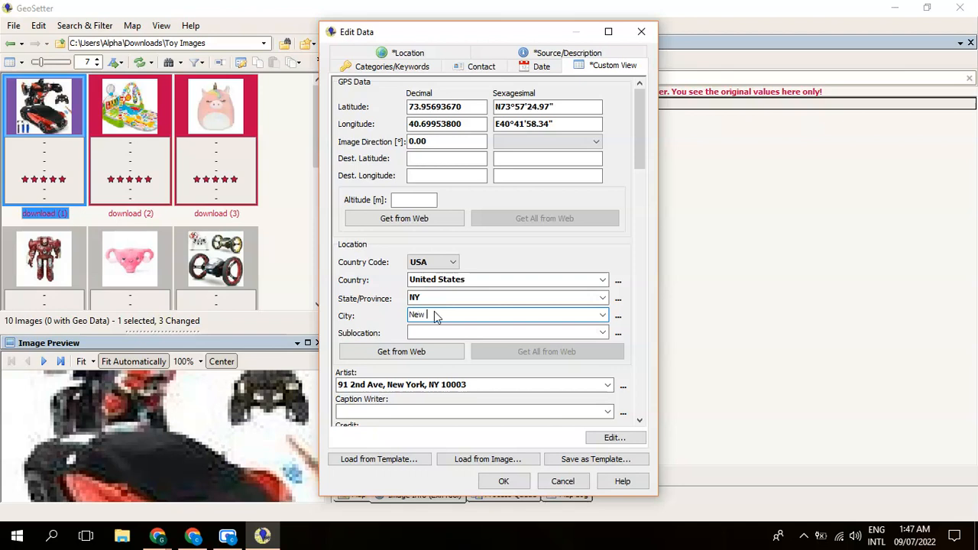
type("New York")
Copy the store's address from the Artist field and paste it as the image's sublocation
left_click(435, 386)
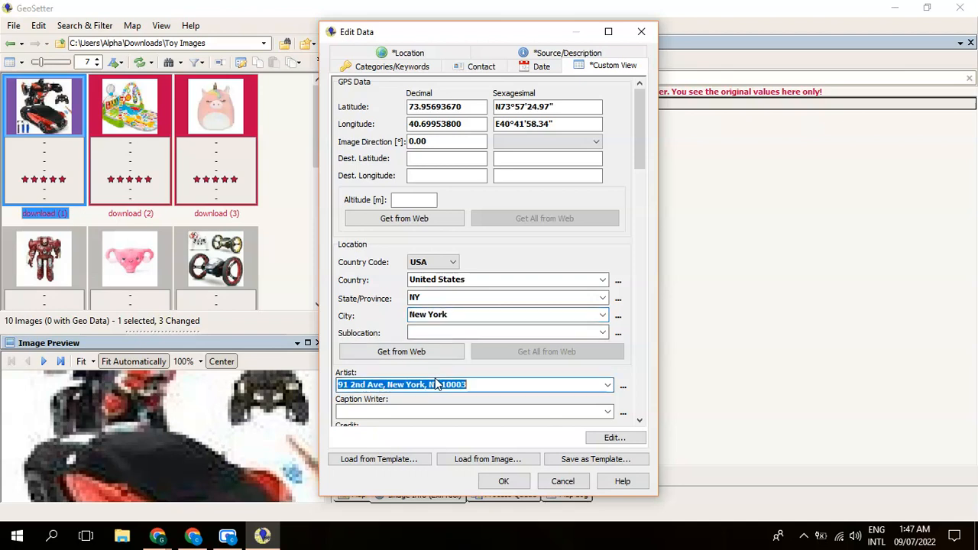
left_click(384, 384)
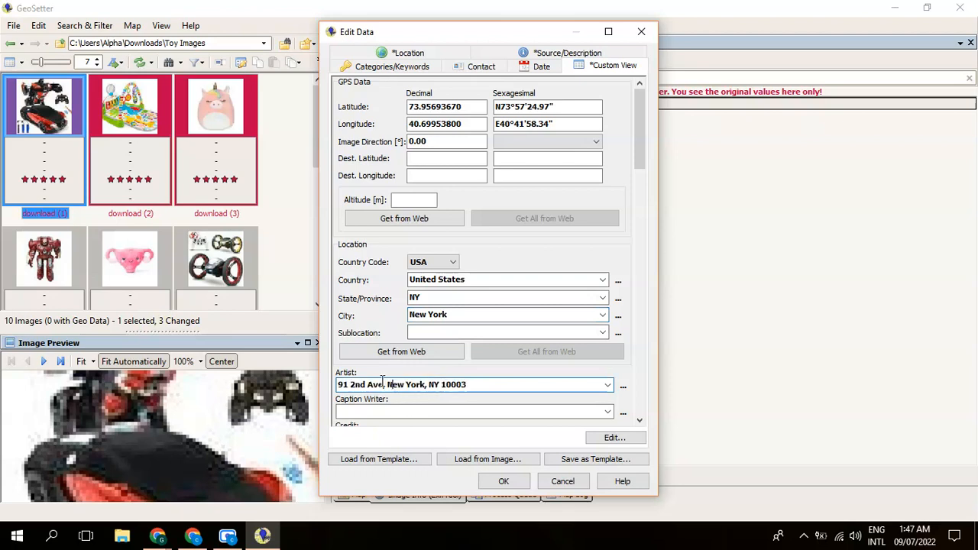
double_click(428, 384)
left_click(428, 385)
triple_click(428, 385)
key("ctrl+c")
left_click(440, 333)
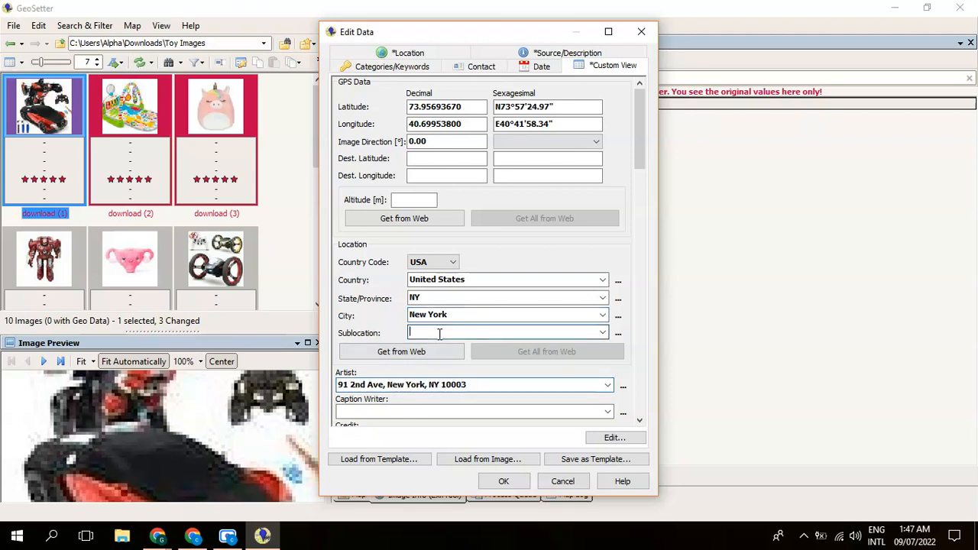
key("ctrl+v")
Clear the address from the image's Artist field
double_click(419, 384)
left_click(431, 384)
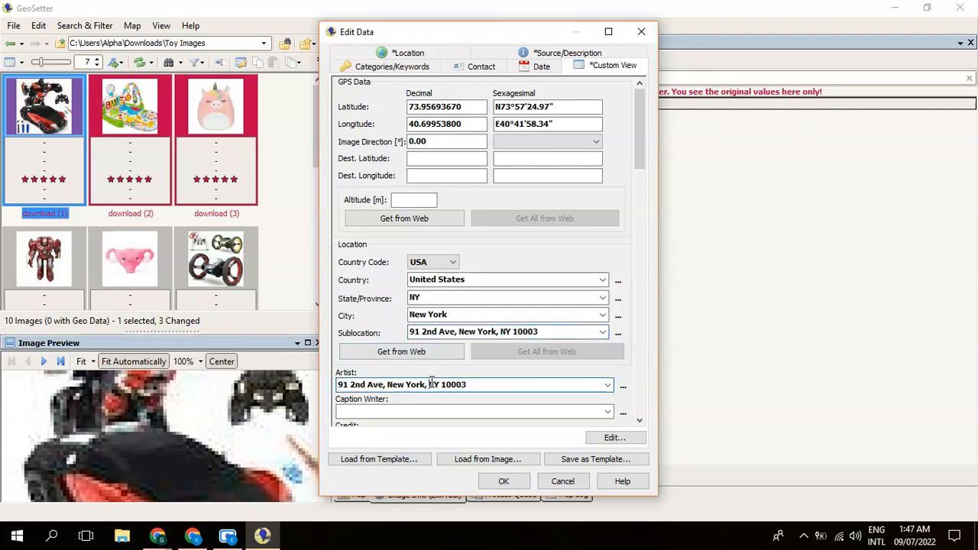
triple_click(431, 384)
key("BackSpace")
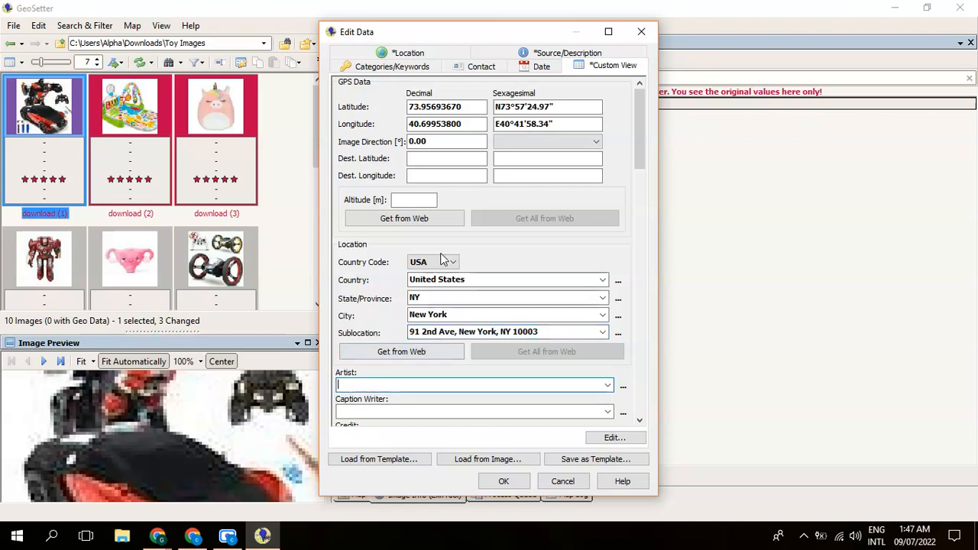
scroll(525, 229, "down", 3)
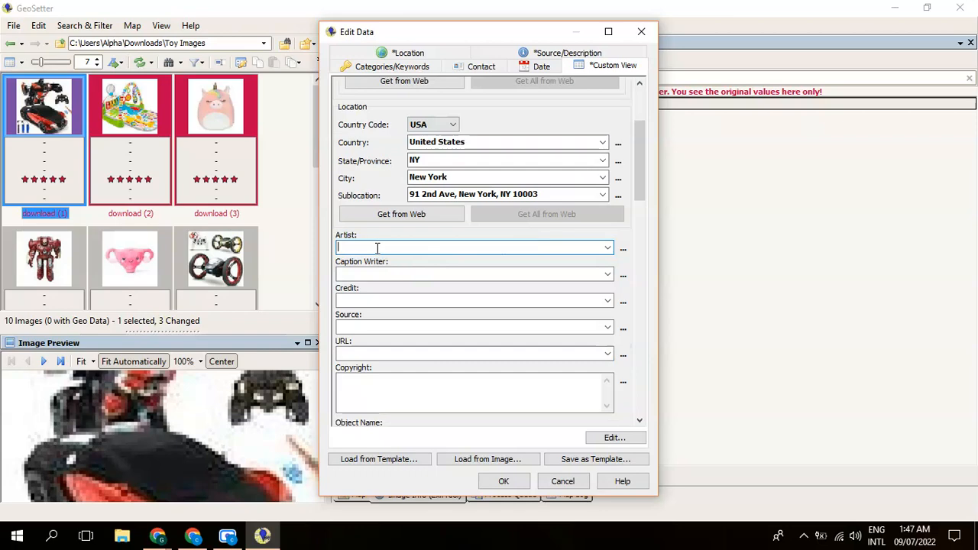
left_click(355, 353)
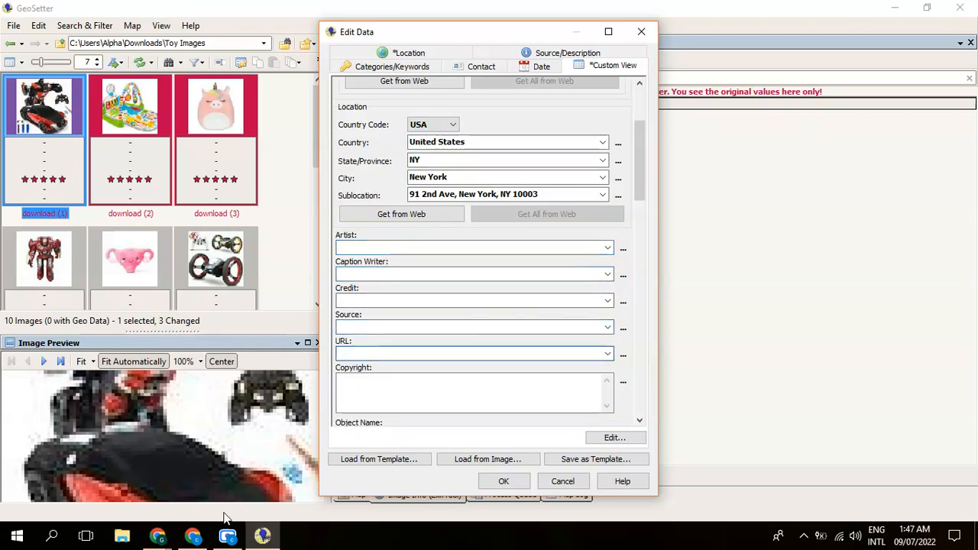
left_click(193, 538)
left_click_drag(201, 270, 65, 272)
key("ctrl+c")
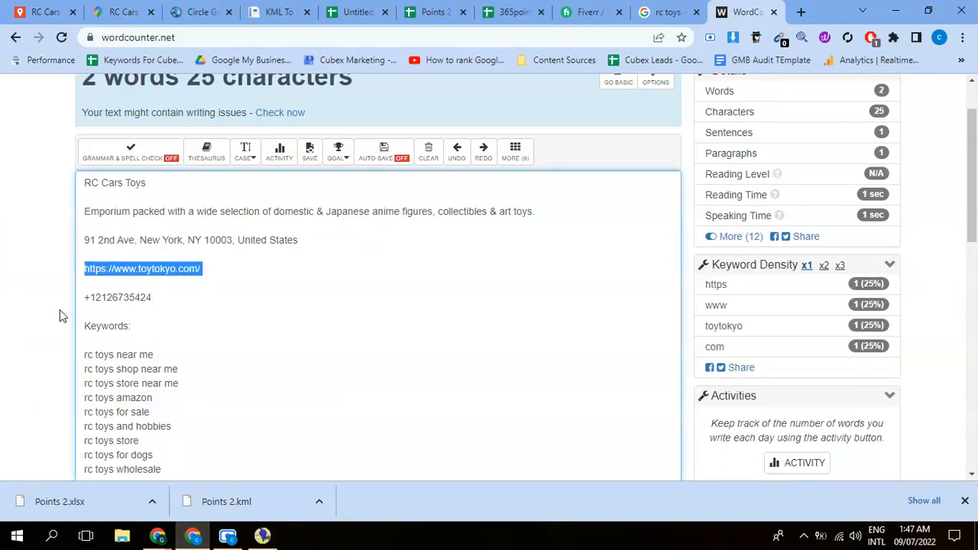
left_click(262, 537)
key("ctrl+v")
left_click(426, 387)
Copy the entire RC Cars Toys text from WordCounter in Chrome and paste it into the image's Caption and Special Instructions in GeoSetter
scroll(371, 375, "down", 2)
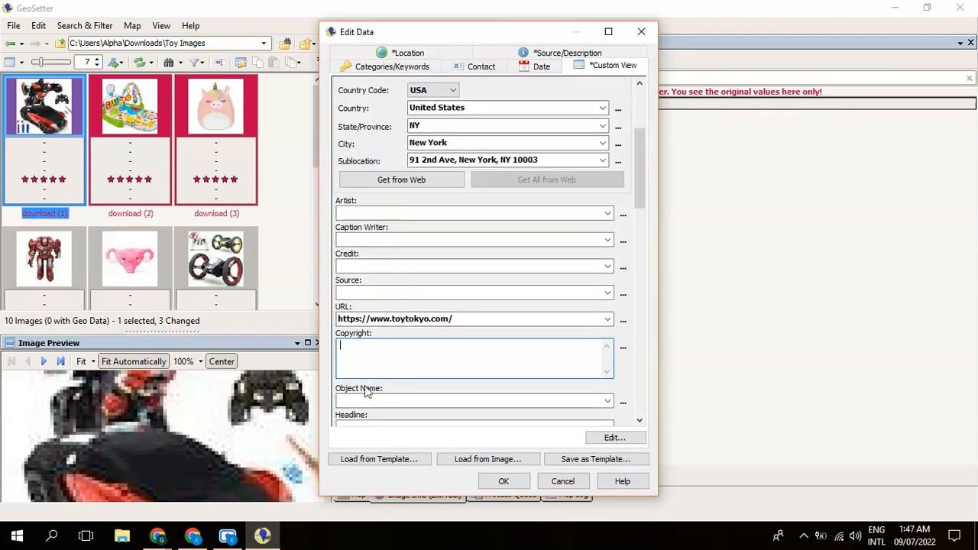
scroll(368, 377, "down", 2)
left_click(368, 405)
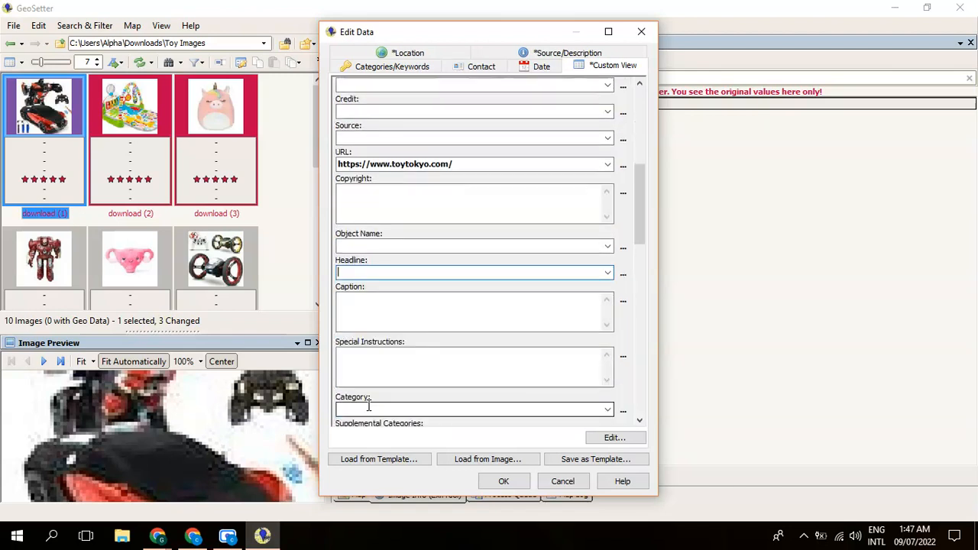
left_click(381, 298)
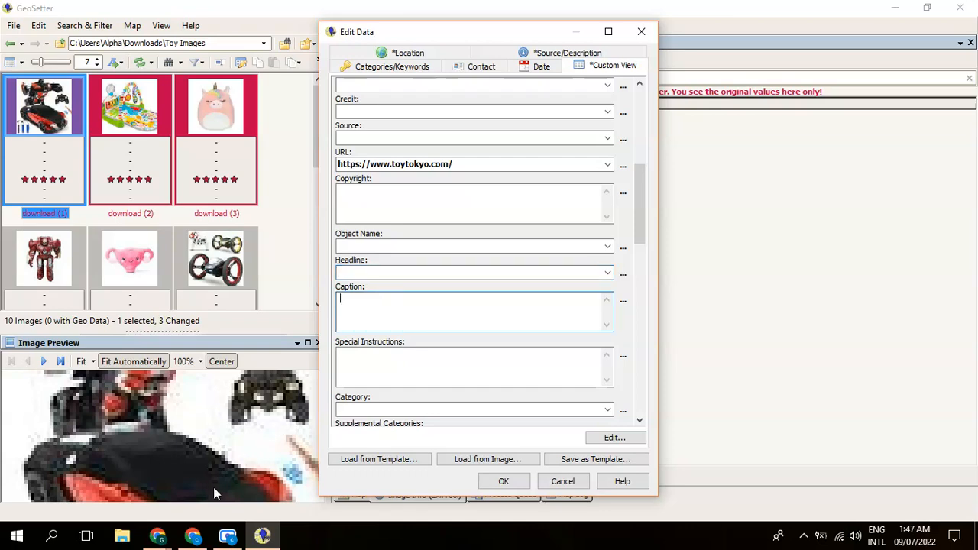
left_click(192, 535)
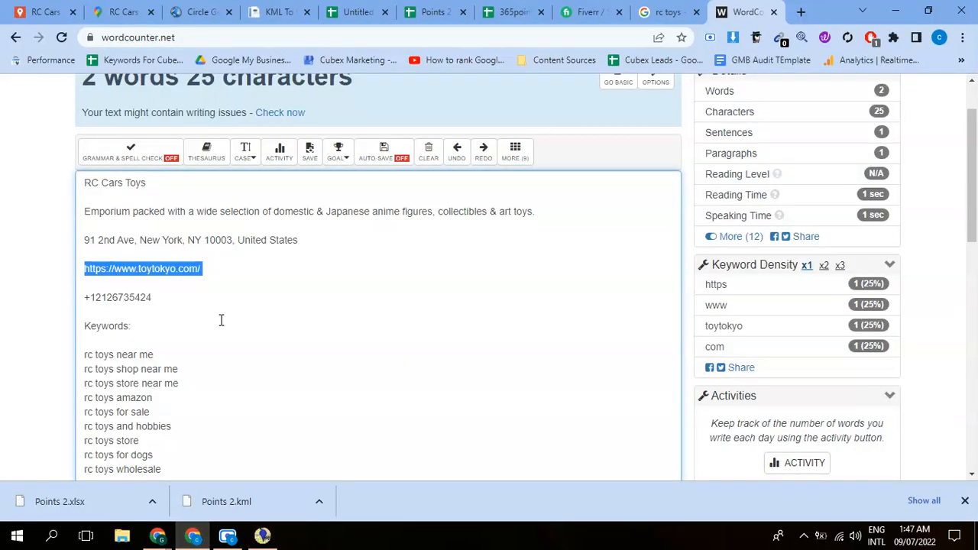
left_click(216, 352)
key("ctrl+a")
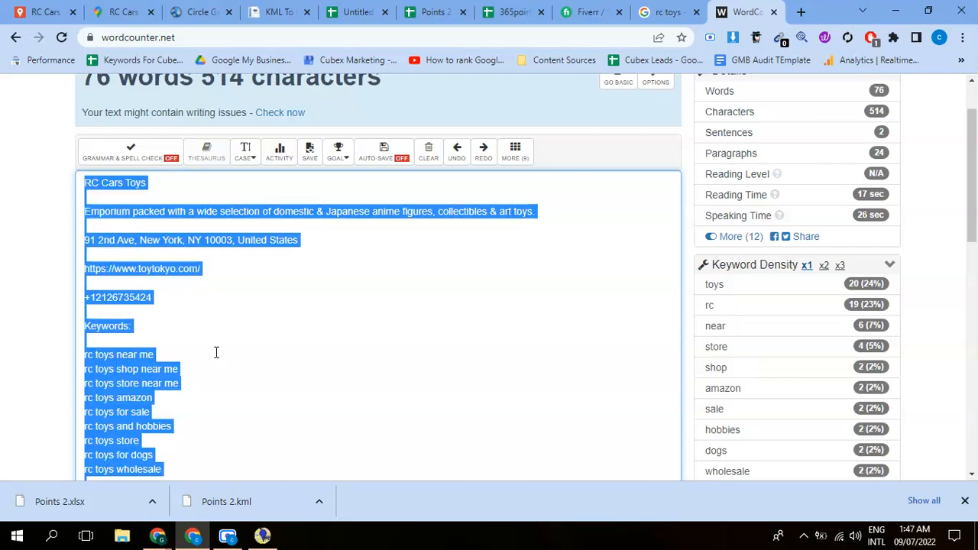
left_click(262, 535)
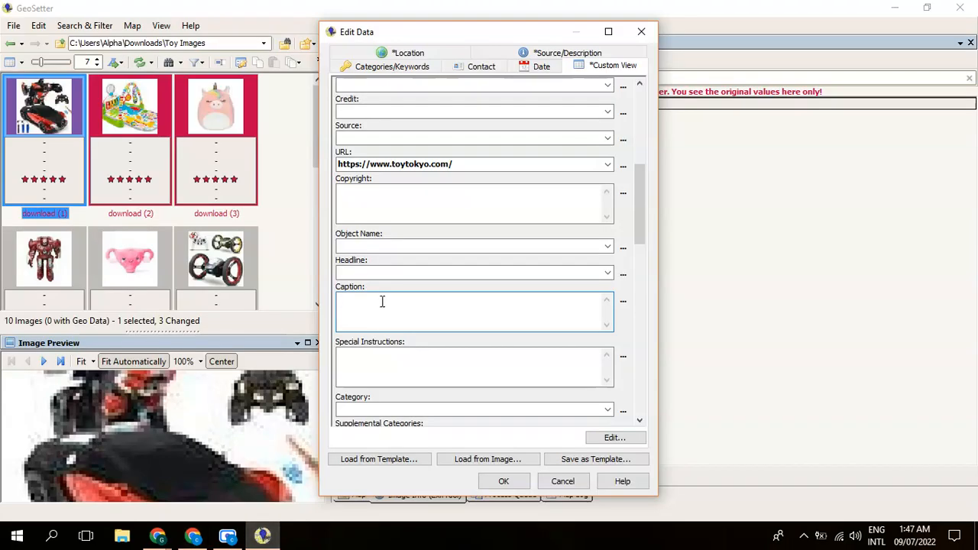
key("ctrl+v")
left_click(389, 351)
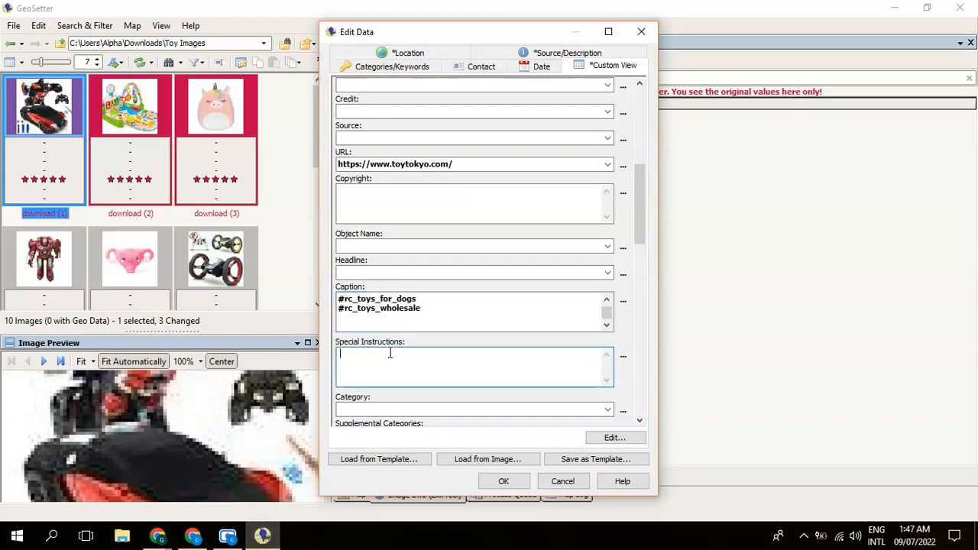
key("ctrl+v")
Set the image's category to Toy Store
scroll(391, 305, "down", 3)
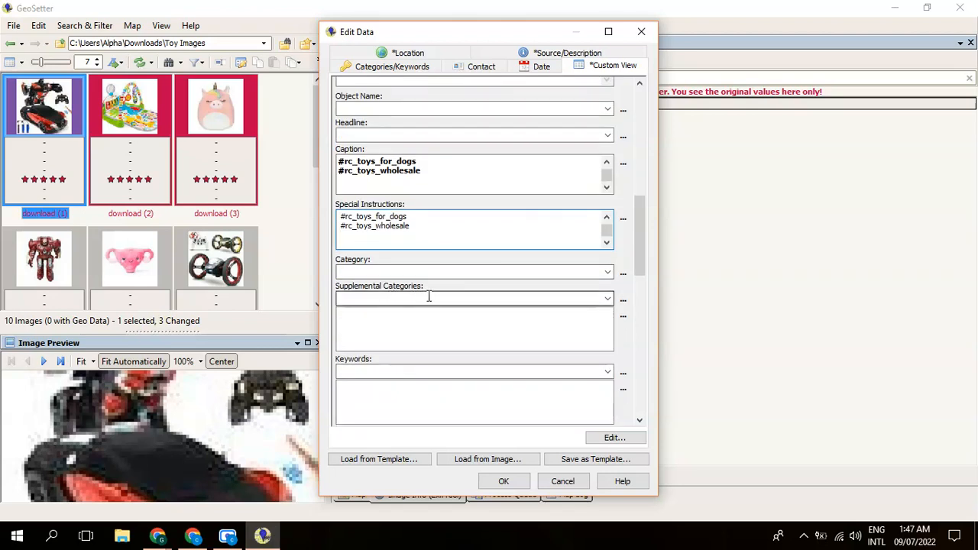
left_click(540, 271)
type("T")
type("ST")
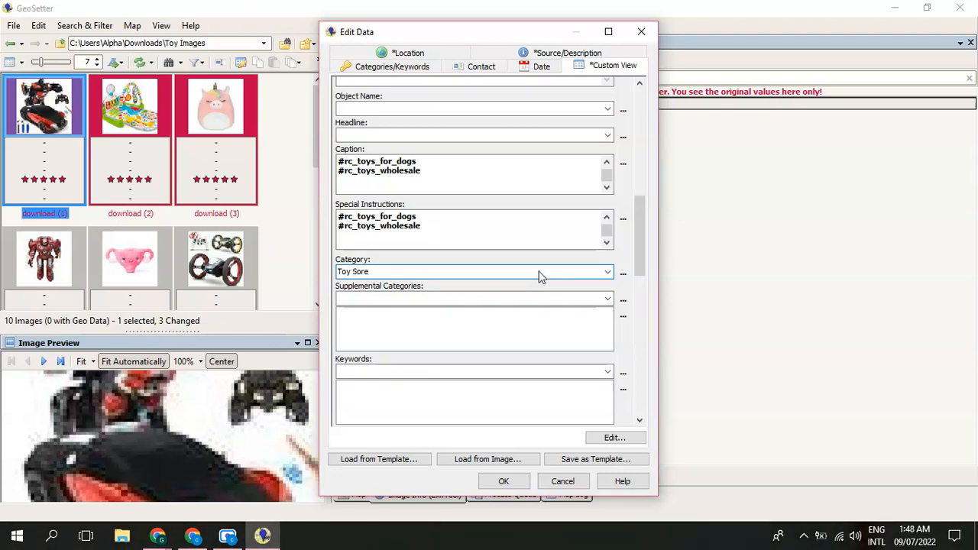
left_click(476, 341)
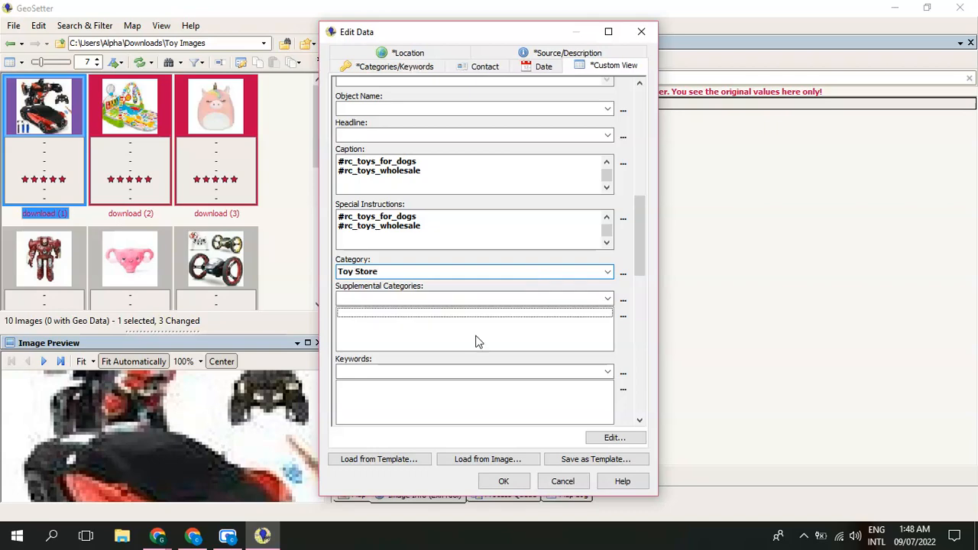
Copy the keyword list from "rc toys near me" to "rc toys wholesale" in WordCounter and paste it as the image's keywords in GeoSetter
left_click(193, 535)
left_click(288, 313)
scroll(169, 360, "down", 1)
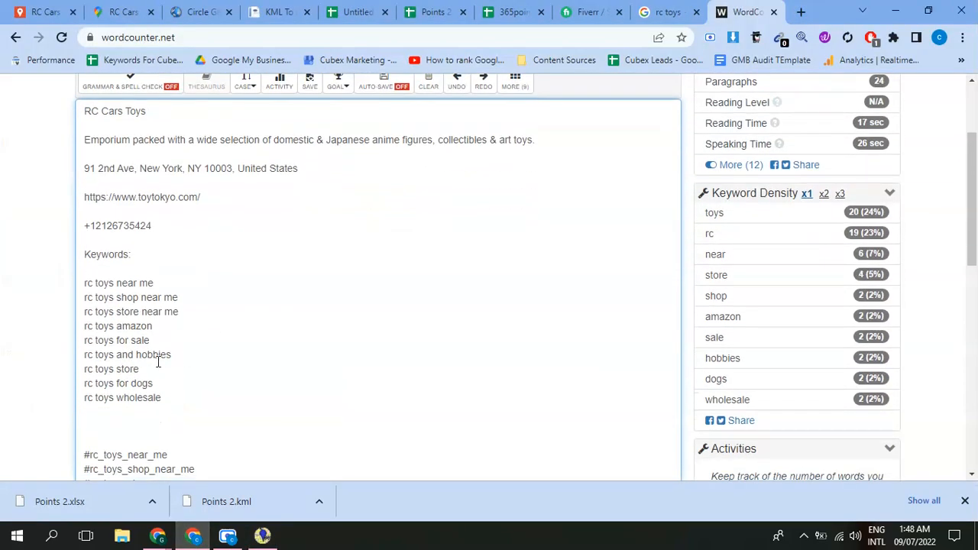
left_click_drag(176, 395, 40, 280)
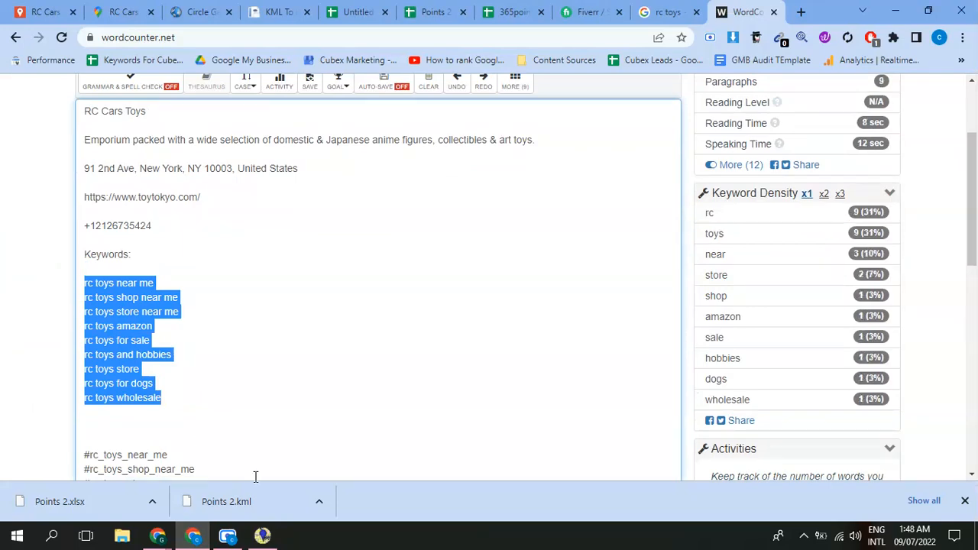
left_click(262, 535)
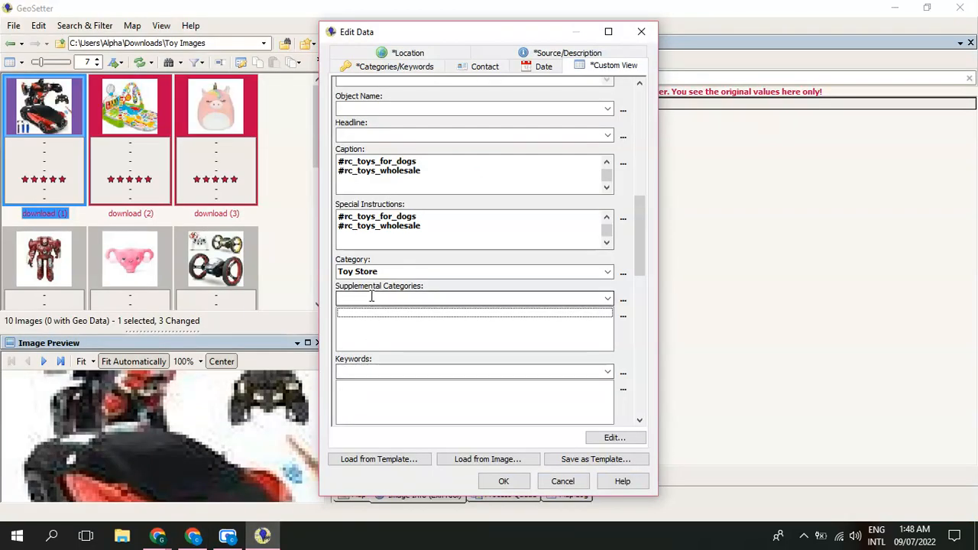
left_click(365, 405)
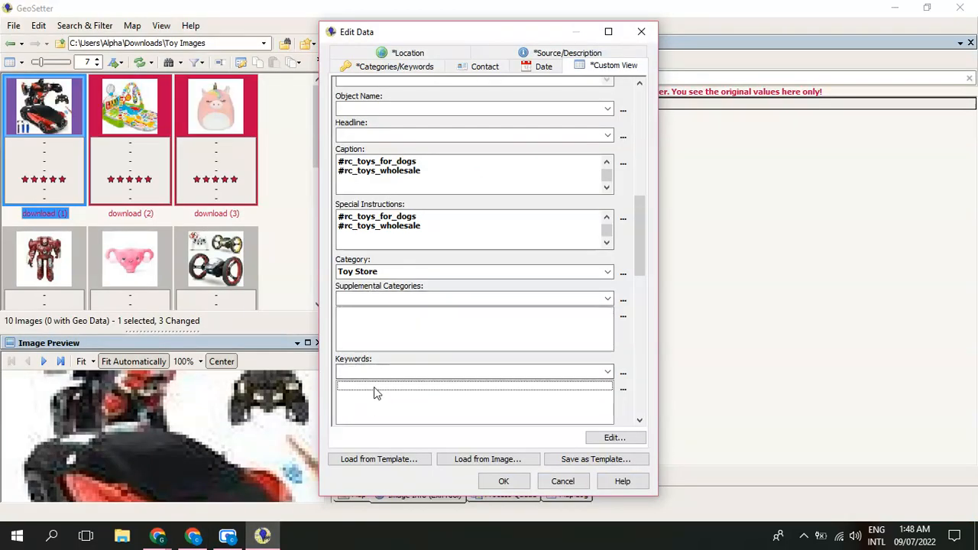
key("ctrl+v")
Paste the same rc toys keyword list as the image's supplemental categories
left_click(365, 319)
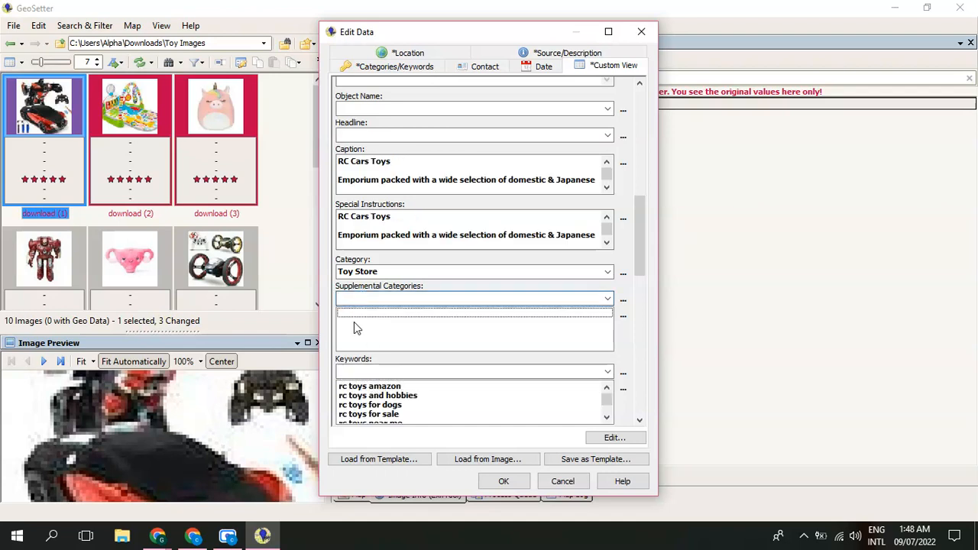
key("ctrl+v")
scroll(419, 324, "down", 8)
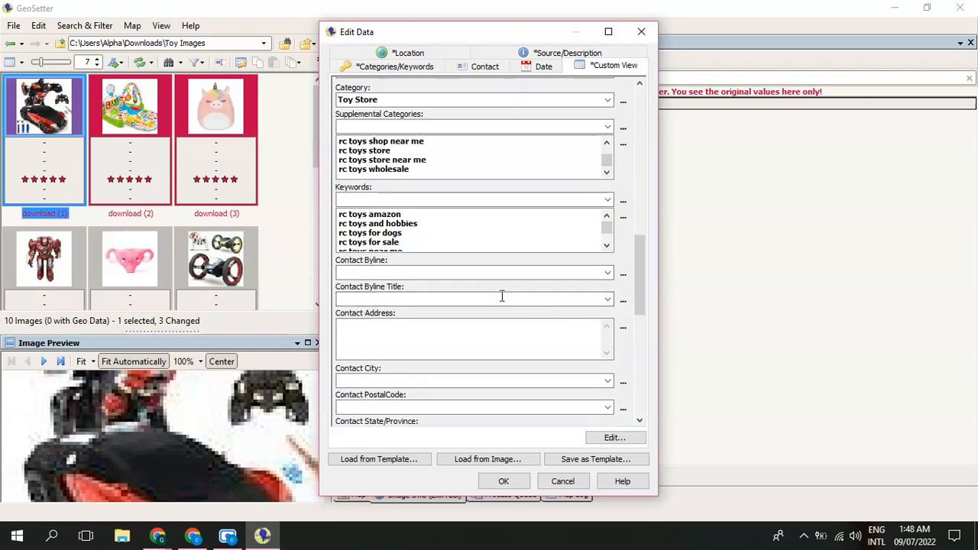
scroll(463, 244, "down", 5)
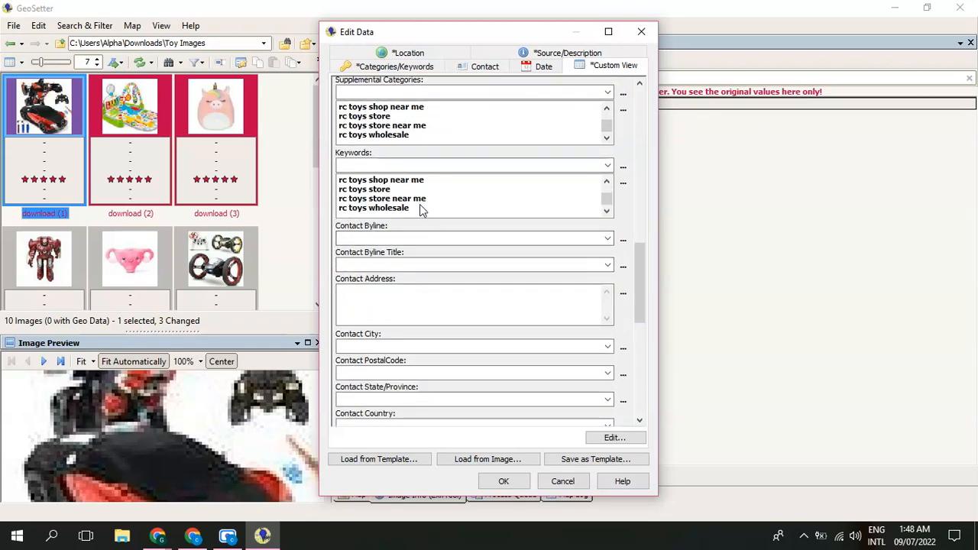
left_click(421, 208)
double_click(421, 208)
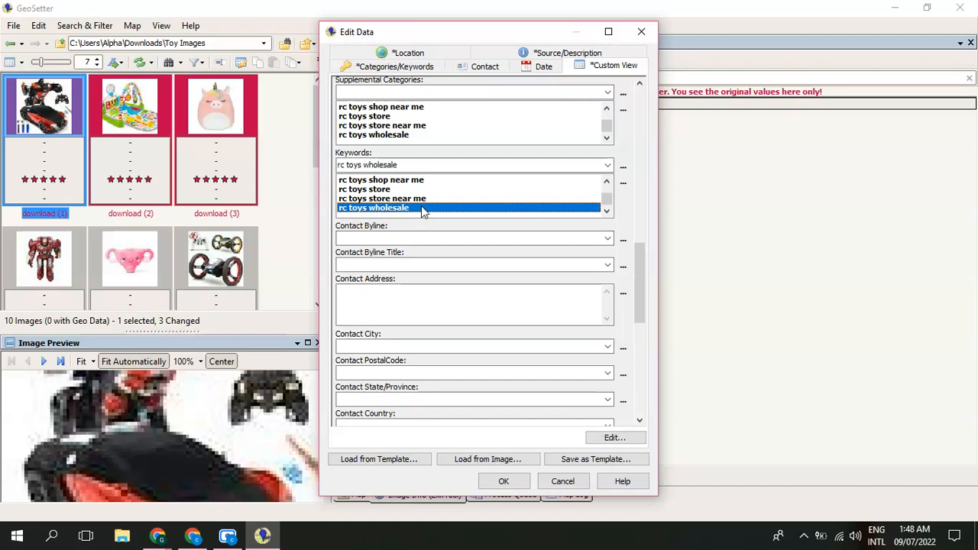
left_click(401, 238)
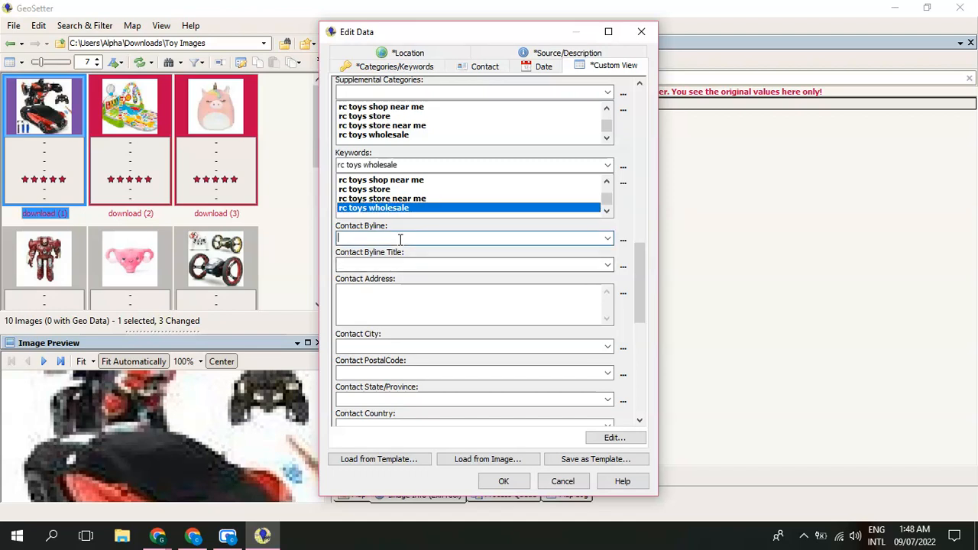
left_click(446, 297)
scroll(403, 308, "down", 3)
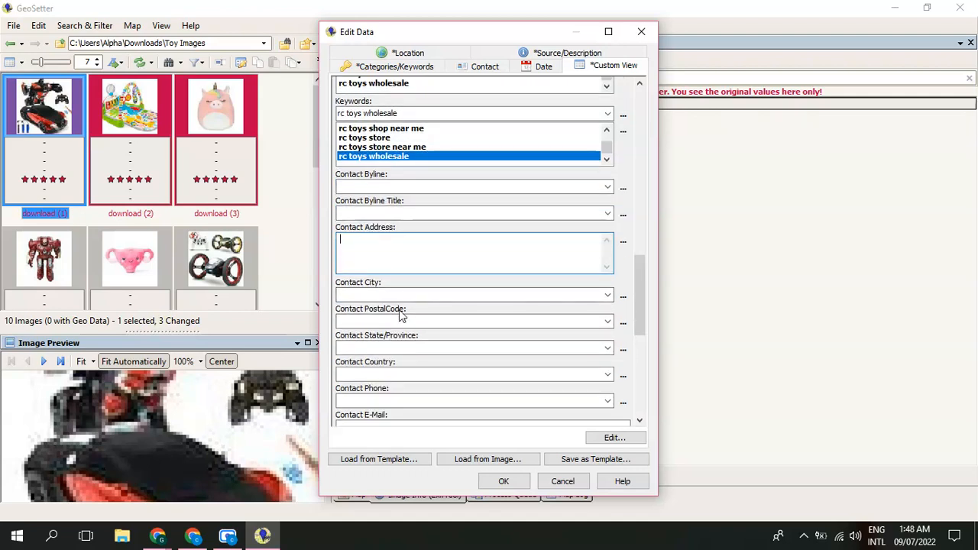
Try to copy the phone number with its preceding line break from WordCounter in Chrome into the image's Contact Phone in GeoSetter
scroll(399, 310, "down", 5)
left_click(374, 334)
key("shift+Tab")
key("shift+Tab")
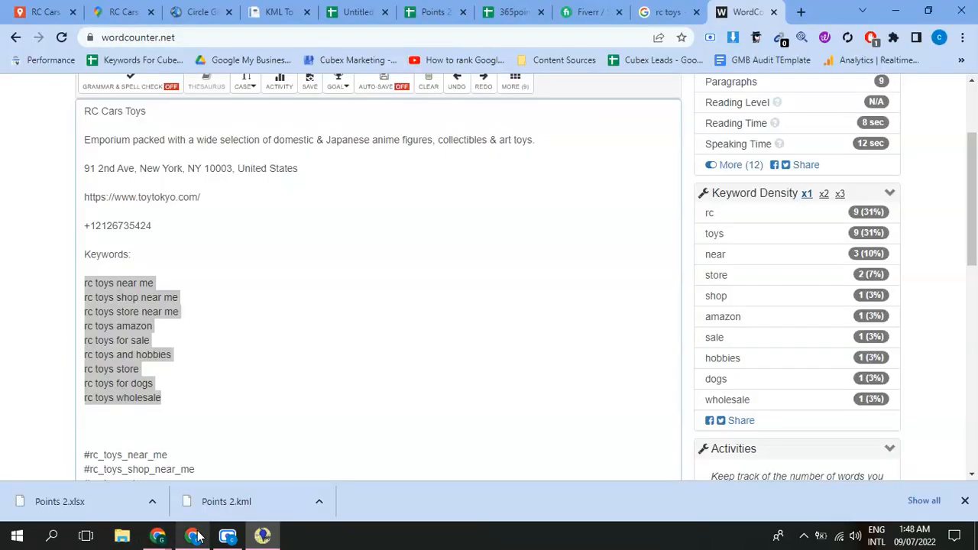
left_click(193, 536)
left_click_drag(167, 220, 66, 218)
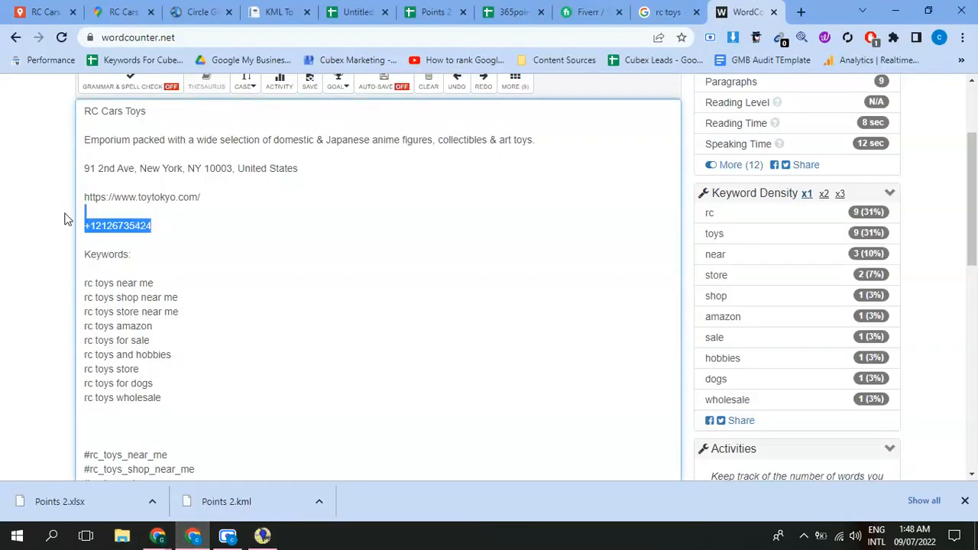
key("ctrl+c")
left_click(262, 535)
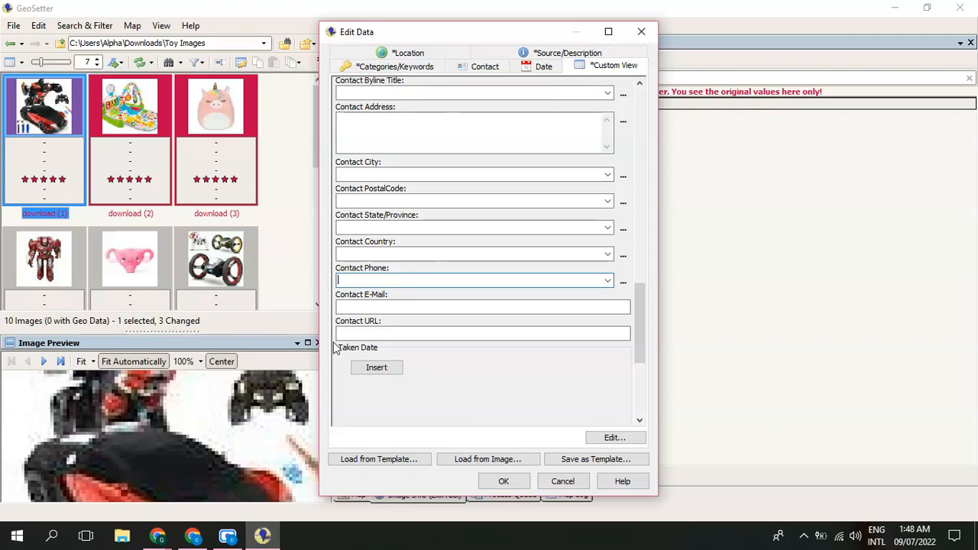
right_click(353, 278)
left_click(380, 336)
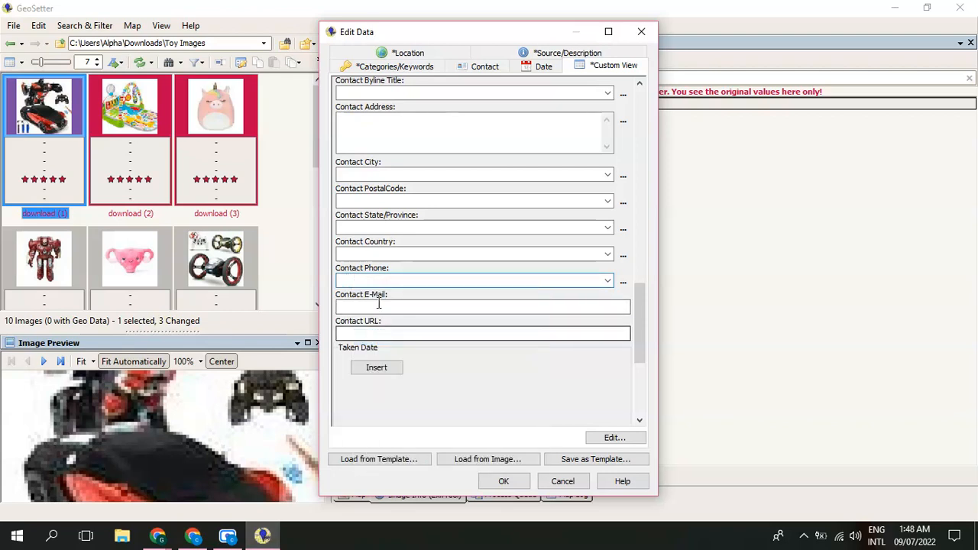
left_click(607, 282)
left_click(606, 281)
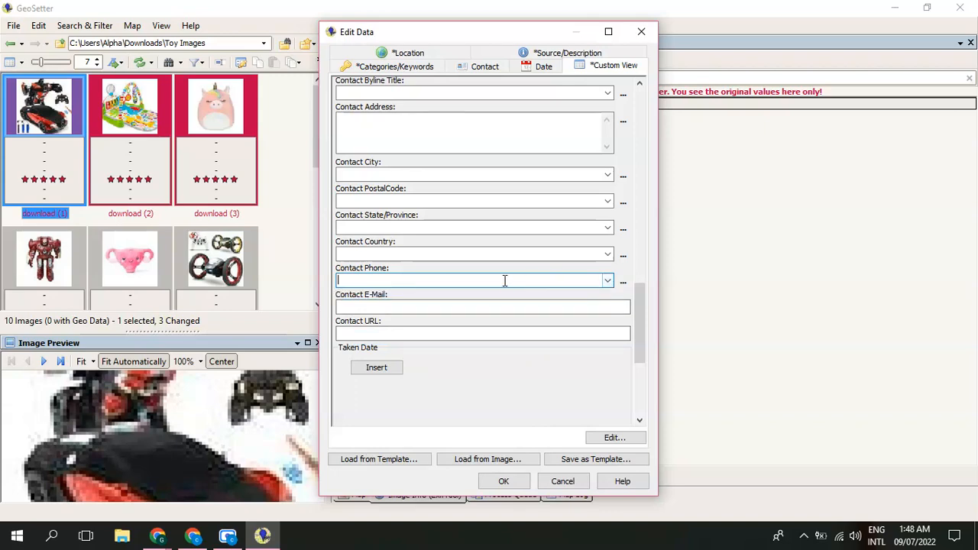
key("BackSpace")
key("BackSpace")
key("BackSpace")
Copy only the phone number from WordCounter in Chrome and paste it as the image's Contact Phone in GeoSetter
left_click(193, 535)
left_click(165, 233)
left_click_drag(165, 233, 86, 226)
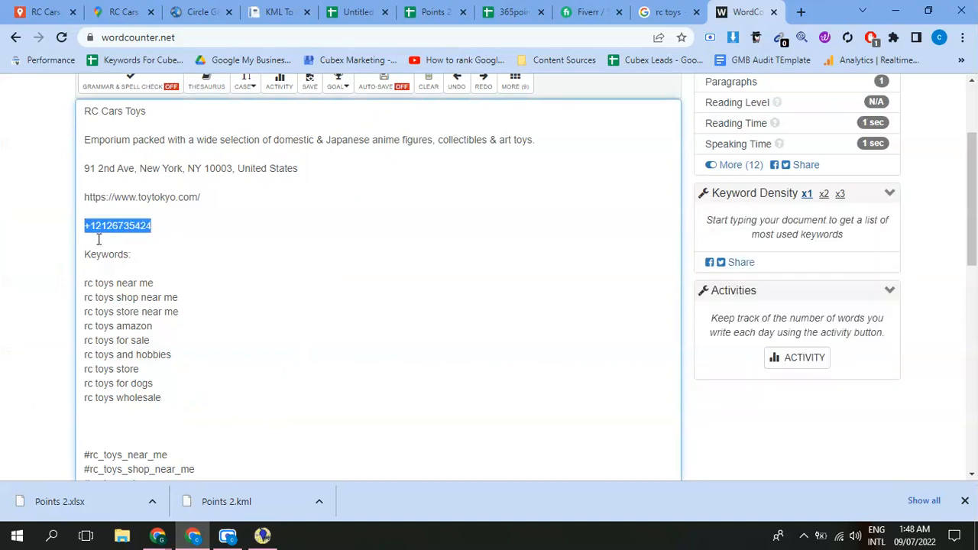
left_click(262, 535)
left_click(367, 280)
key("ctrl+v")
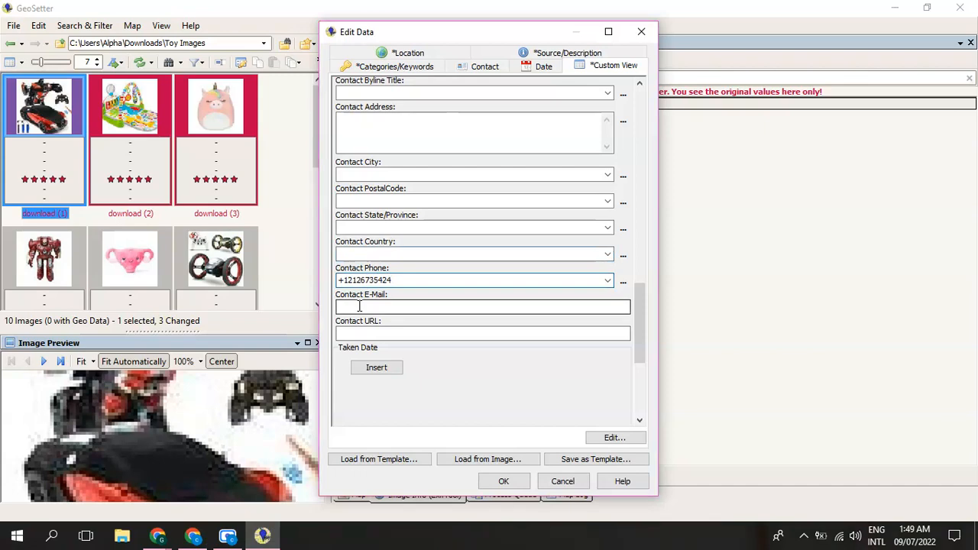
left_click(227, 536)
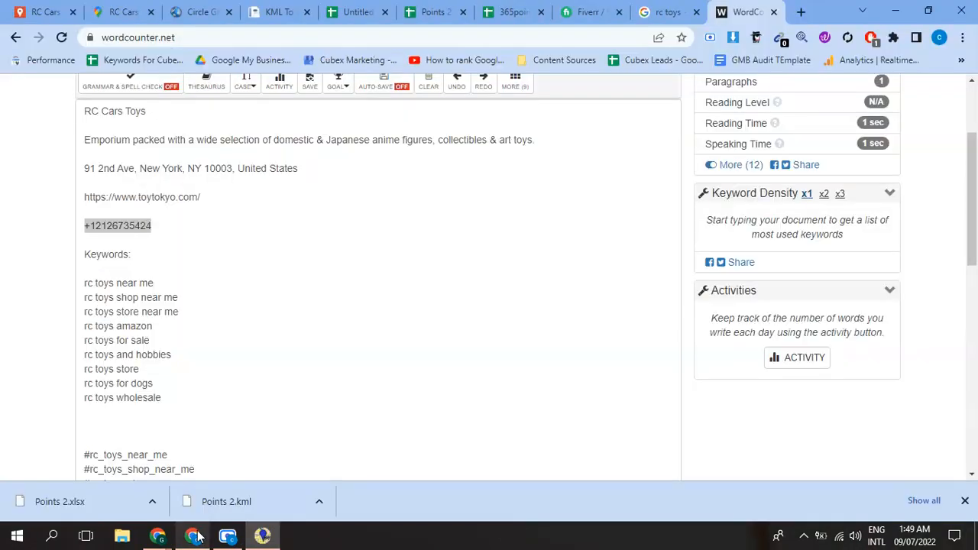
left_click_drag(202, 197, 57, 203)
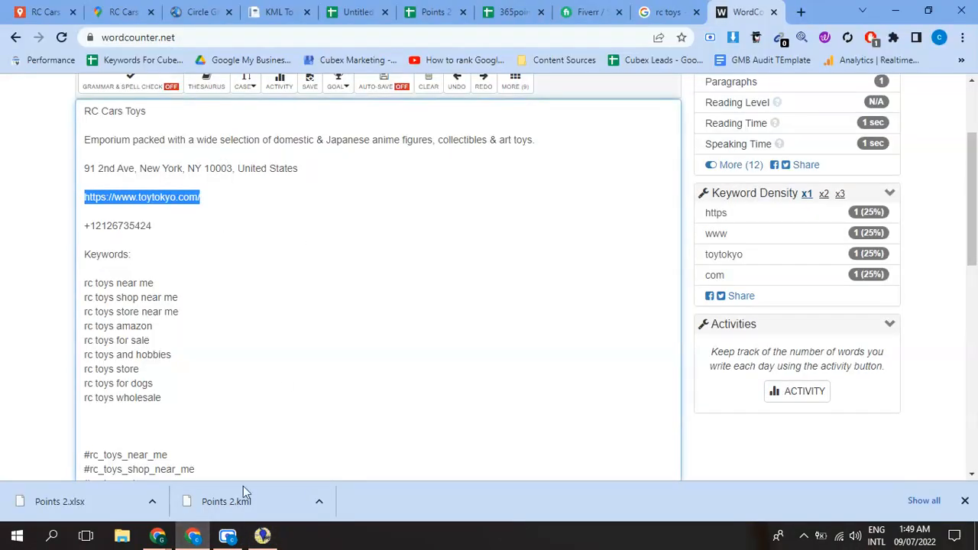
left_click(262, 537)
left_click(367, 309)
key("ctrl+v")
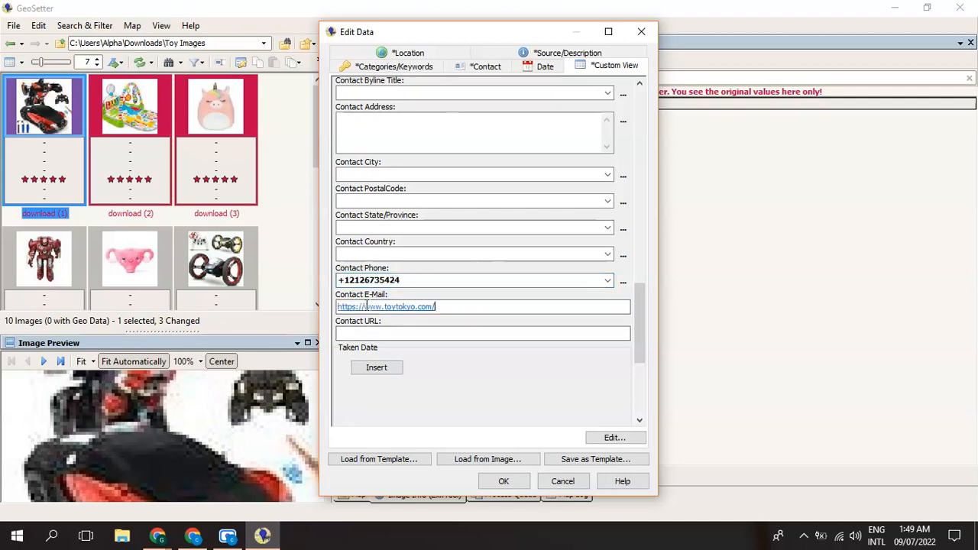
left_click(361, 335)
key("ctrl+v")
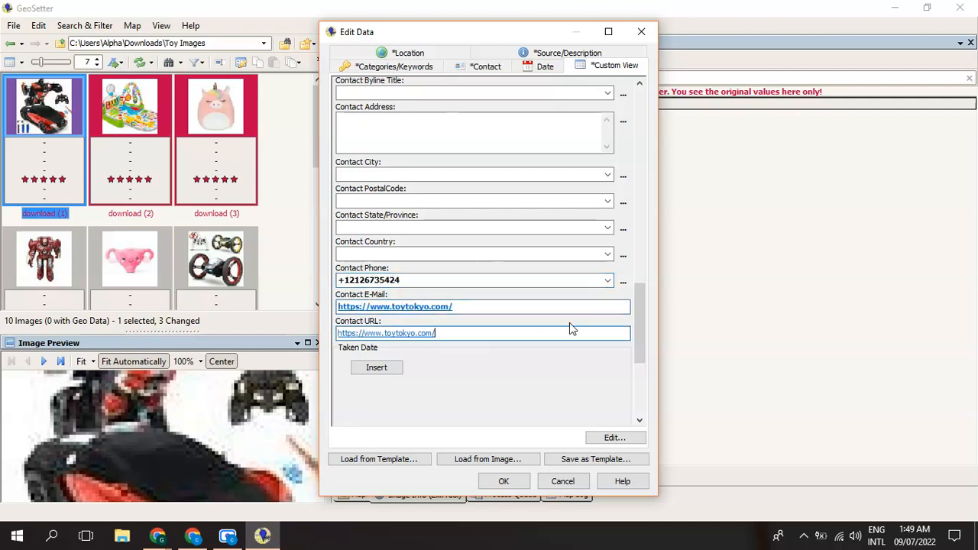
Review the image's entered data and save all its available fields as a template named Toy Store
scroll(571, 329, "down", 5)
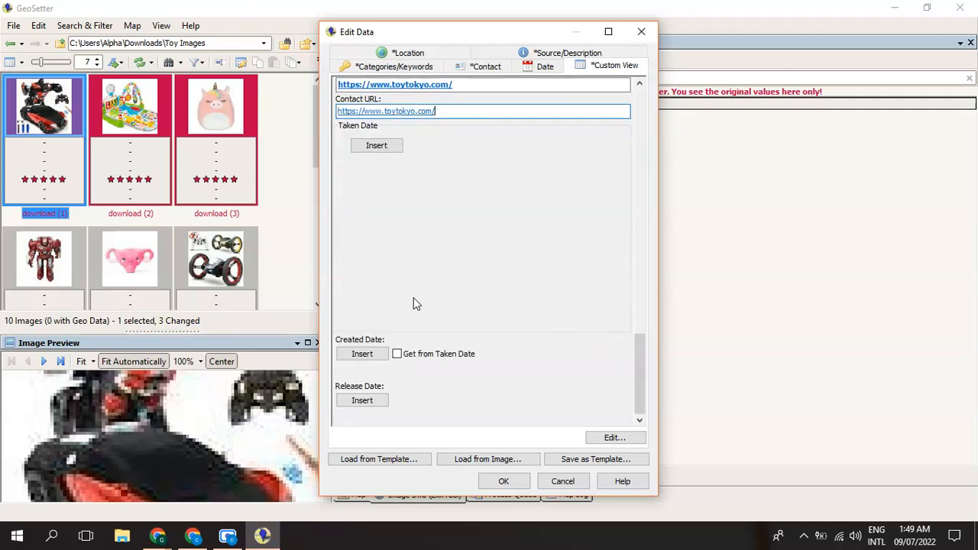
scroll(413, 303, "up", 10)
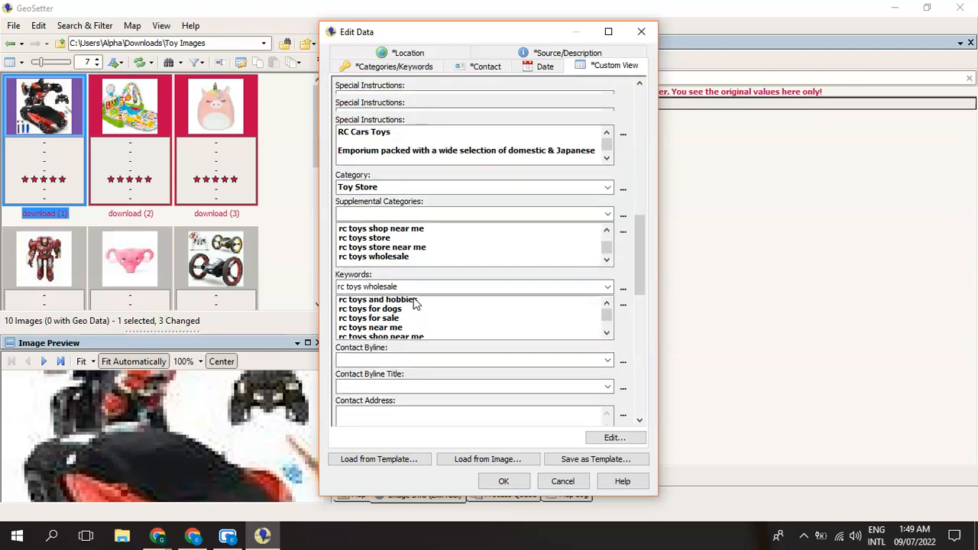
scroll(414, 303, "up", 3)
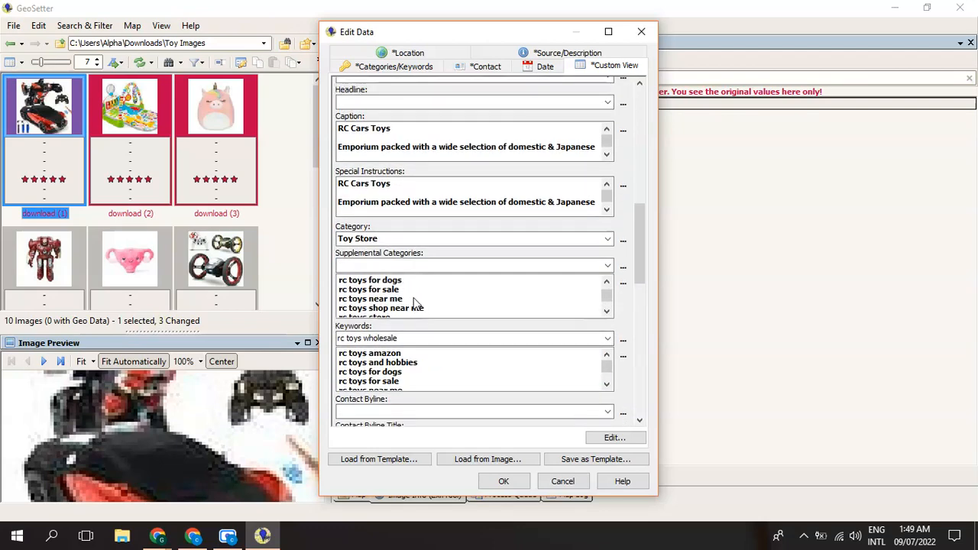
scroll(413, 303, "up", 10)
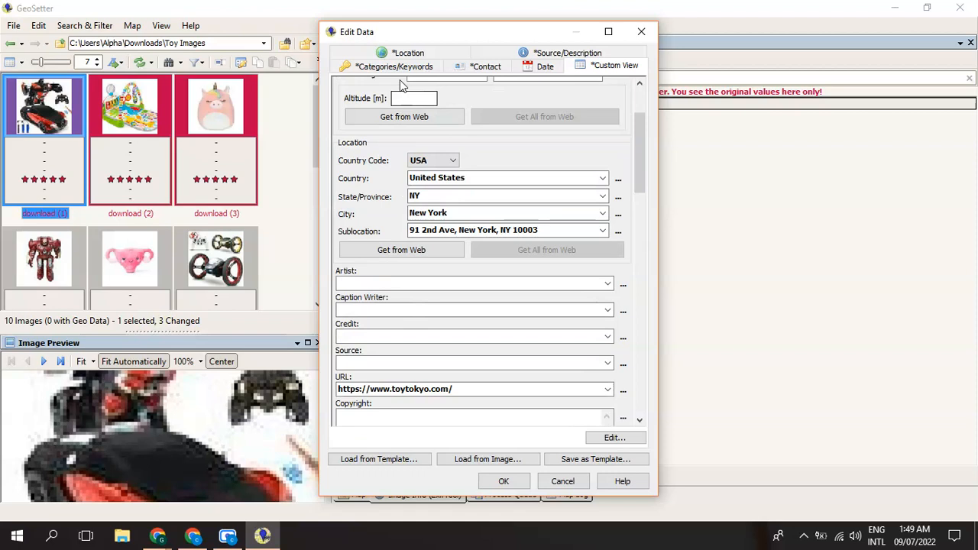
left_click(395, 70)
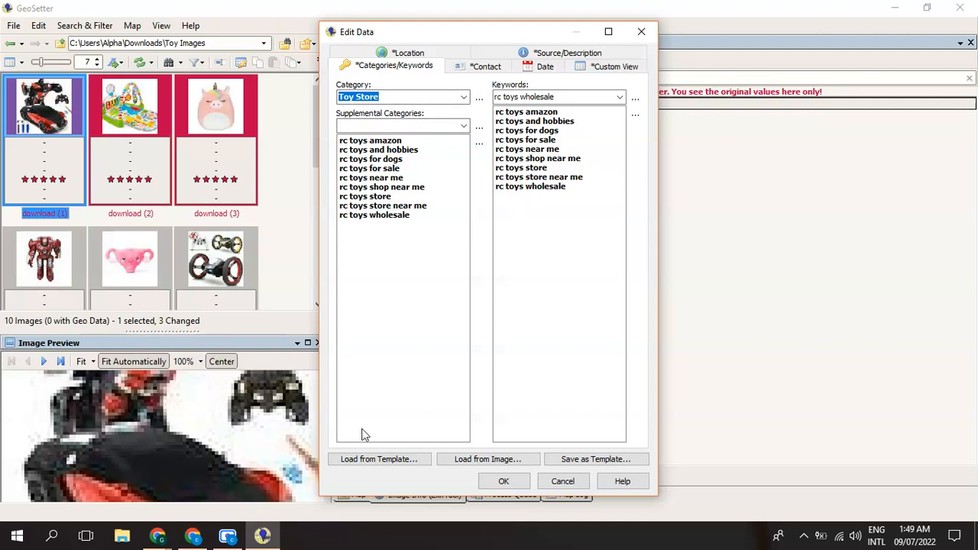
left_click(563, 465)
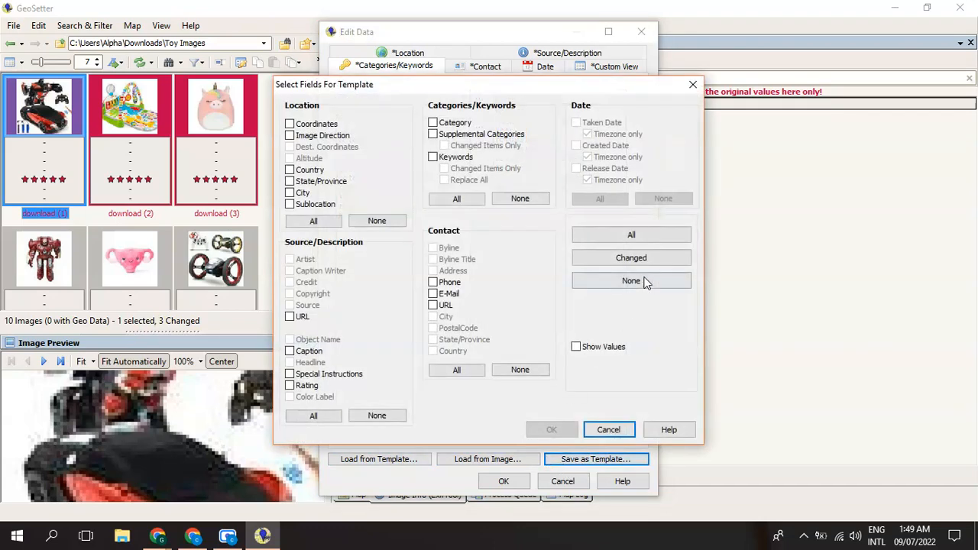
left_click(620, 238)
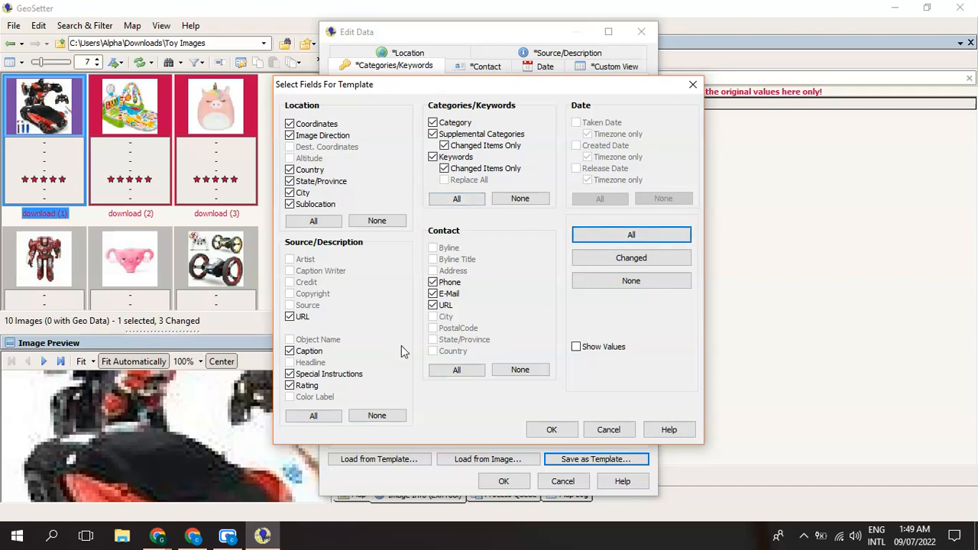
left_click(551, 430)
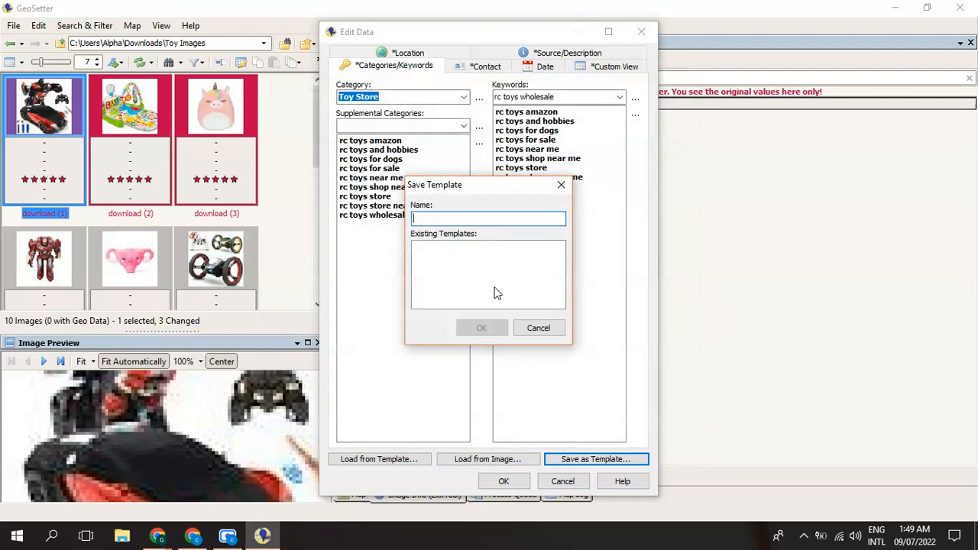
type("Toy Store")
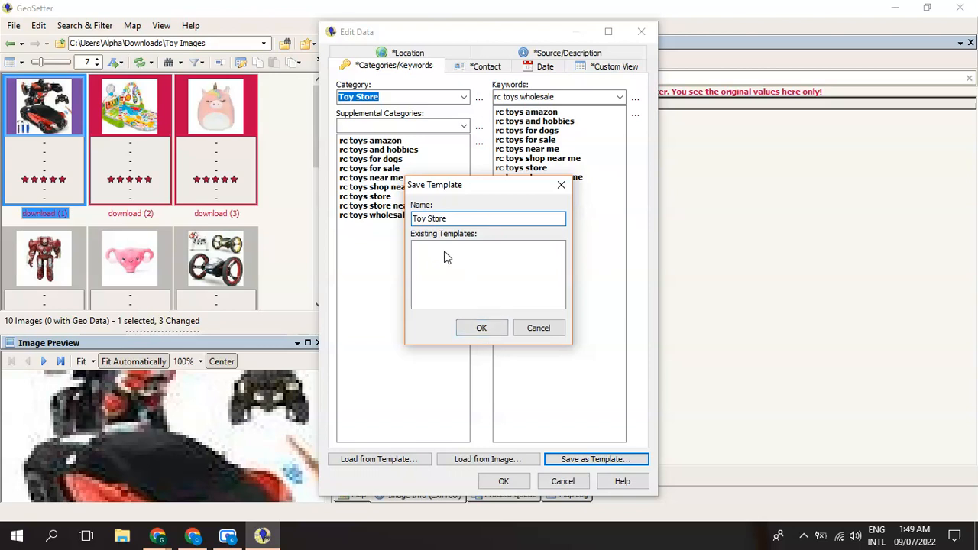
left_click(486, 327)
Check the existing templates for the Toy Store entry without saving another template
left_click(571, 460)
left_click(614, 235)
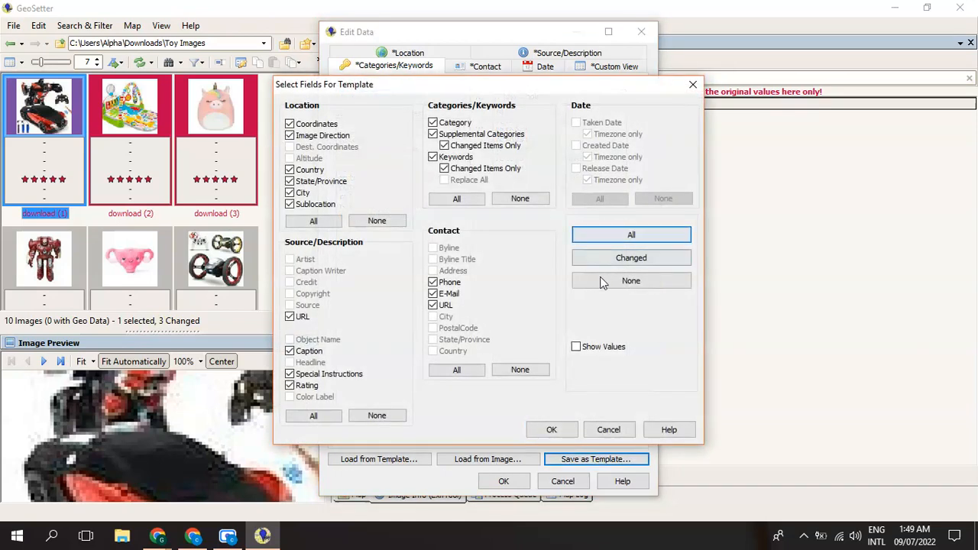
left_click(551, 429)
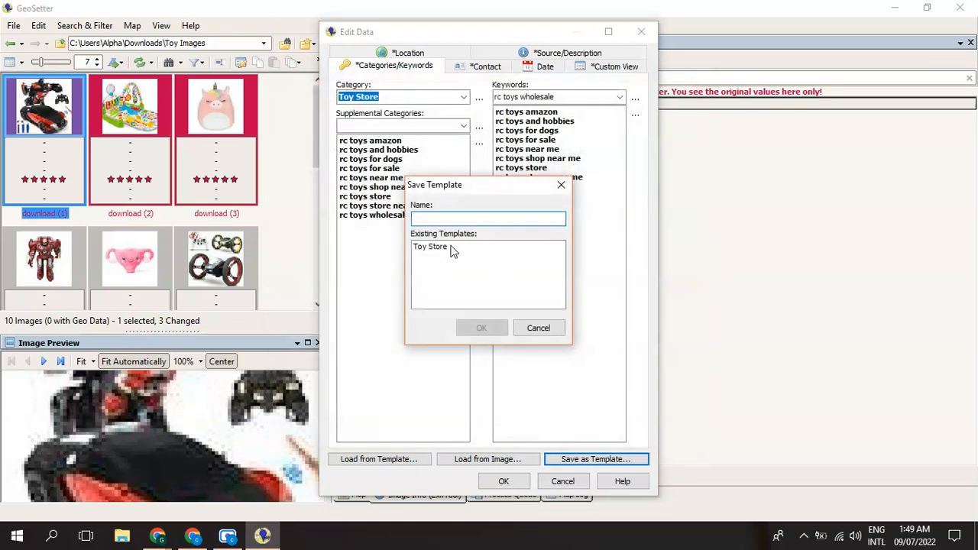
left_click(446, 248)
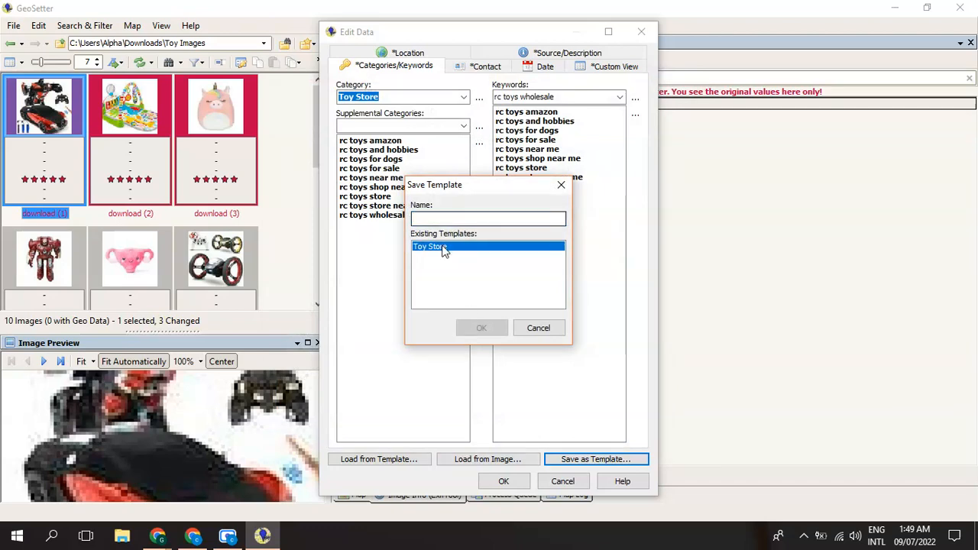
left_click(555, 327)
Apply the edited data to download (1) and check the location details under its thumbnail
left_click(504, 481)
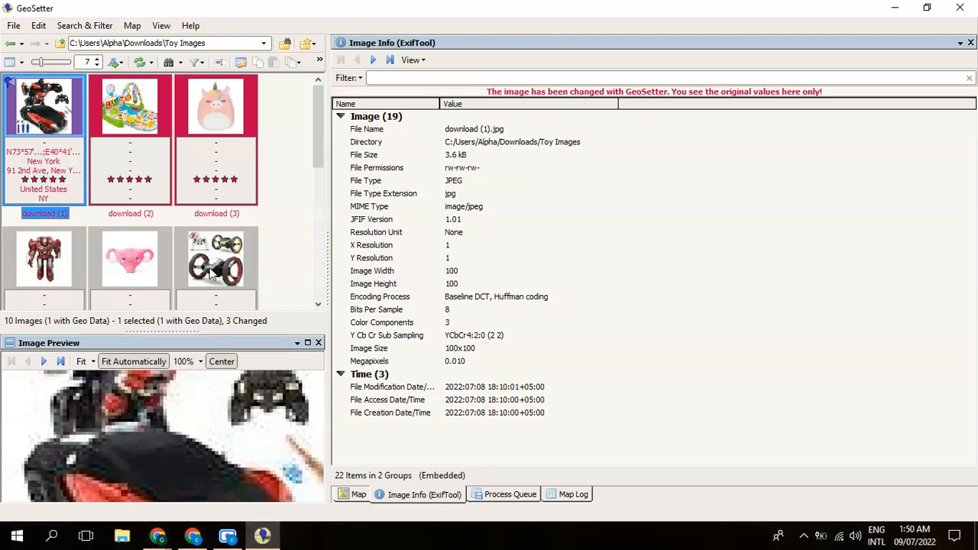
mouse_move(130, 161)
mouse_move(46, 160)
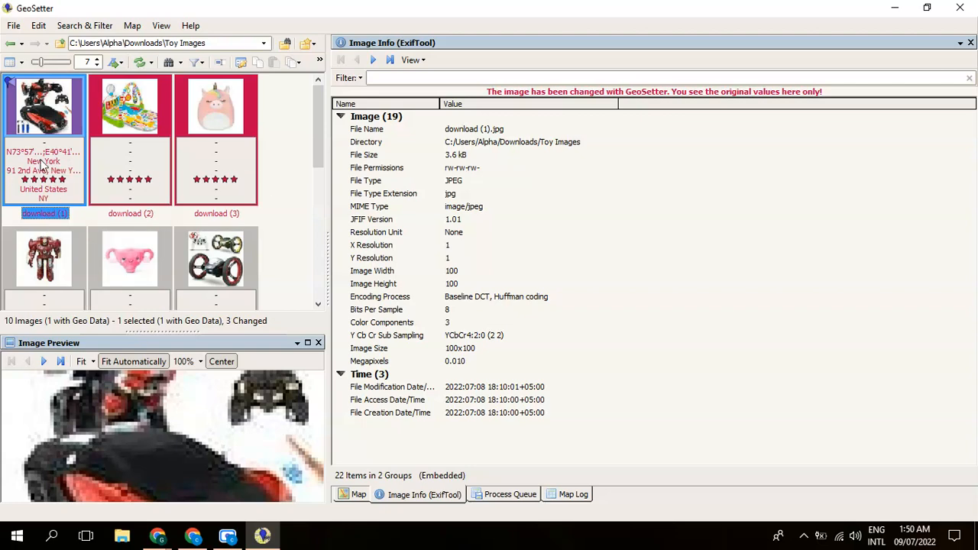
Open the data of all toy images except download (1) together for editing
left_click(120, 160)
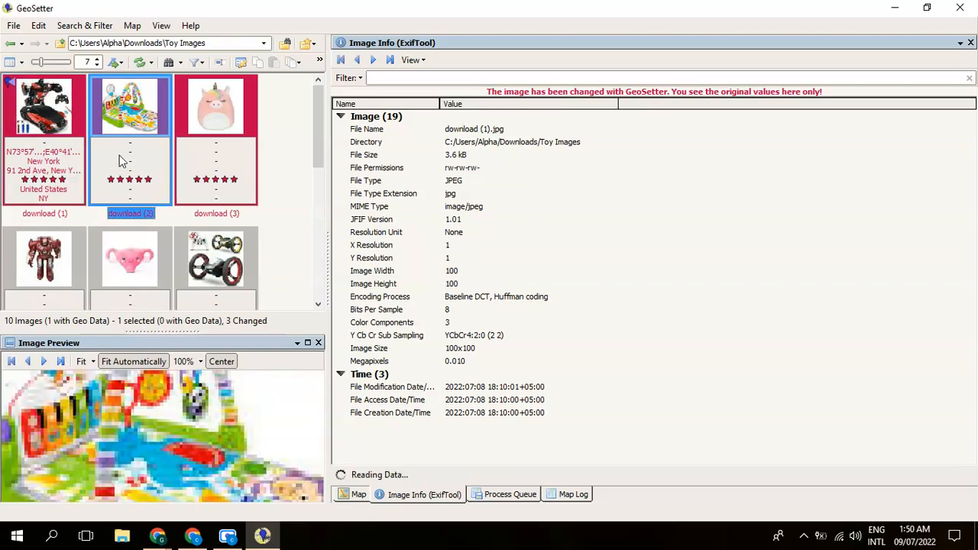
left_click(226, 160, "shift")
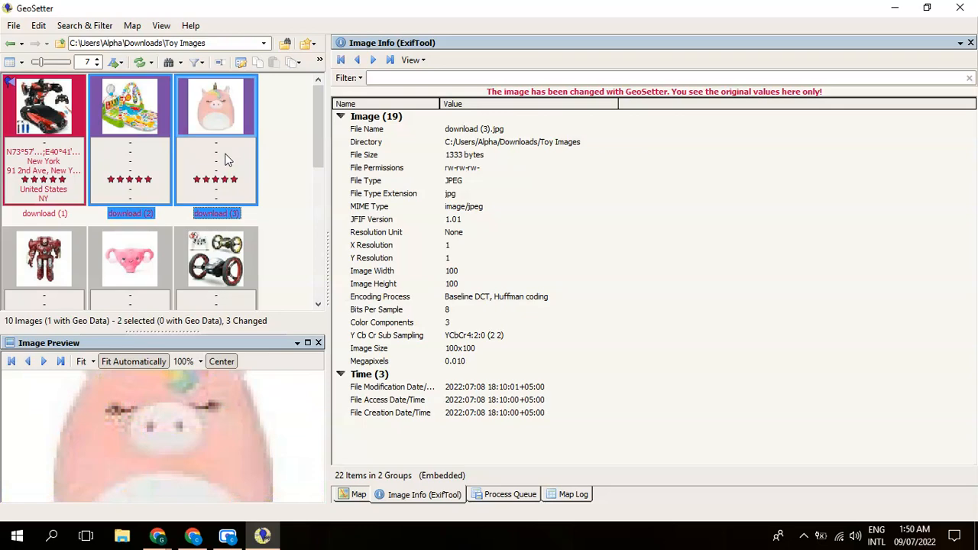
key("ctrl+a")
left_click(56, 166, "ctrl")
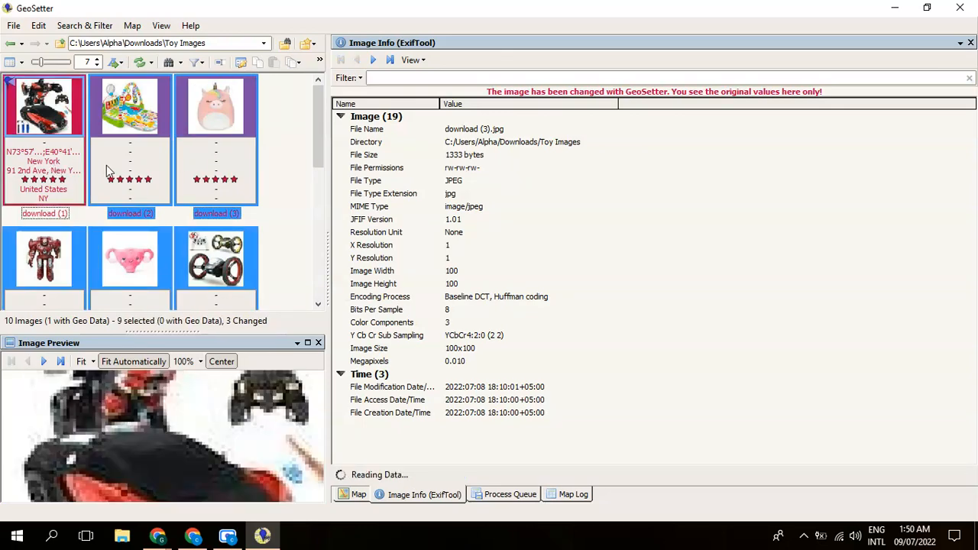
left_click(38, 26)
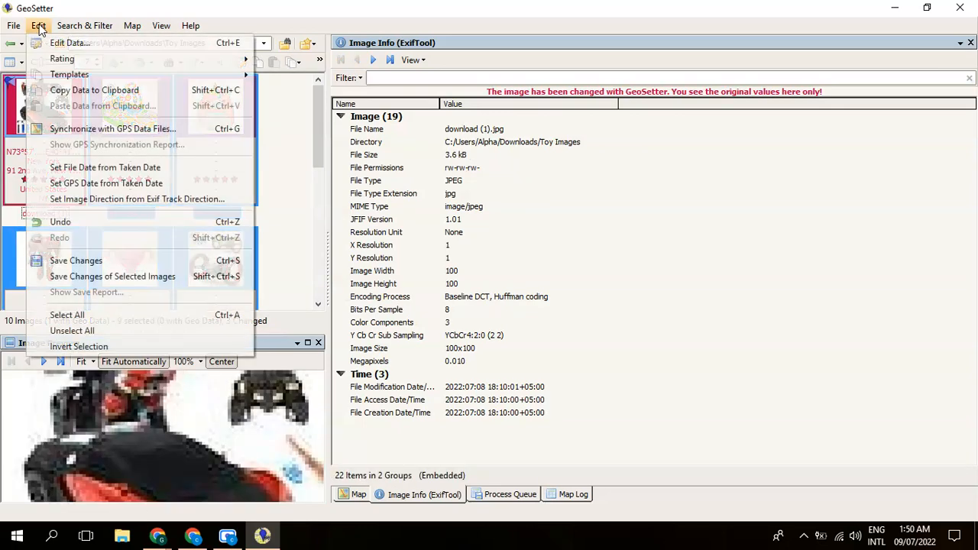
left_click(74, 43)
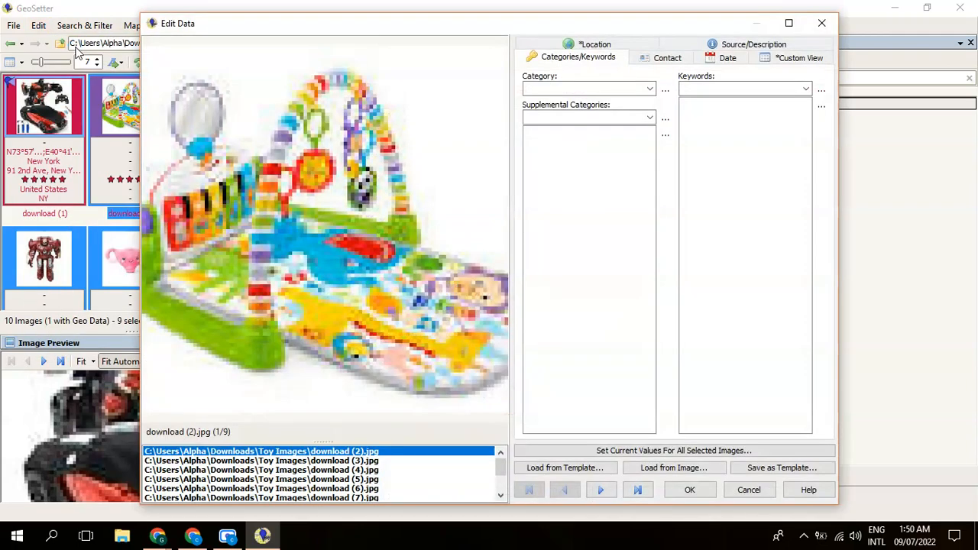
Load all available fields of the Toy Store template into download (2) and apply the edited data
left_click(611, 44)
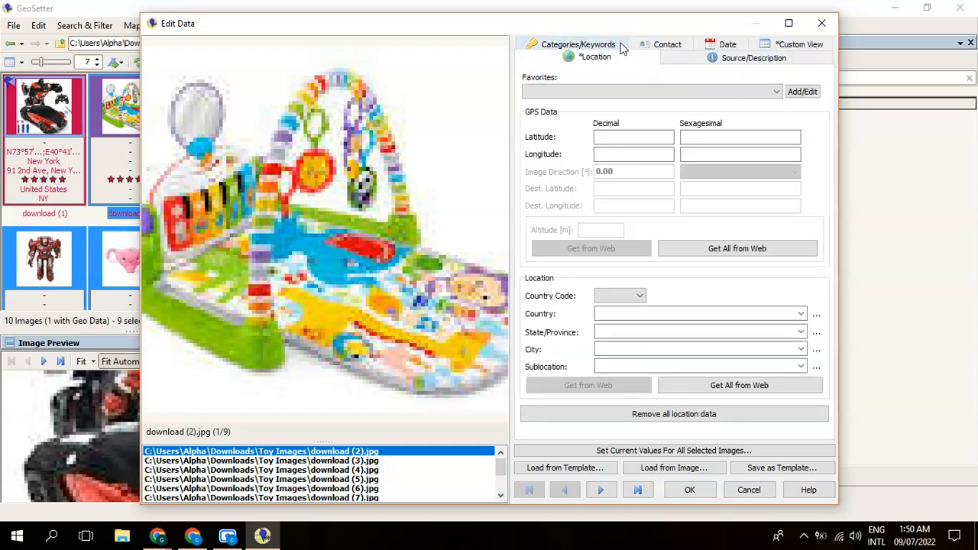
left_click(590, 46)
left_click(570, 466)
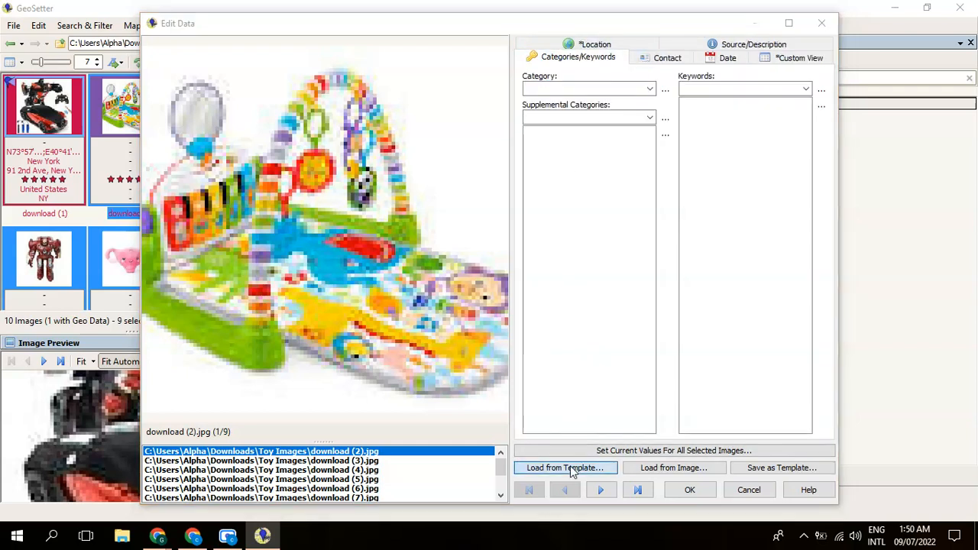
left_click(434, 219)
left_click(481, 328)
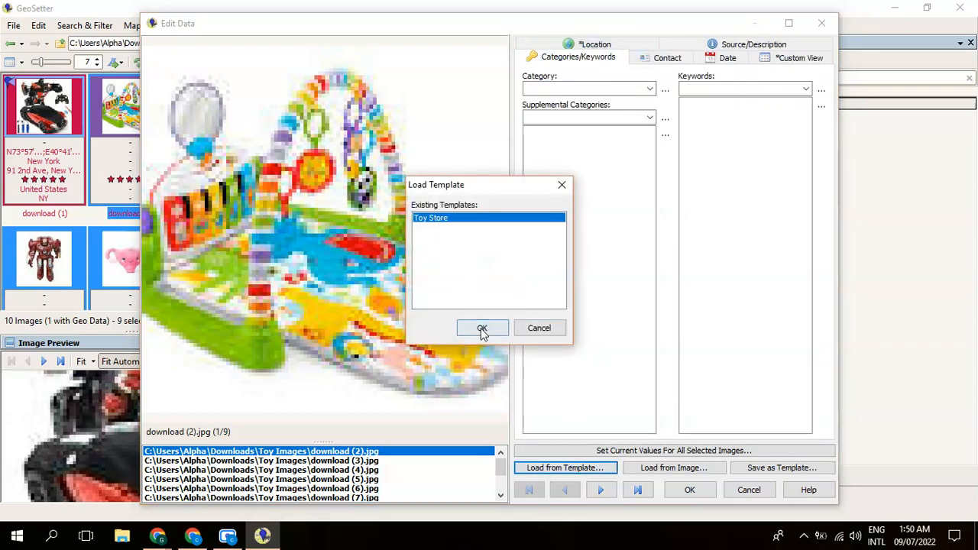
left_click(616, 235)
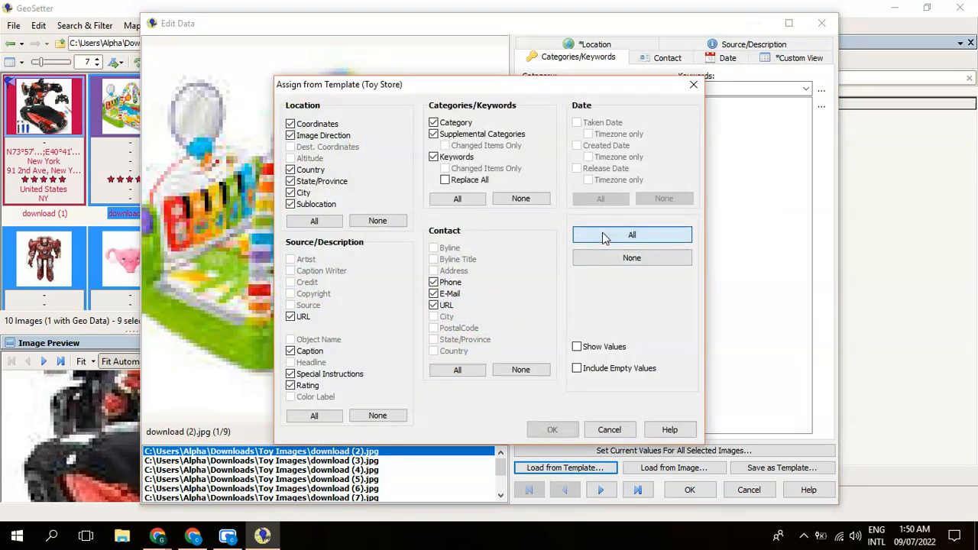
left_click(554, 430)
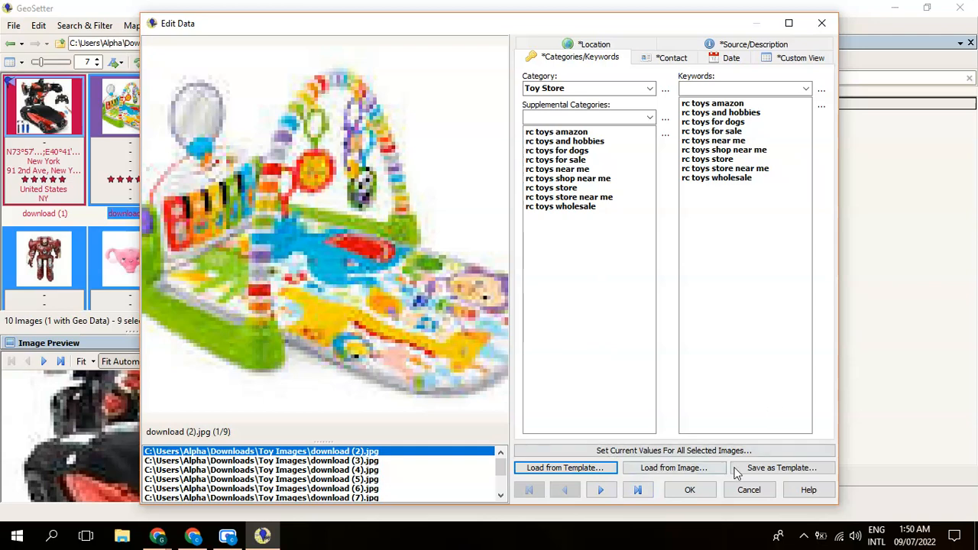
left_click(687, 490)
Select the images download (3) through download (6) and open their data together for editing
mouse_move(319, 122)
left_mouse_down()
mouse_move(318, 167)
mouse_move(318, 128)
left_mouse_up()
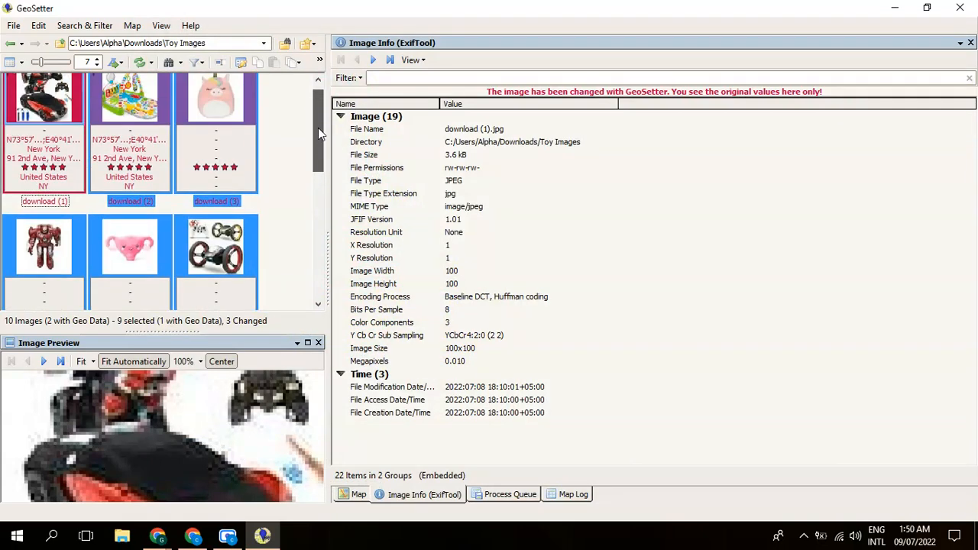
left_click(275, 150)
left_click(230, 151)
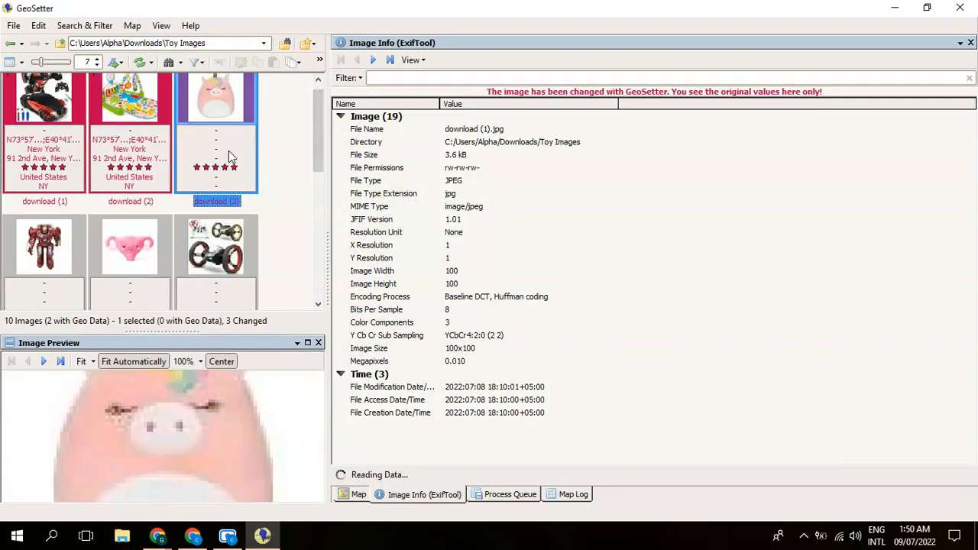
left_click(70, 252, "ctrl")
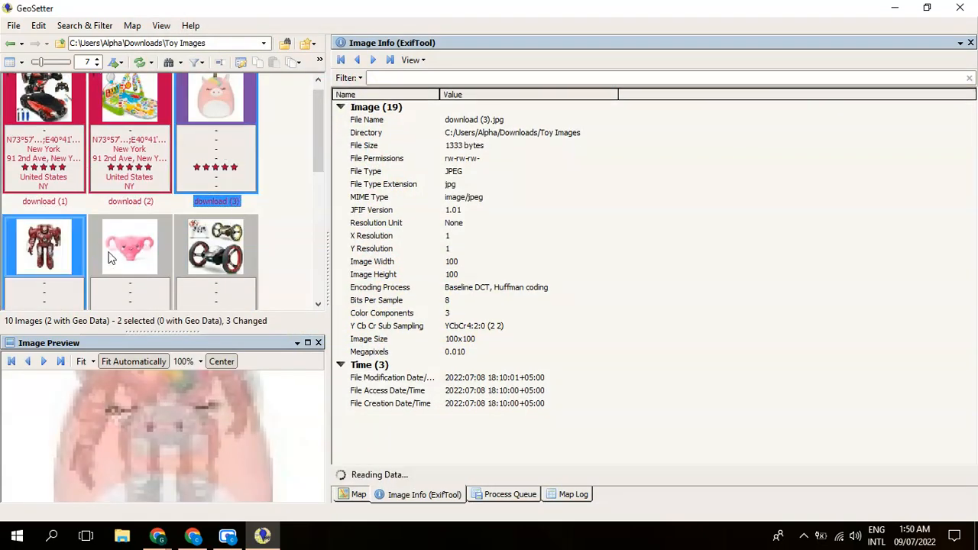
left_click(107, 258, "ctrl")
left_click(215, 248, "ctrl")
left_click(40, 26)
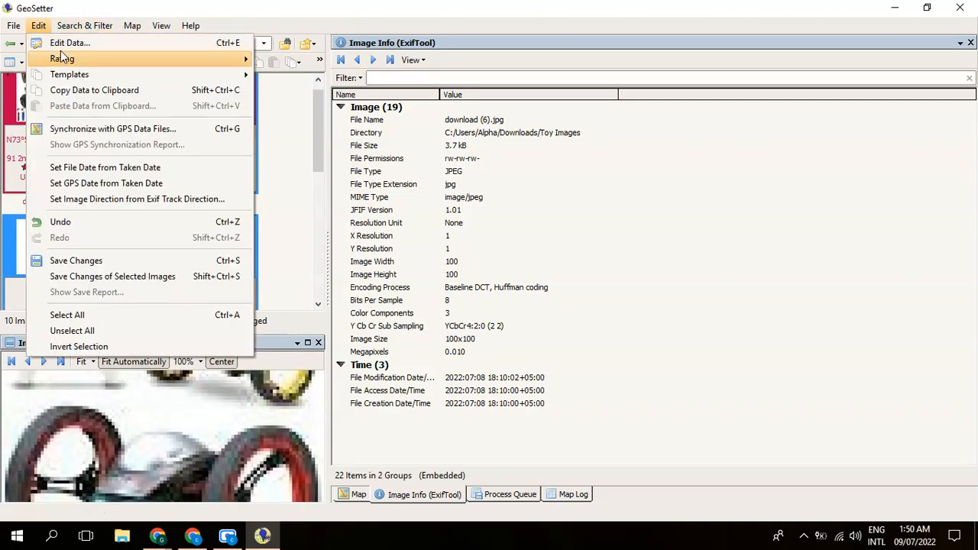
left_click(61, 44)
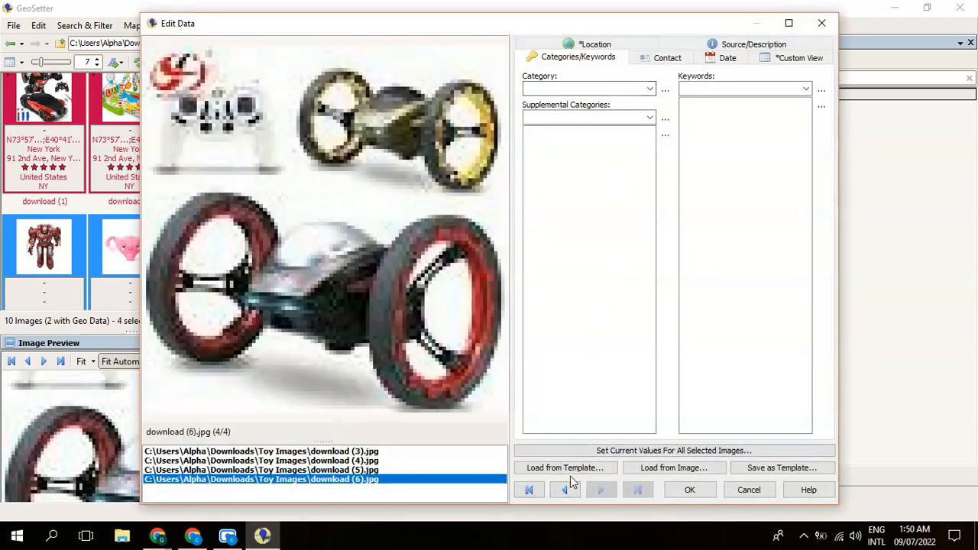
Assign all available fields of the Toy Store template to download (6)
left_click(568, 469)
left_click(449, 220)
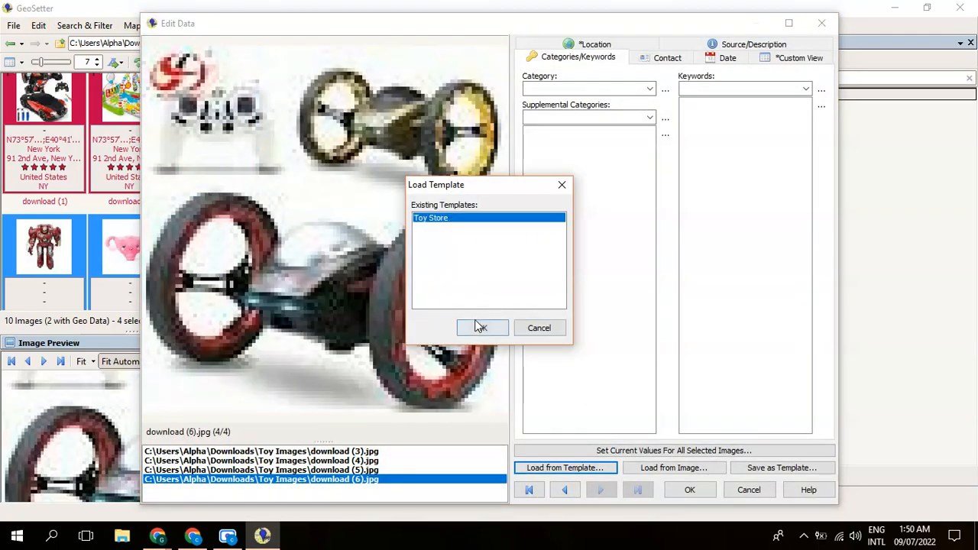
left_click(480, 327)
left_click(609, 238)
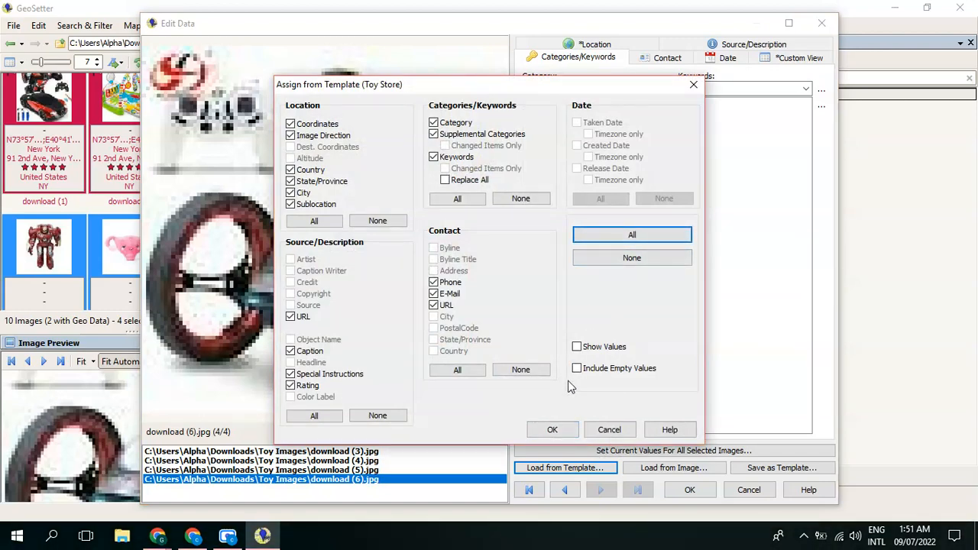
left_click(552, 430)
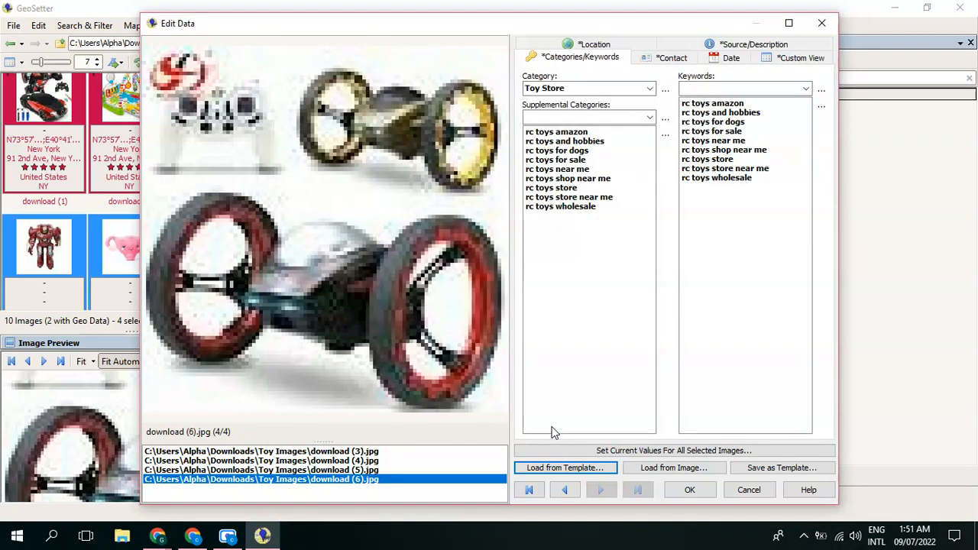
Set all current values of download (6) for the selected images, check each image's categories and keywords, and apply the edits
left_click(711, 452)
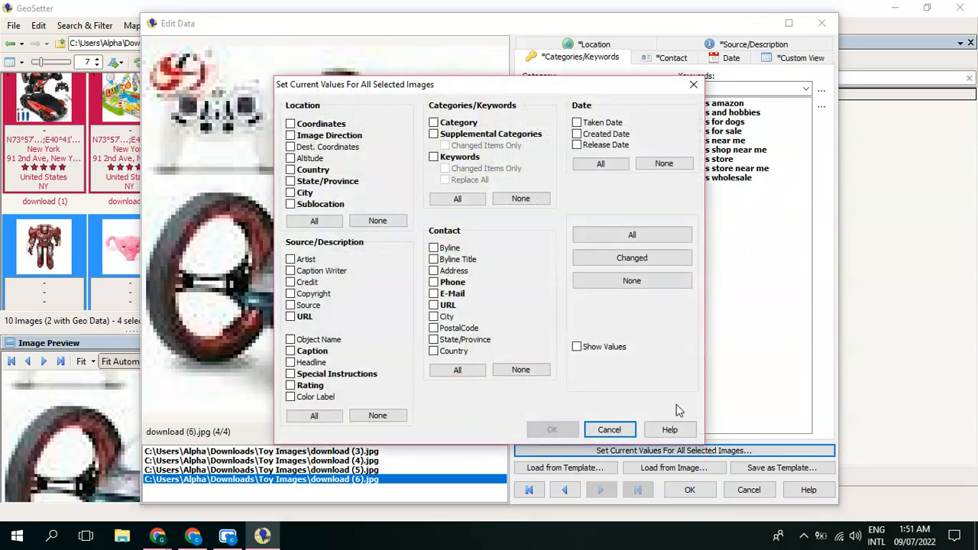
left_click(609, 240)
left_click(560, 431)
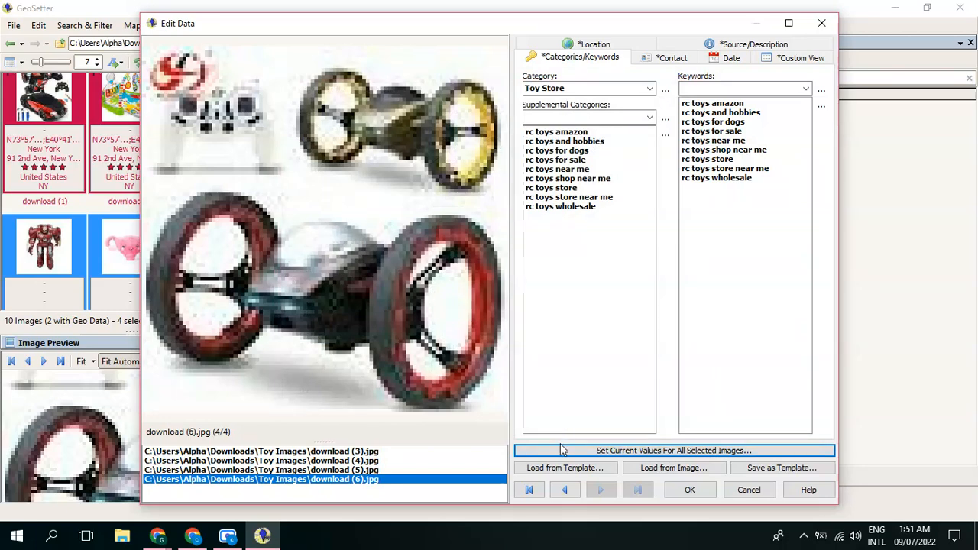
left_click(325, 469)
left_click(327, 460)
left_click(330, 451)
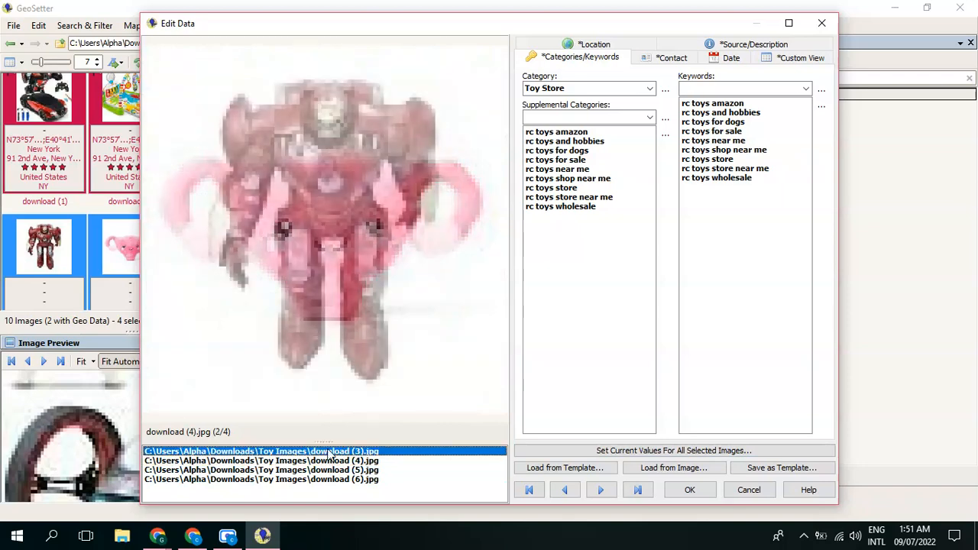
left_click(689, 489)
Select the images download (7), download (8), download (9) and download, and open their data together for editing
left_click_drag(321, 167, 315, 193)
scroll(321, 232, "down", 1)
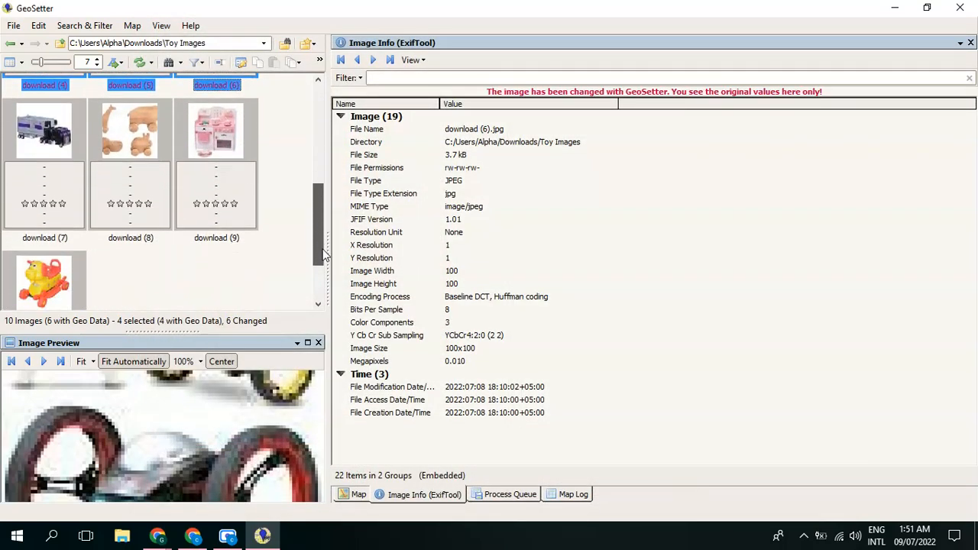
left_click(27, 181)
left_click(114, 184, "ctrl")
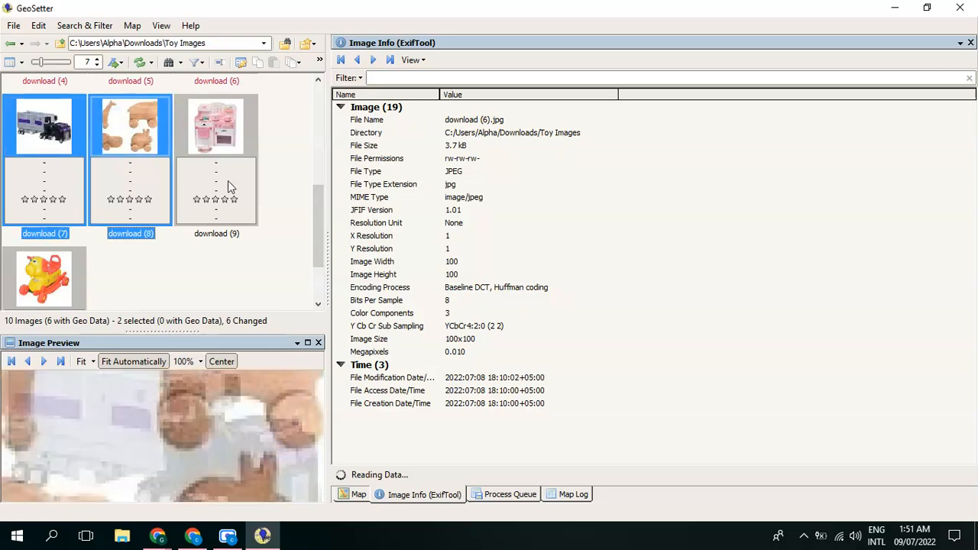
left_click(227, 181, "ctrl")
left_click(46, 292, "ctrl")
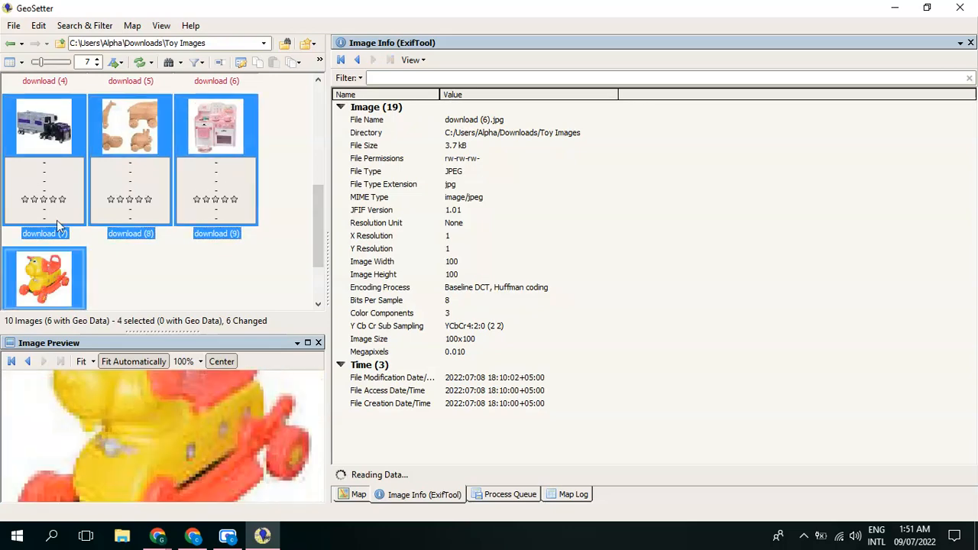
left_click(40, 25)
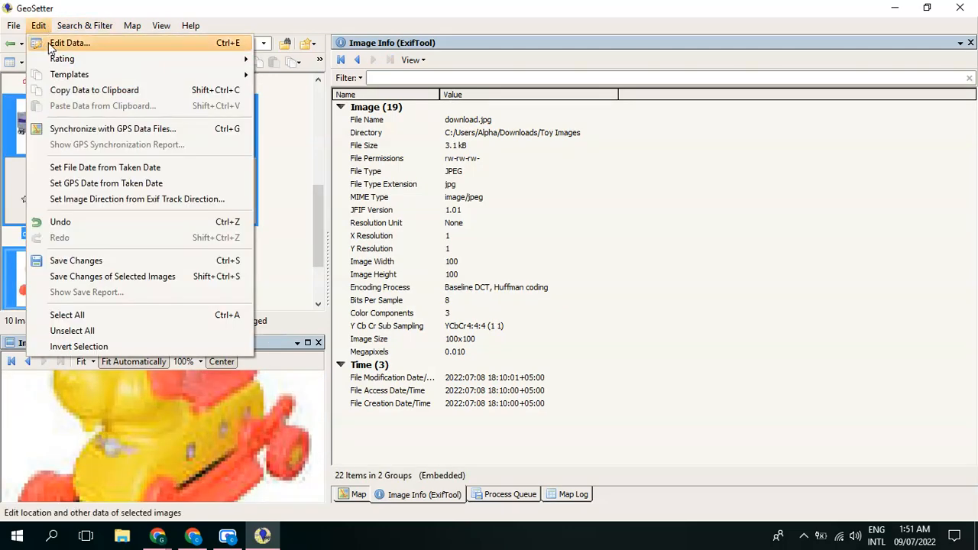
left_click(53, 45)
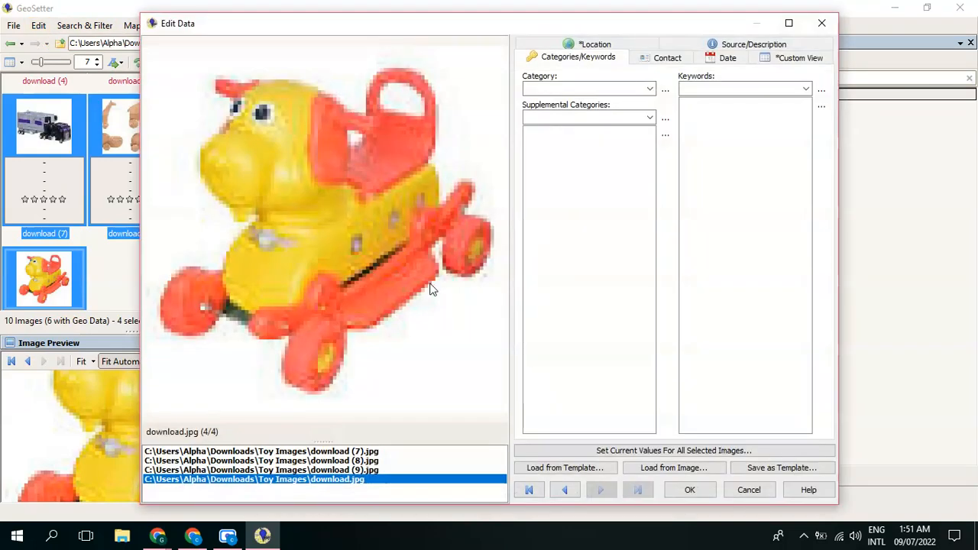
Assign all available fields of the Toy Store template to download.jpg, including supplemental categories and keywords
left_click(562, 468)
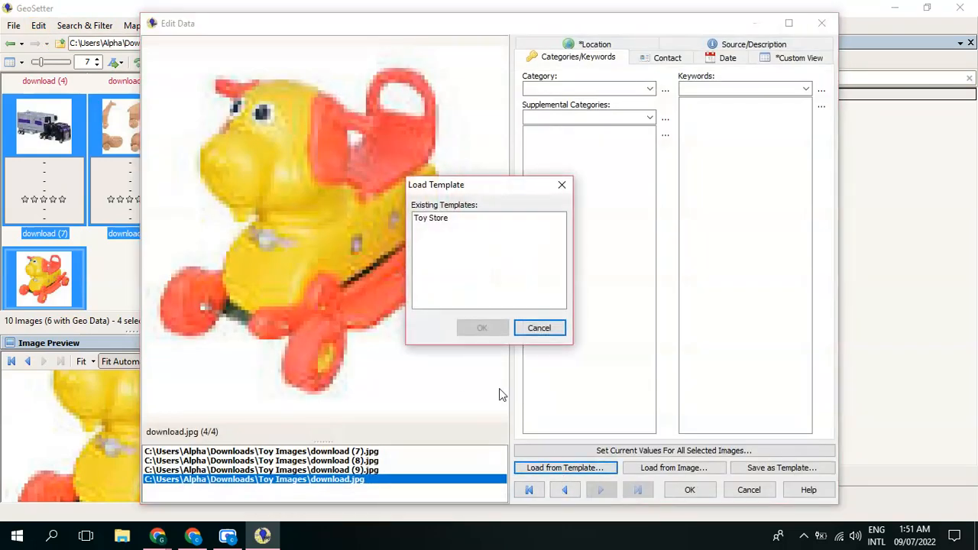
left_click(451, 223)
left_click(483, 327)
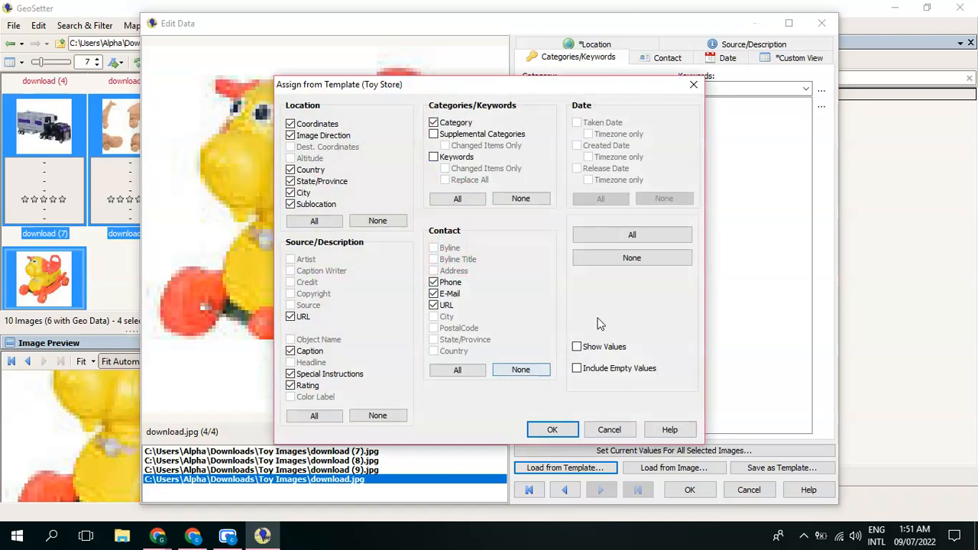
left_click(552, 430)
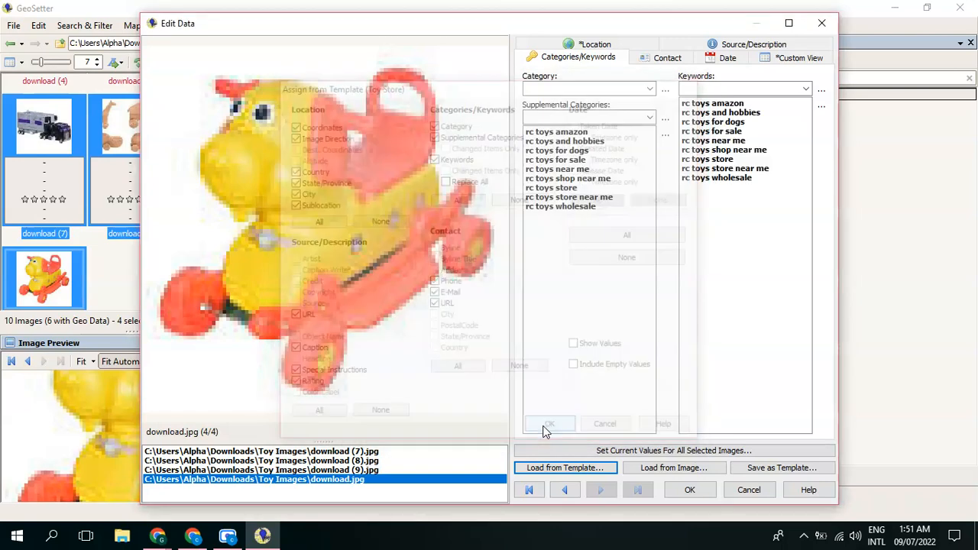
Set all current values of download.jpg for the four selected images and apply the edits
left_click(642, 451)
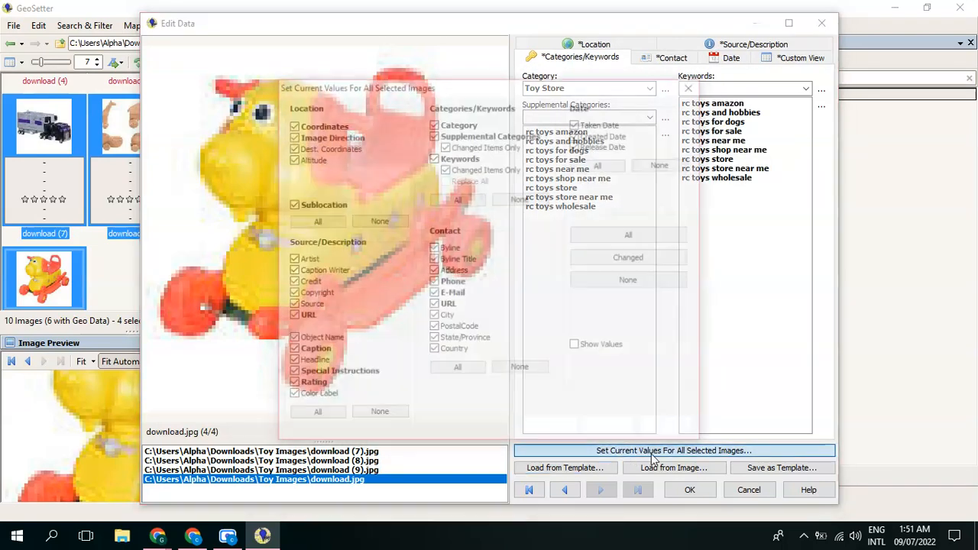
left_click(615, 235)
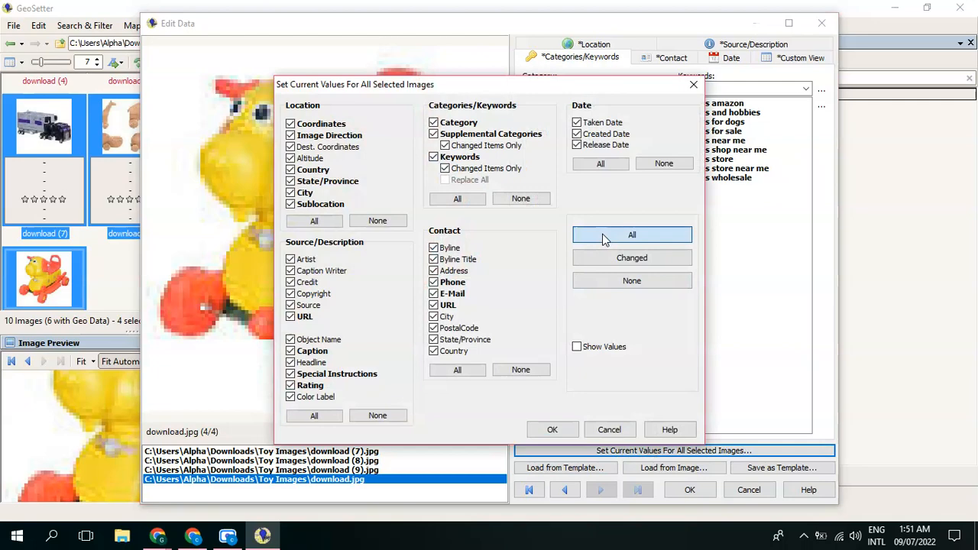
left_click(552, 430)
left_click(689, 489)
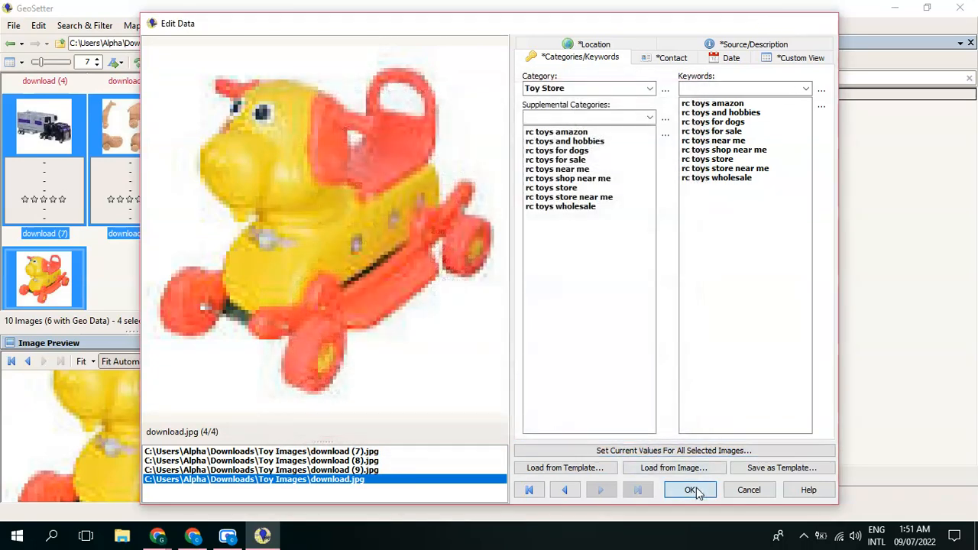
Check the location details under the thumbnails and save the changed data of all toy images
scroll(318, 228, "down", 2)
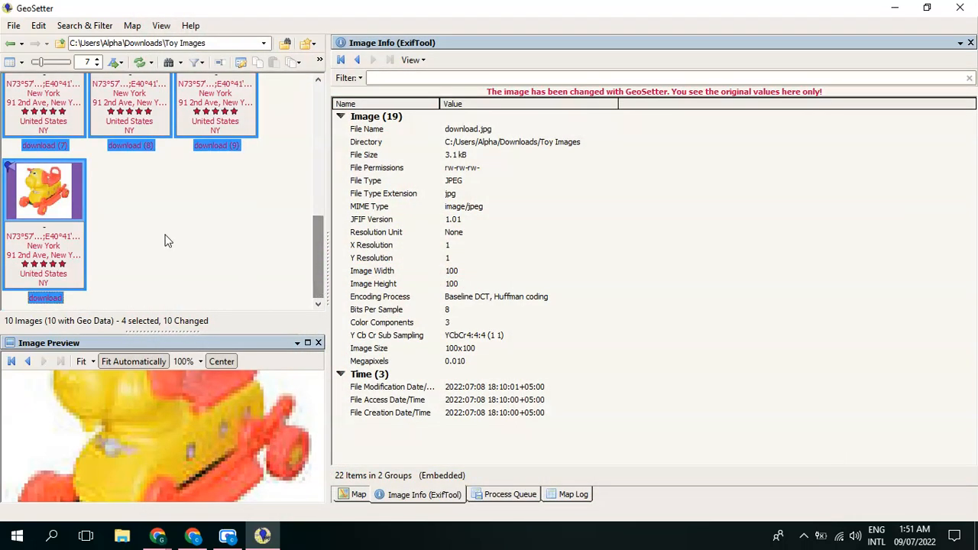
left_click_drag(316, 256, 337, 122)
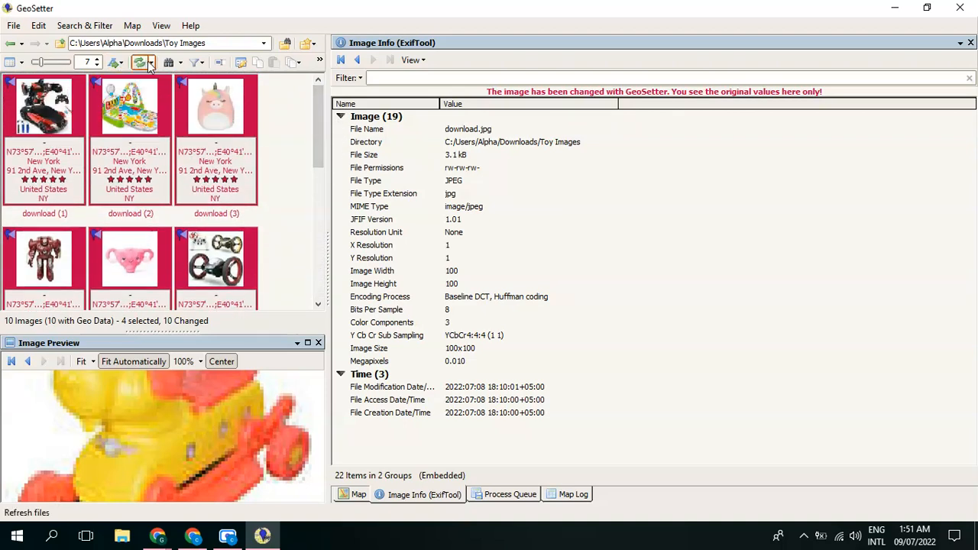
left_click(140, 63)
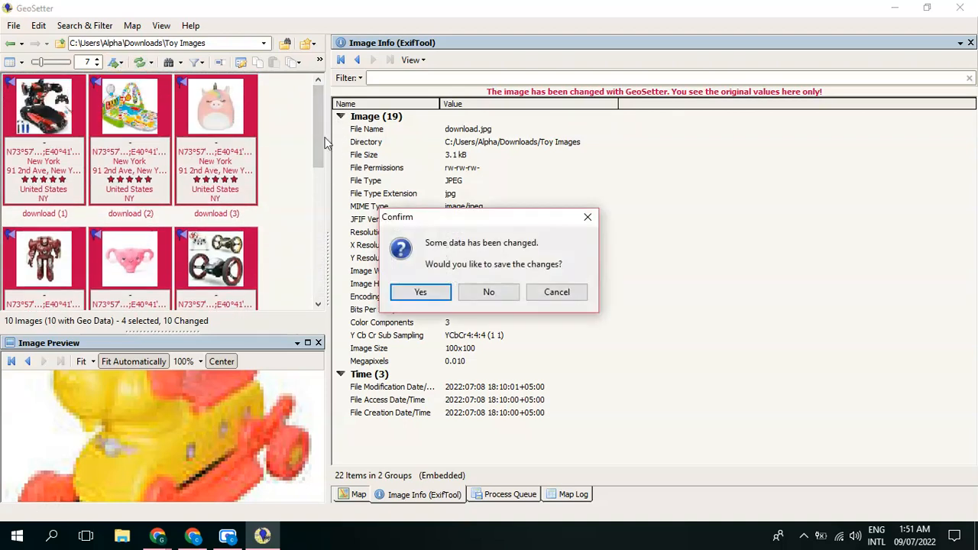
left_click(588, 218)
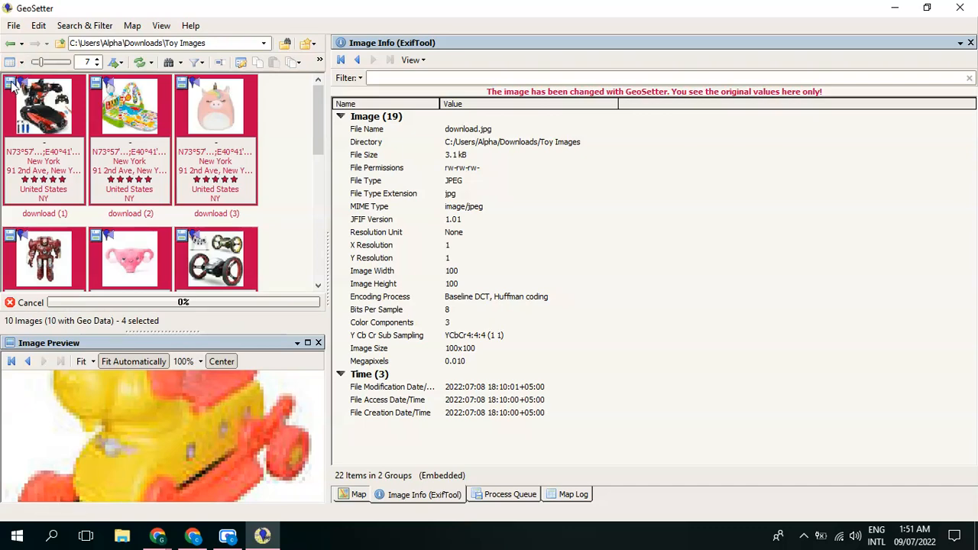
Select all toy images in the folder and refresh the files
left_click(11, 86)
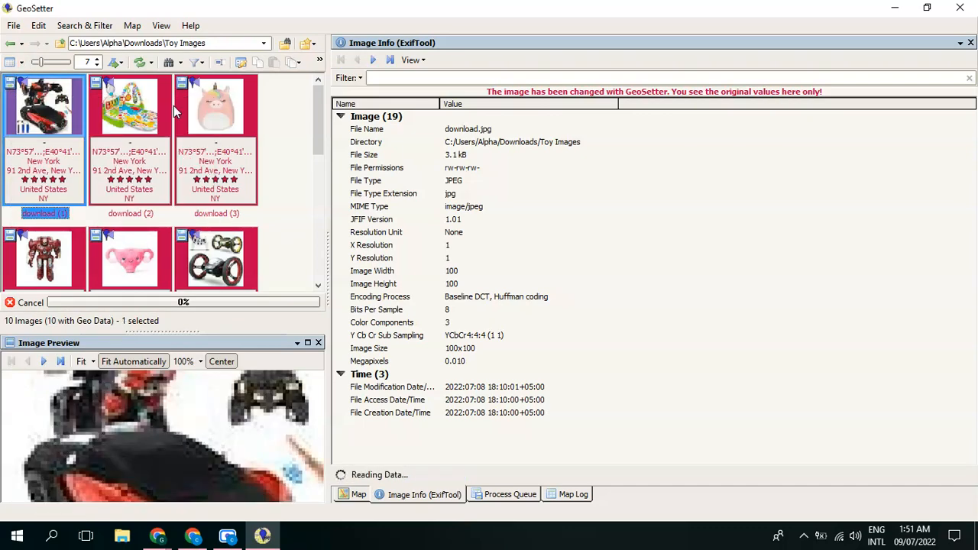
key("ctrl+a")
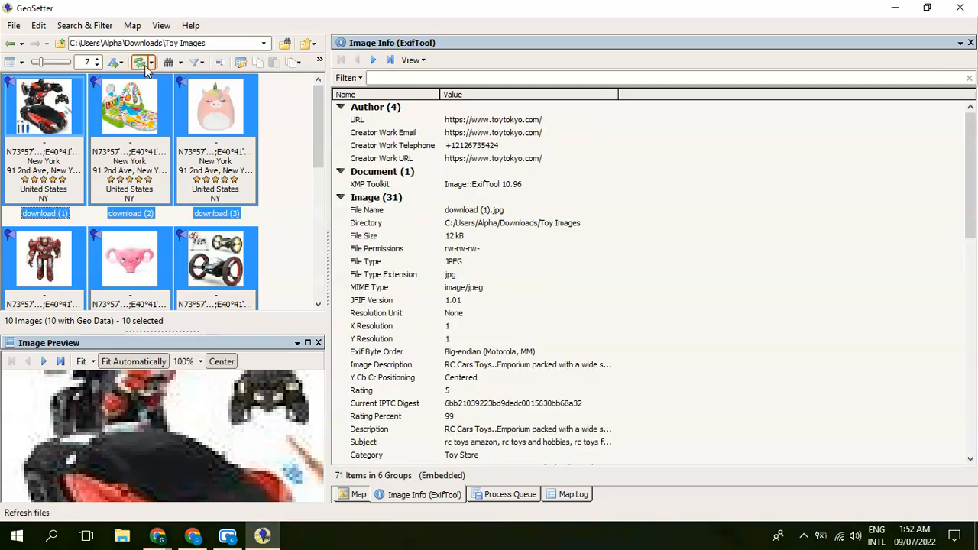
left_click(140, 63)
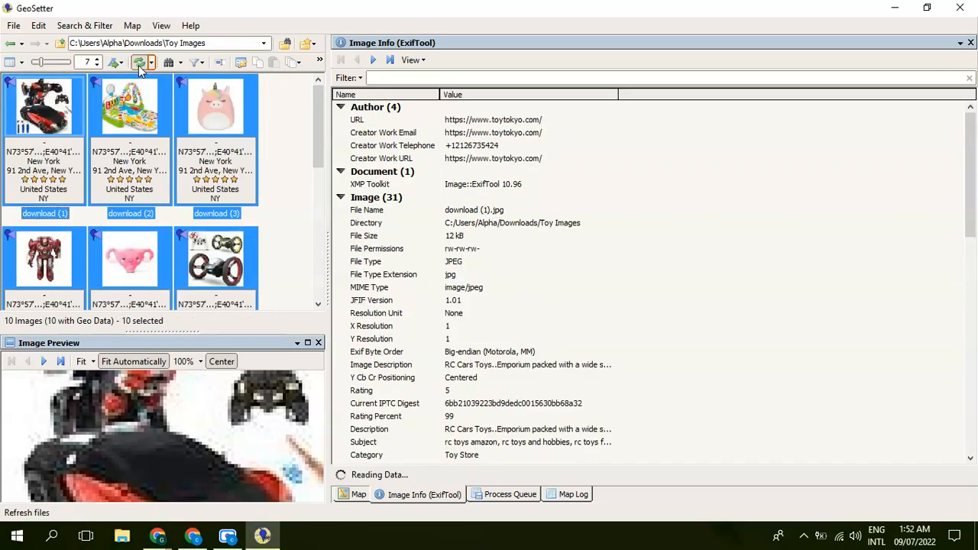
left_click(140, 63)
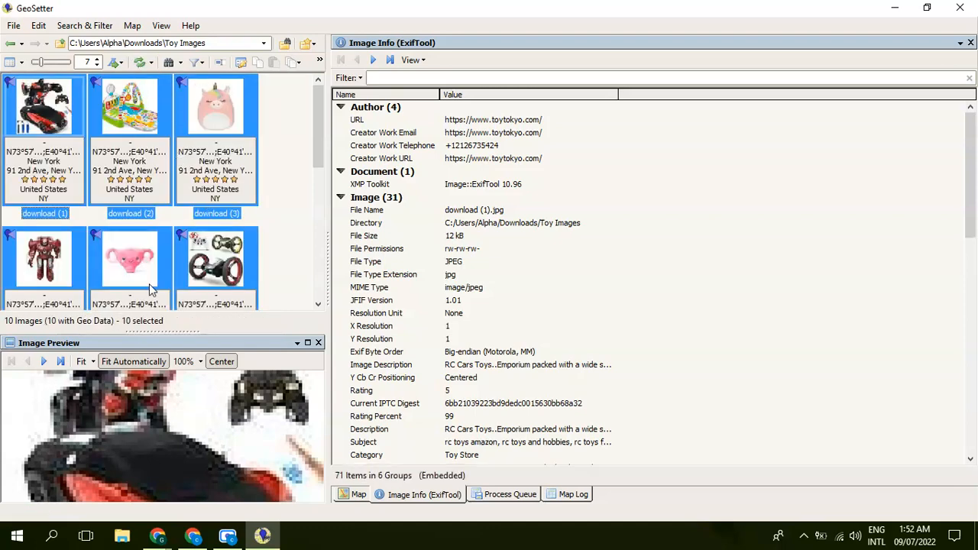
Minimize GeoSetter and open the Toy Images folder from Downloads in File Explorer
left_click(894, 11)
left_click(888, 13)
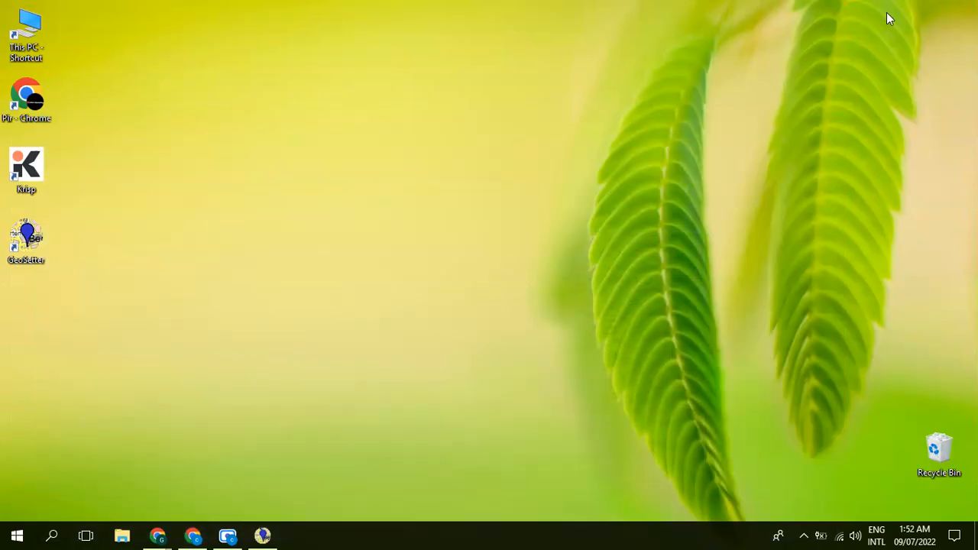
left_click(125, 534)
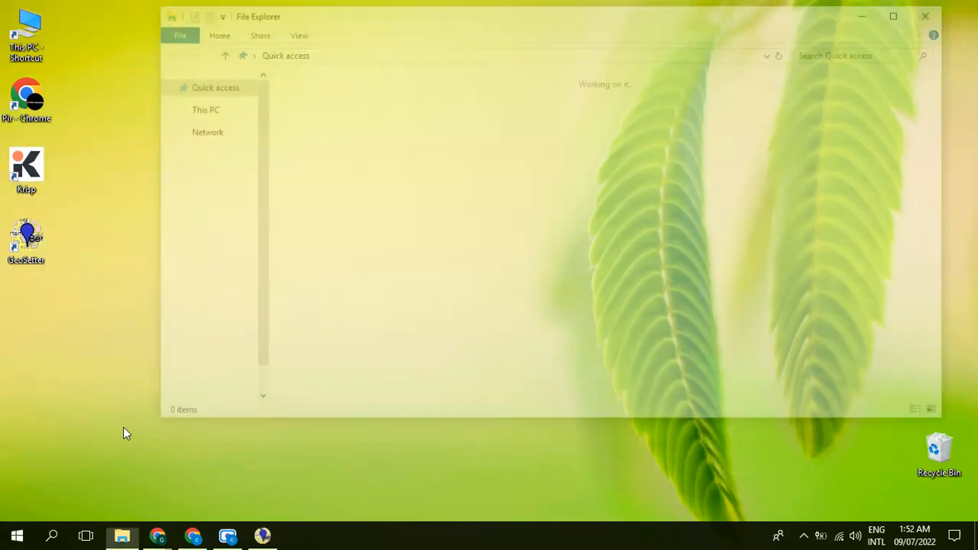
left_click(214, 122)
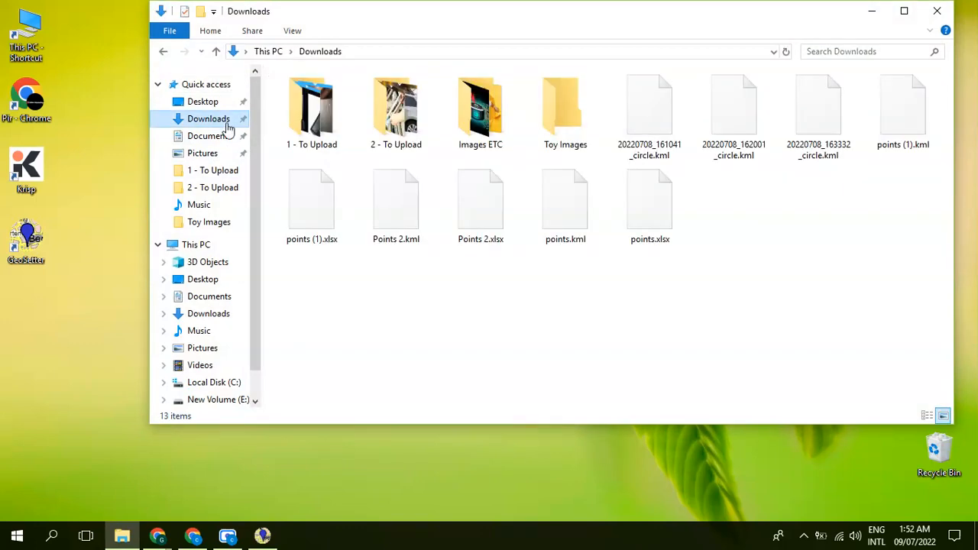
left_click(581, 110)
double_click(581, 111)
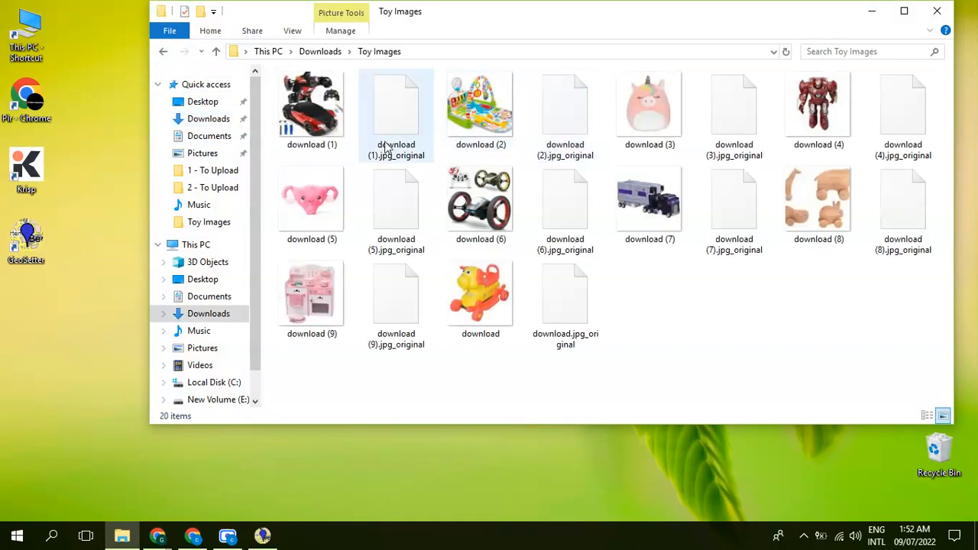
Examine the detailed file properties of the download (1) image, including title, subject, rating, tags and comments, and close the folder
right_click(321, 119)
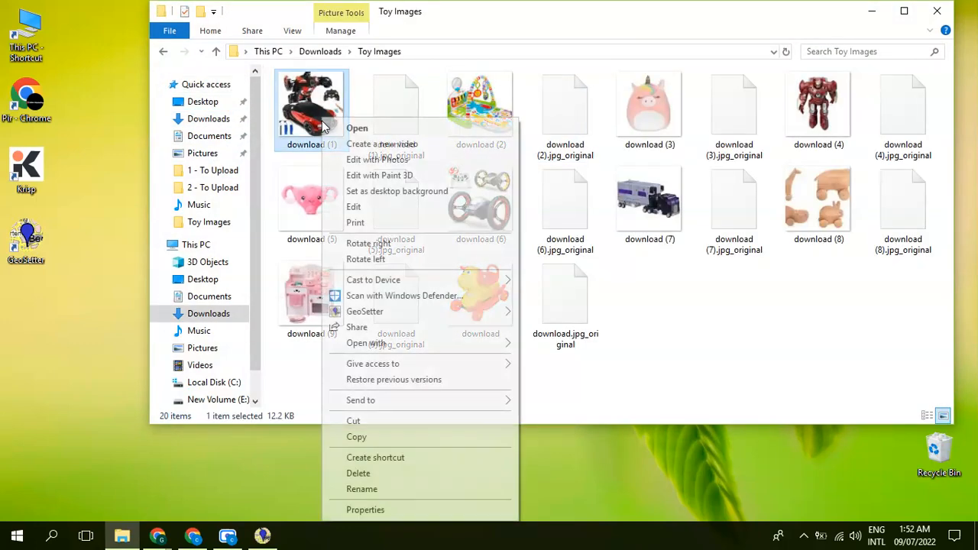
left_click(365, 510)
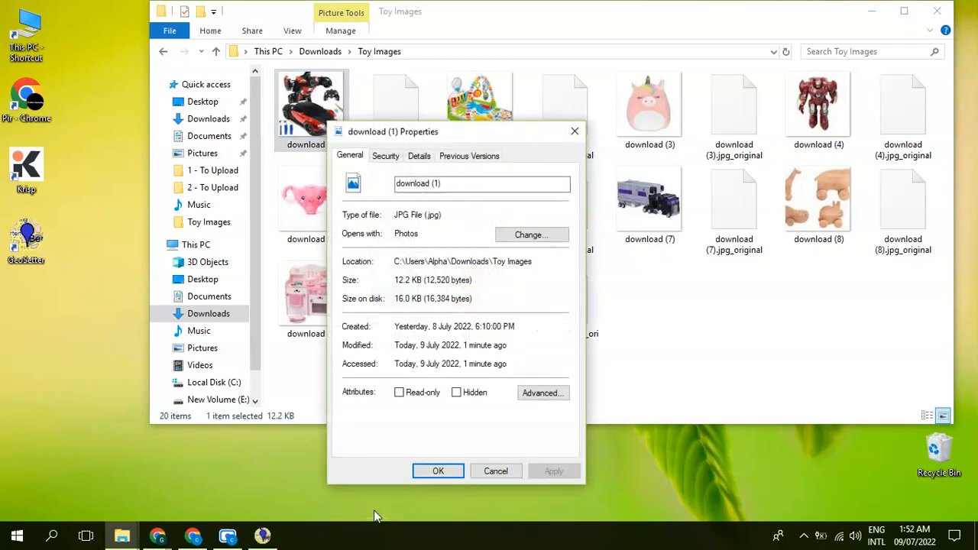
left_click(419, 155)
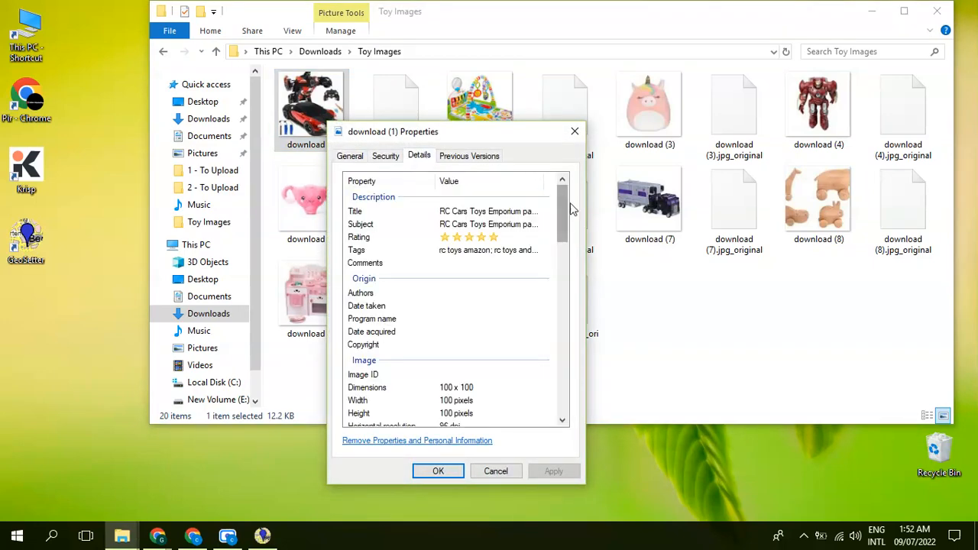
left_click_drag(562, 211, 562, 191)
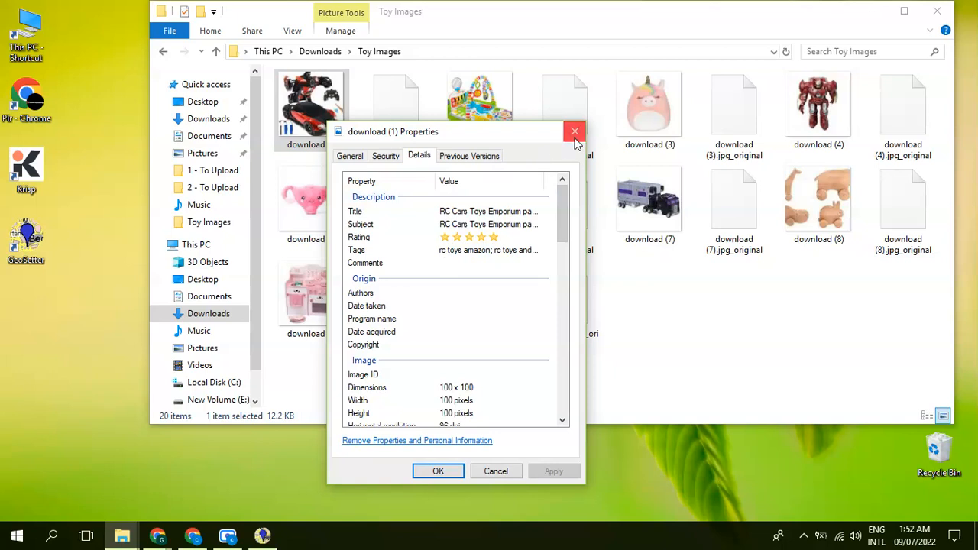
left_click(492, 262)
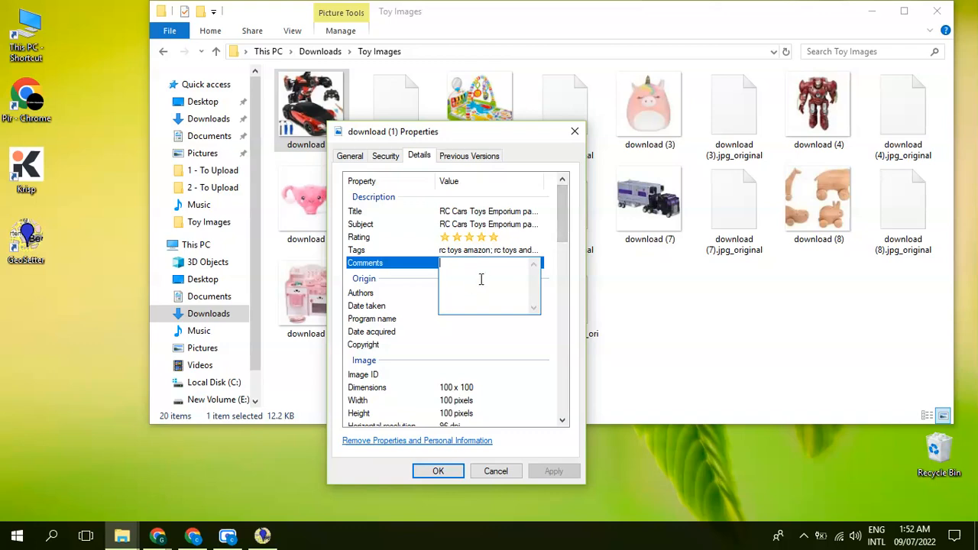
left_click(574, 132)
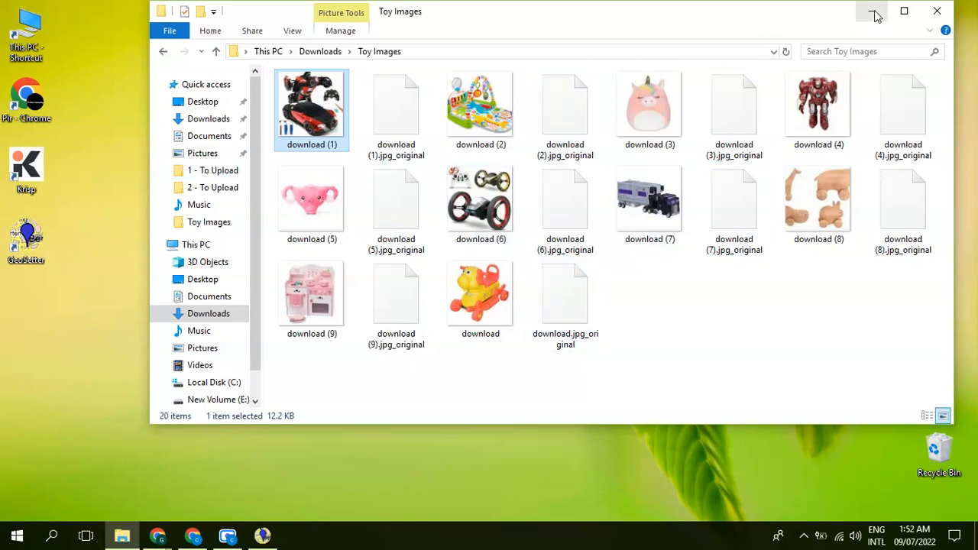
left_click(935, 11)
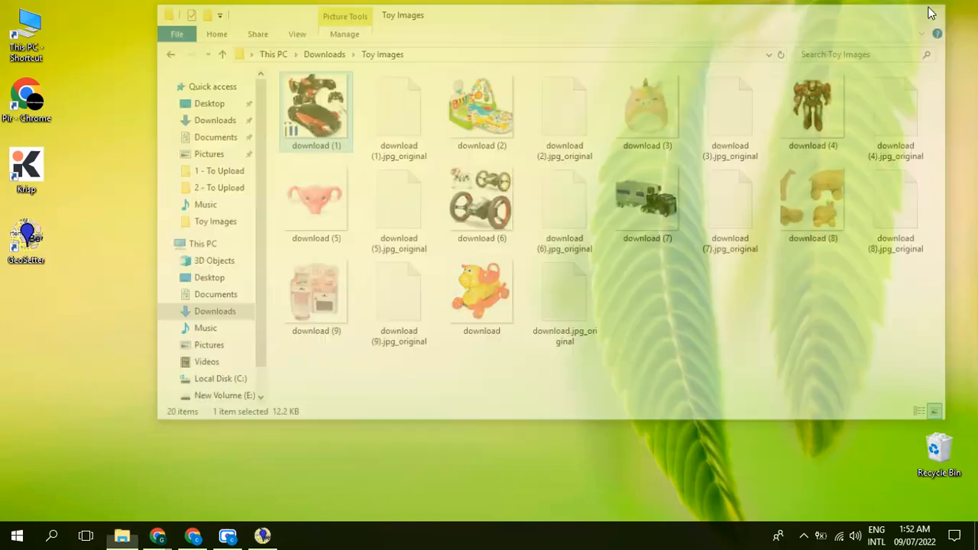
Switch to Chrome and bring up the Fiverr search page for geo tagging
left_click(192, 539)
left_click(590, 12)
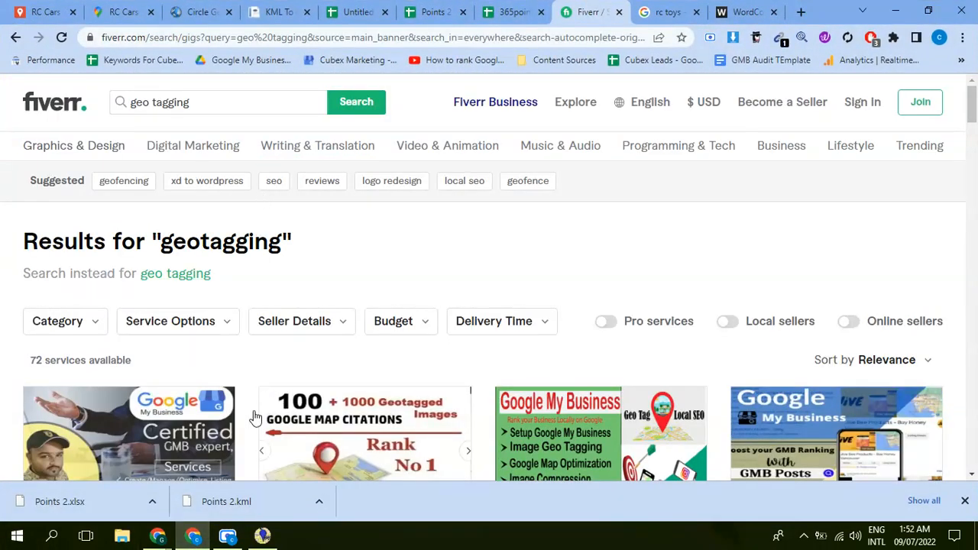
left_click(228, 538)
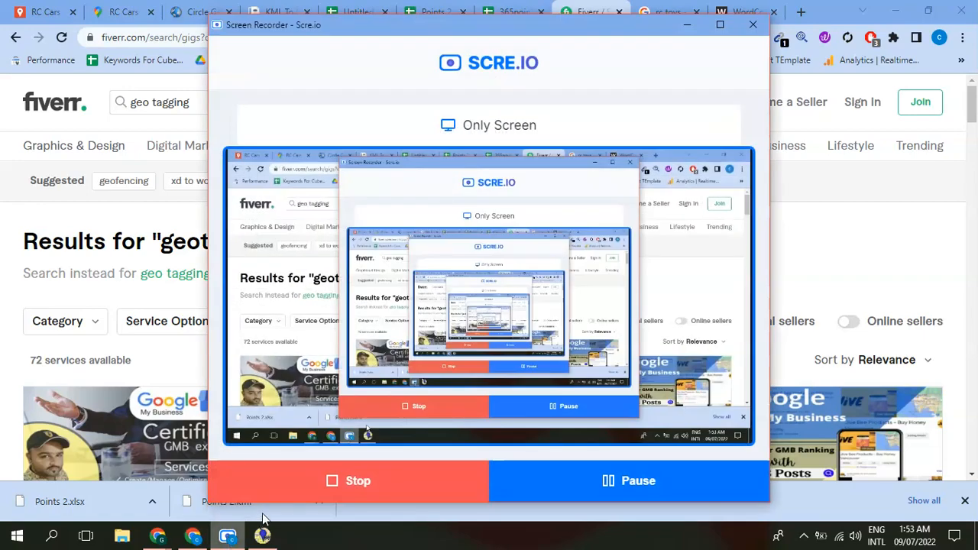